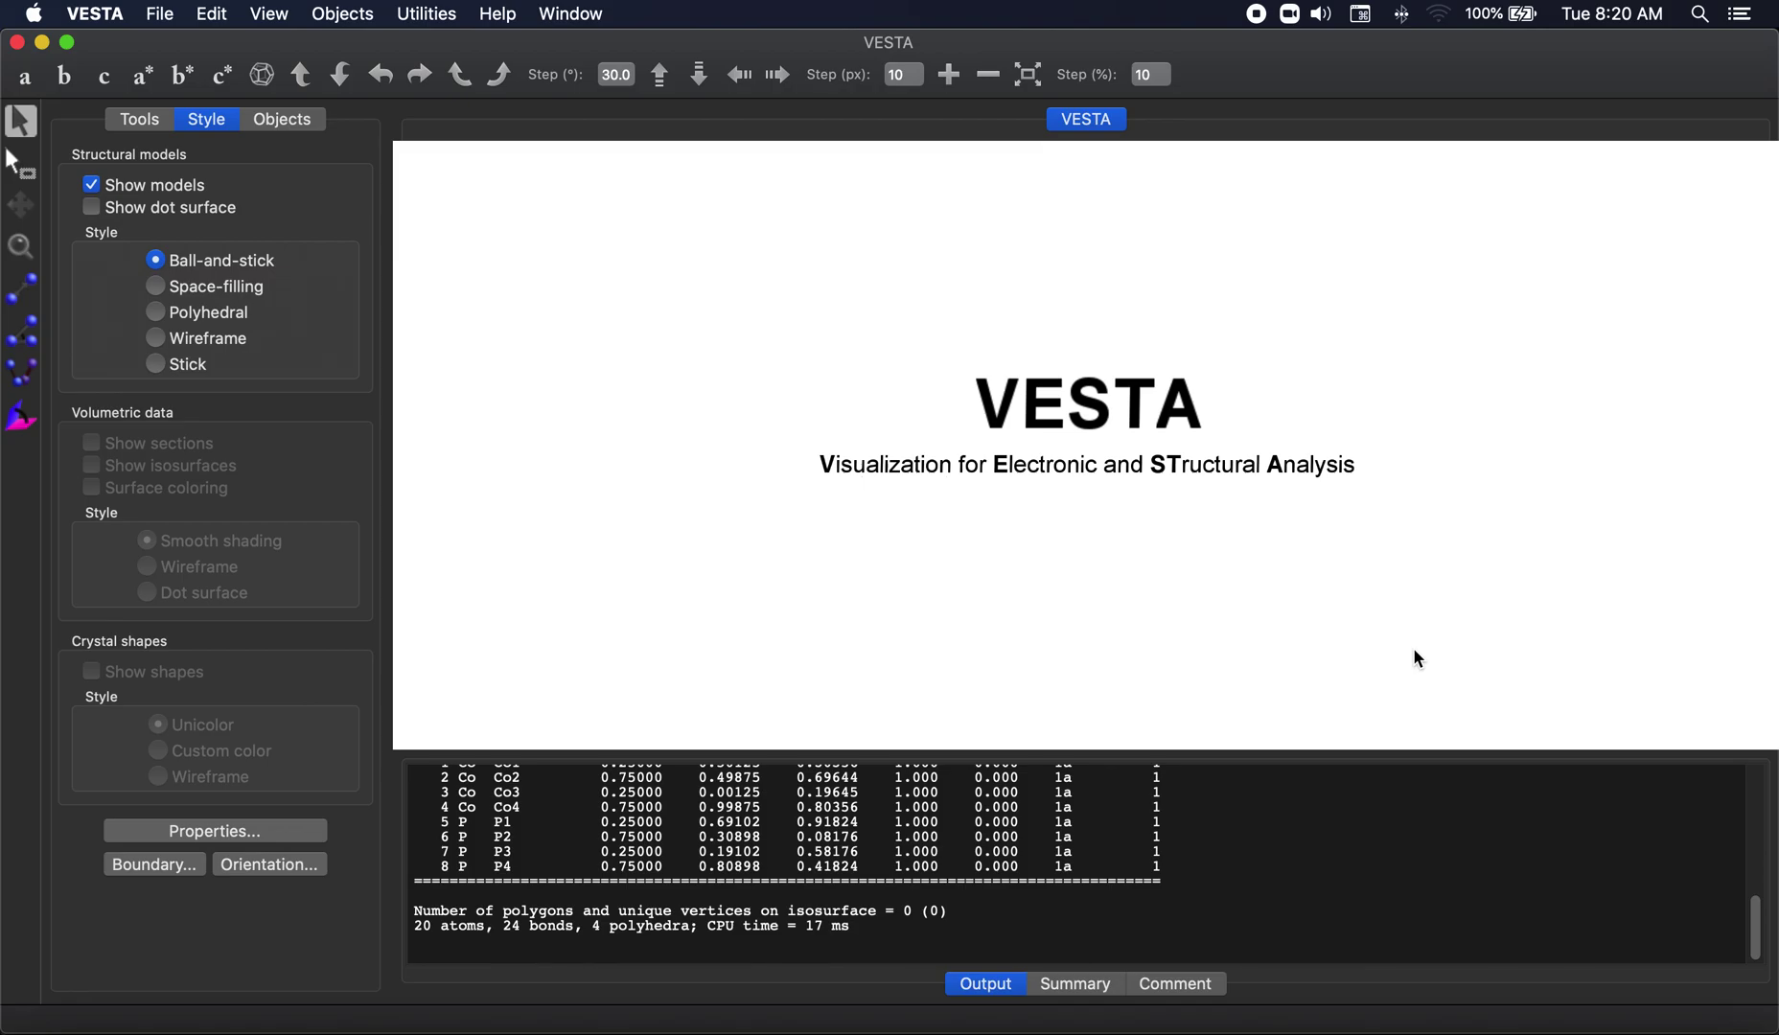
Step: Open CoP_mp-22270_conventional_standard.vasp and rotate the Co–P unit cell to inspect it
key("super+o")
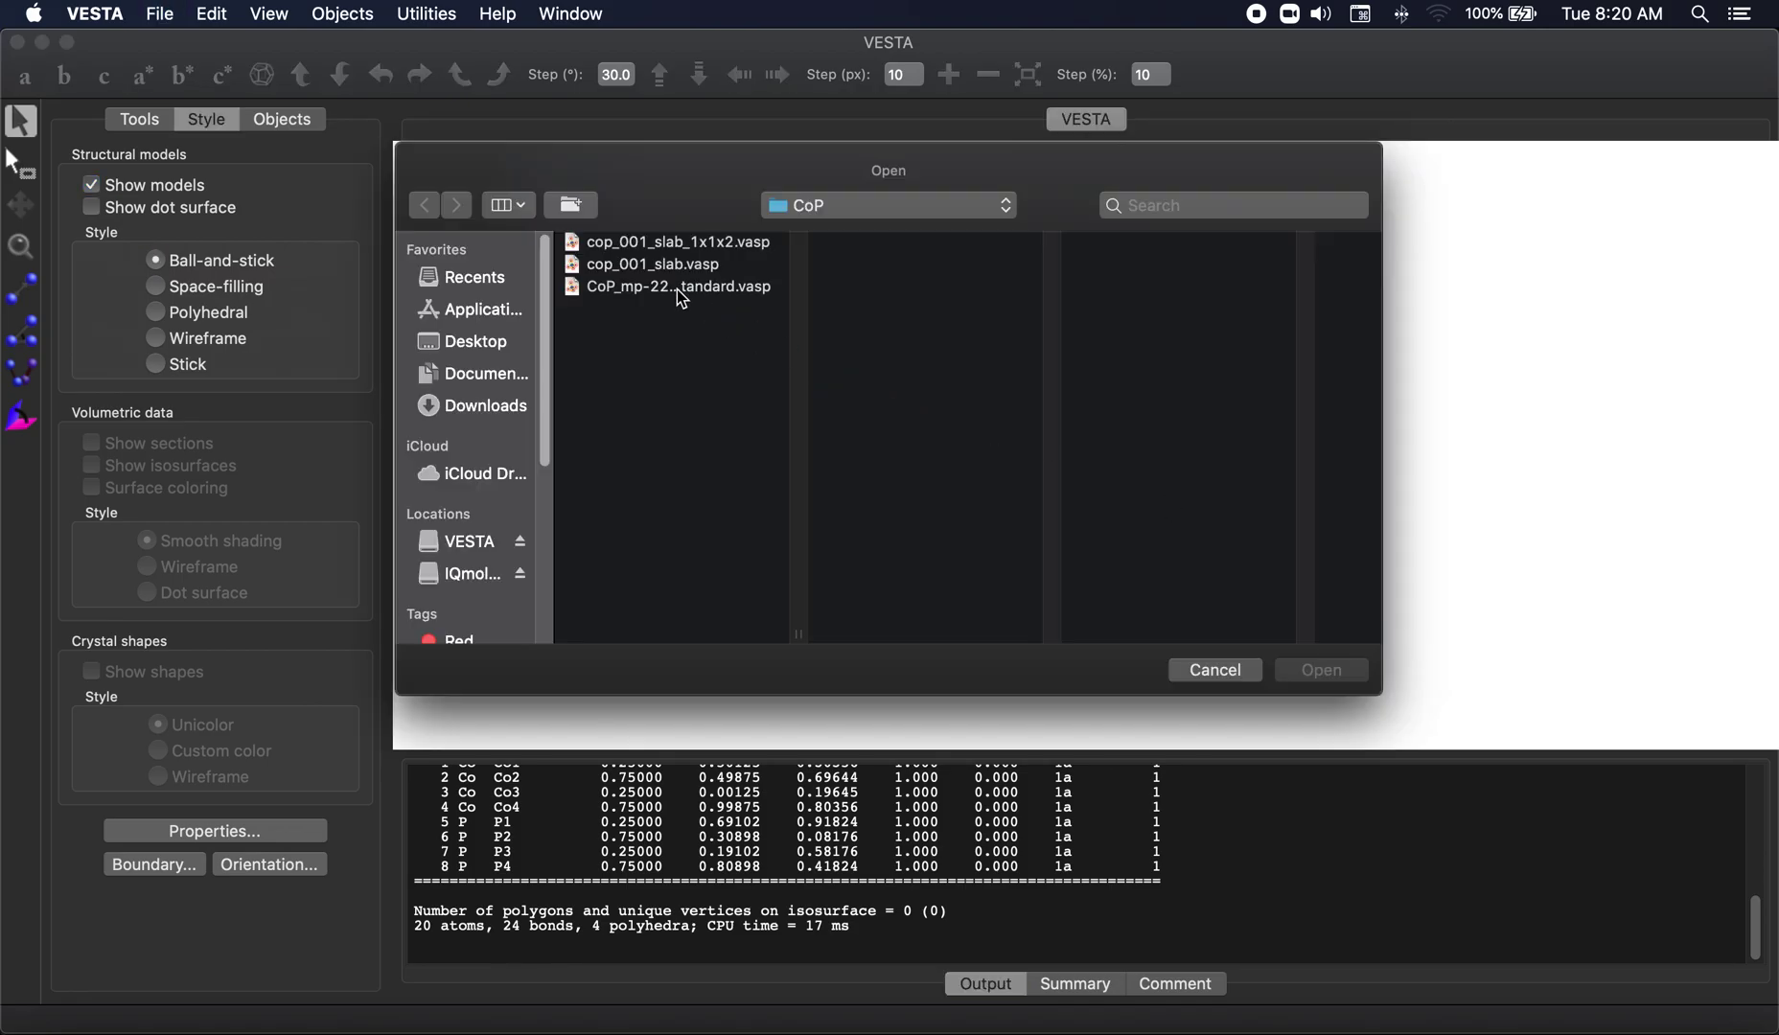
double_click(677, 290)
left_click_drag(810, 480, 1072, 491)
left_click(270, 14)
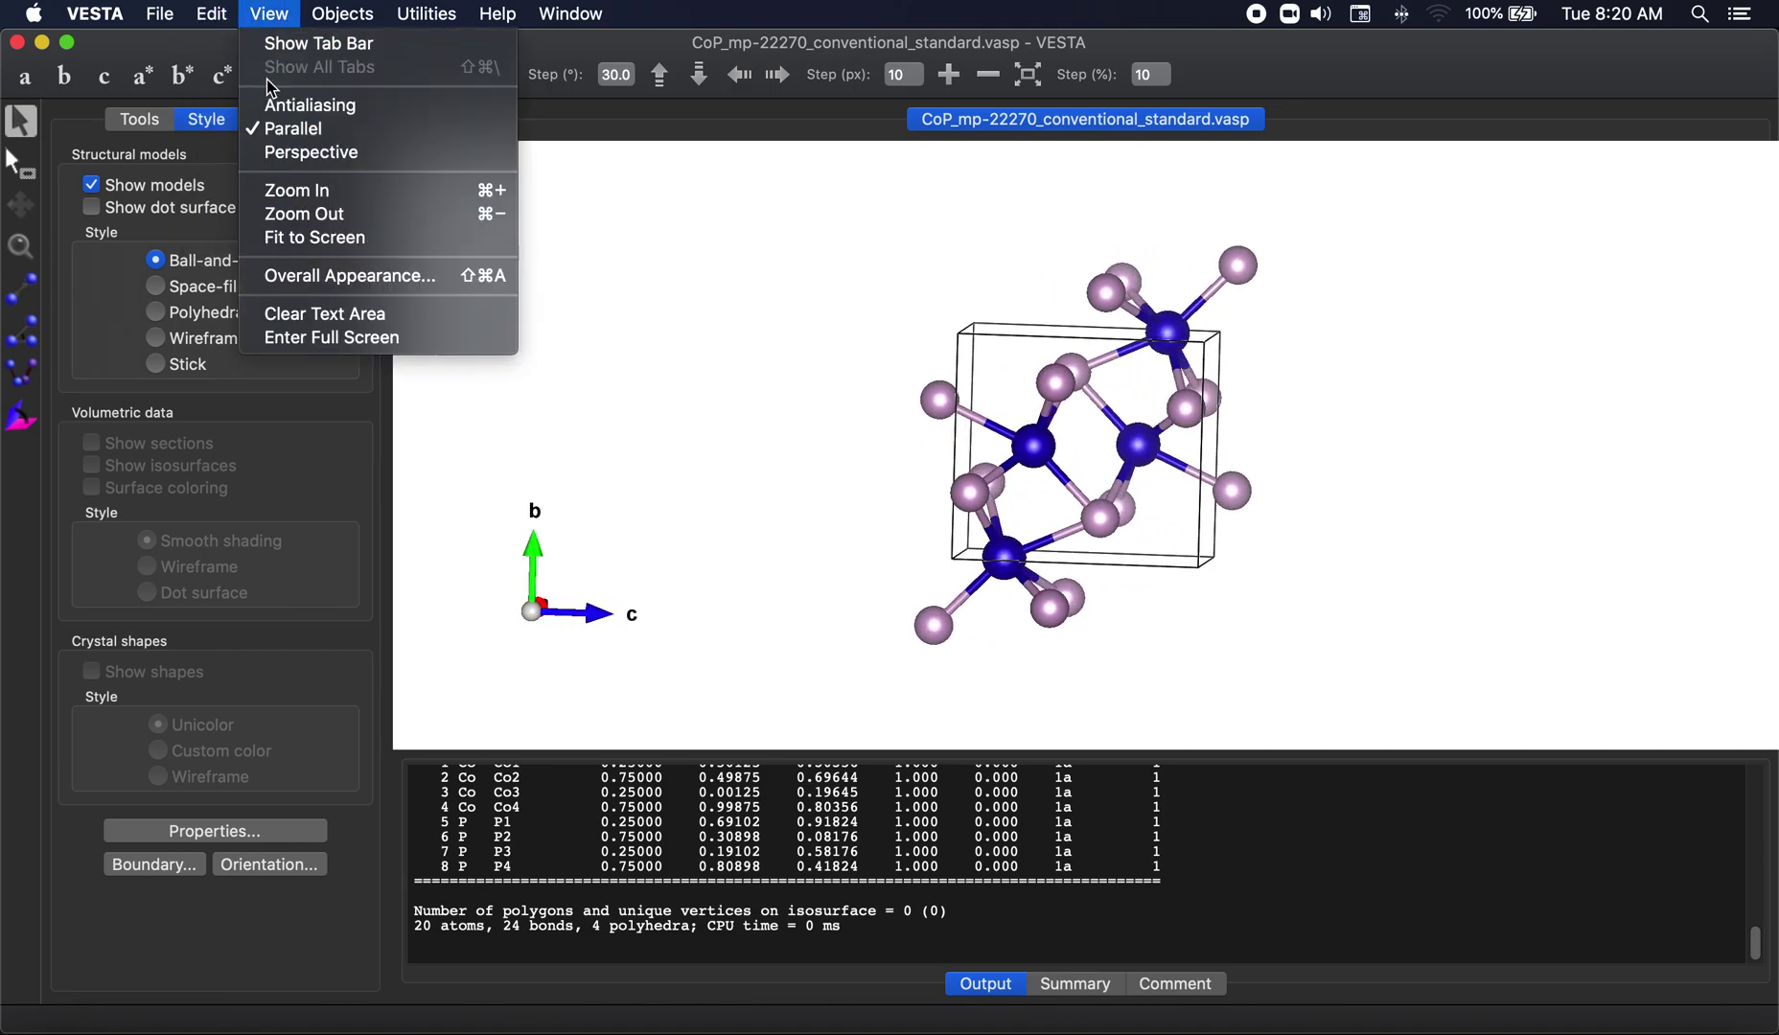
Step: Delete the Co–P bond entry in the Bonds settings so the 8 atoms appear unconnected
mouse_move(220, 17)
left_click(235, 131)
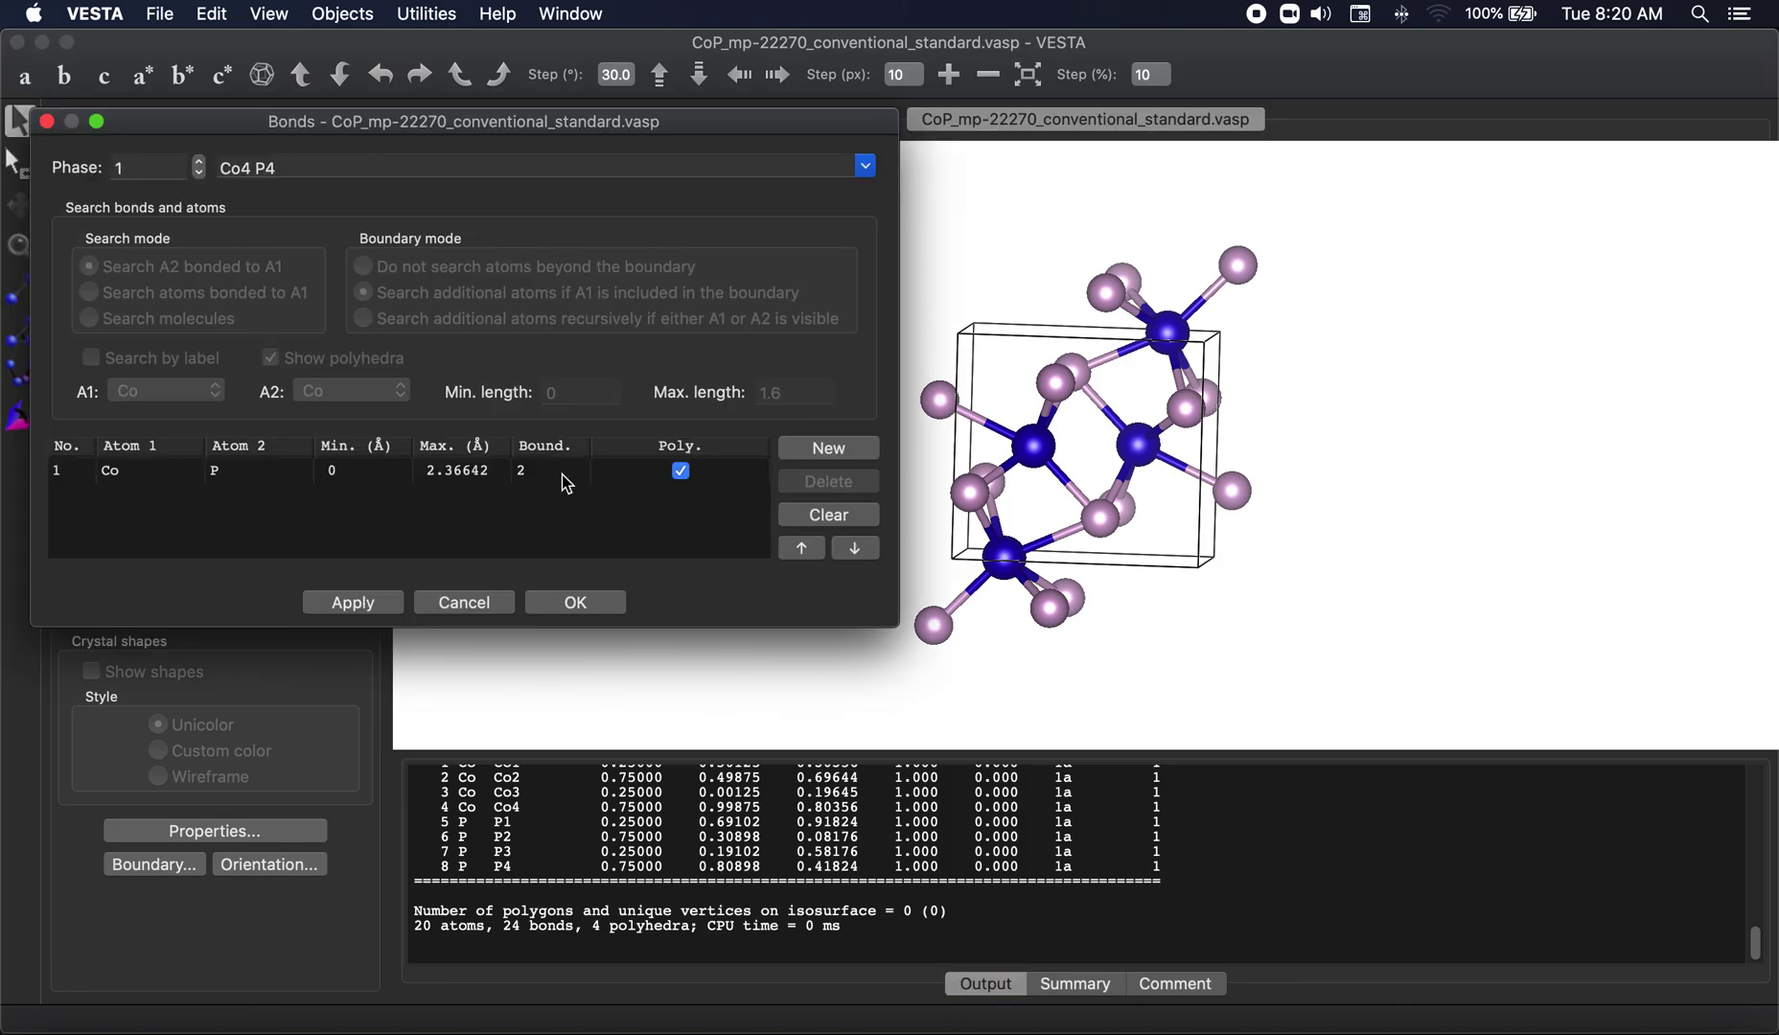
left_click(561, 475)
left_click(820, 479)
left_click(373, 604)
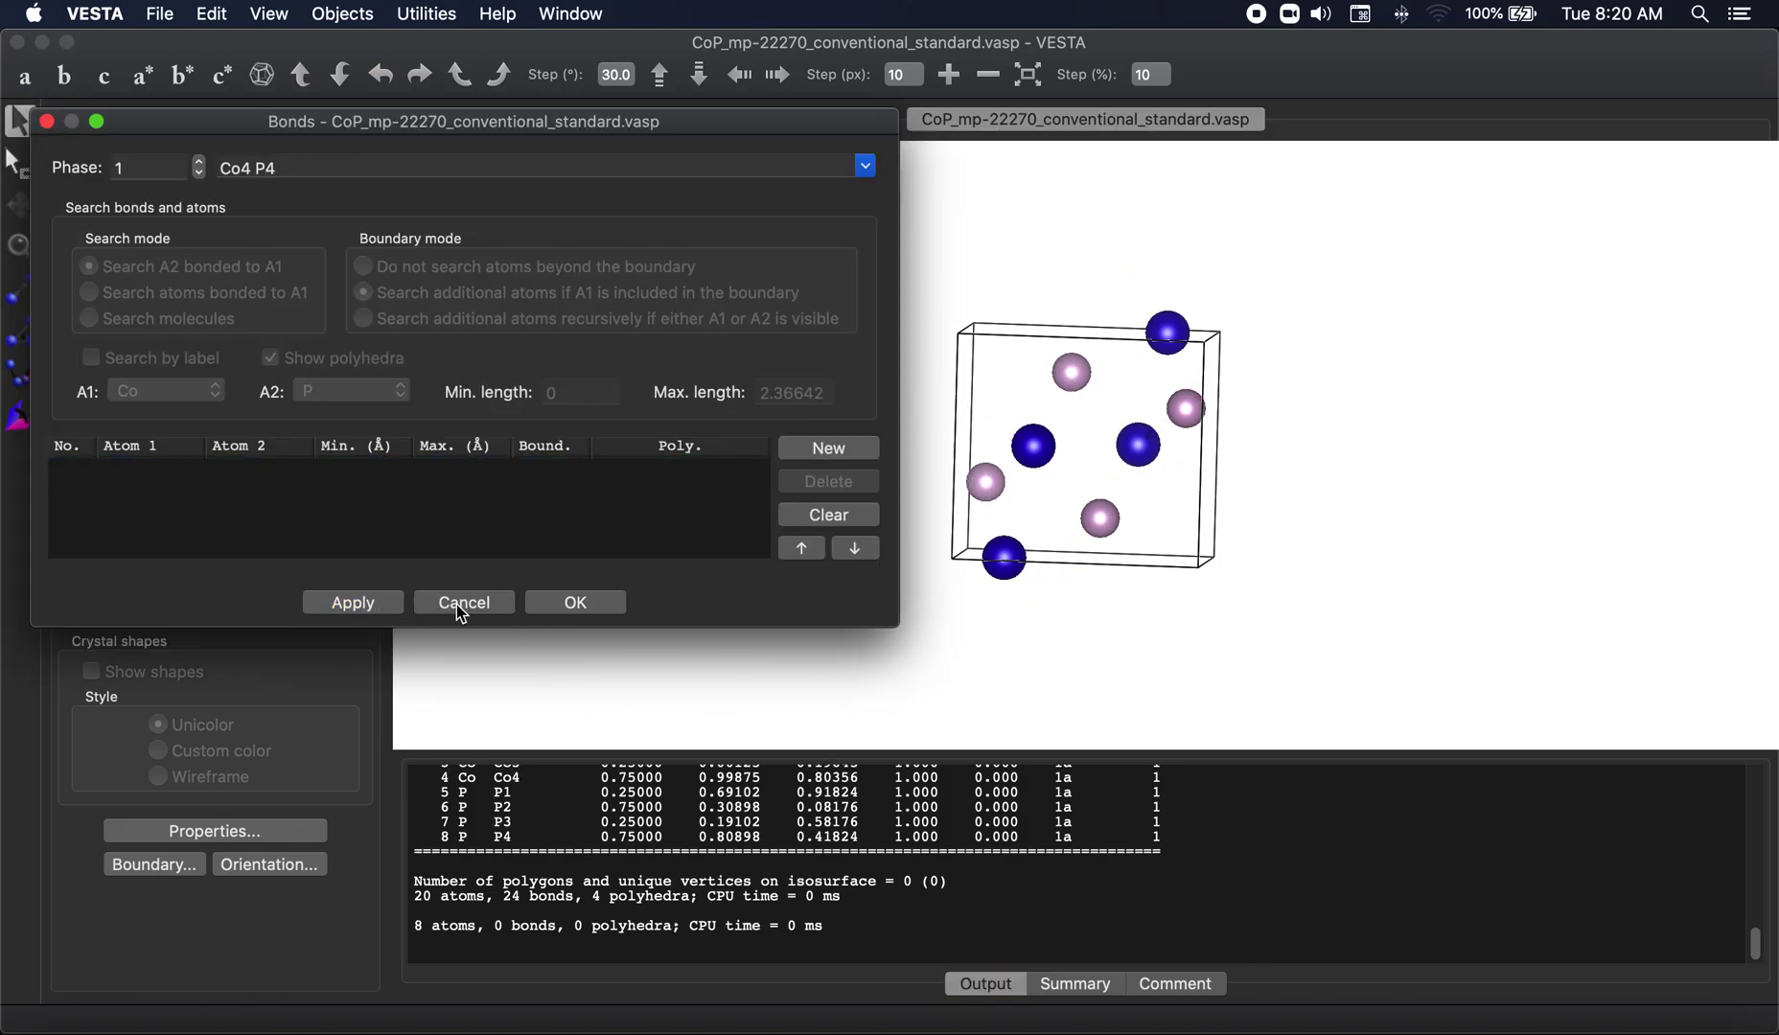
left_click(568, 604)
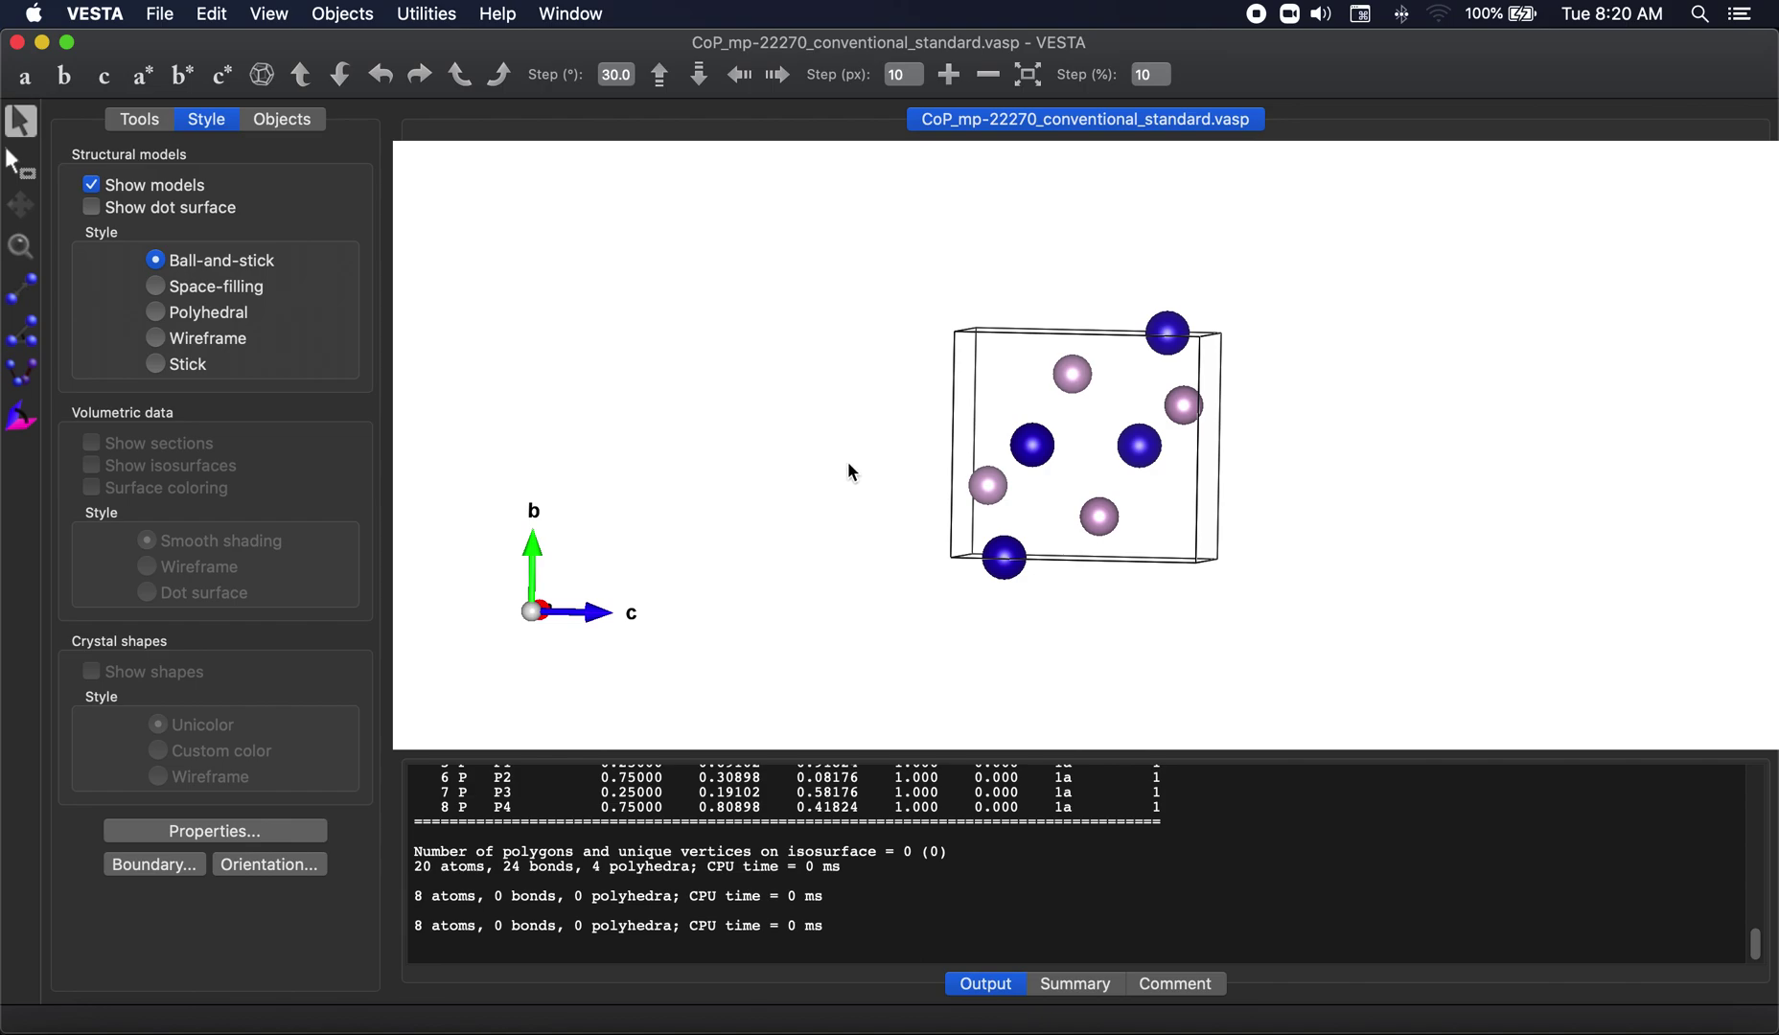
left_click(161, 16)
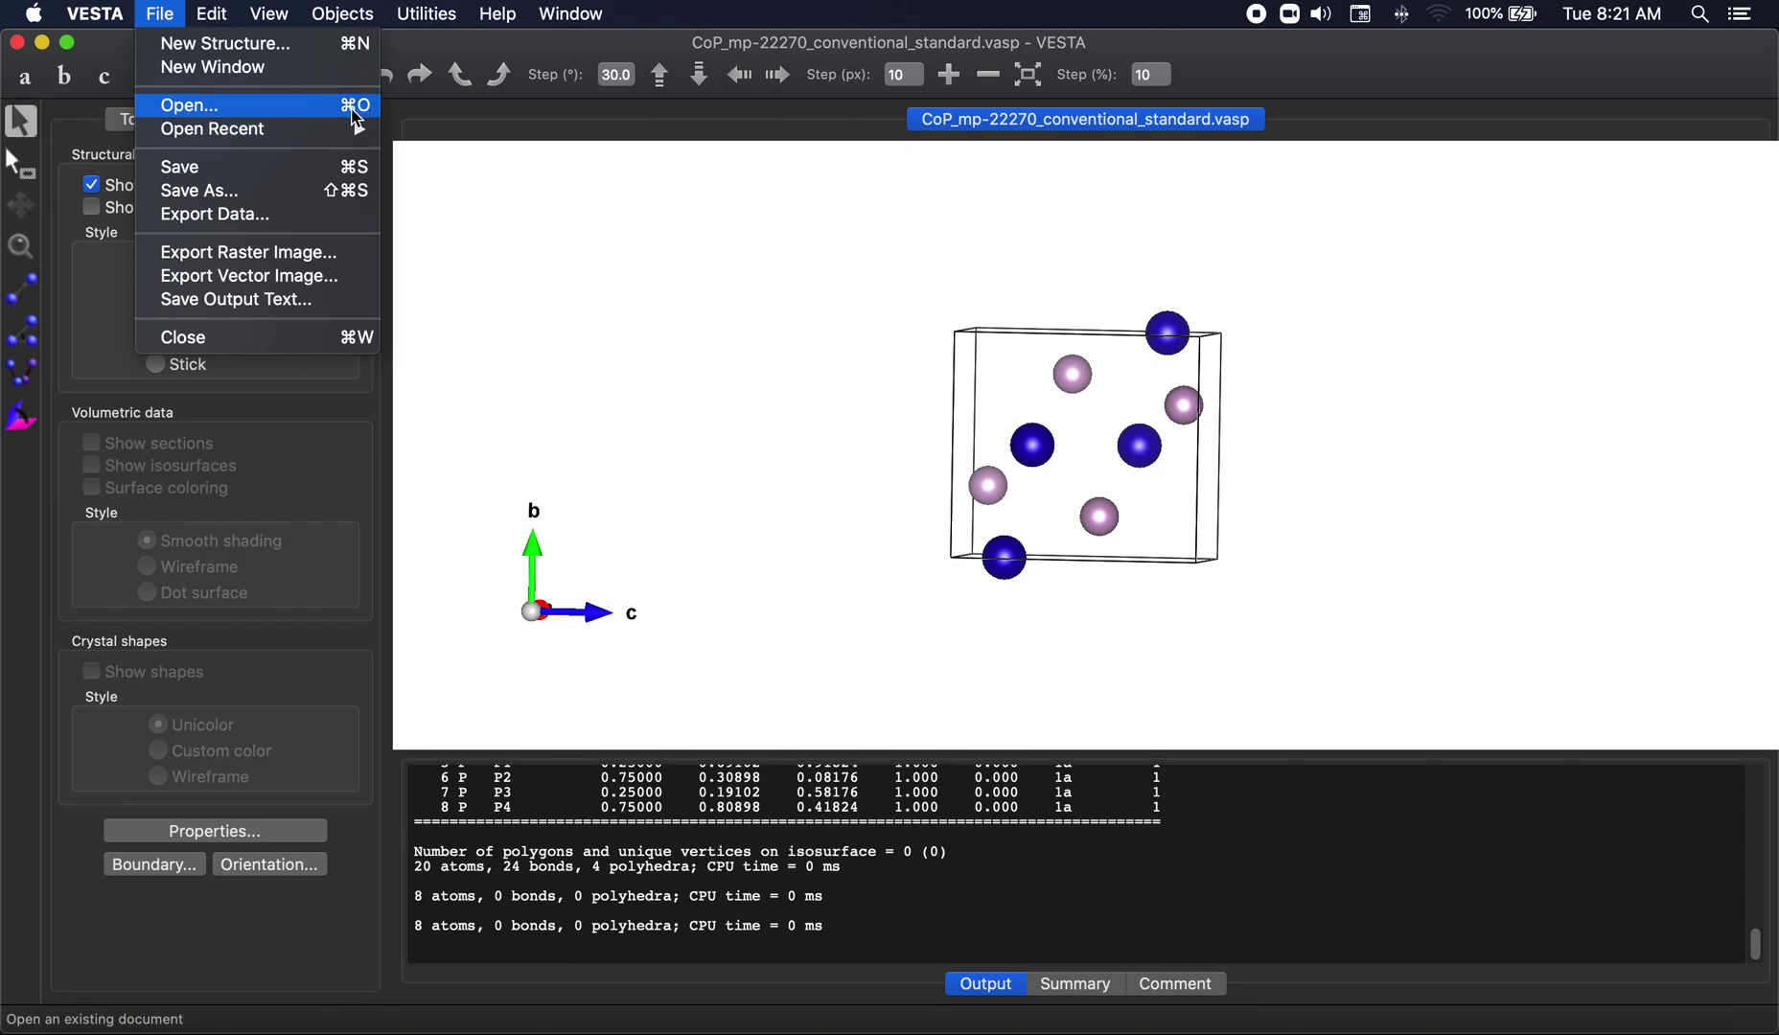
left_click(829, 326)
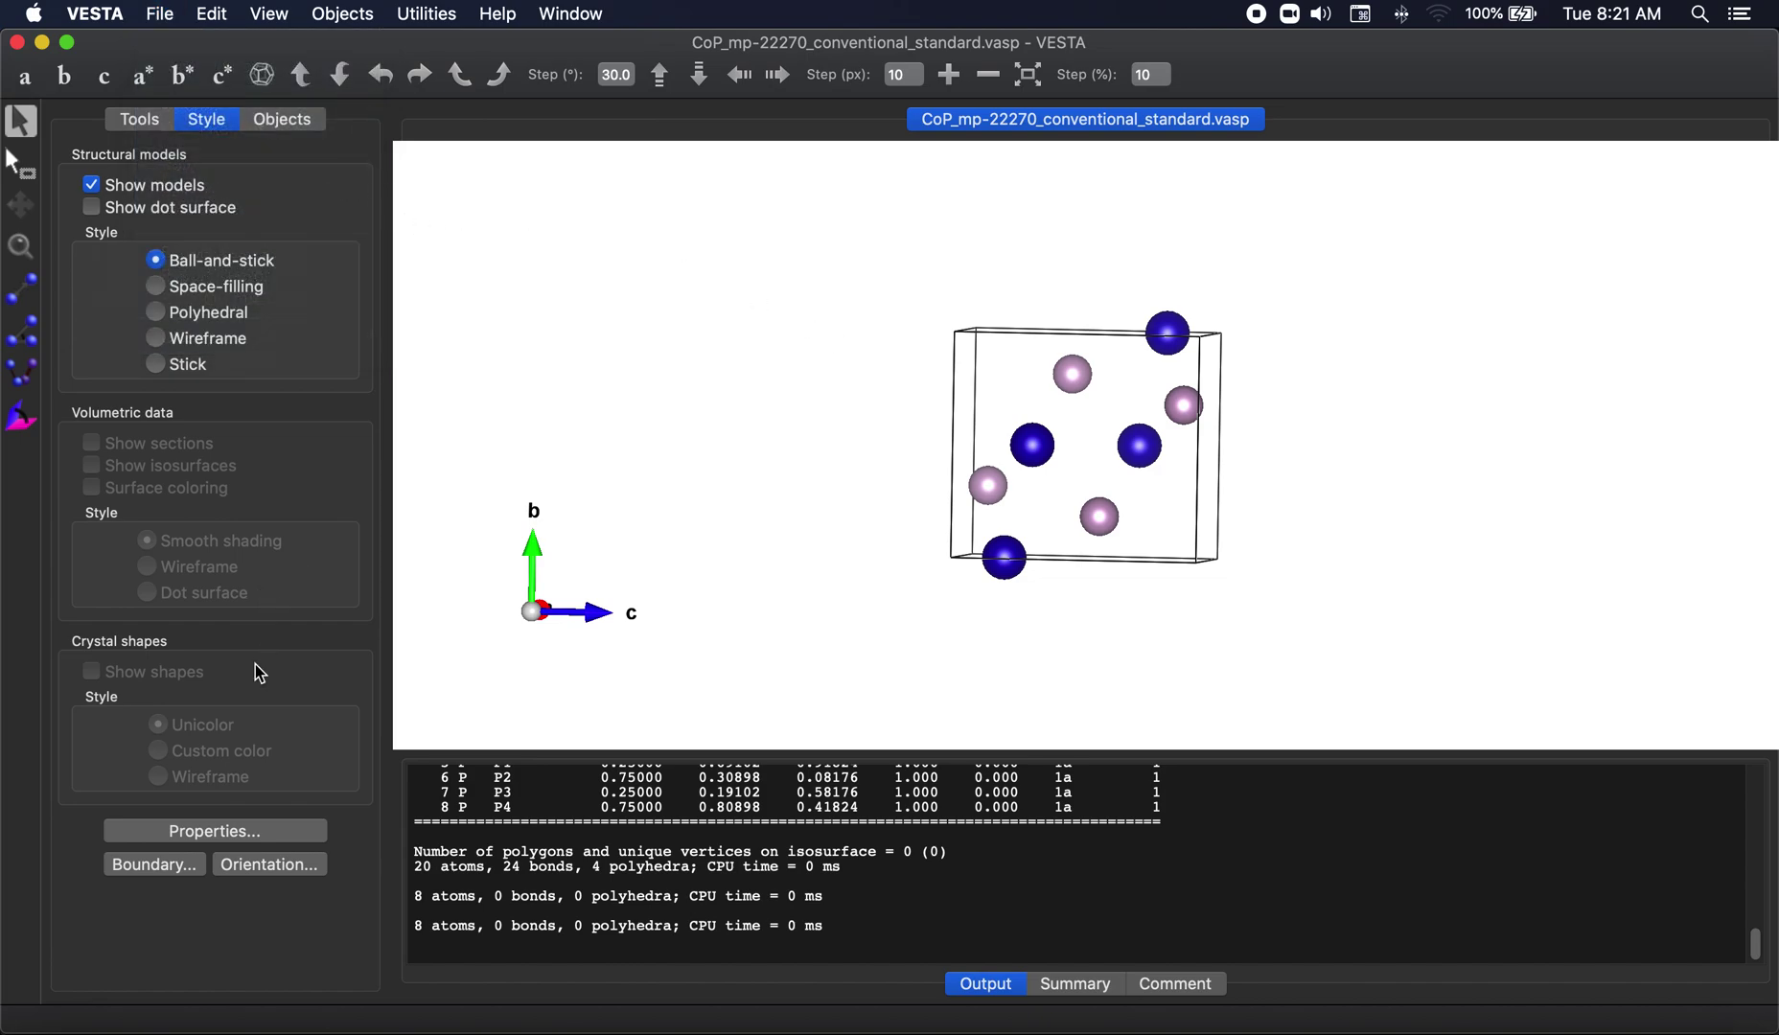
Step: Add a new lattice plane with Miller indices 1 1 1, then rotate to view it
left_click(212, 15)
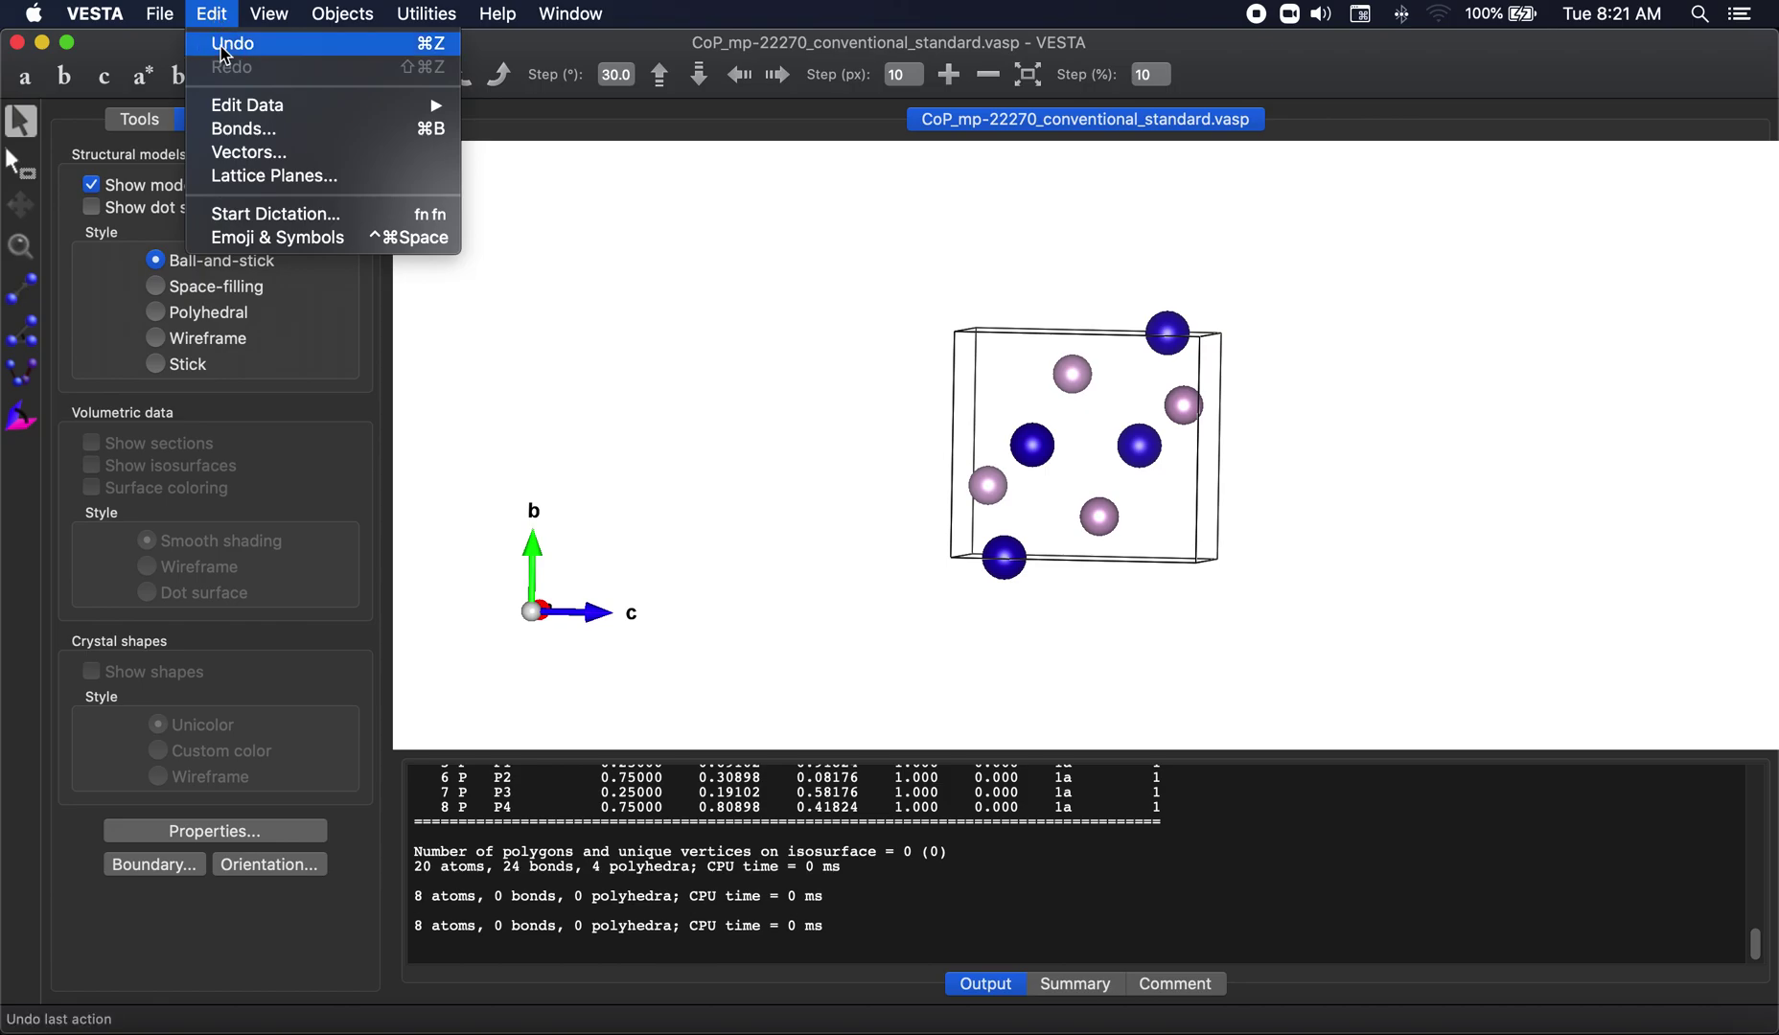
left_click(278, 171)
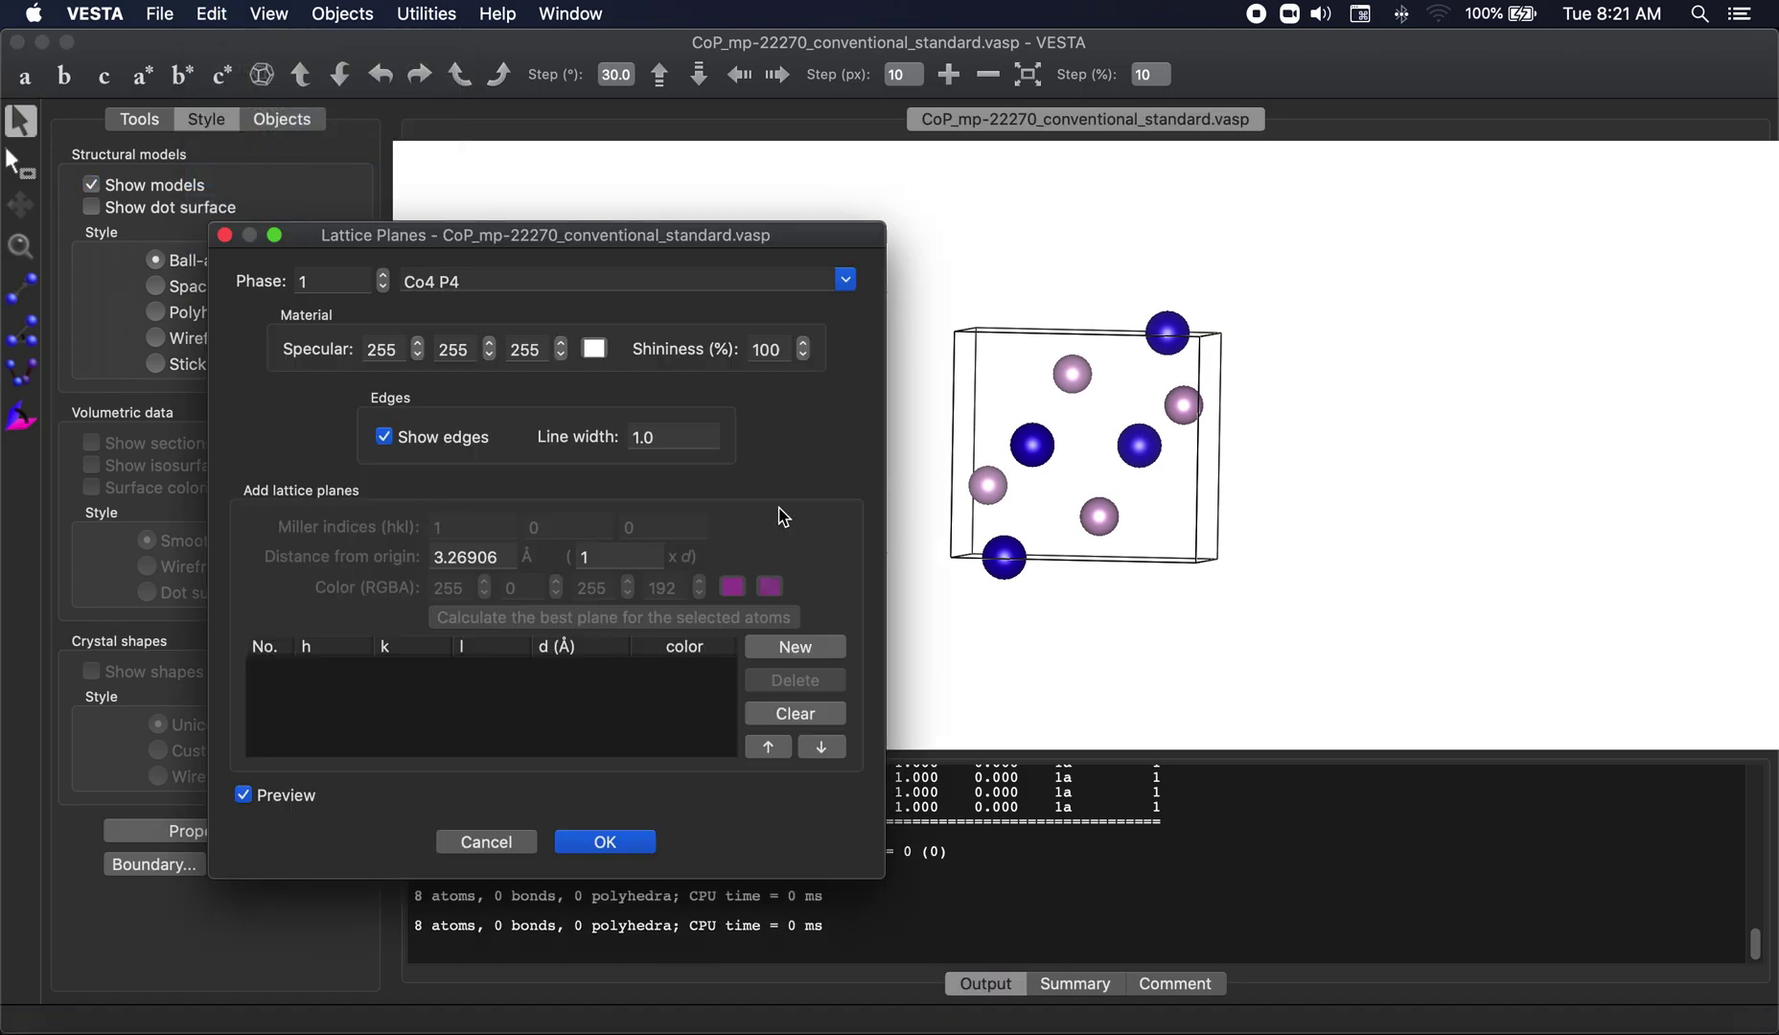
left_click(783, 644)
key("Tab")
type("1")
key("Tab")
type("1")
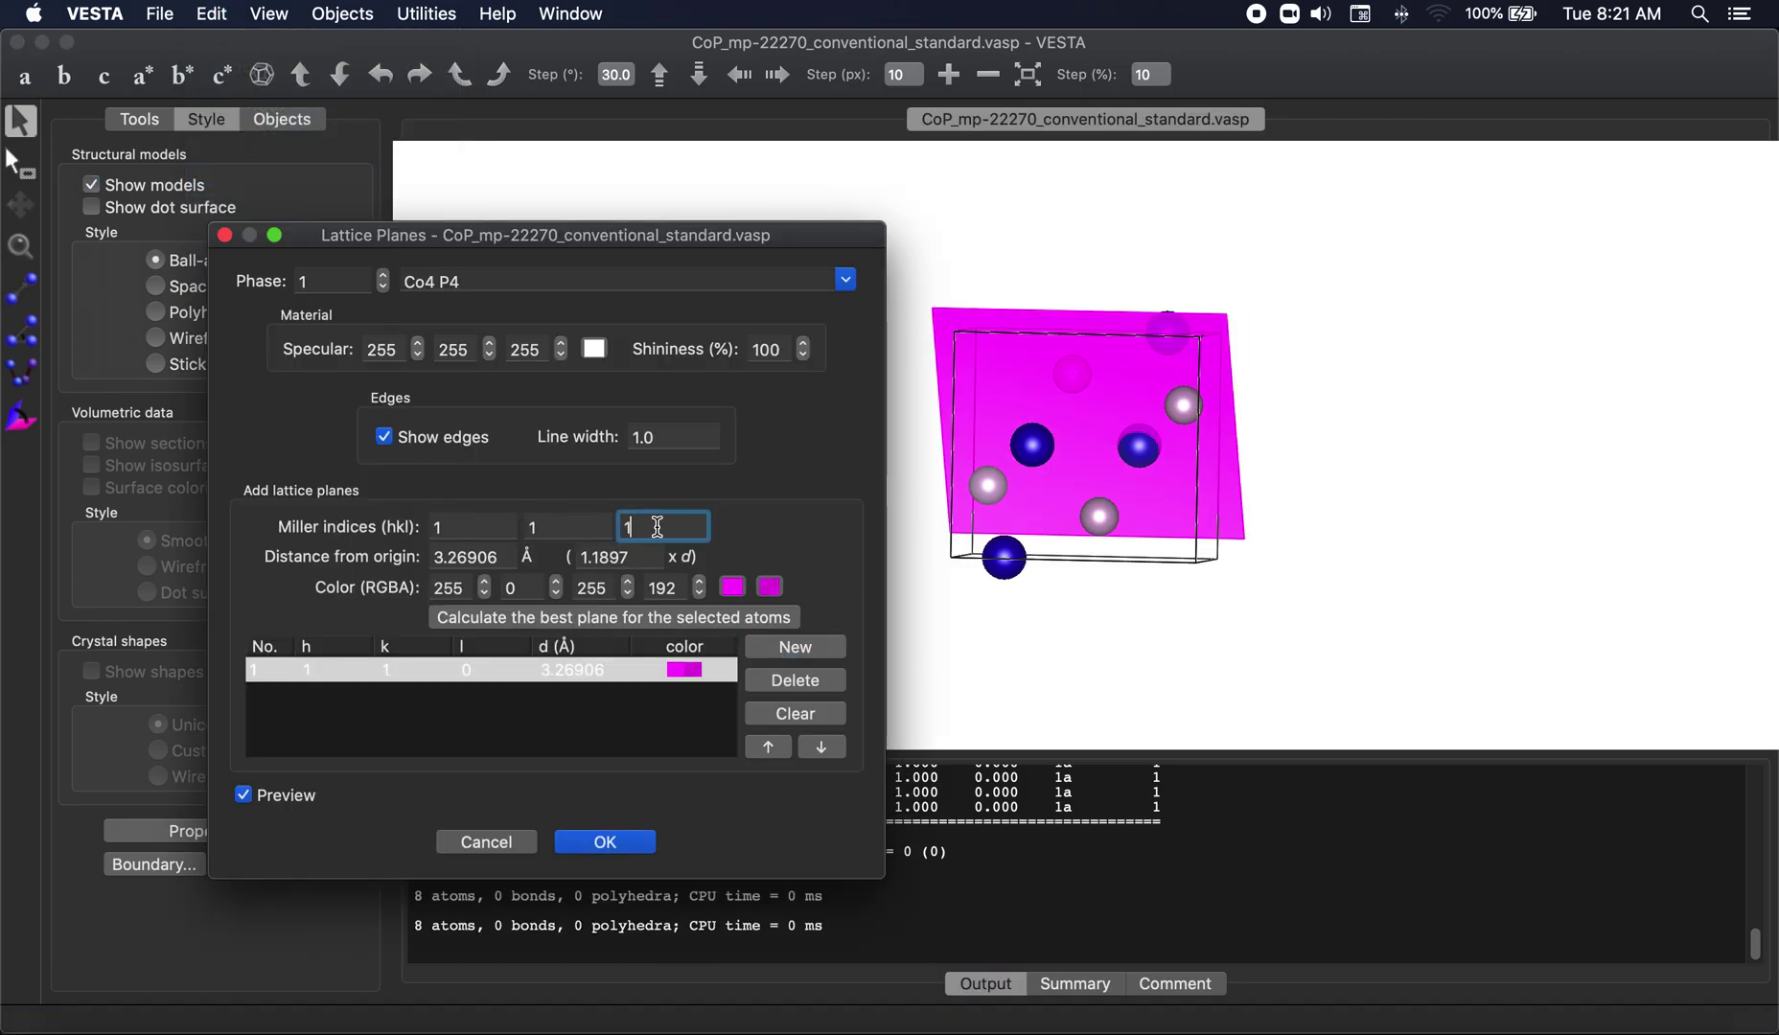
key("Tab")
left_click(625, 844)
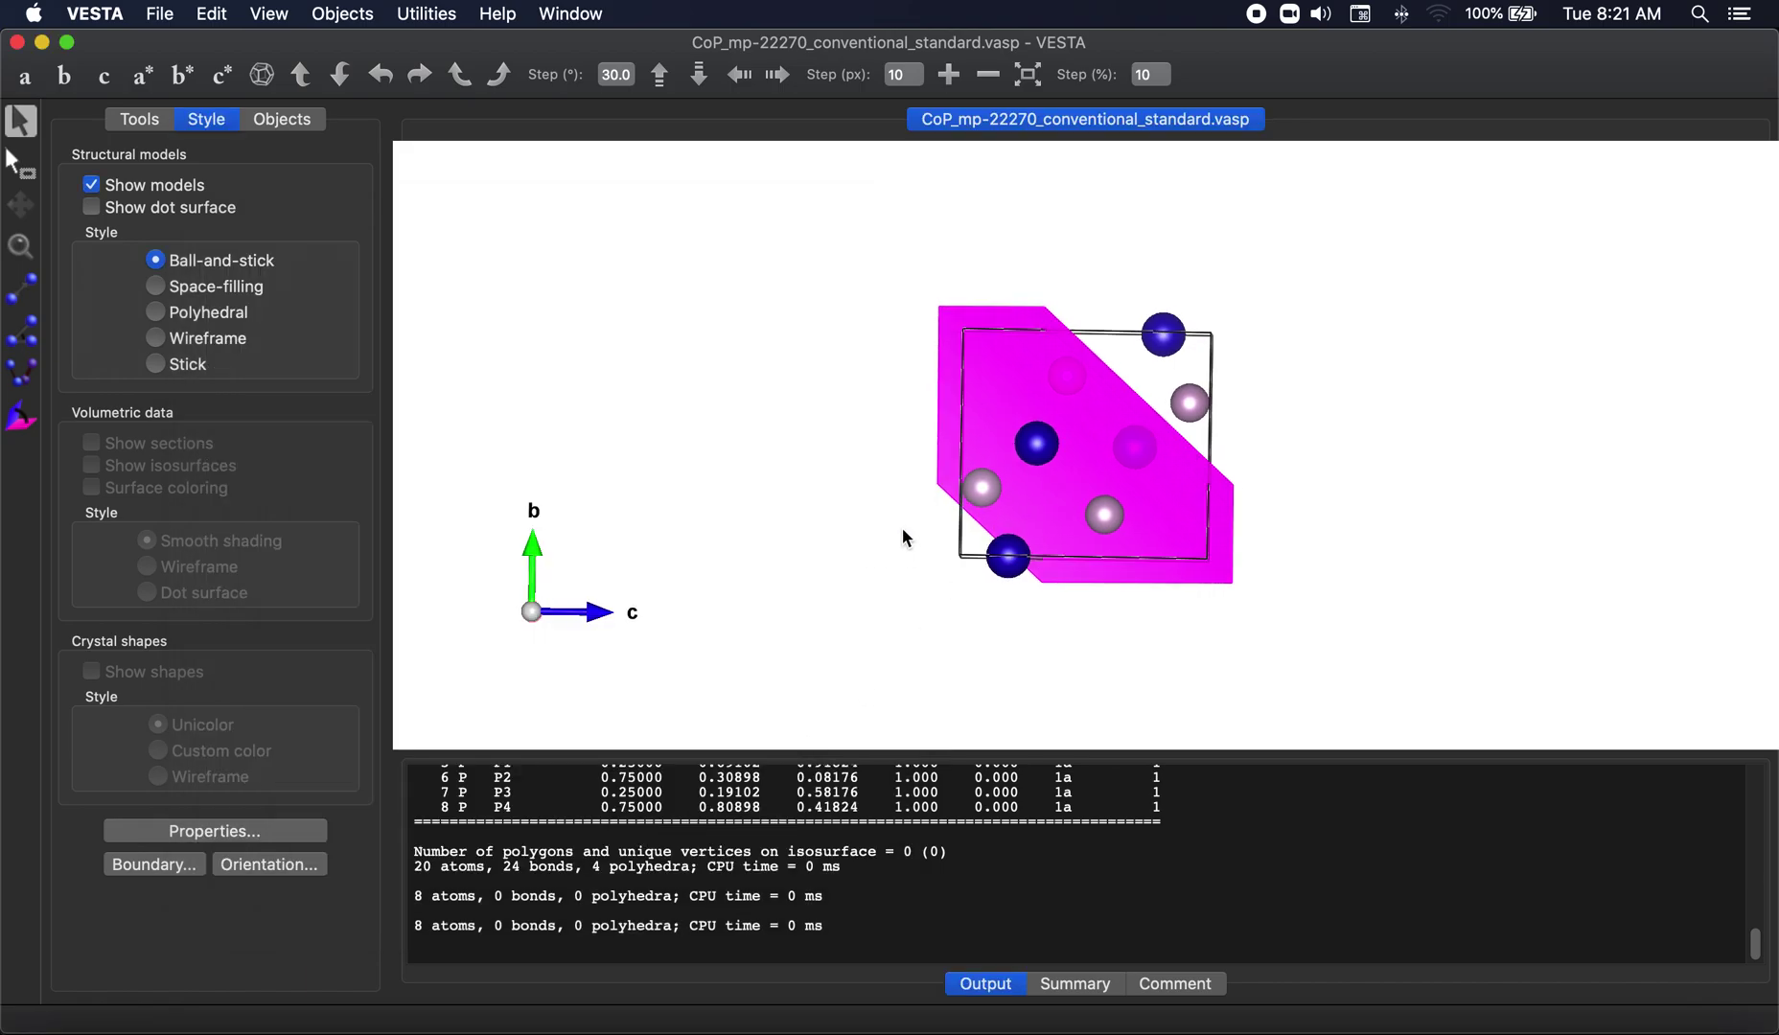
left_click_drag(906, 538, 1136, 570)
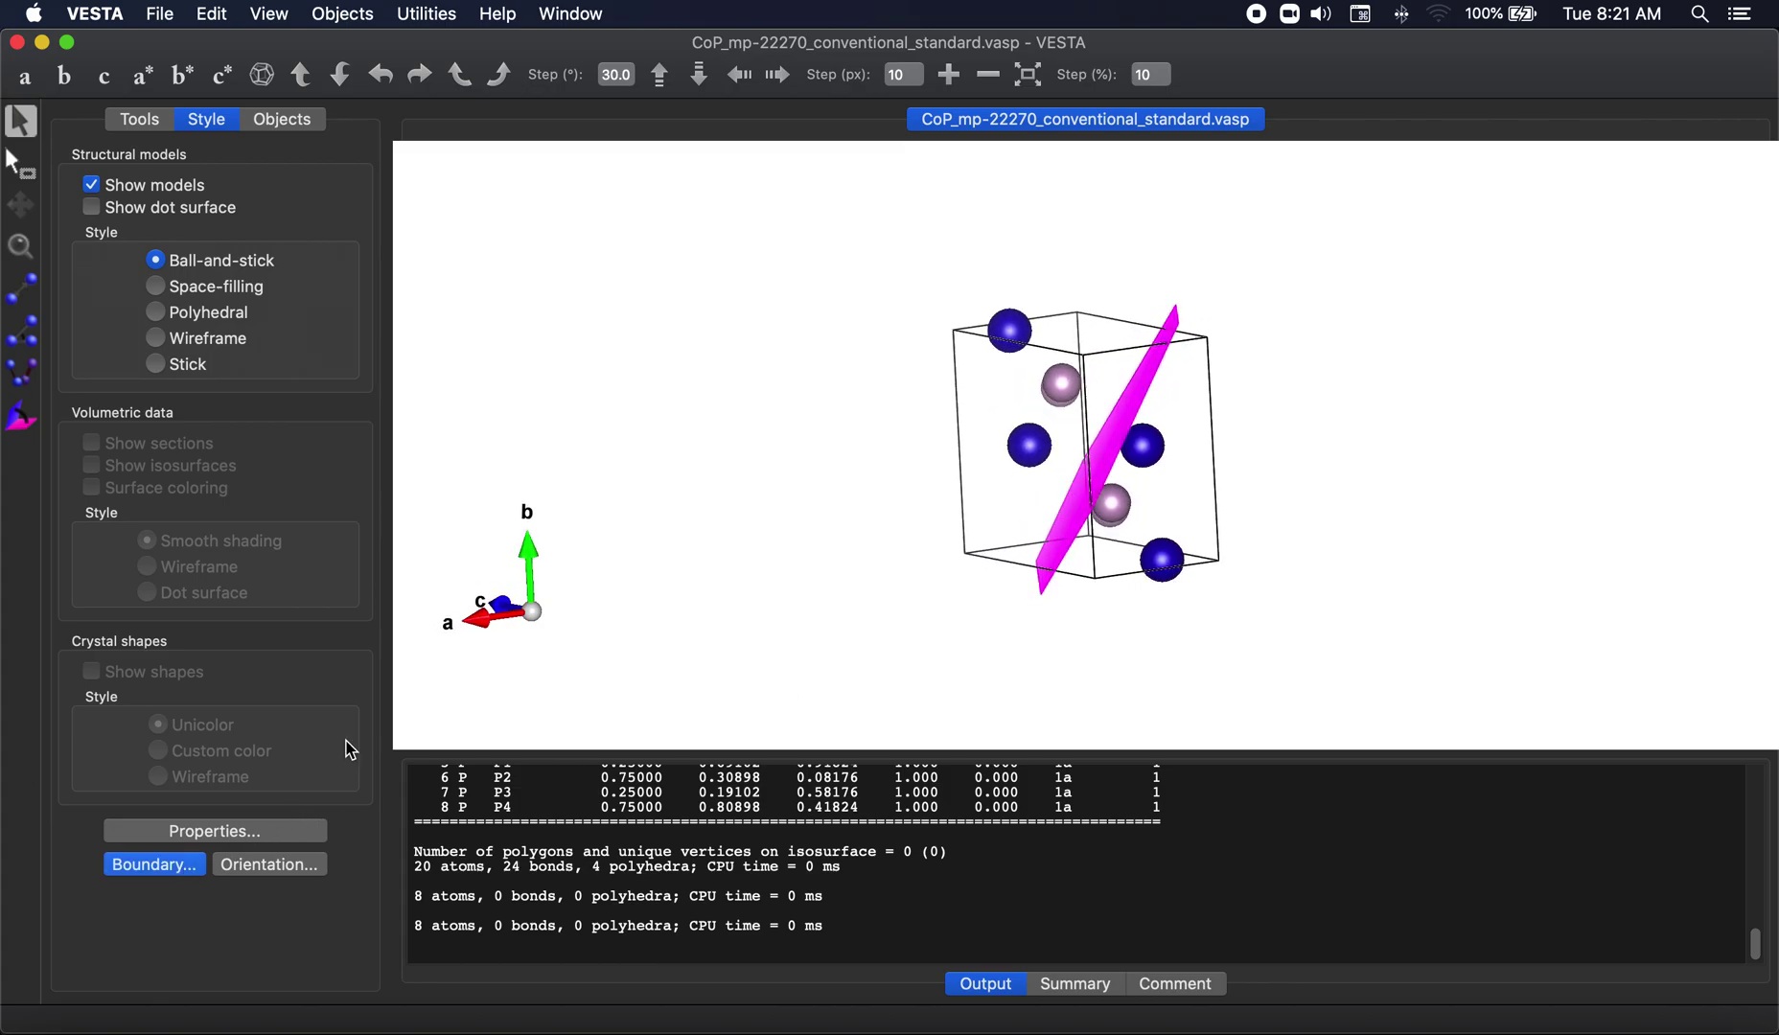
Step: Set the x, y and z boundary ranges to -3 through 2, giving a 1000-atom block
left_click(770, 300)
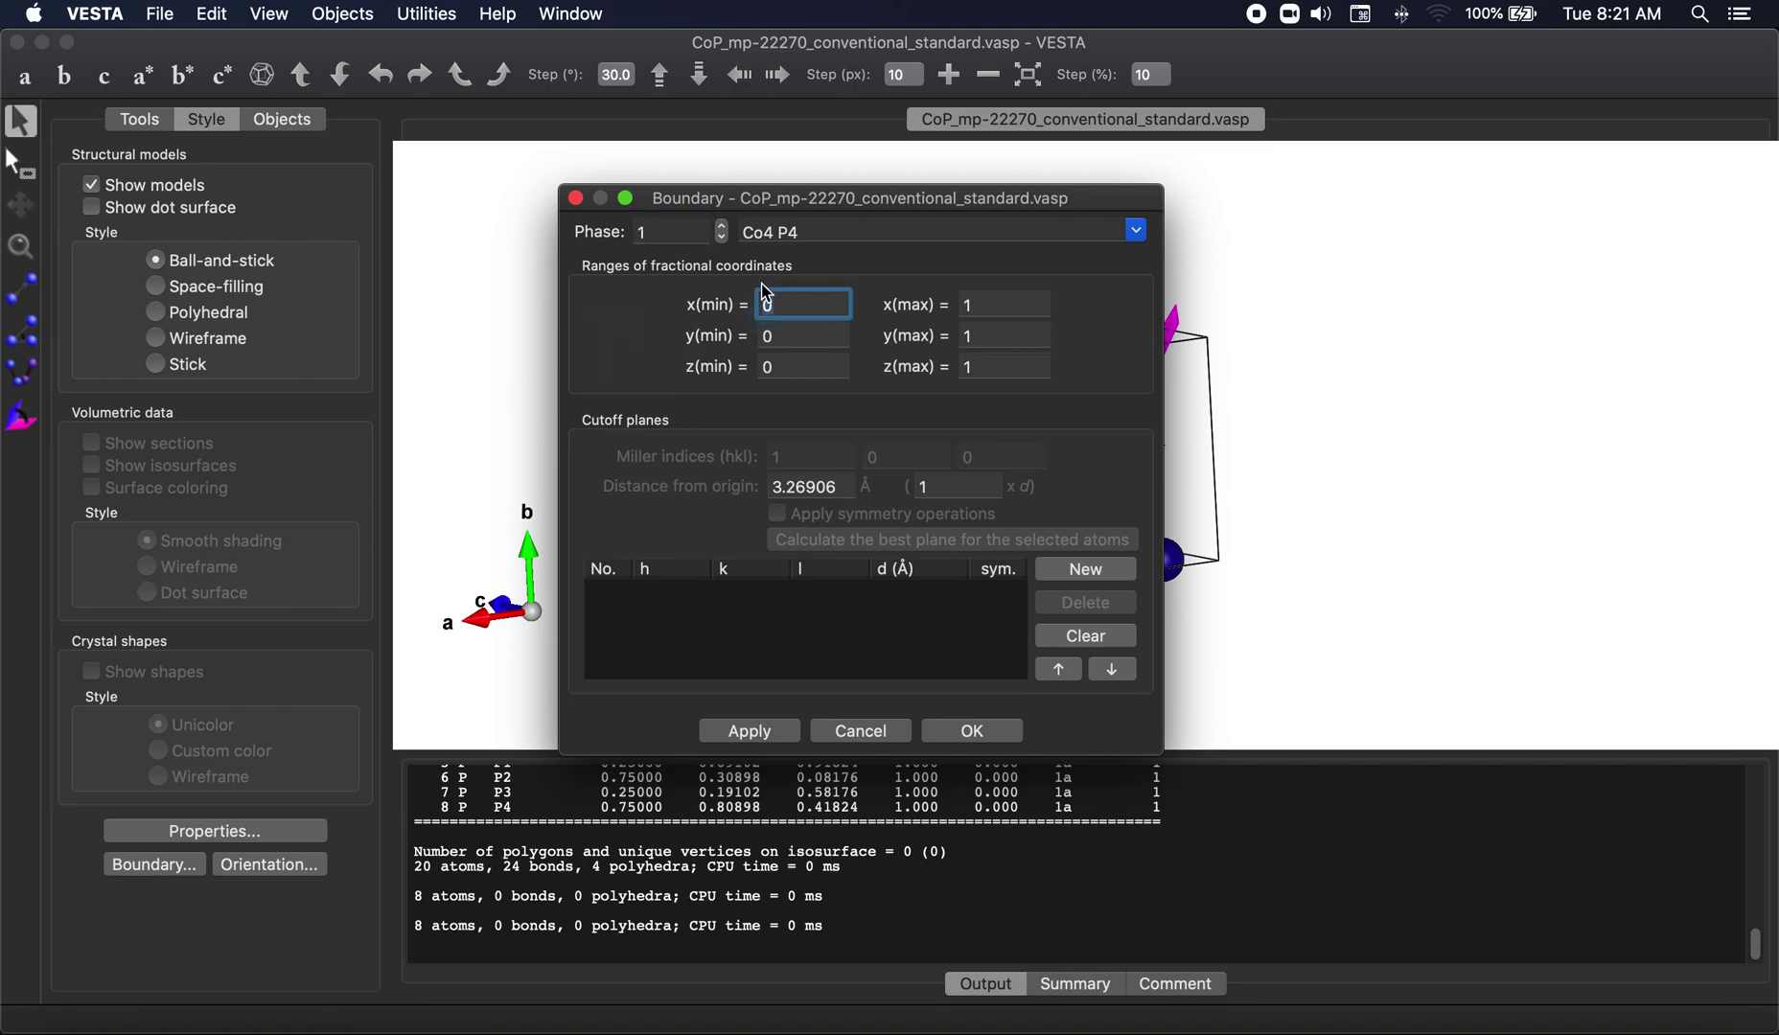
type("-3")
key("Tab")
type("2")
key("Tab")
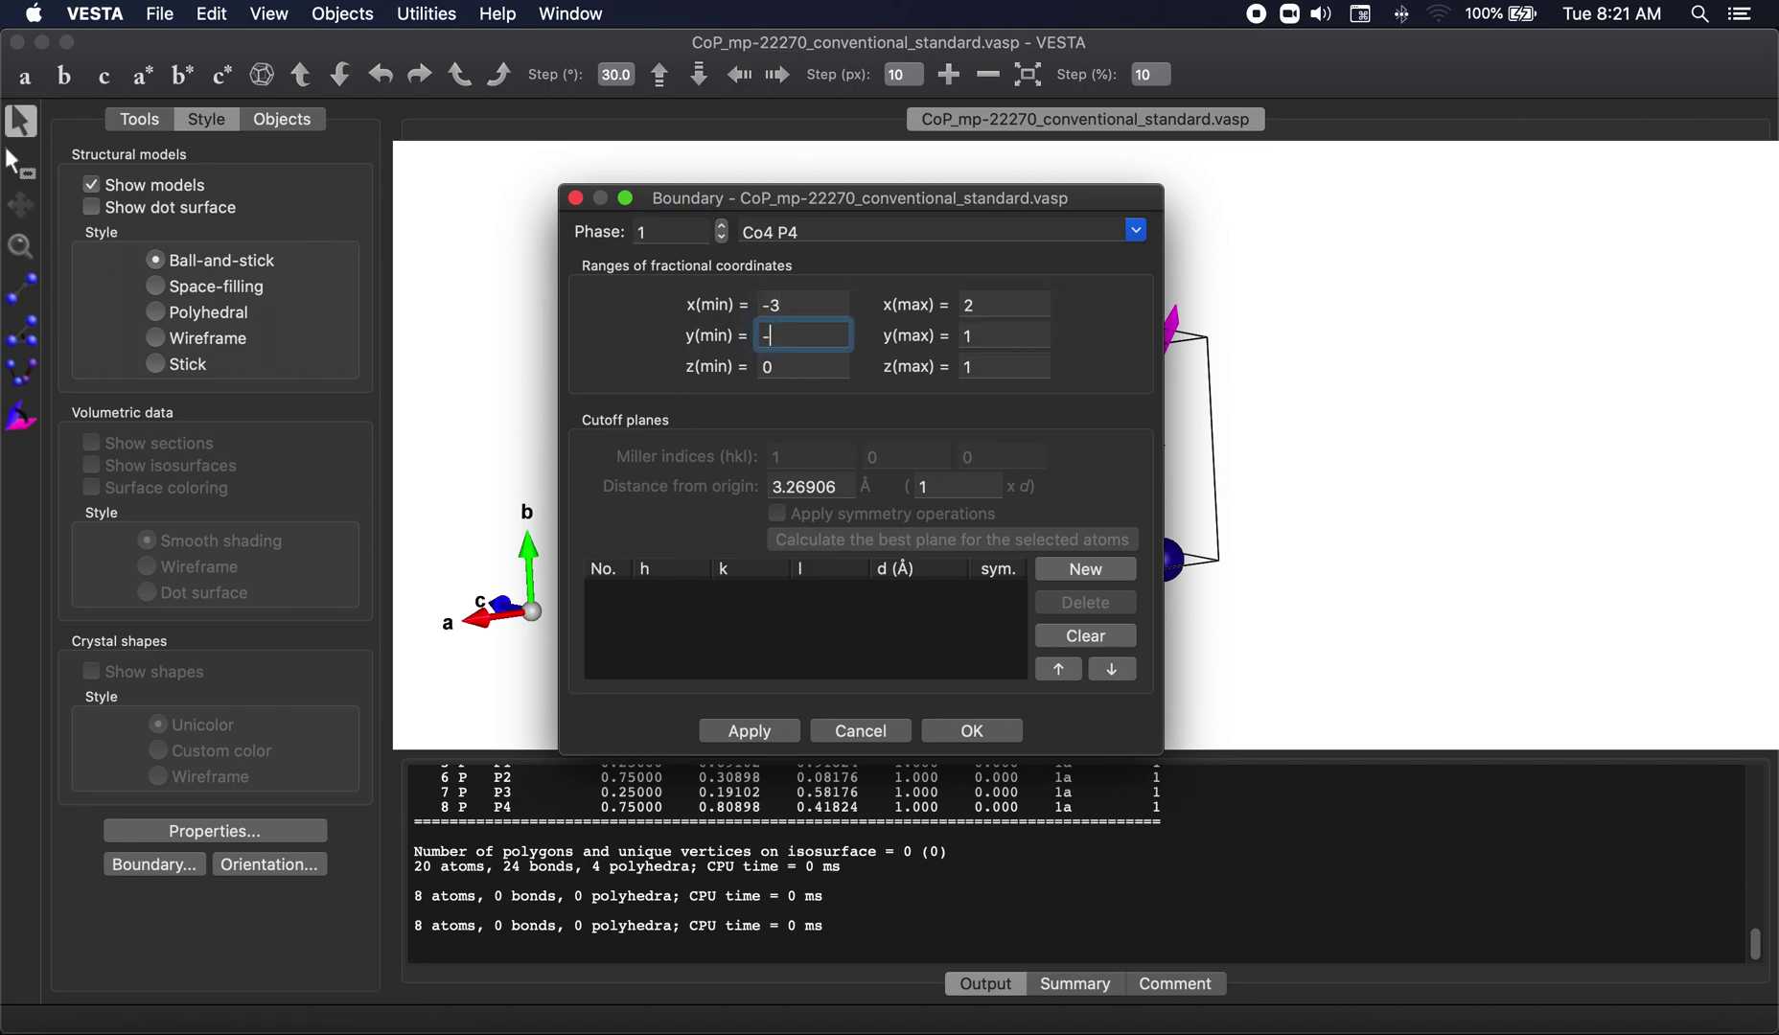
type("-3")
key("Tab")
type("2")
key("Tab")
type("-3")
key("Tab")
type("2")
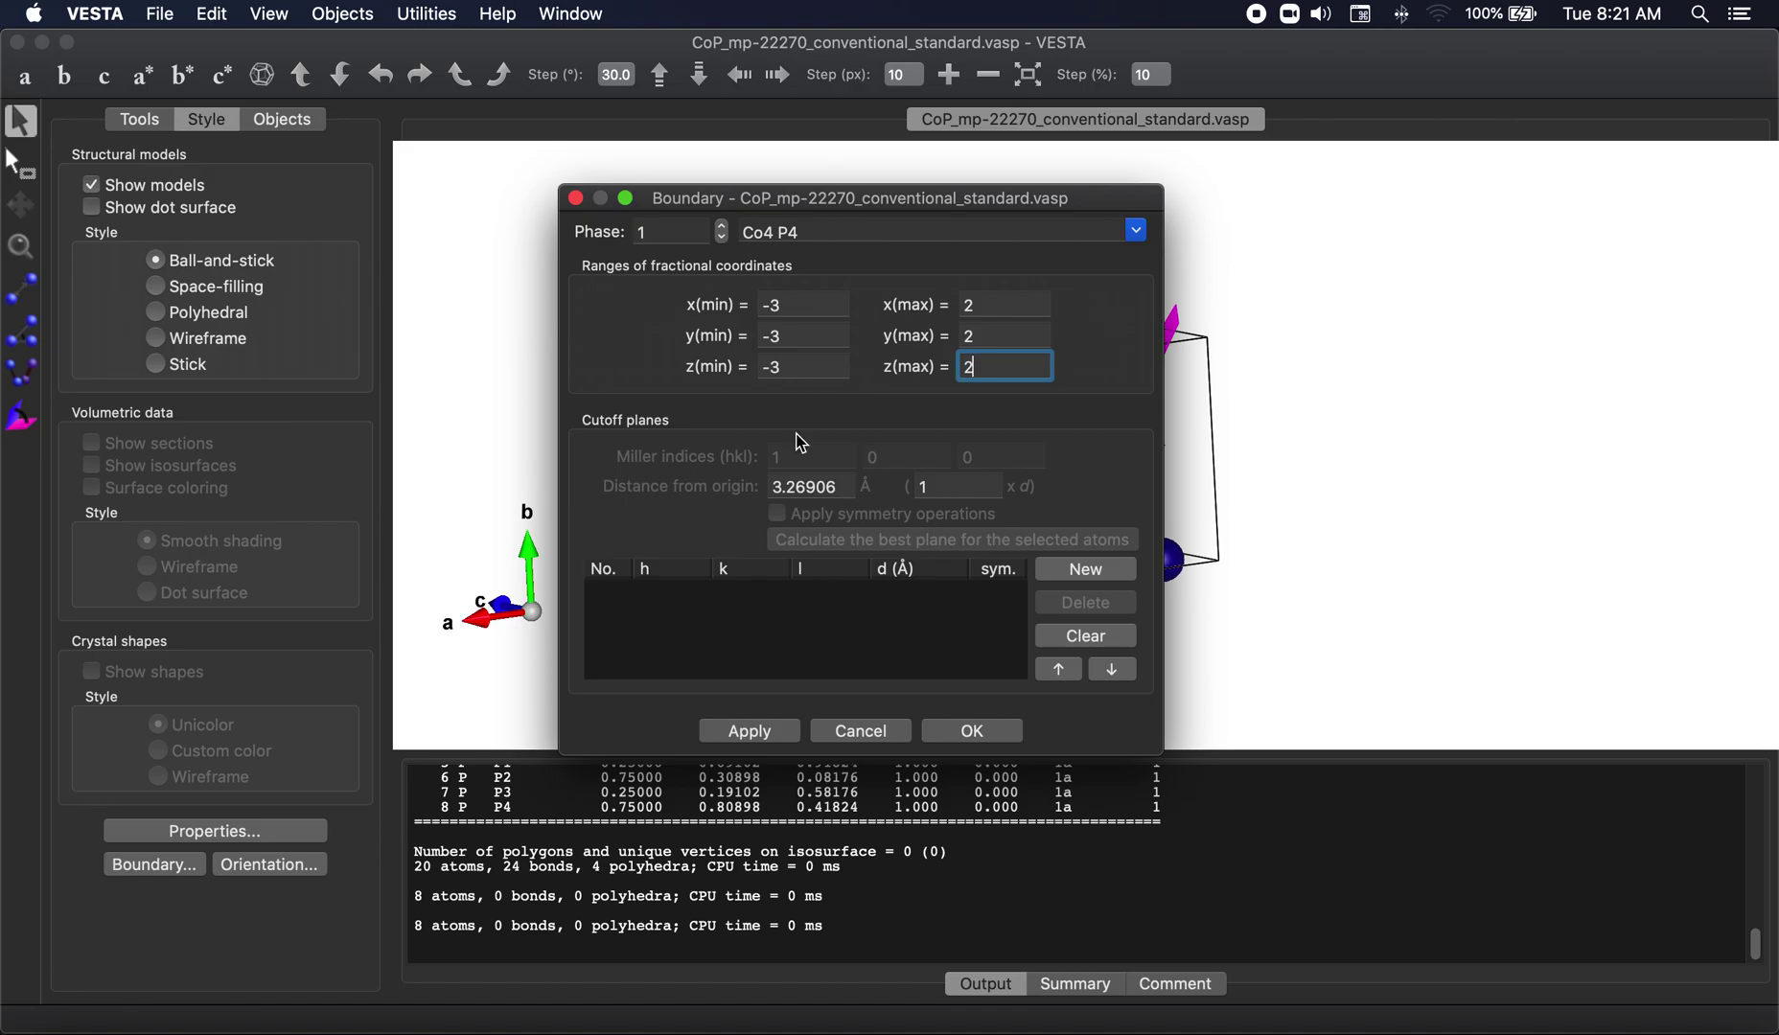
left_click(750, 730)
left_click(972, 731)
left_click_drag(1251, 497, 1237, 307)
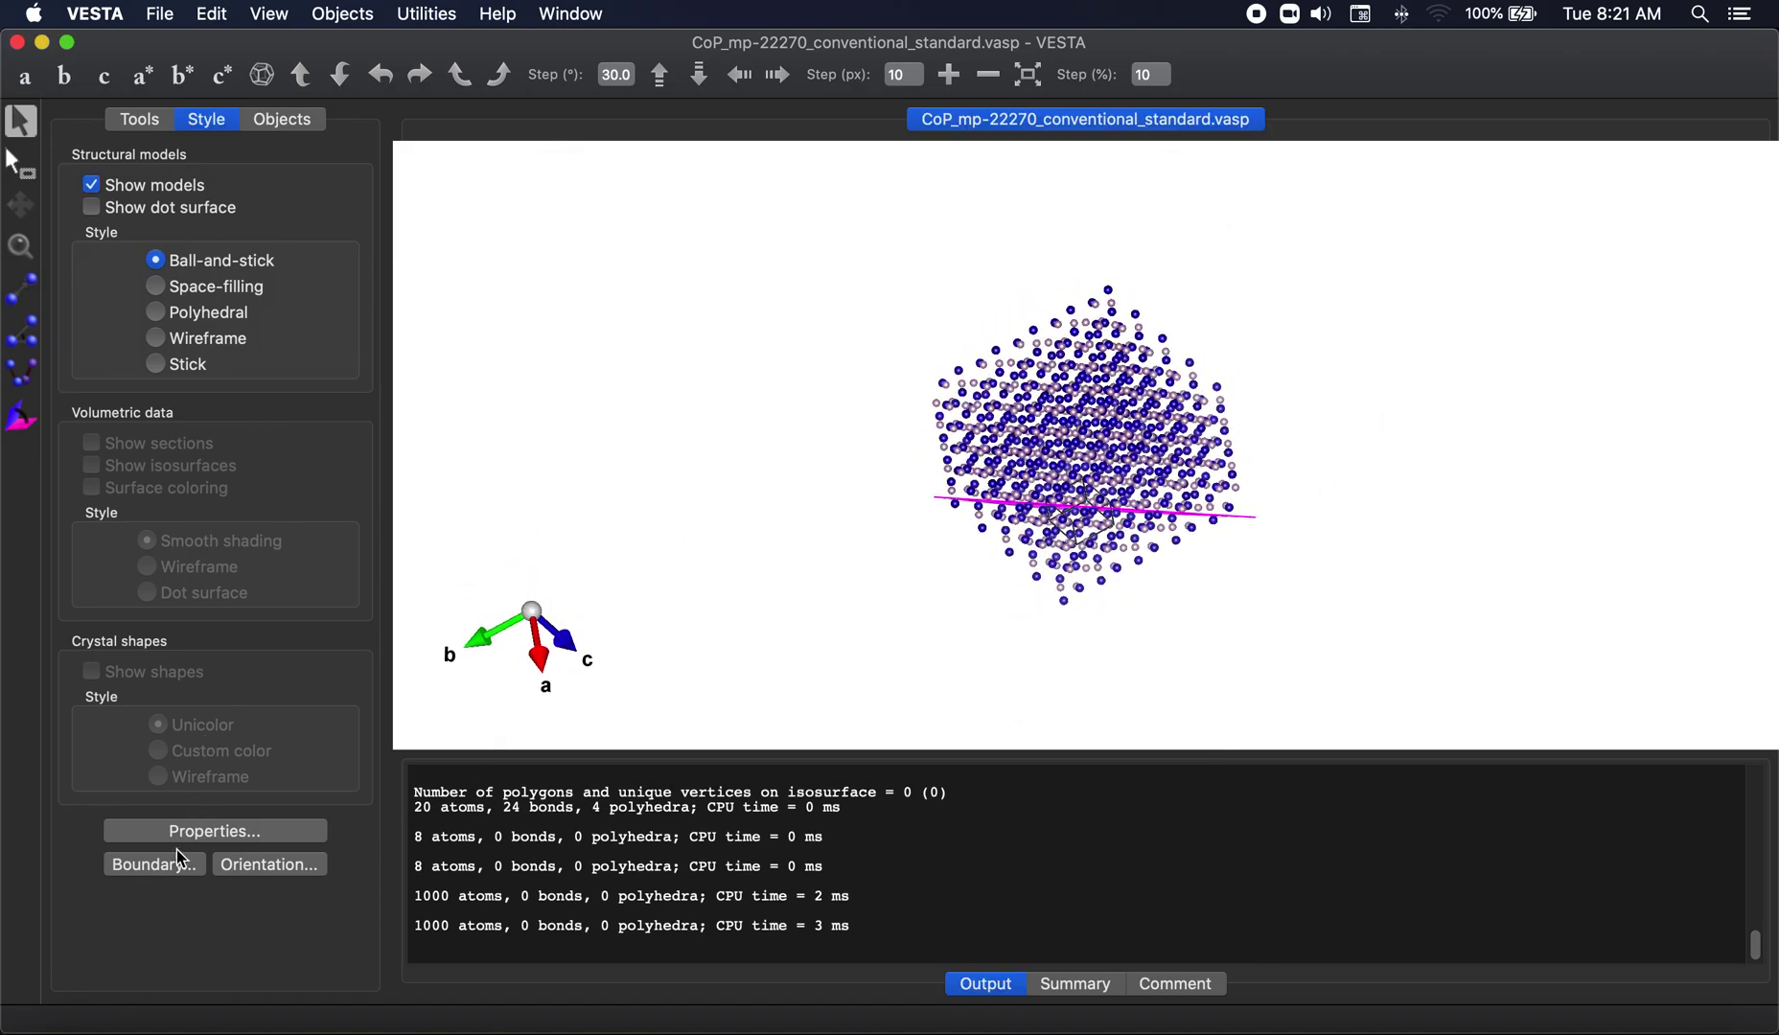
Step: Change the (111) lattice plane's distance multiplier to -1 in Lattice Planes
left_click(212, 14)
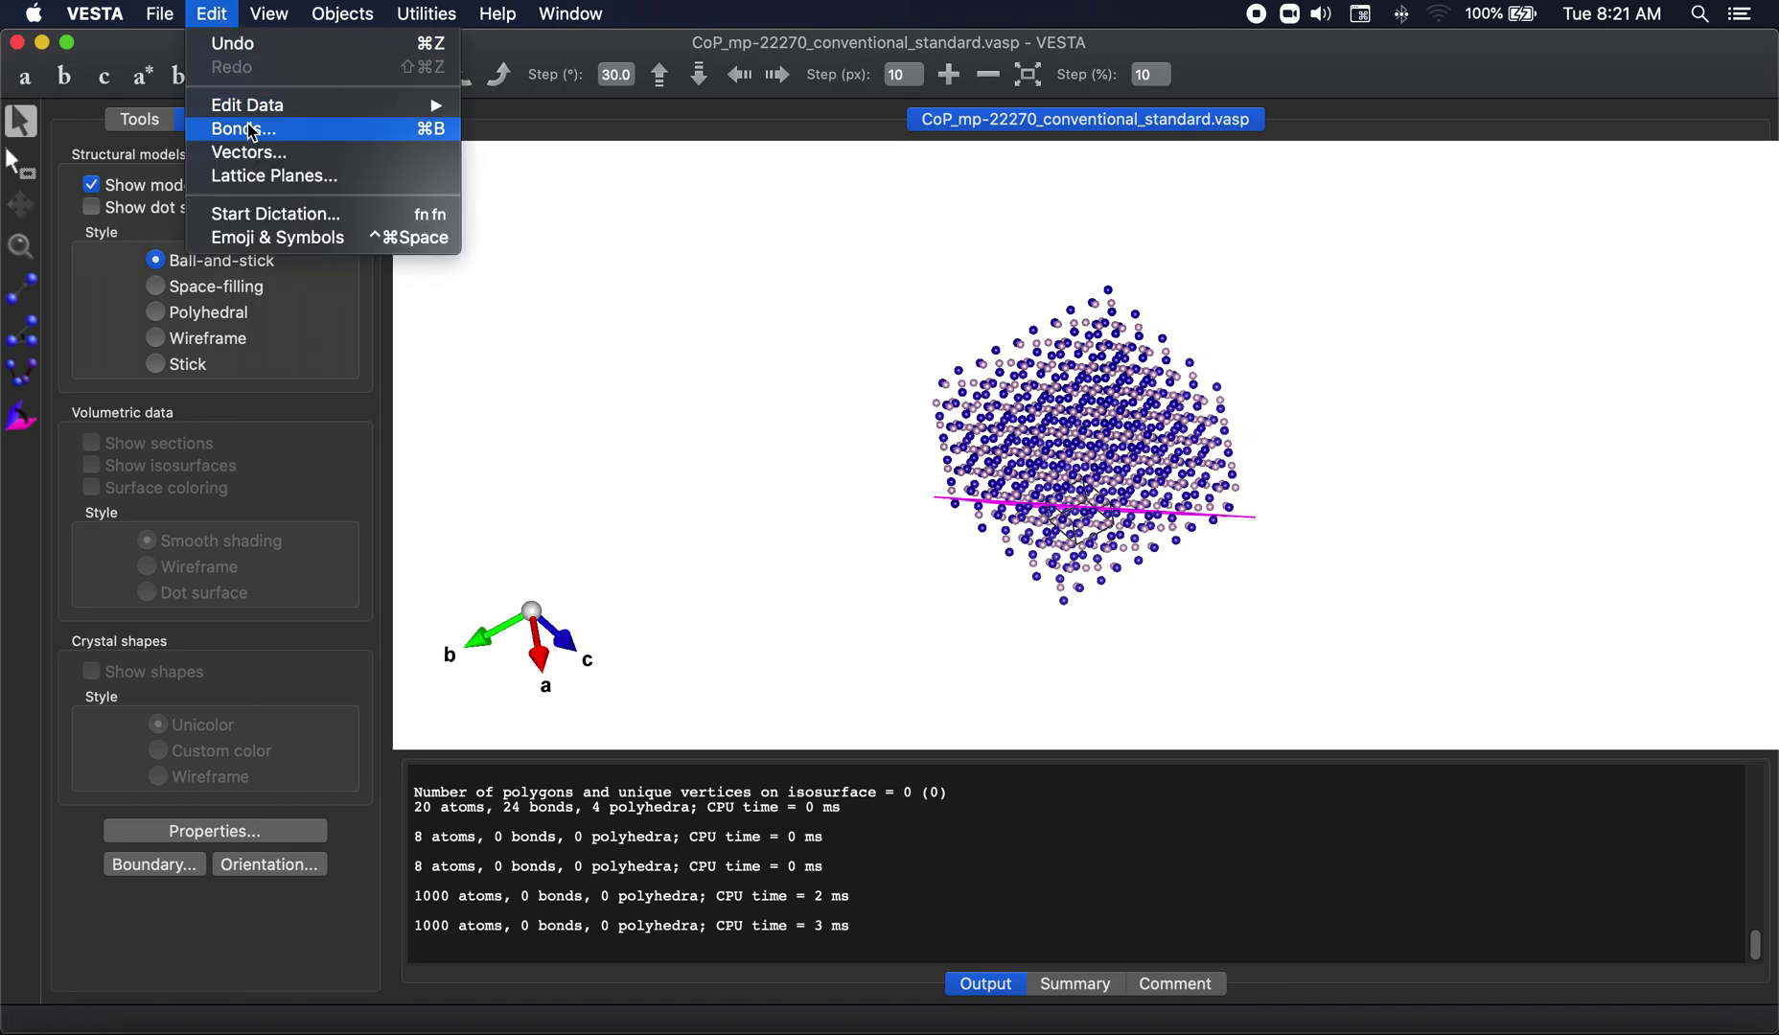
left_click(240, 177)
left_click(581, 676)
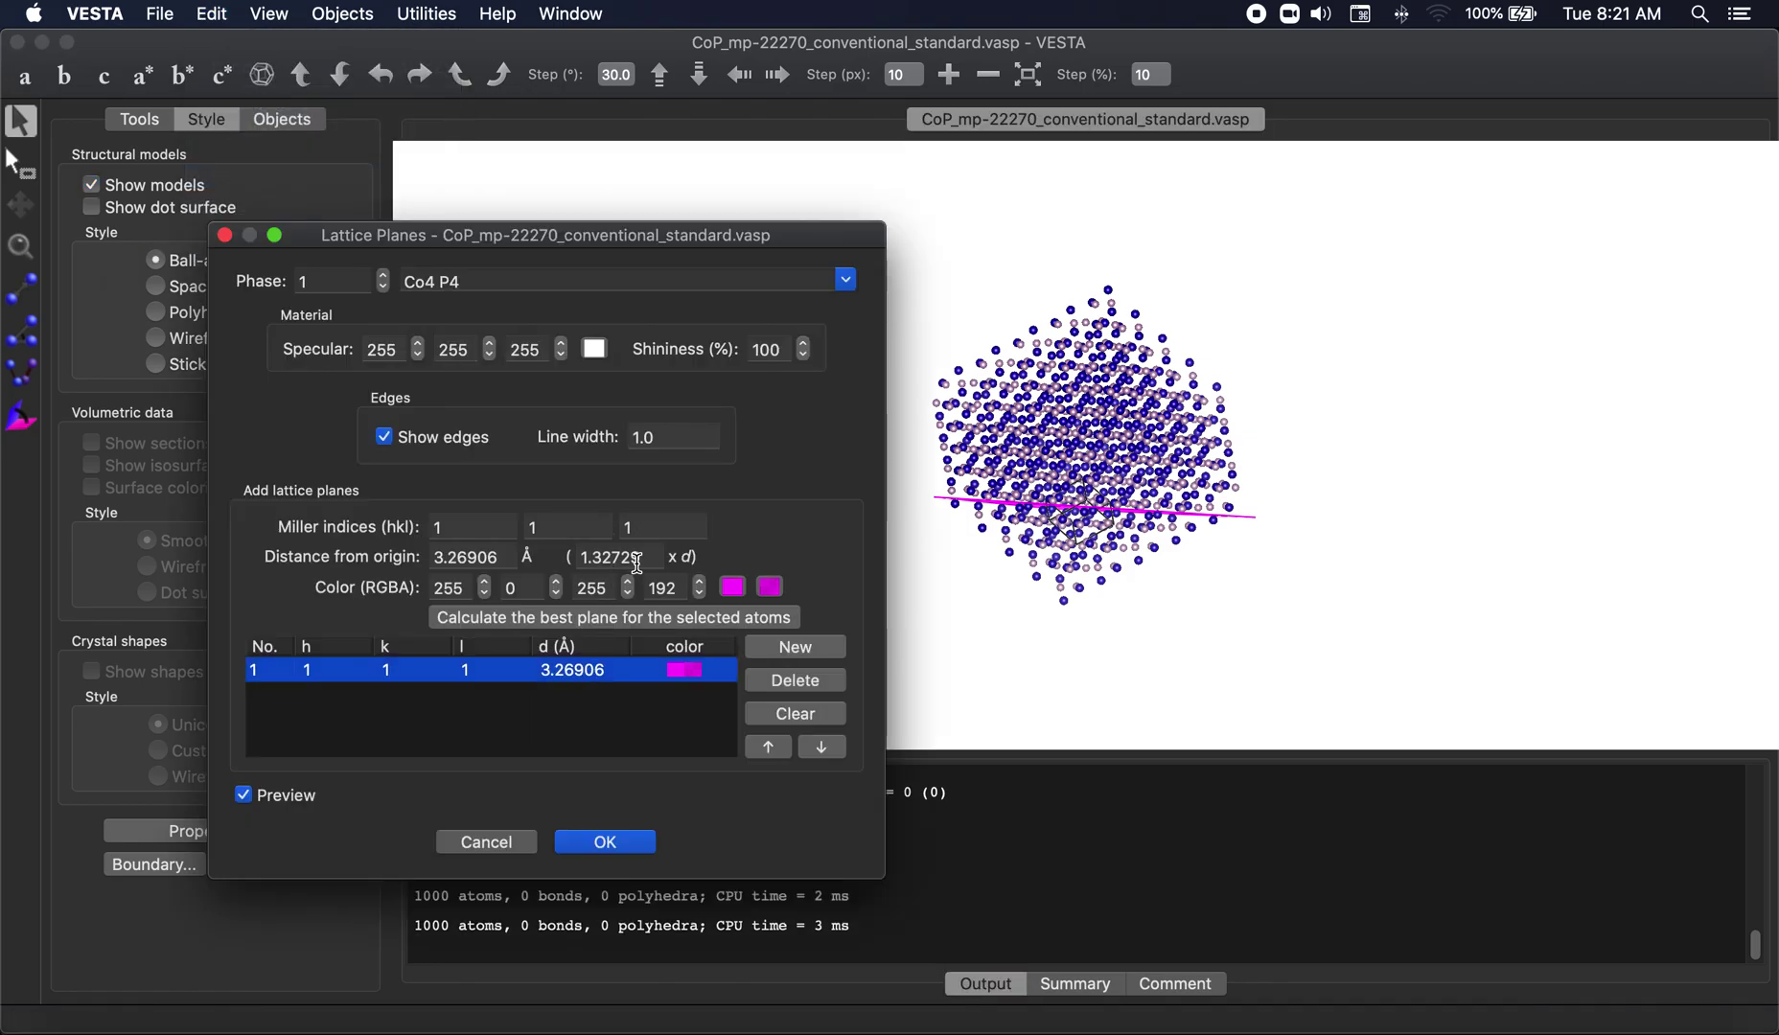
double_click(635, 556)
type("2")
key("Tab")
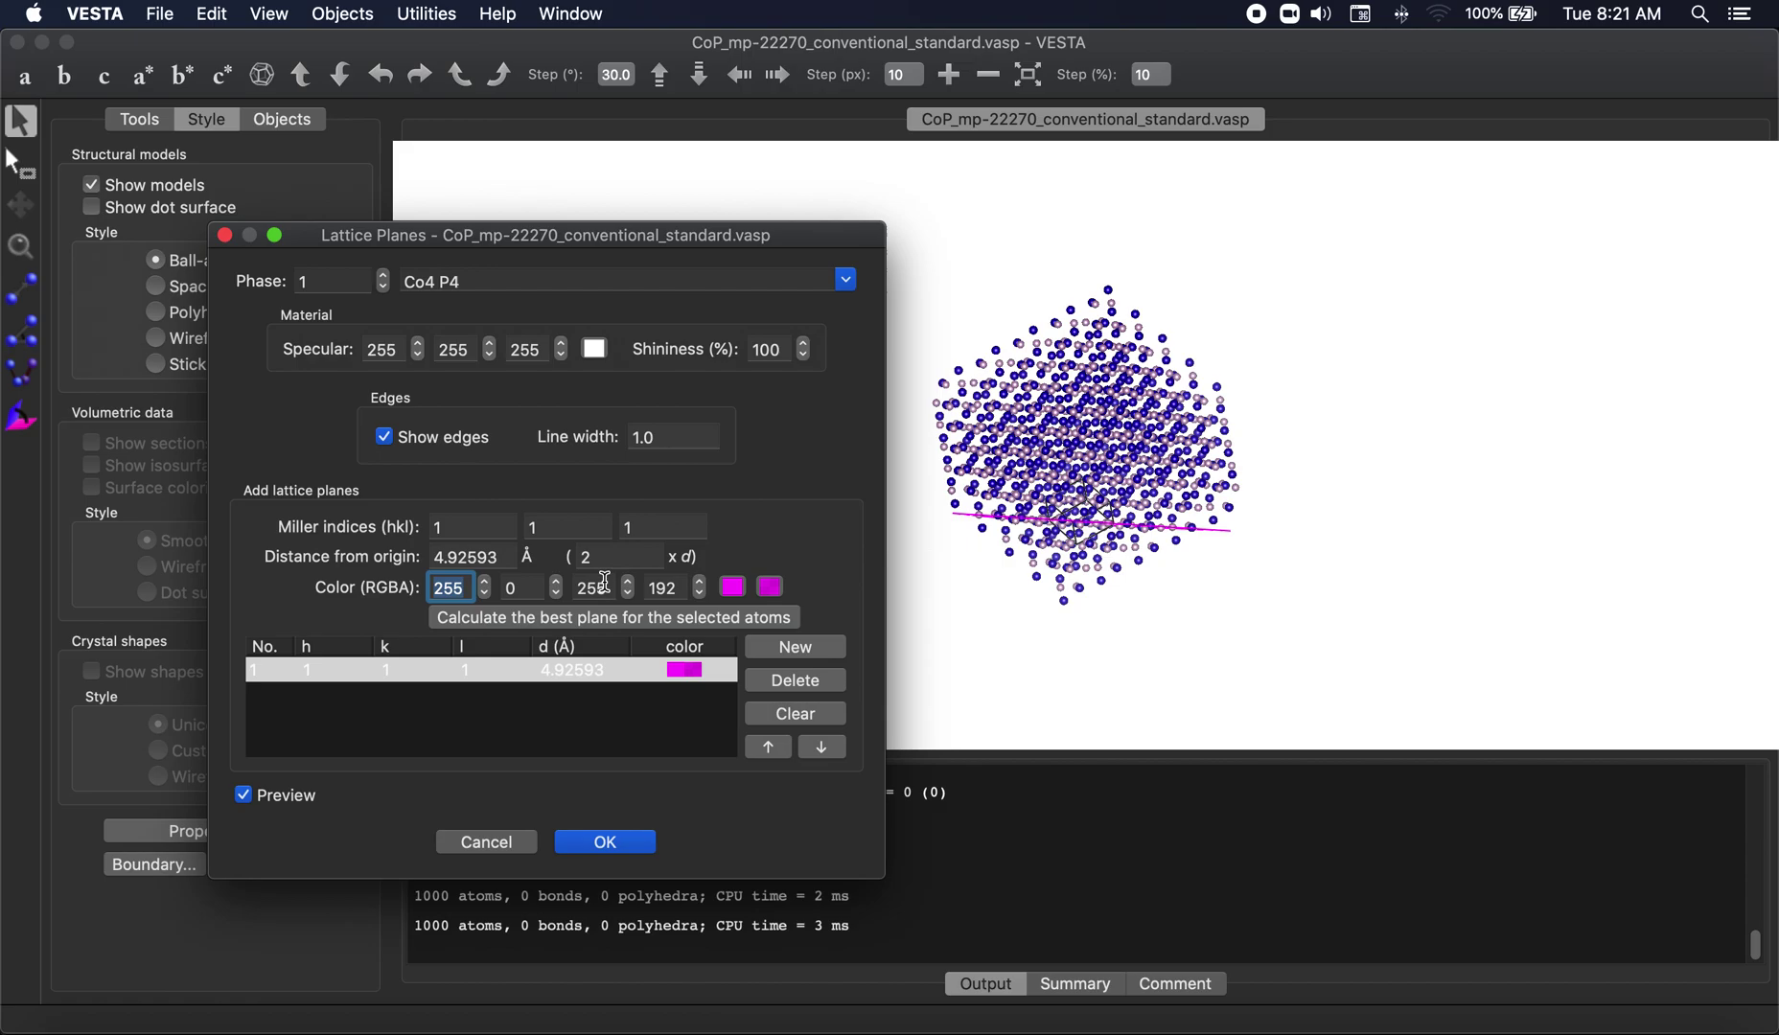
double_click(618, 556)
type("-1")
key("Tab")
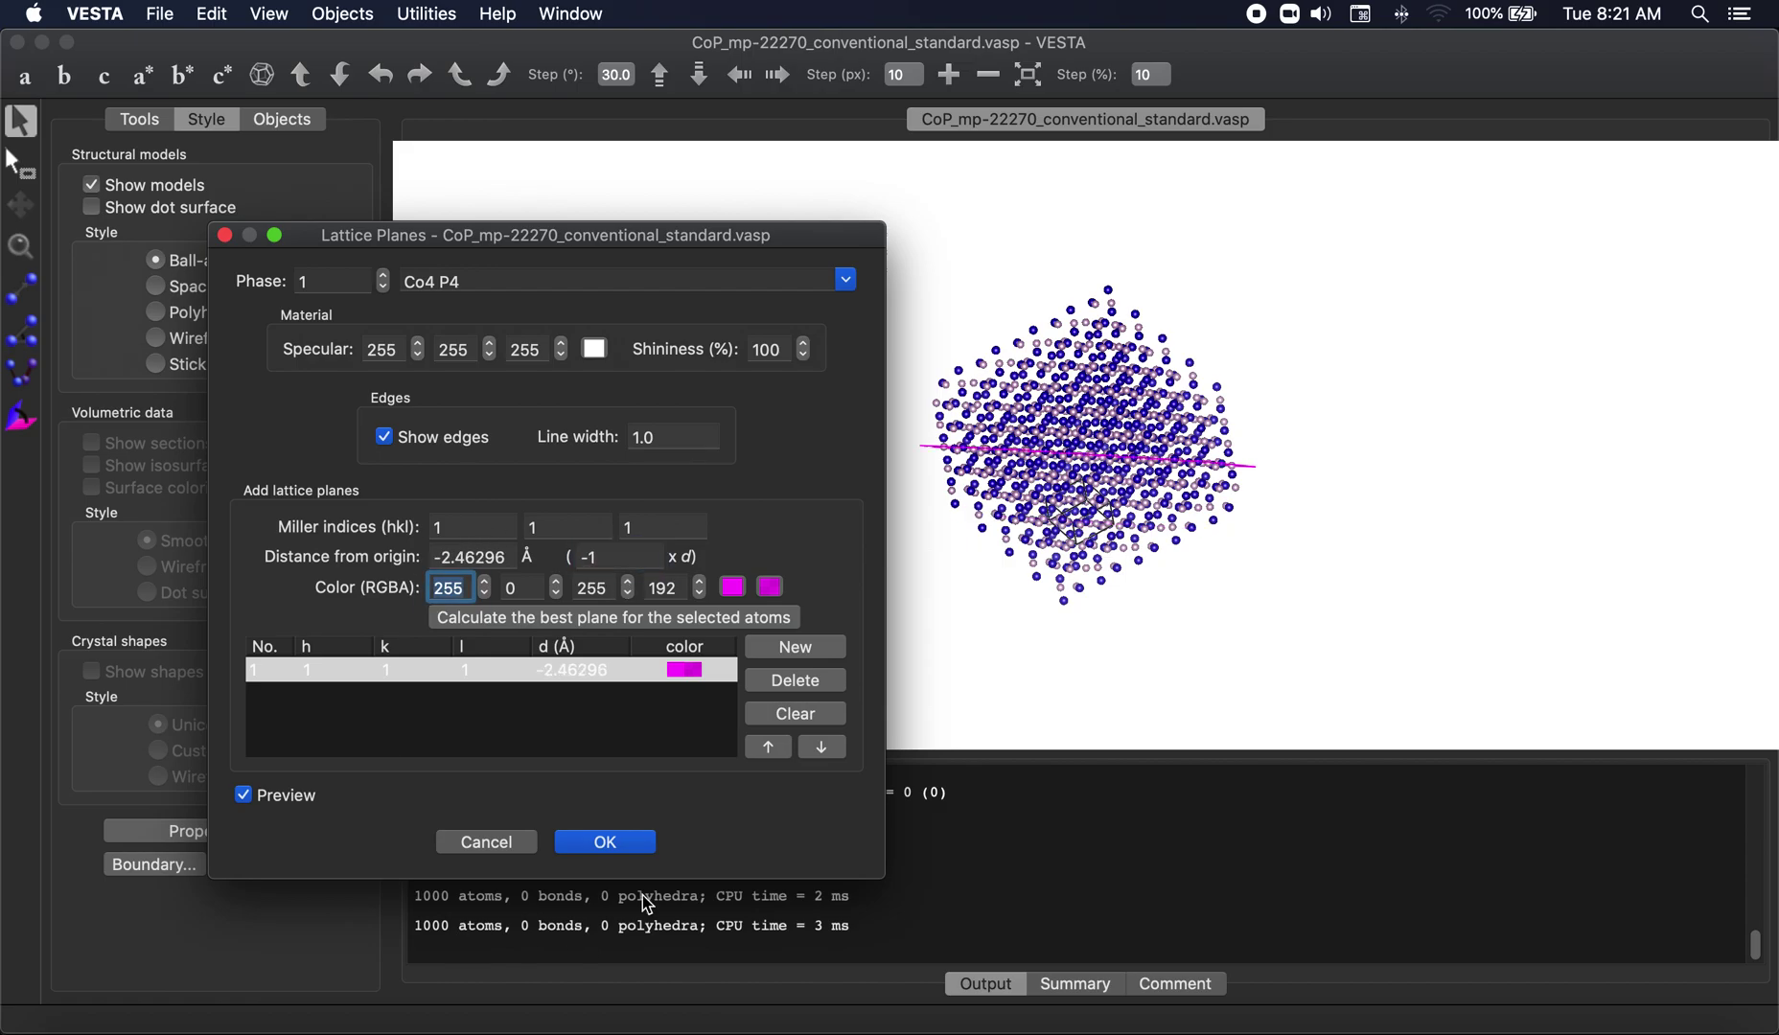
left_click(606, 842)
Step: Zoom and rotate the expanded block to inspect the shifted magenta plane
scroll(1054, 461, "up", 3)
left_click_drag(1055, 460, 997, 478)
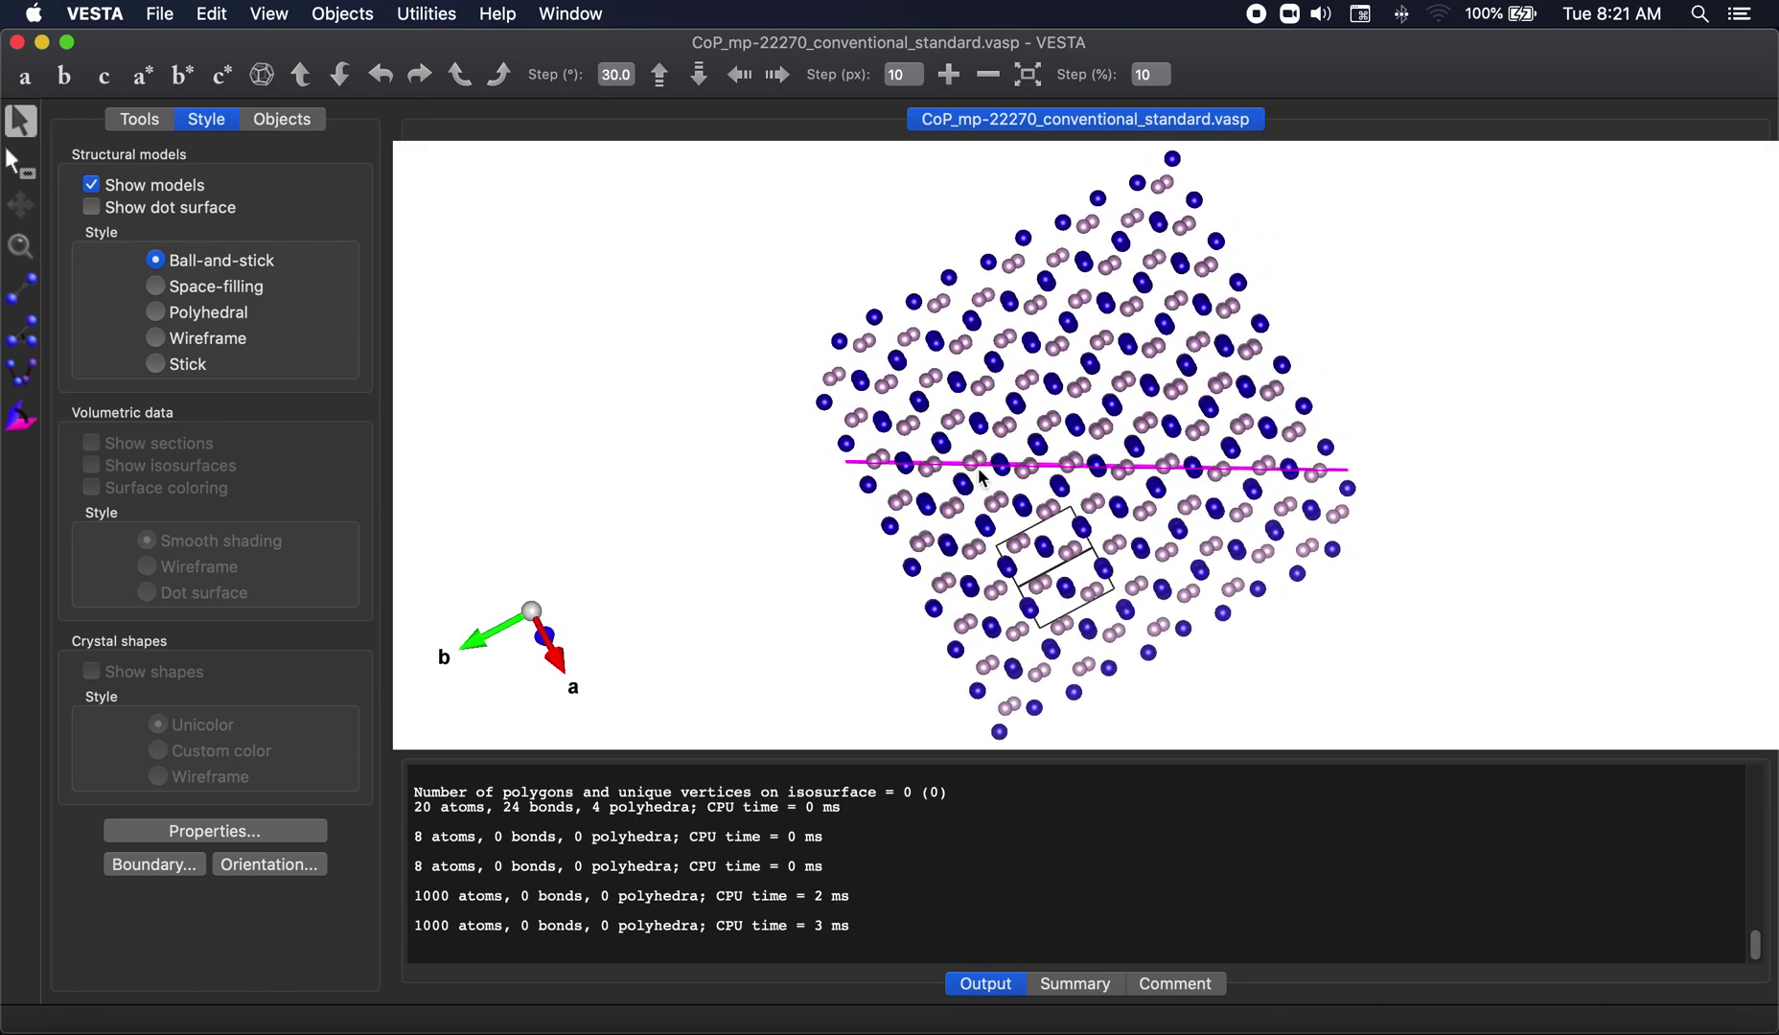
scroll(977, 479, "up", 5)
scroll(927, 508, "down", 3)
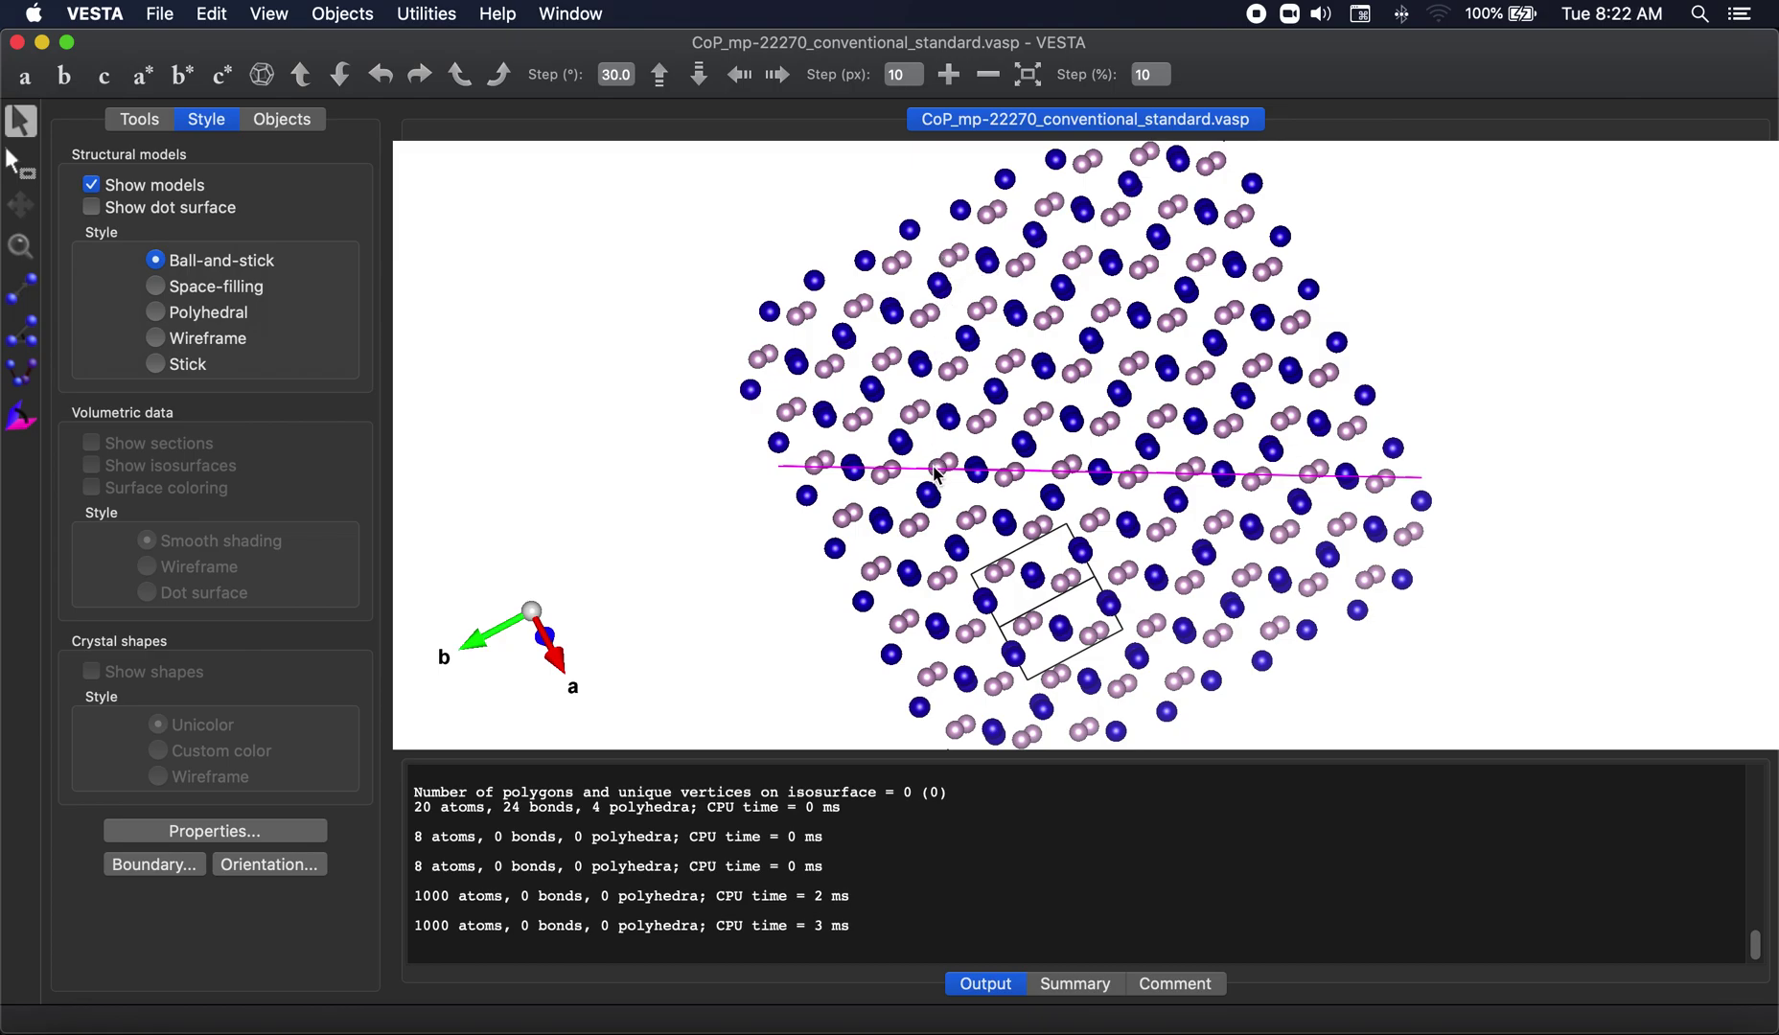
left_click_drag(937, 474, 856, 502)
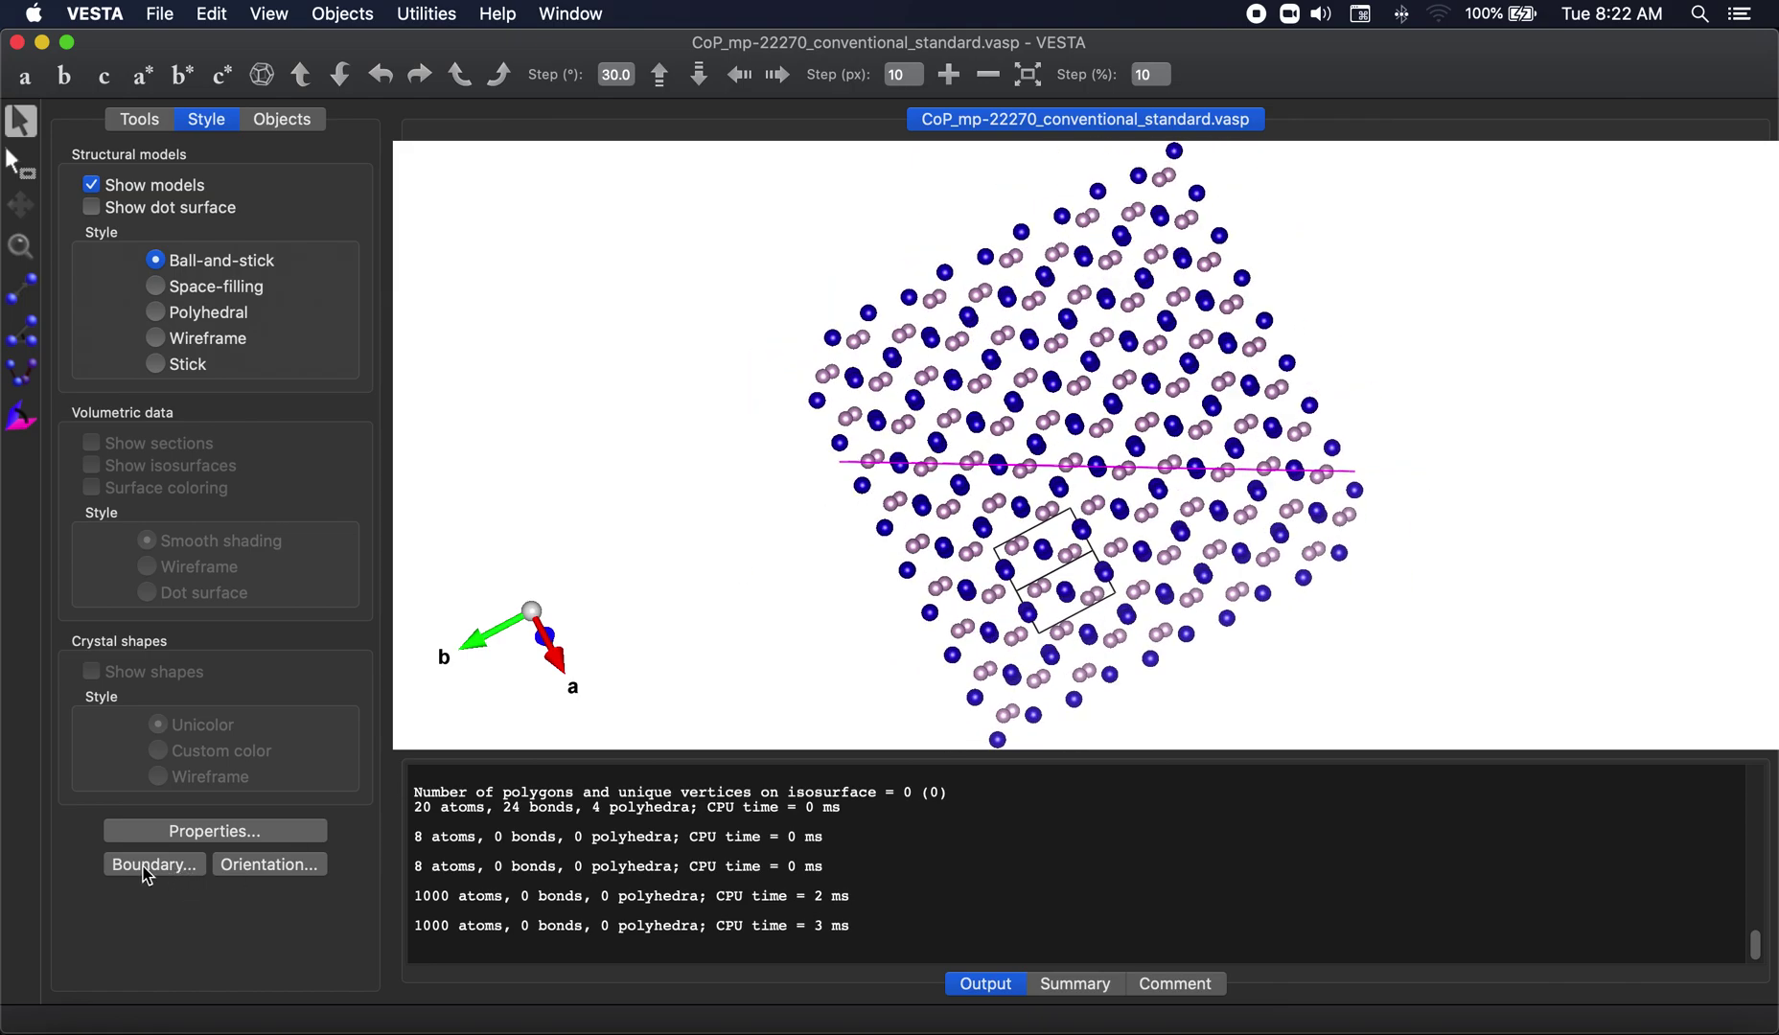
Step: In the Boundary settings, add a new cutoff plane with indices 1 1 1
left_click(177, 874)
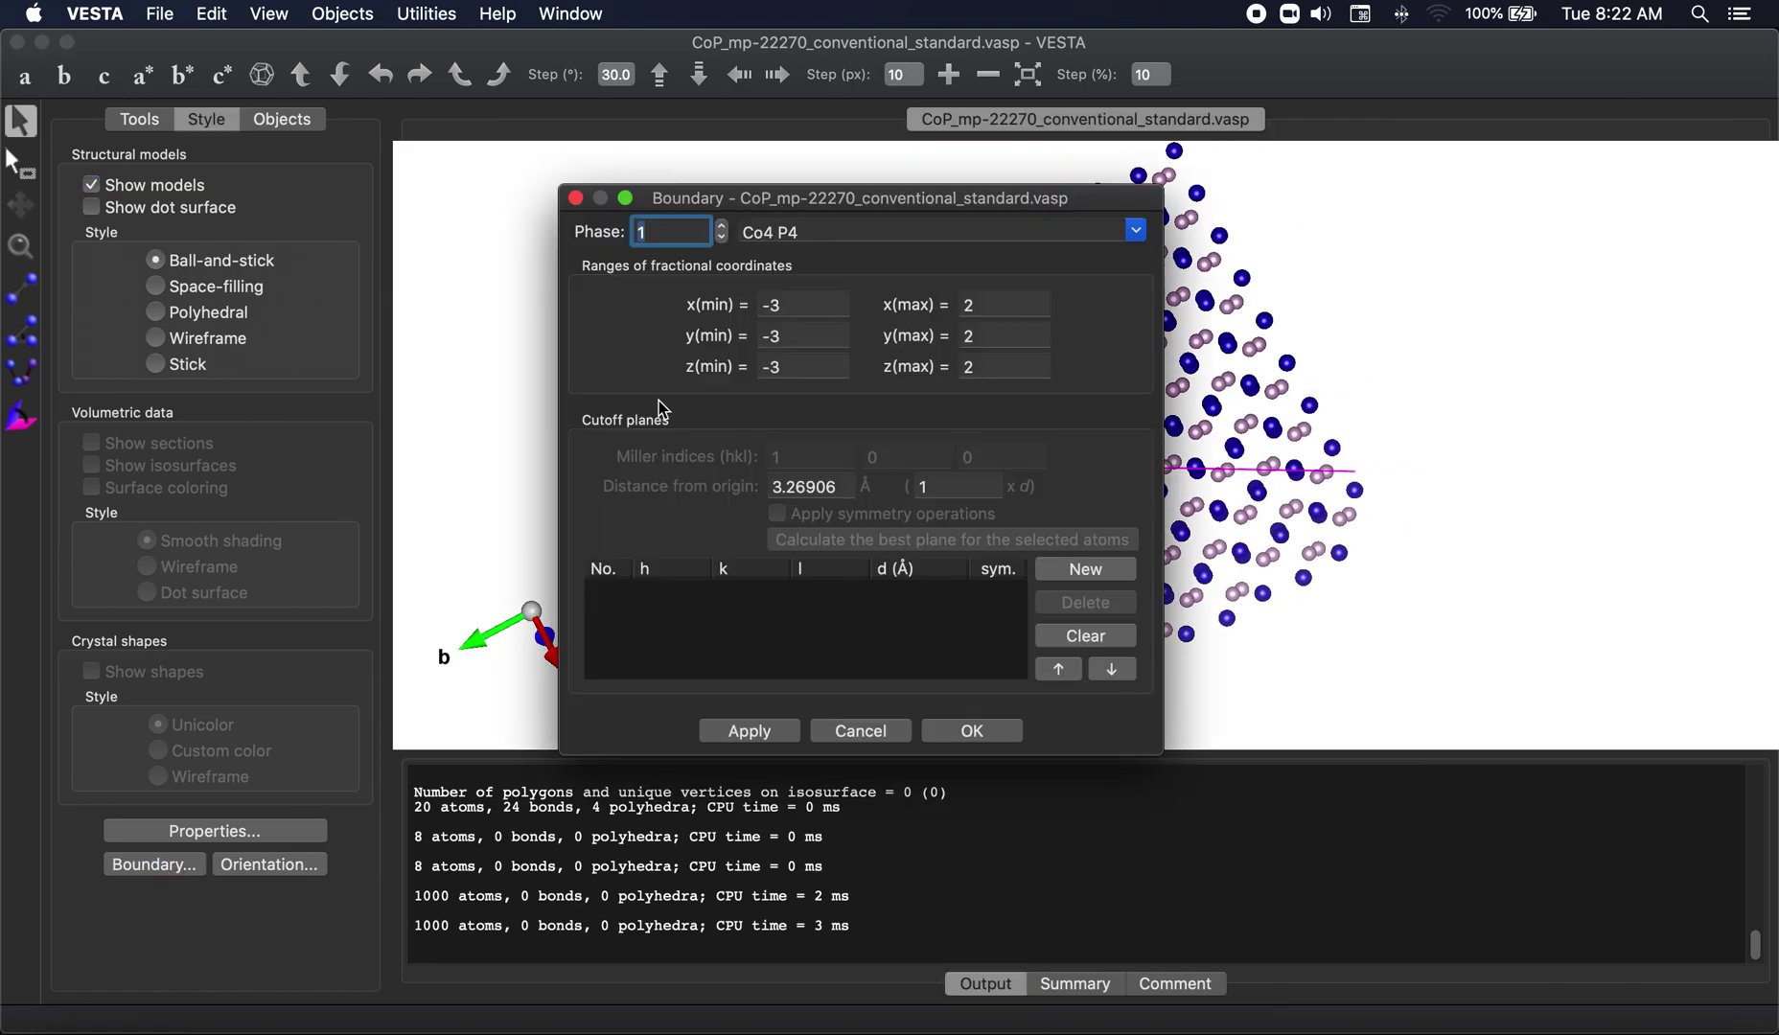
left_click_drag(934, 203, 419, 170)
left_click(548, 537)
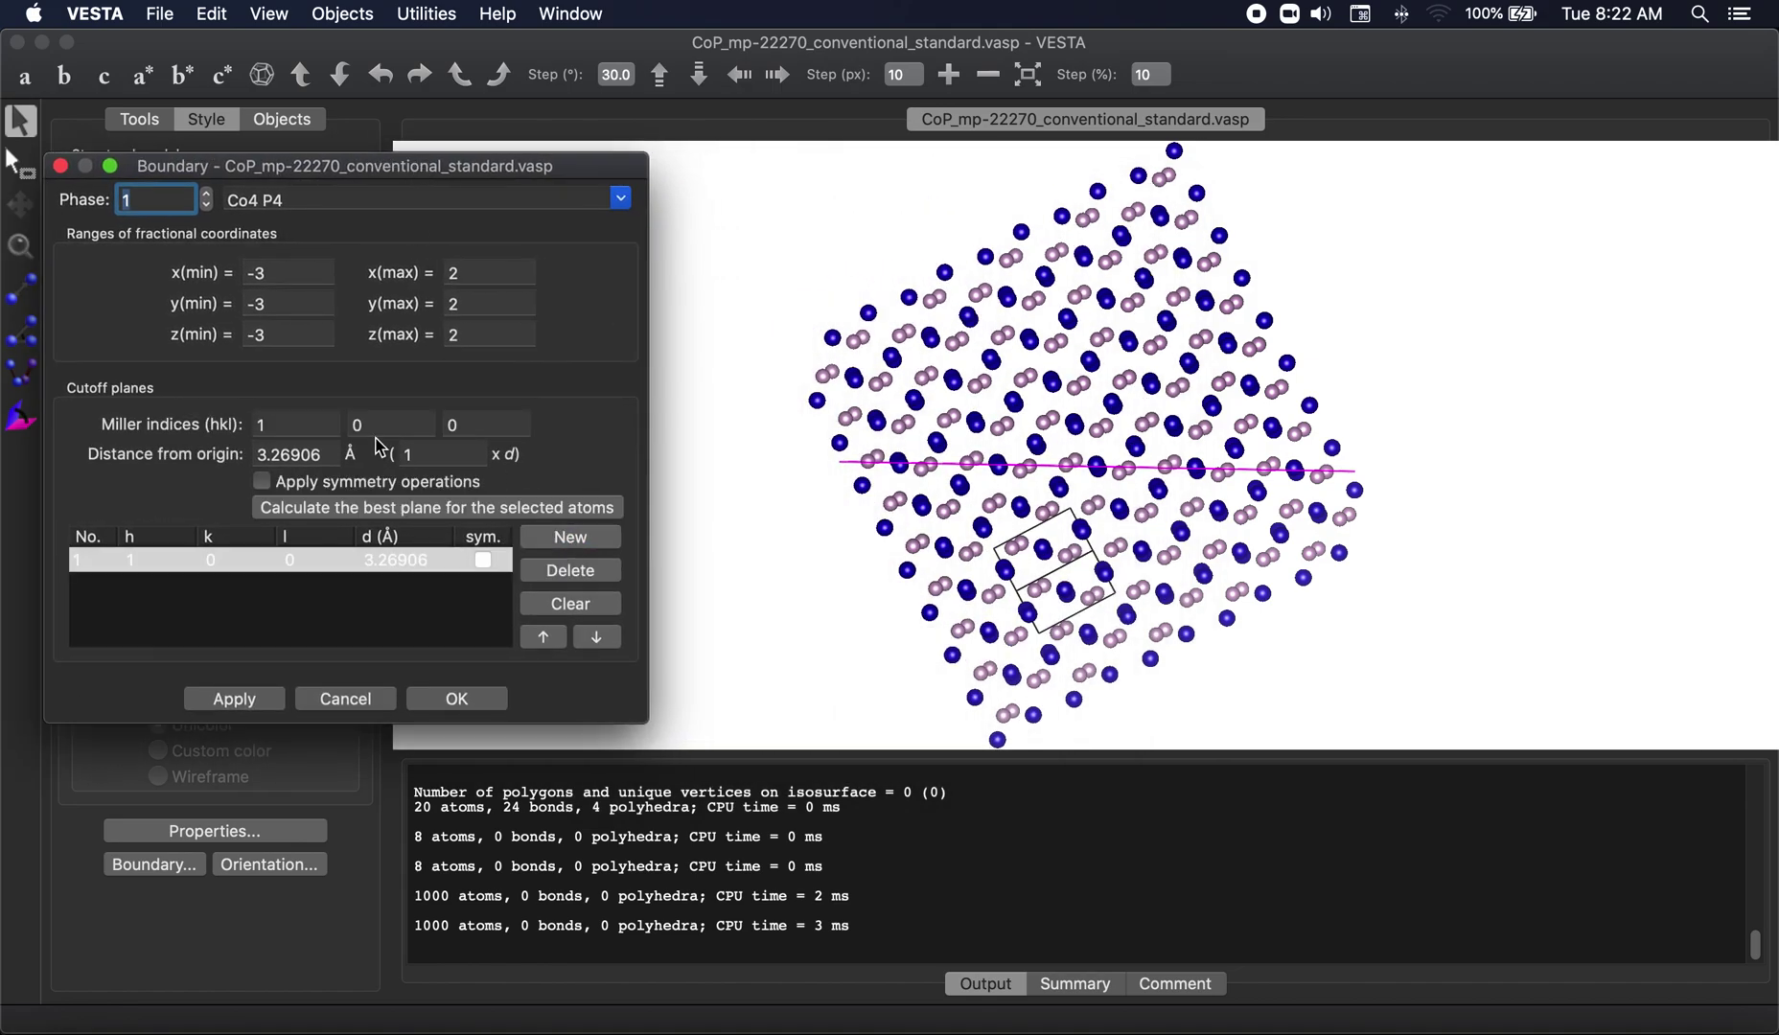
left_click(380, 421)
type("1")
left_click(470, 428)
type("1")
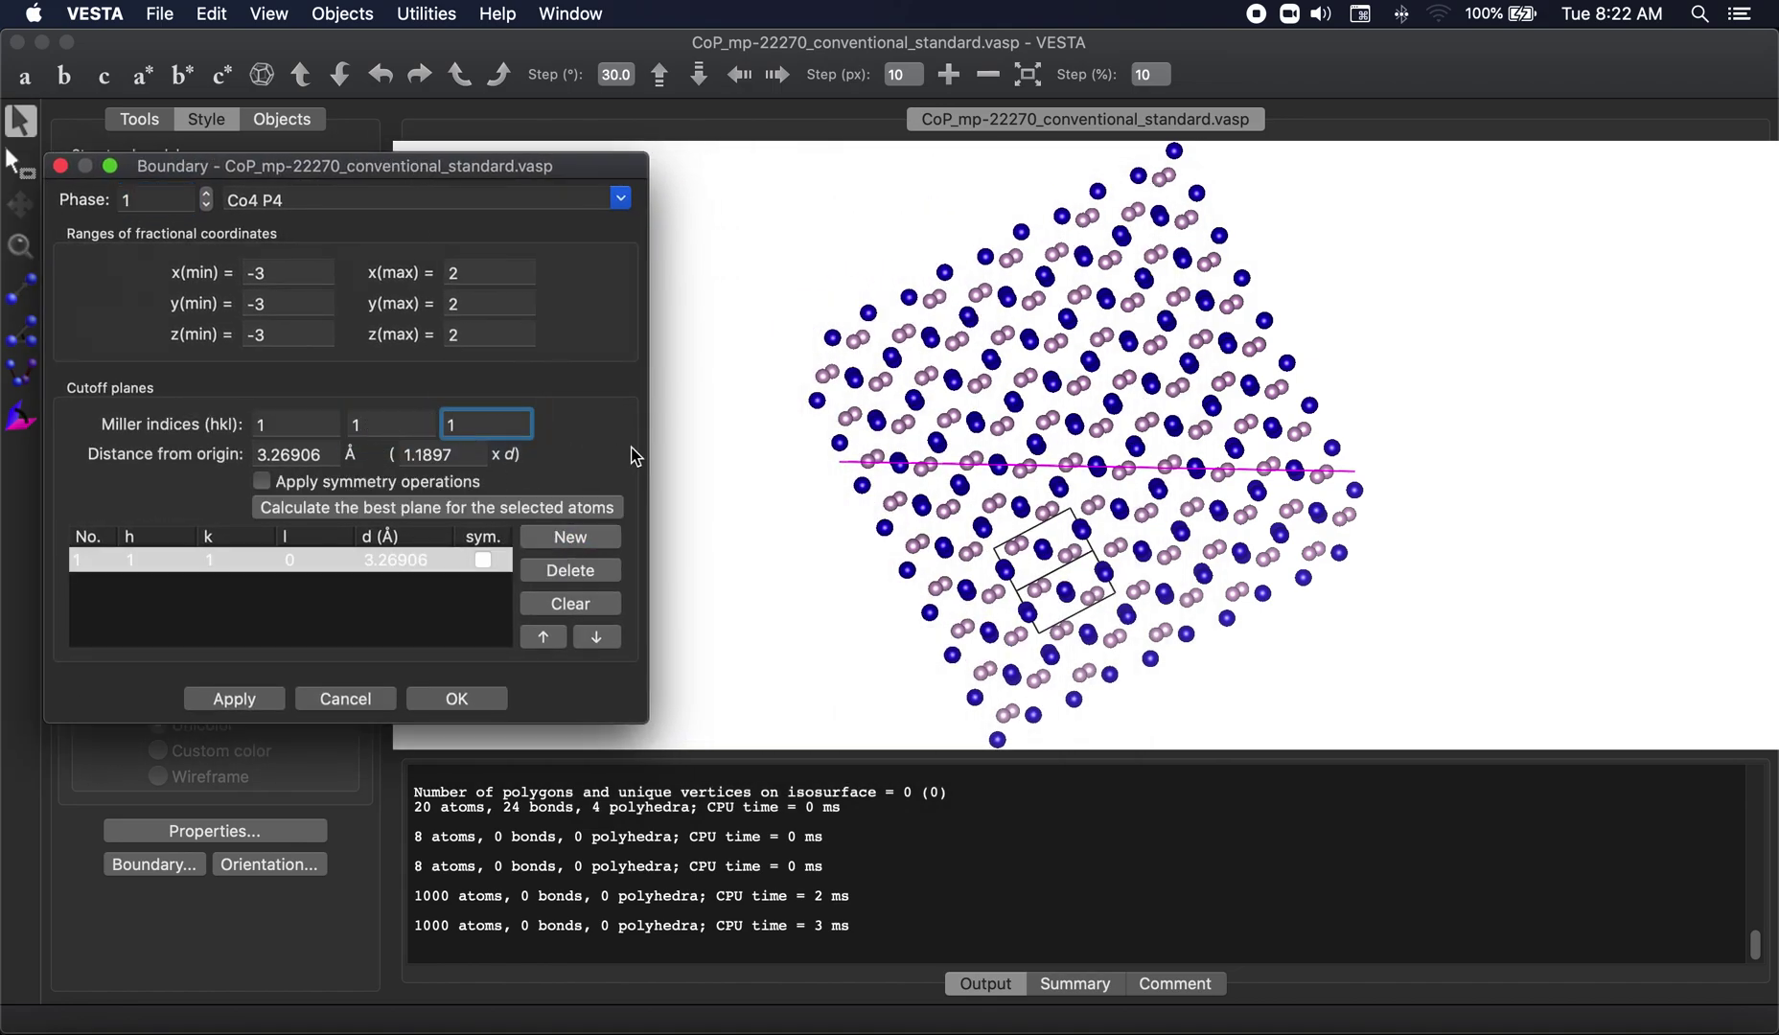
key("Tab")
Step: Try cutoff distance multipliers of -1, 0 and 3, rotating the block to check each cut
double_click(477, 455)
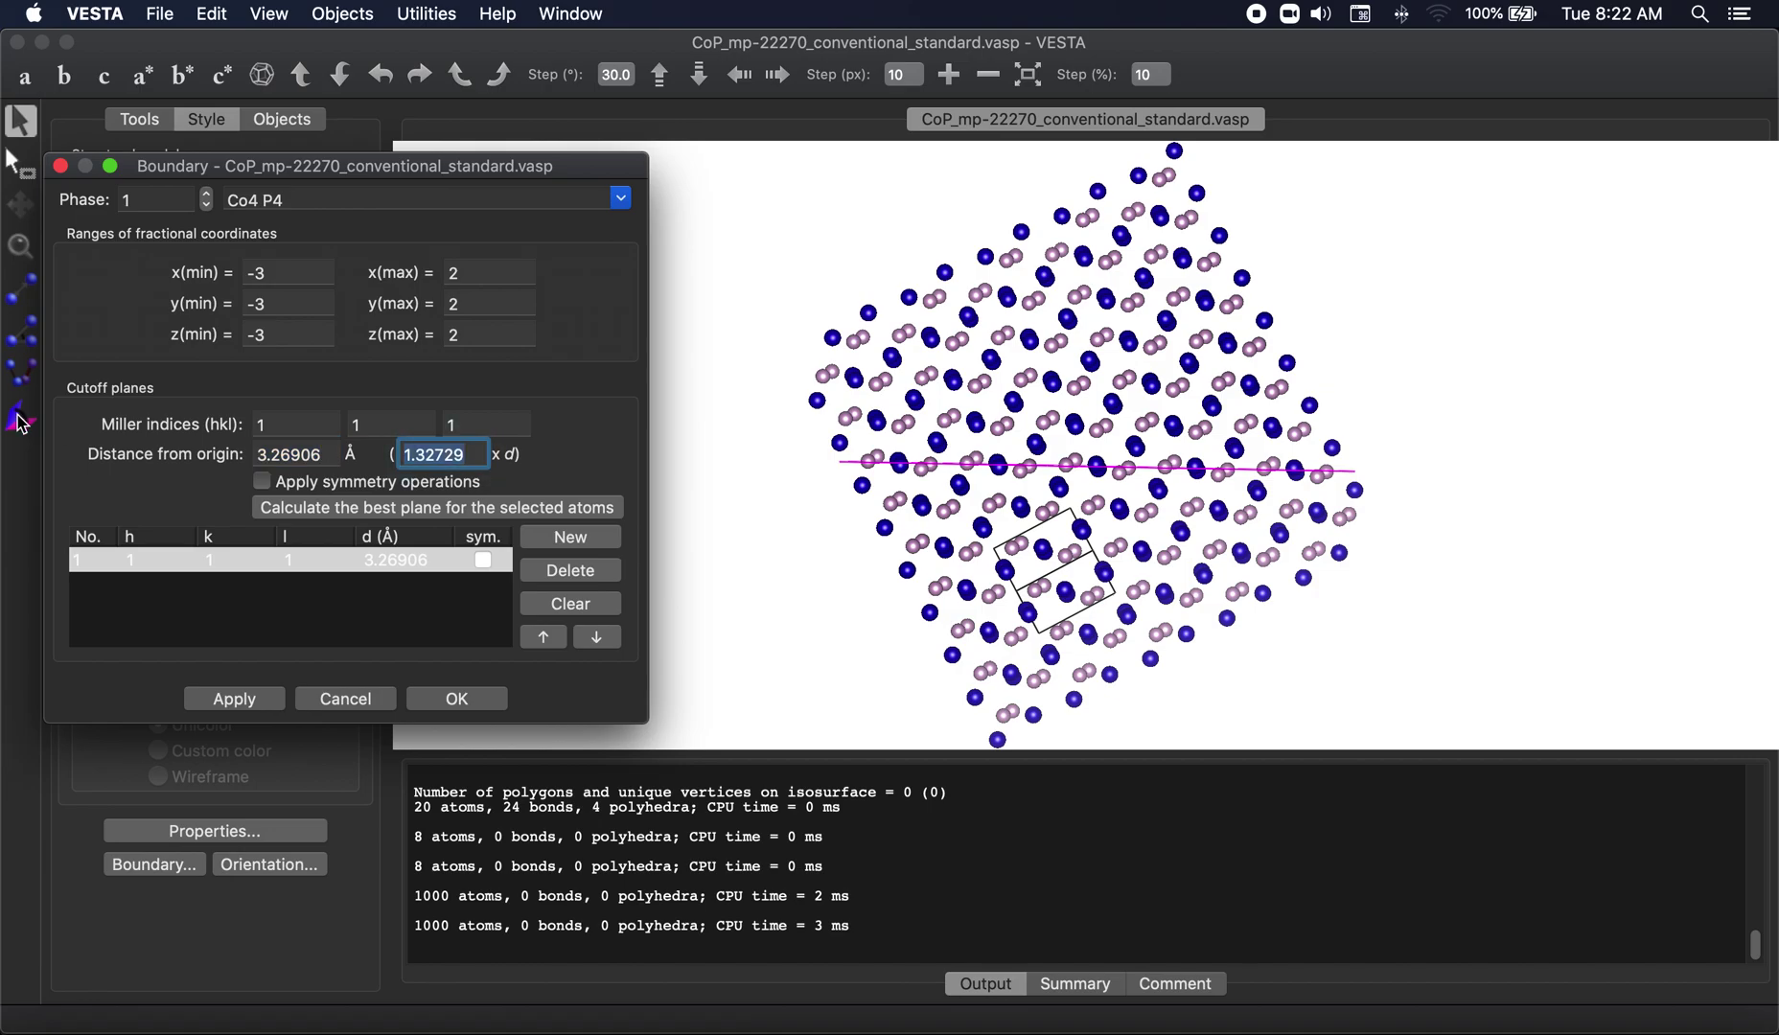
type("-1")
key("Return")
left_click_drag(714, 418, 767, 359)
left_click(351, 451)
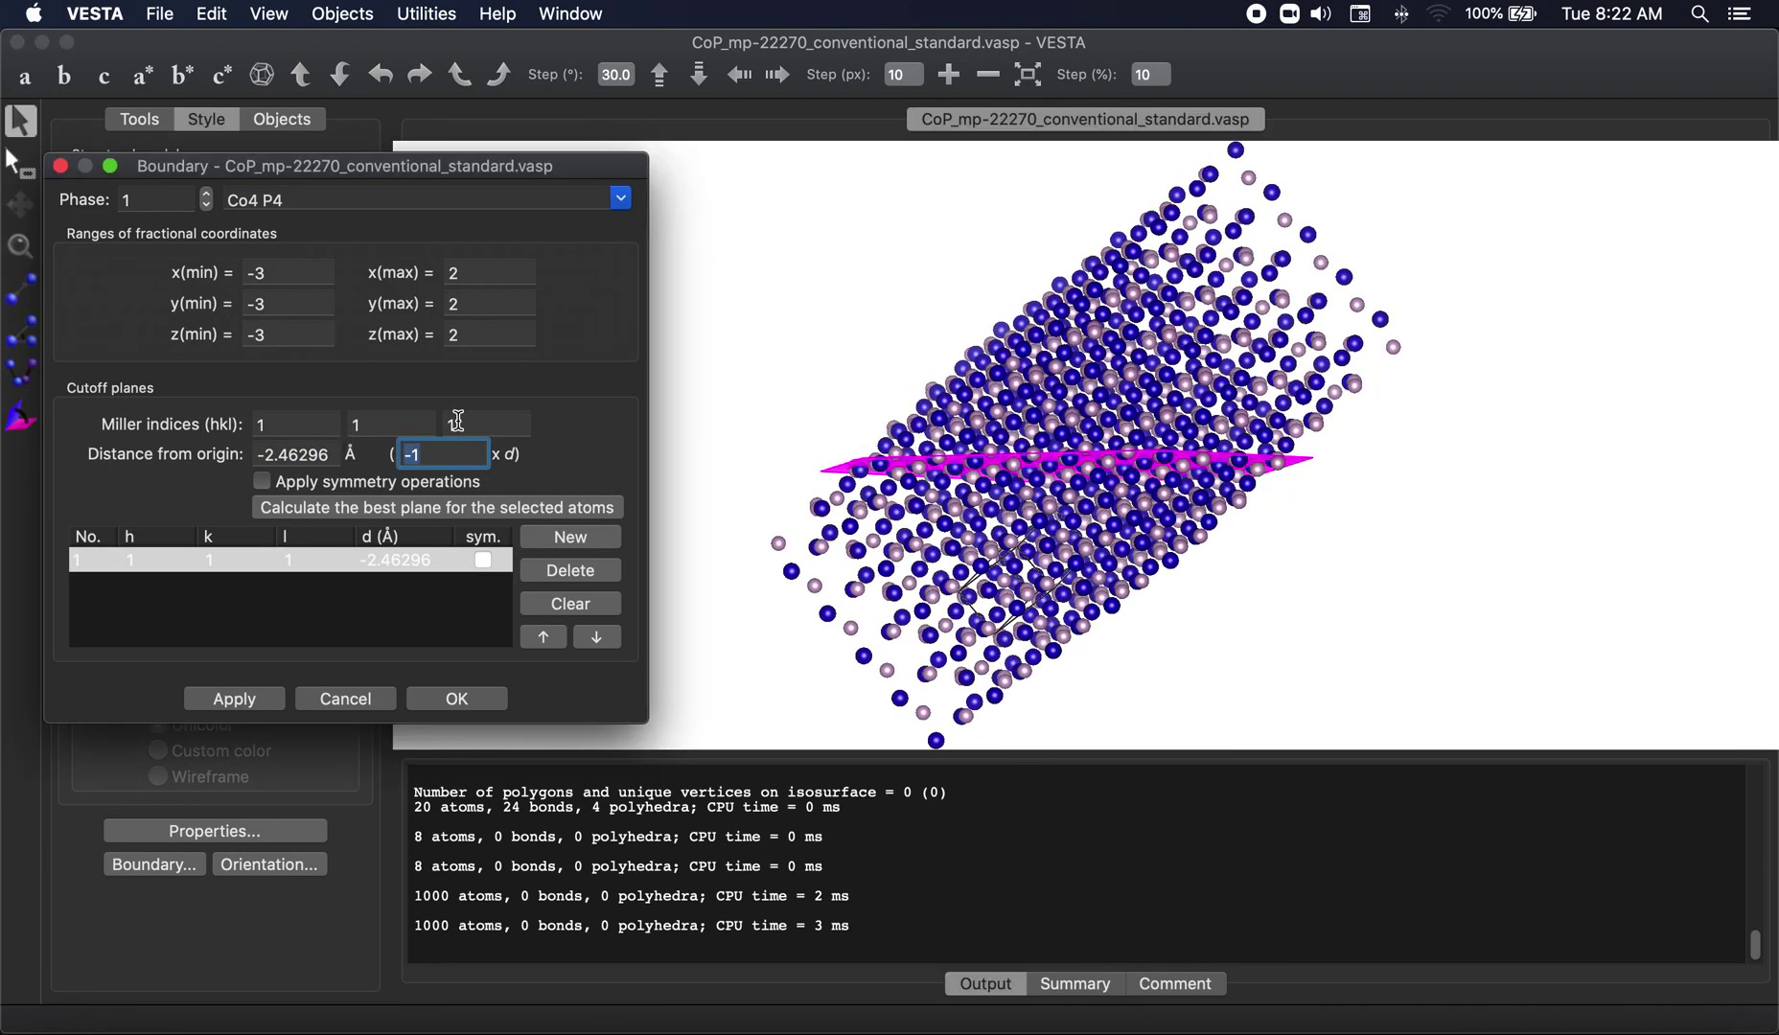
type("0")
key("Return")
double_click(436, 455)
type("3")
key("Return")
left_click_drag(1233, 402, 369, 510)
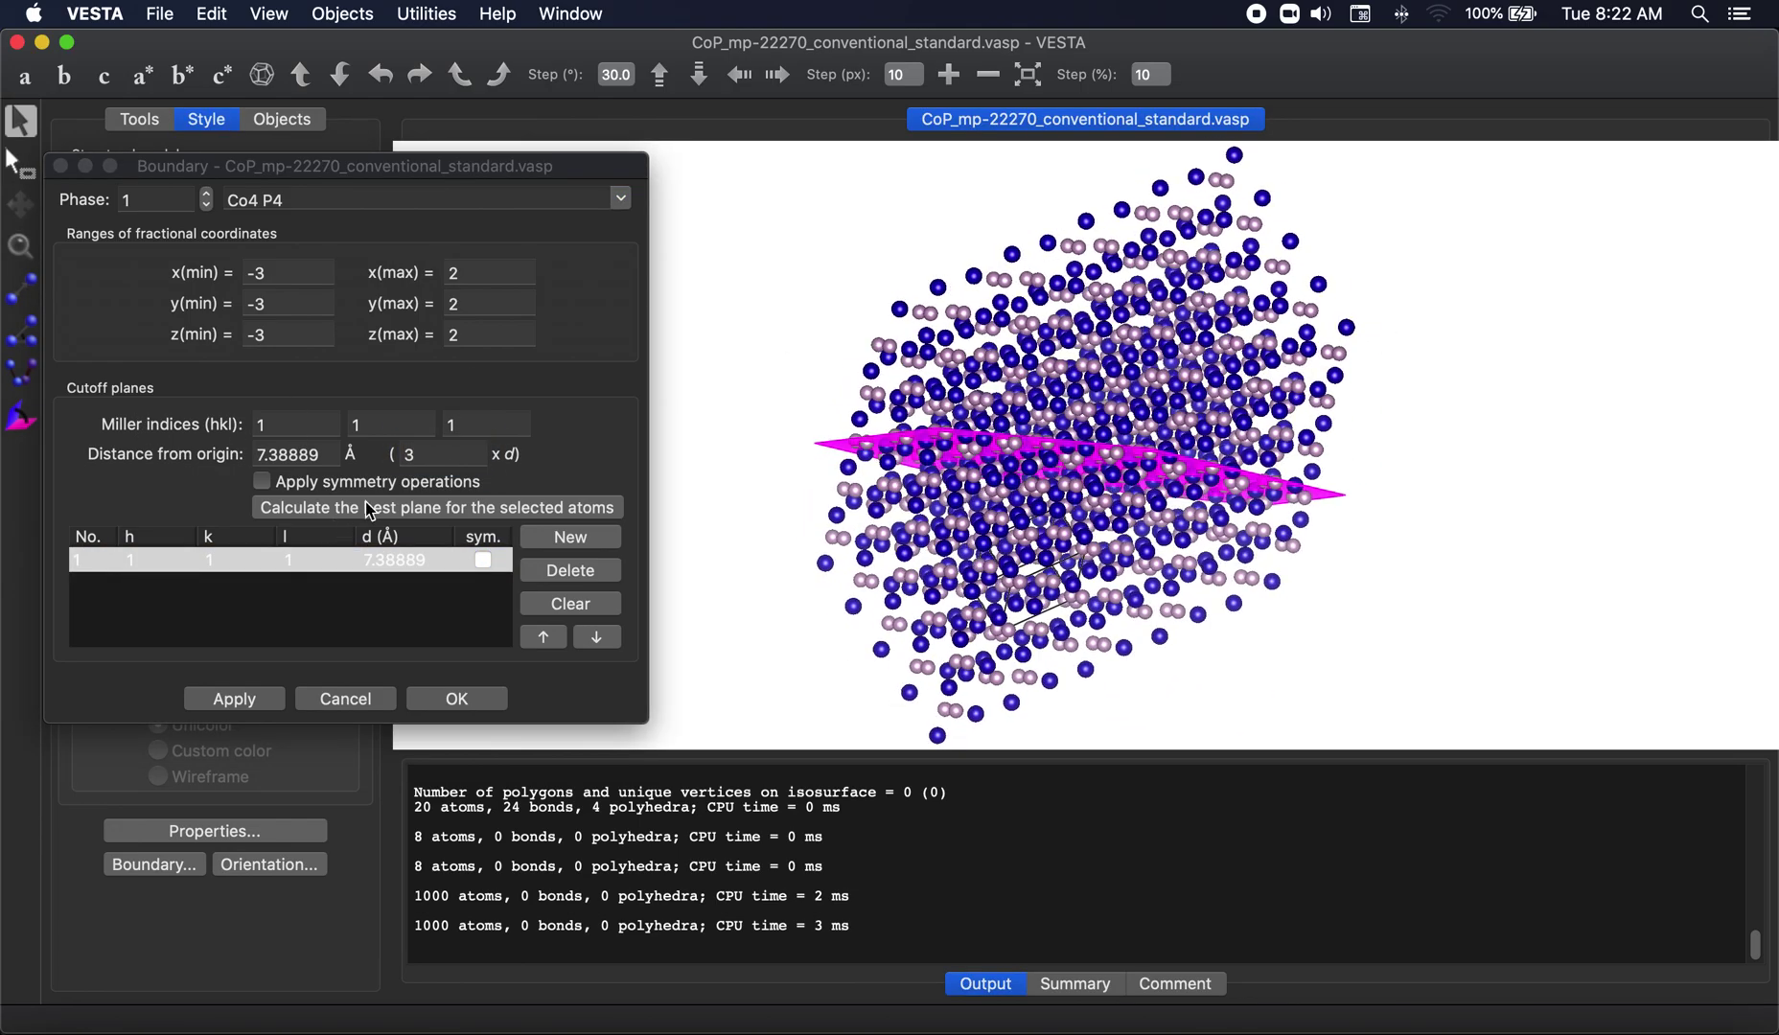
Step: Set the x, y, z limits to 0 through 1 and the cutoff multiplier to 0
left_click(303, 328)
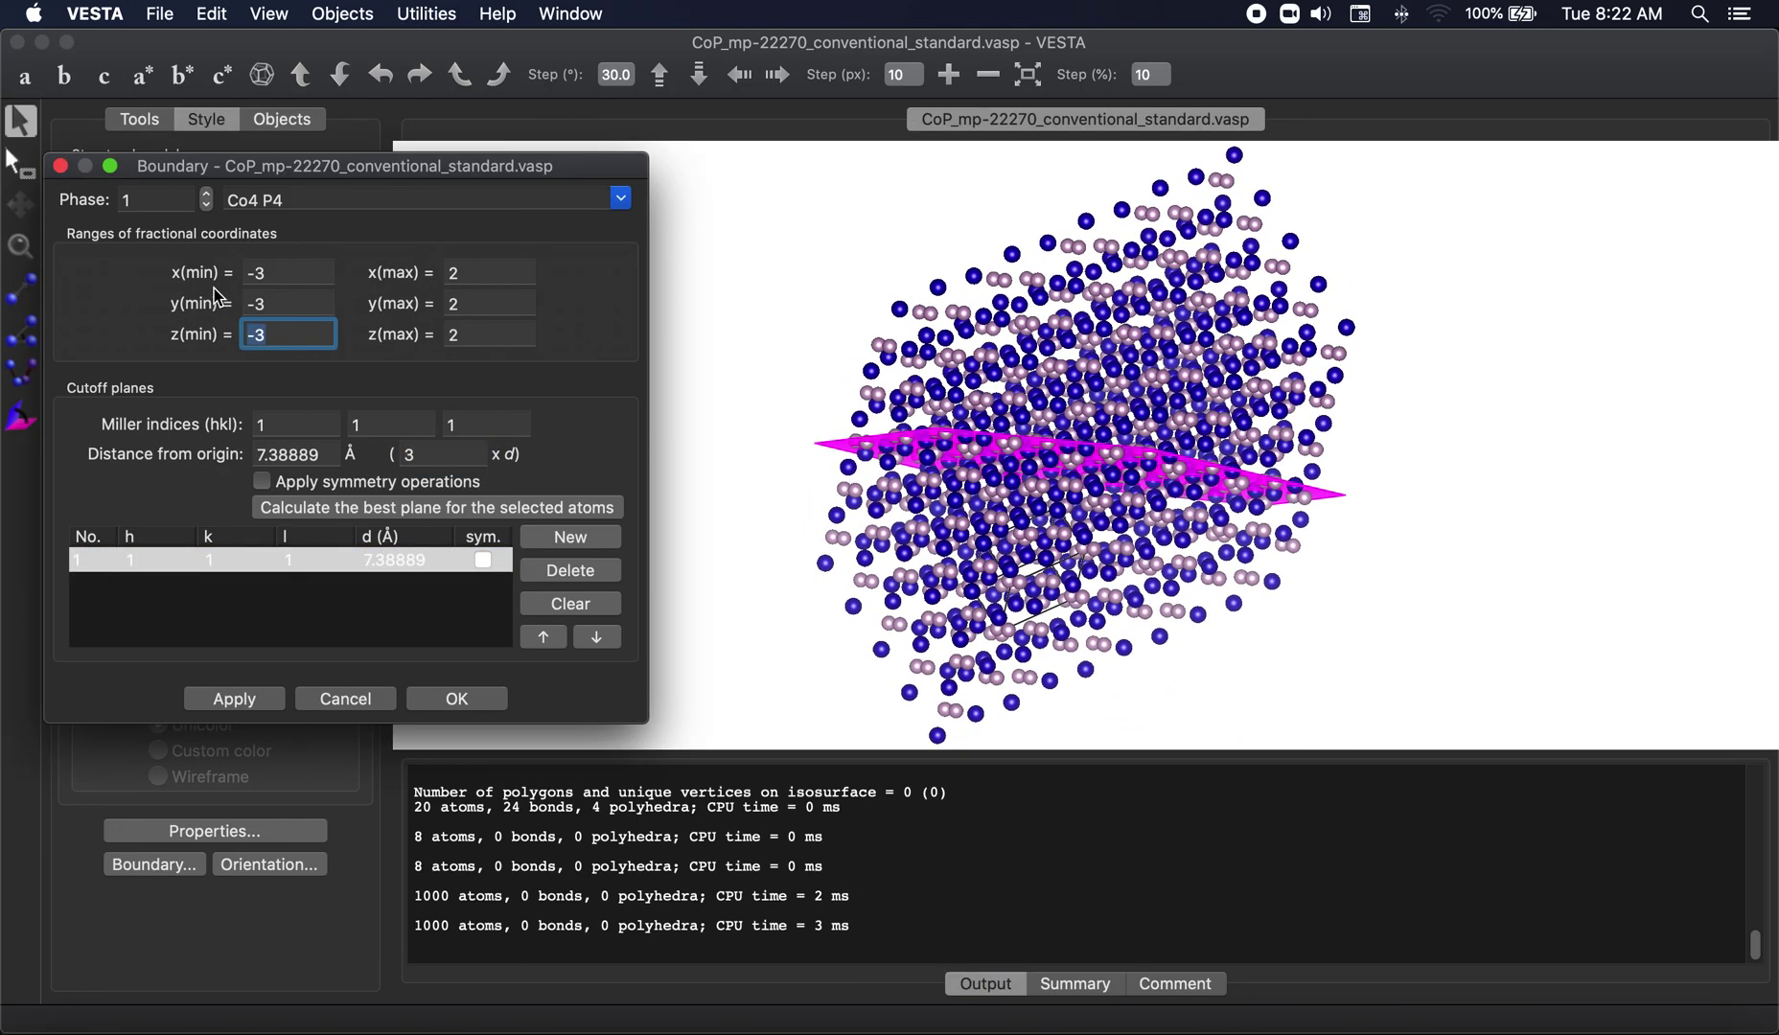
left_click(479, 332)
type("1")
left_click(487, 303)
type("1")
left_click(462, 273)
type("1")
left_click(283, 275)
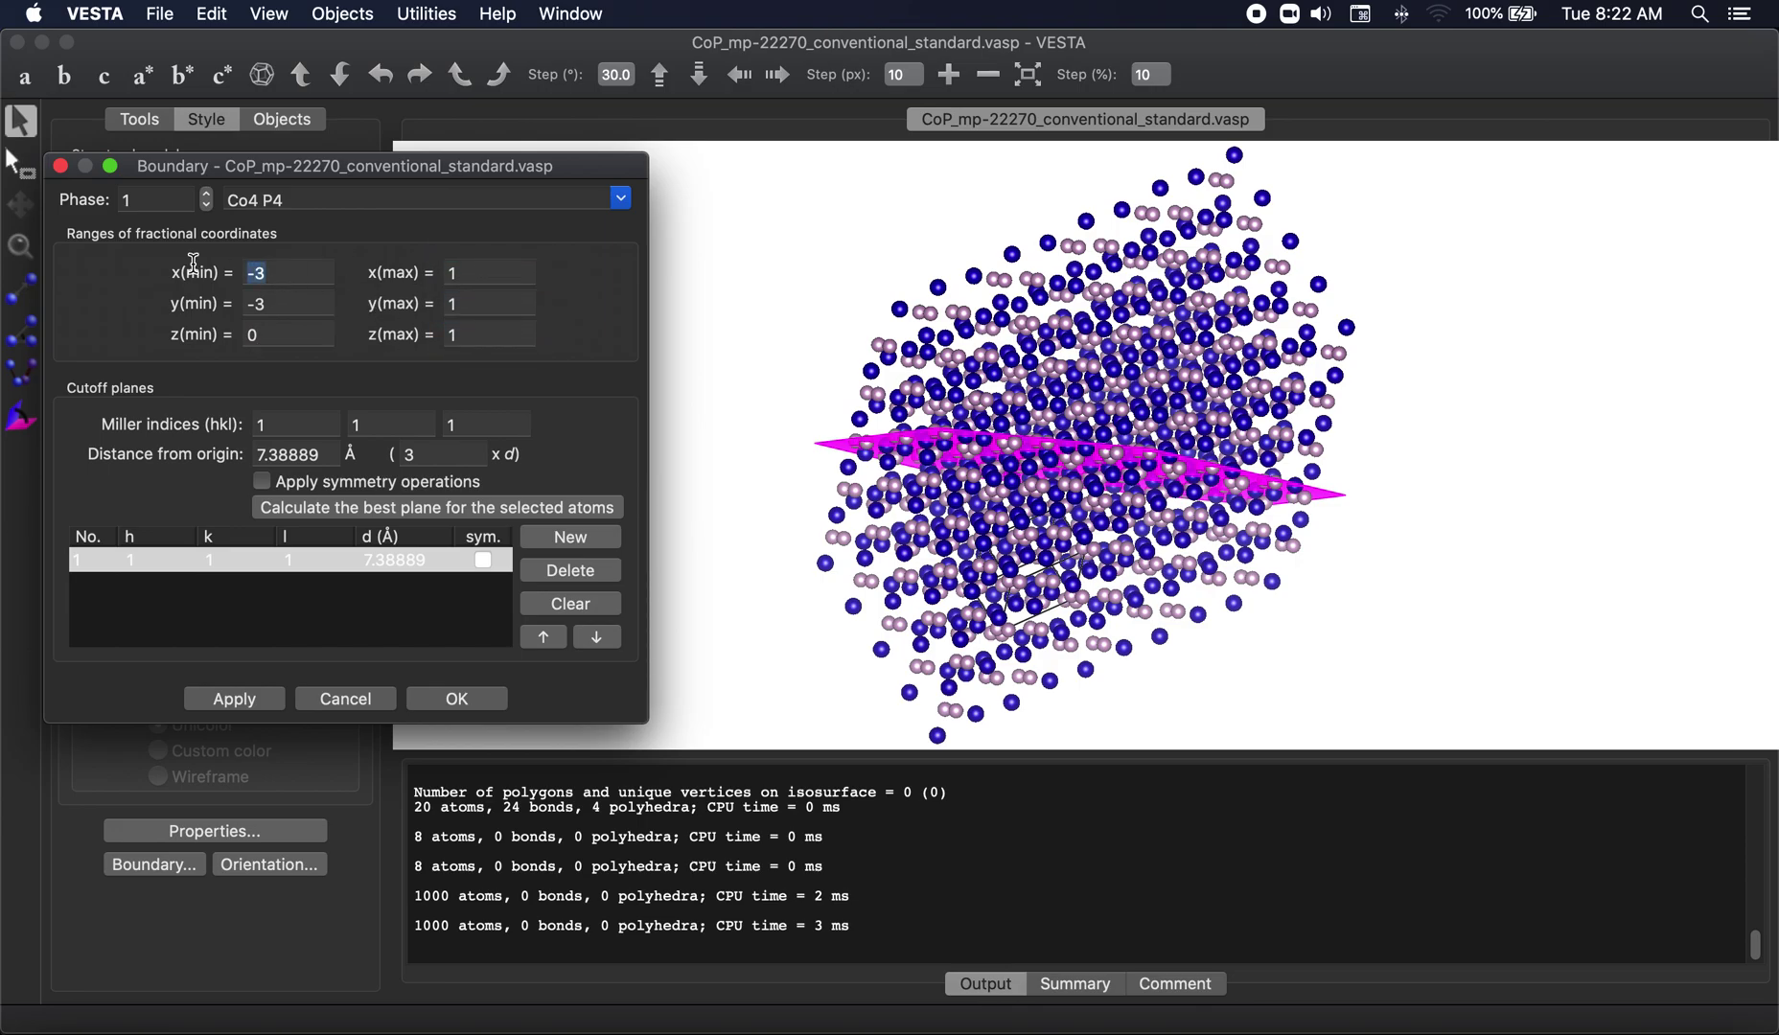
type("0")
left_click(279, 303)
type("0")
left_click(439, 456)
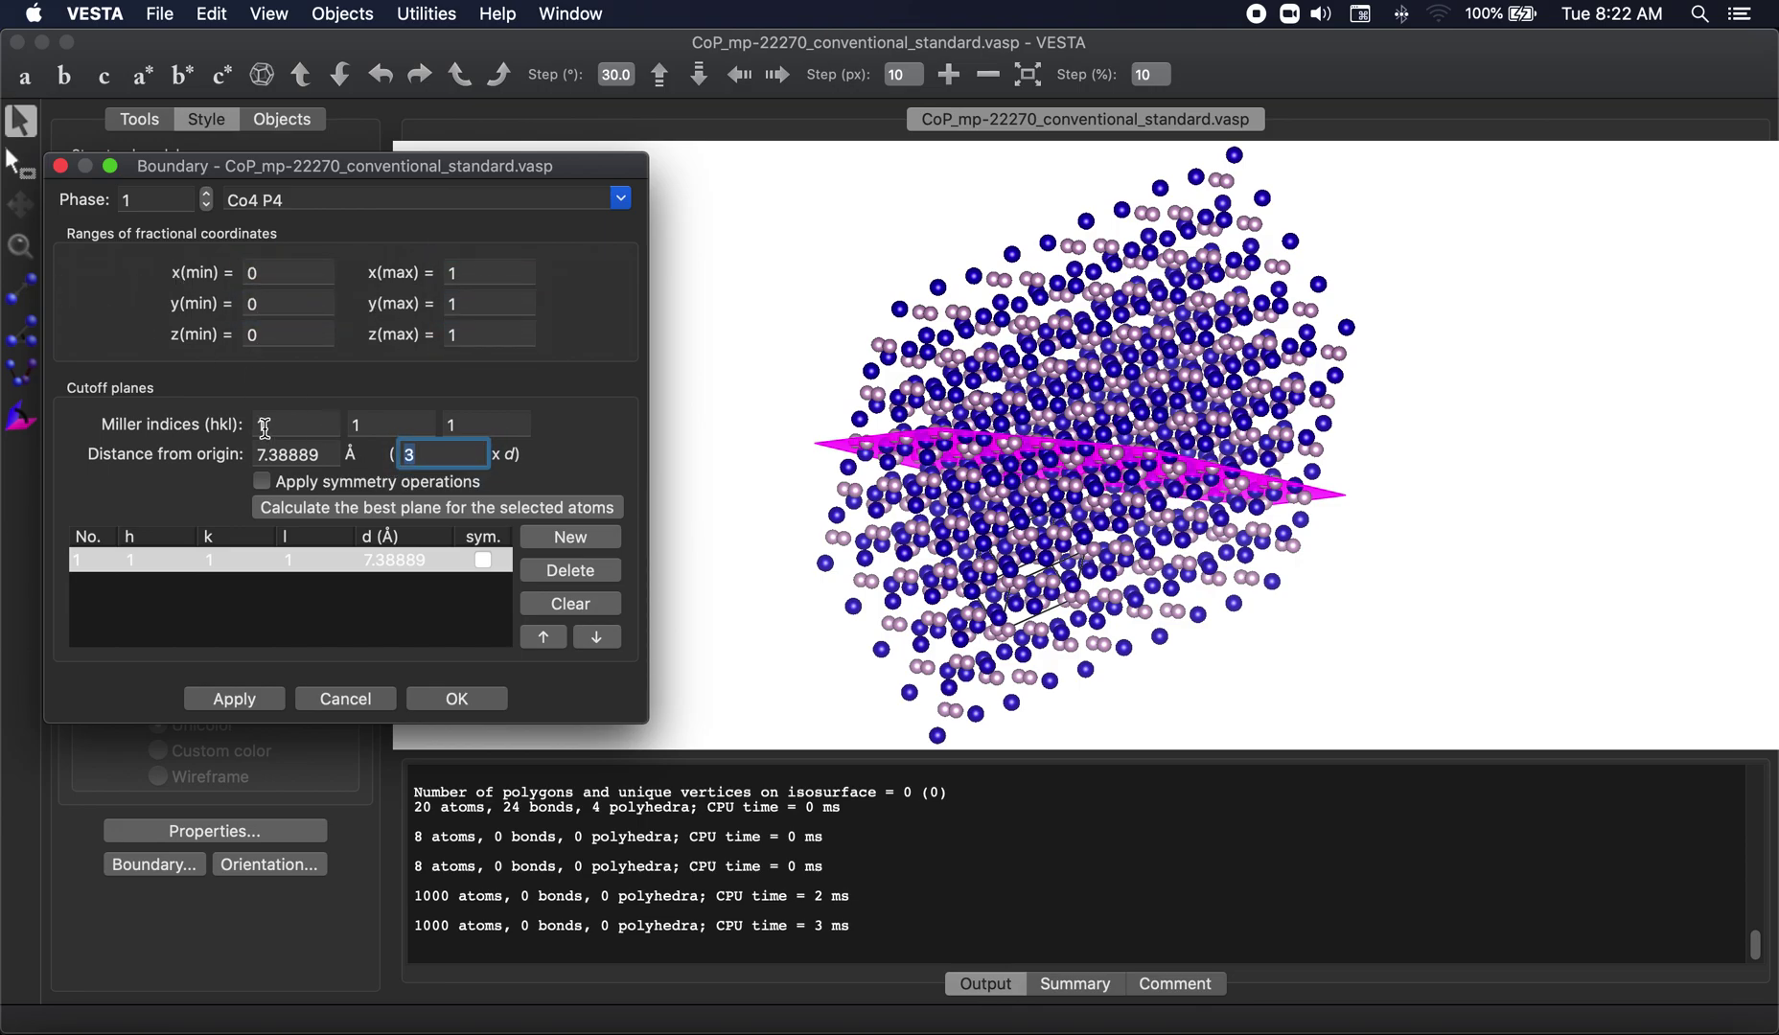
type("0")
key("Tab")
Step: Apply the single-cell boundary, then widen the x, y, z ranges to -3 through 2 and apply
left_click(234, 699)
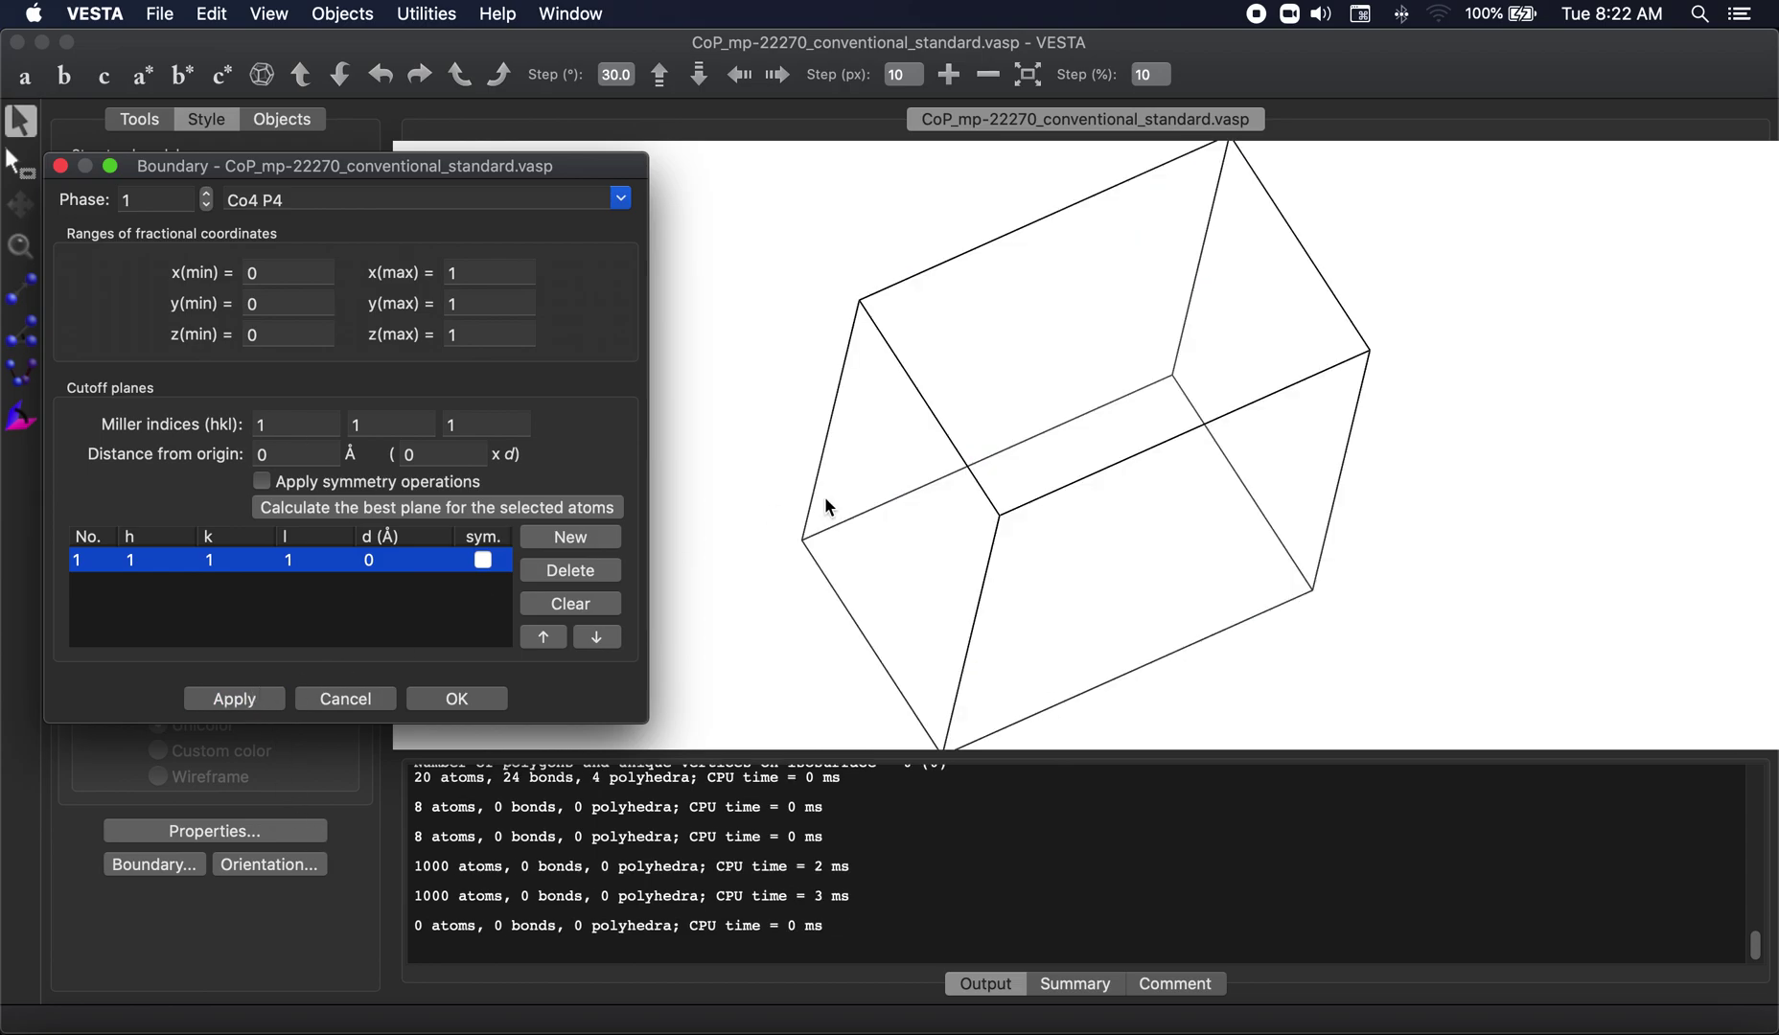
left_click_drag(825, 497, 956, 484)
left_click(286, 273)
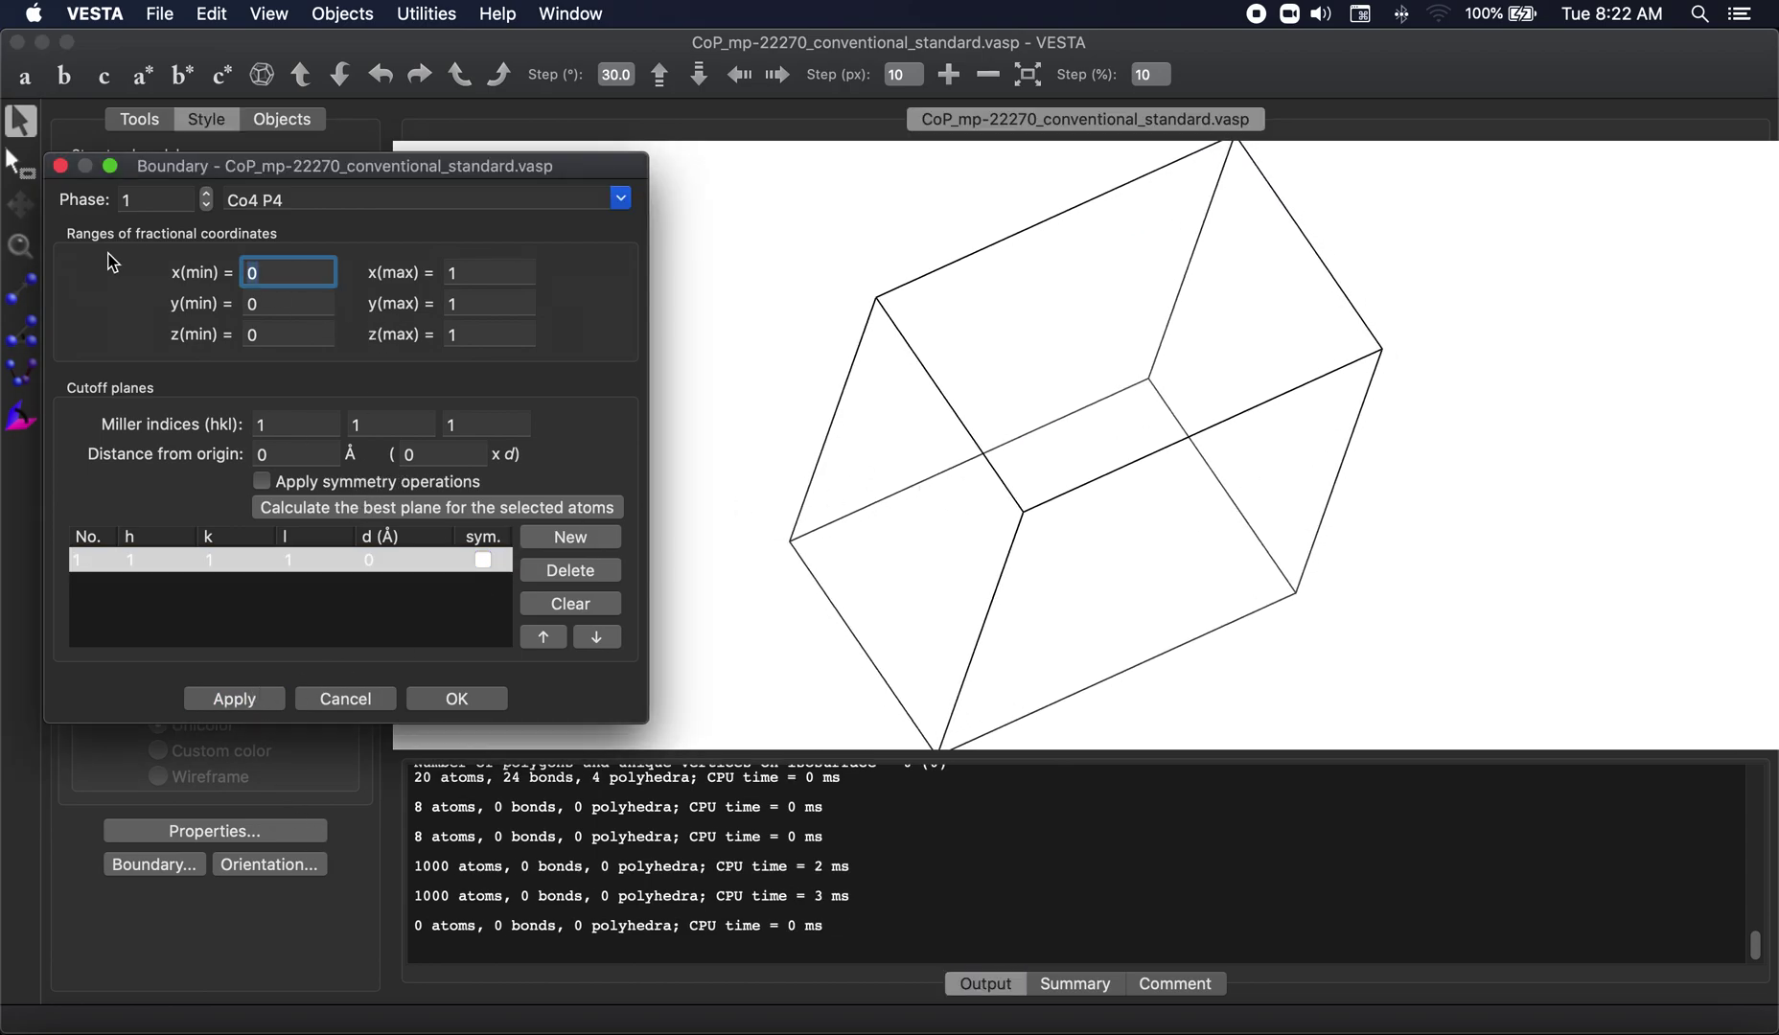
type("-3")
key("Tab")
type("2")
key("Tab")
type("-3")
key("Tab")
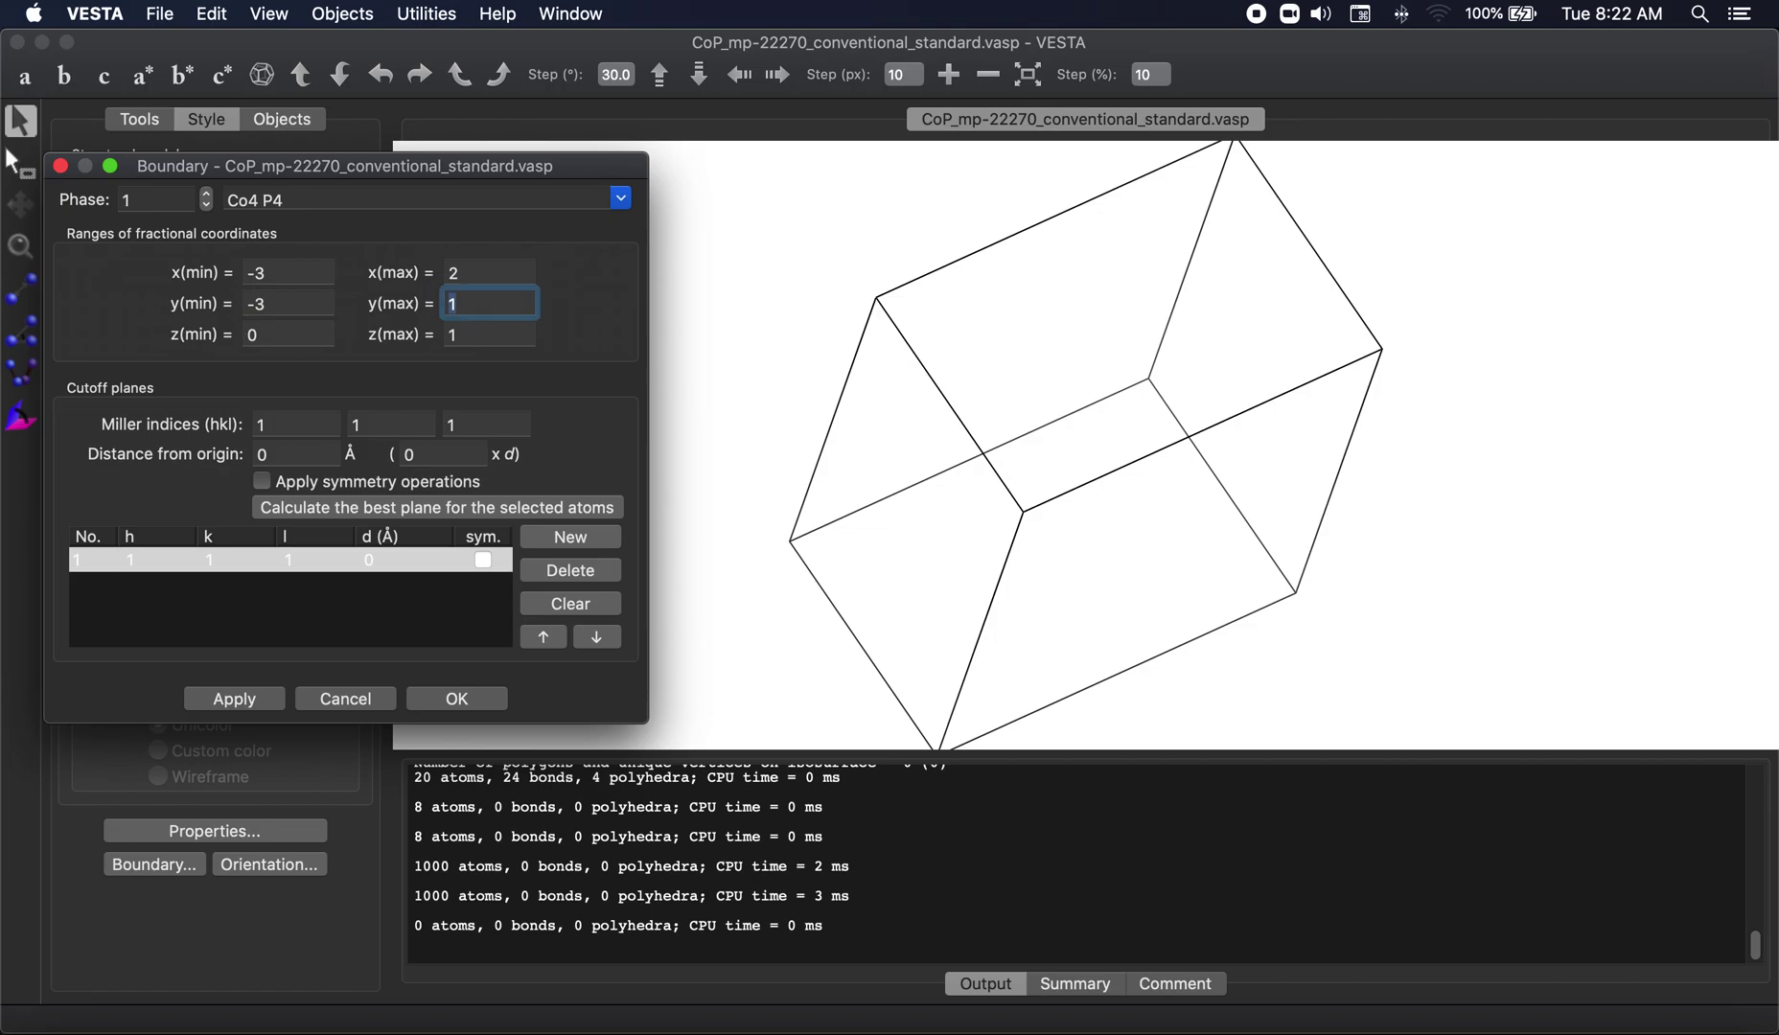
type("2")
key("Tab")
type("-3")
key("Tab")
type("2")
left_click(239, 699)
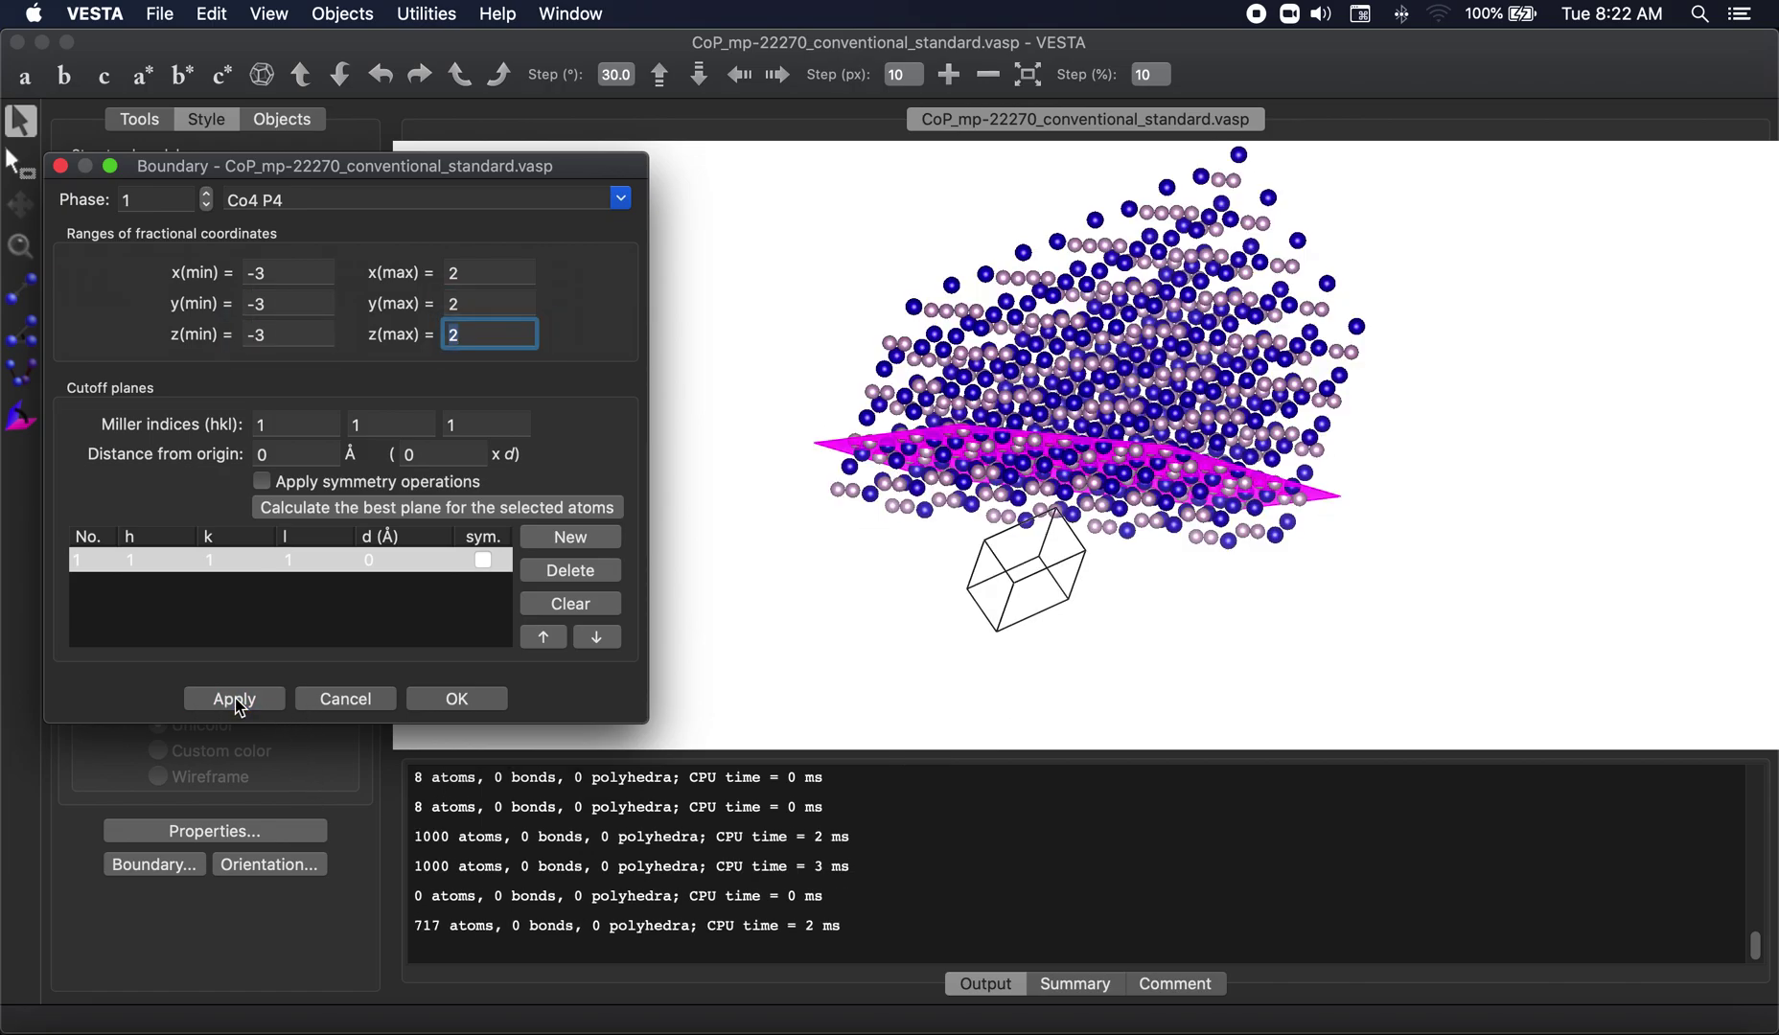
left_click_drag(987, 532, 1138, 422)
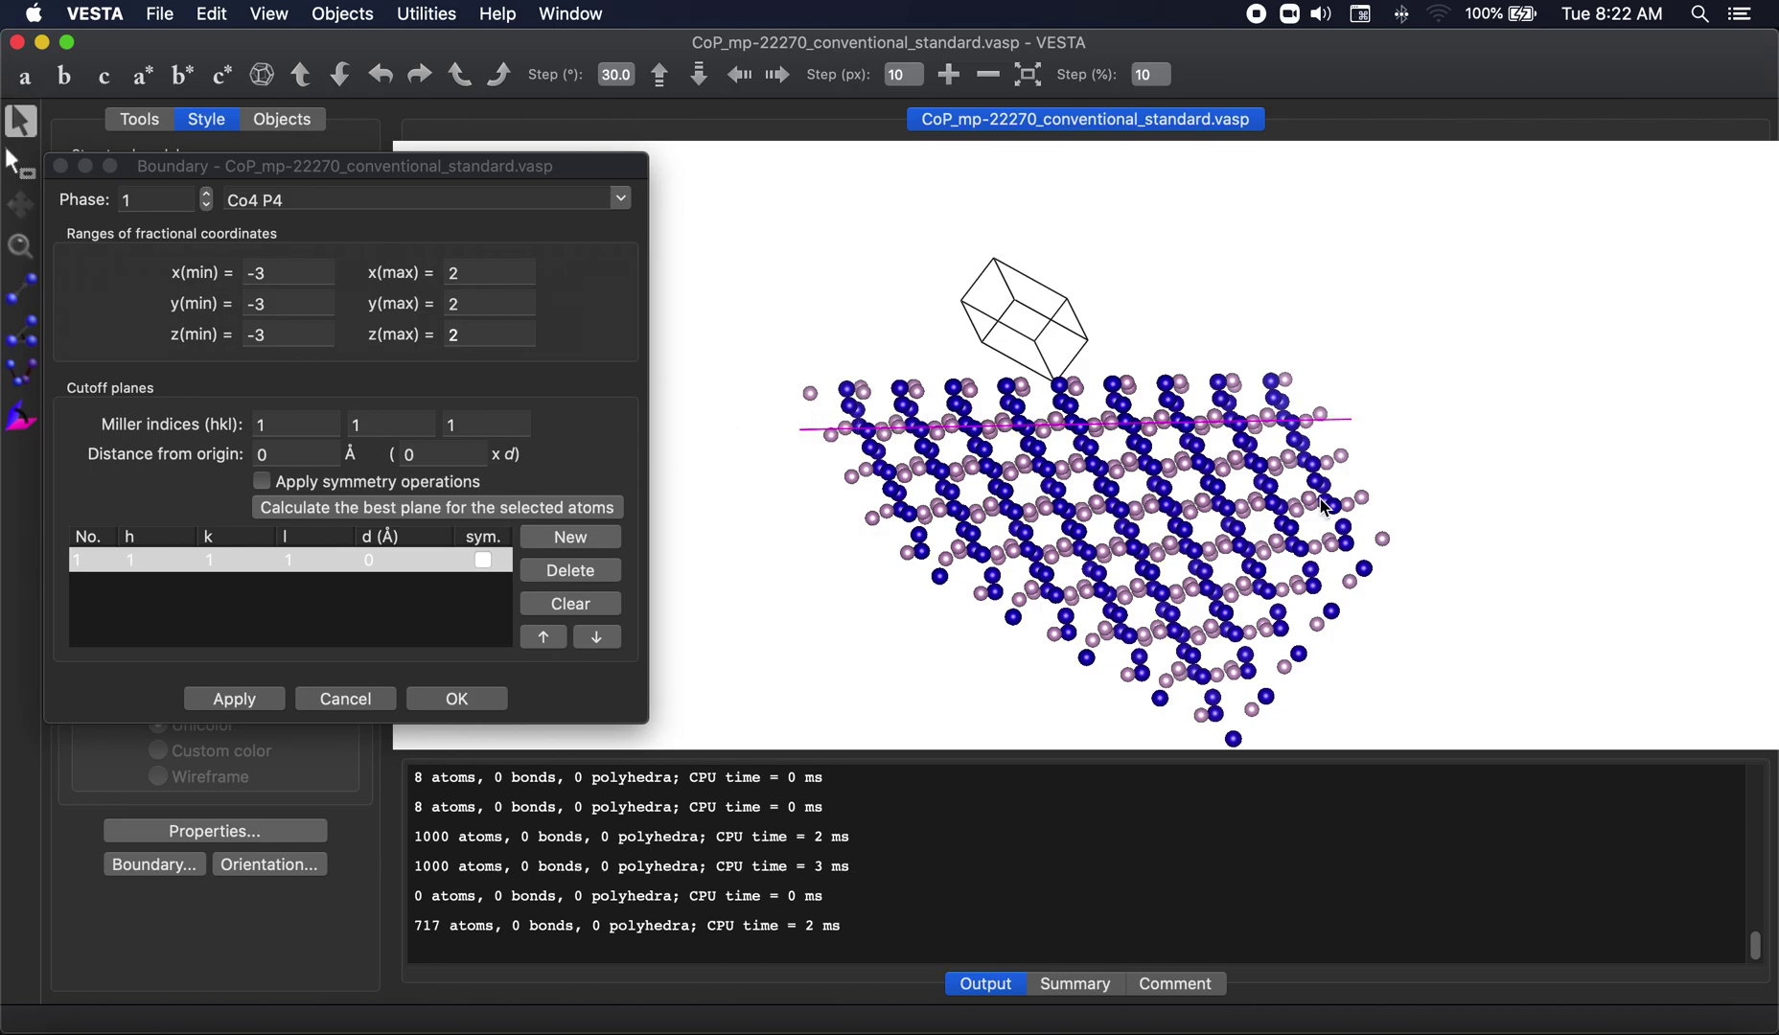
Step: Apply cutoff multipliers 1 and then -1, cutting the crystal to 575 atoms
double_click(439, 453)
type("1")
key("Return")
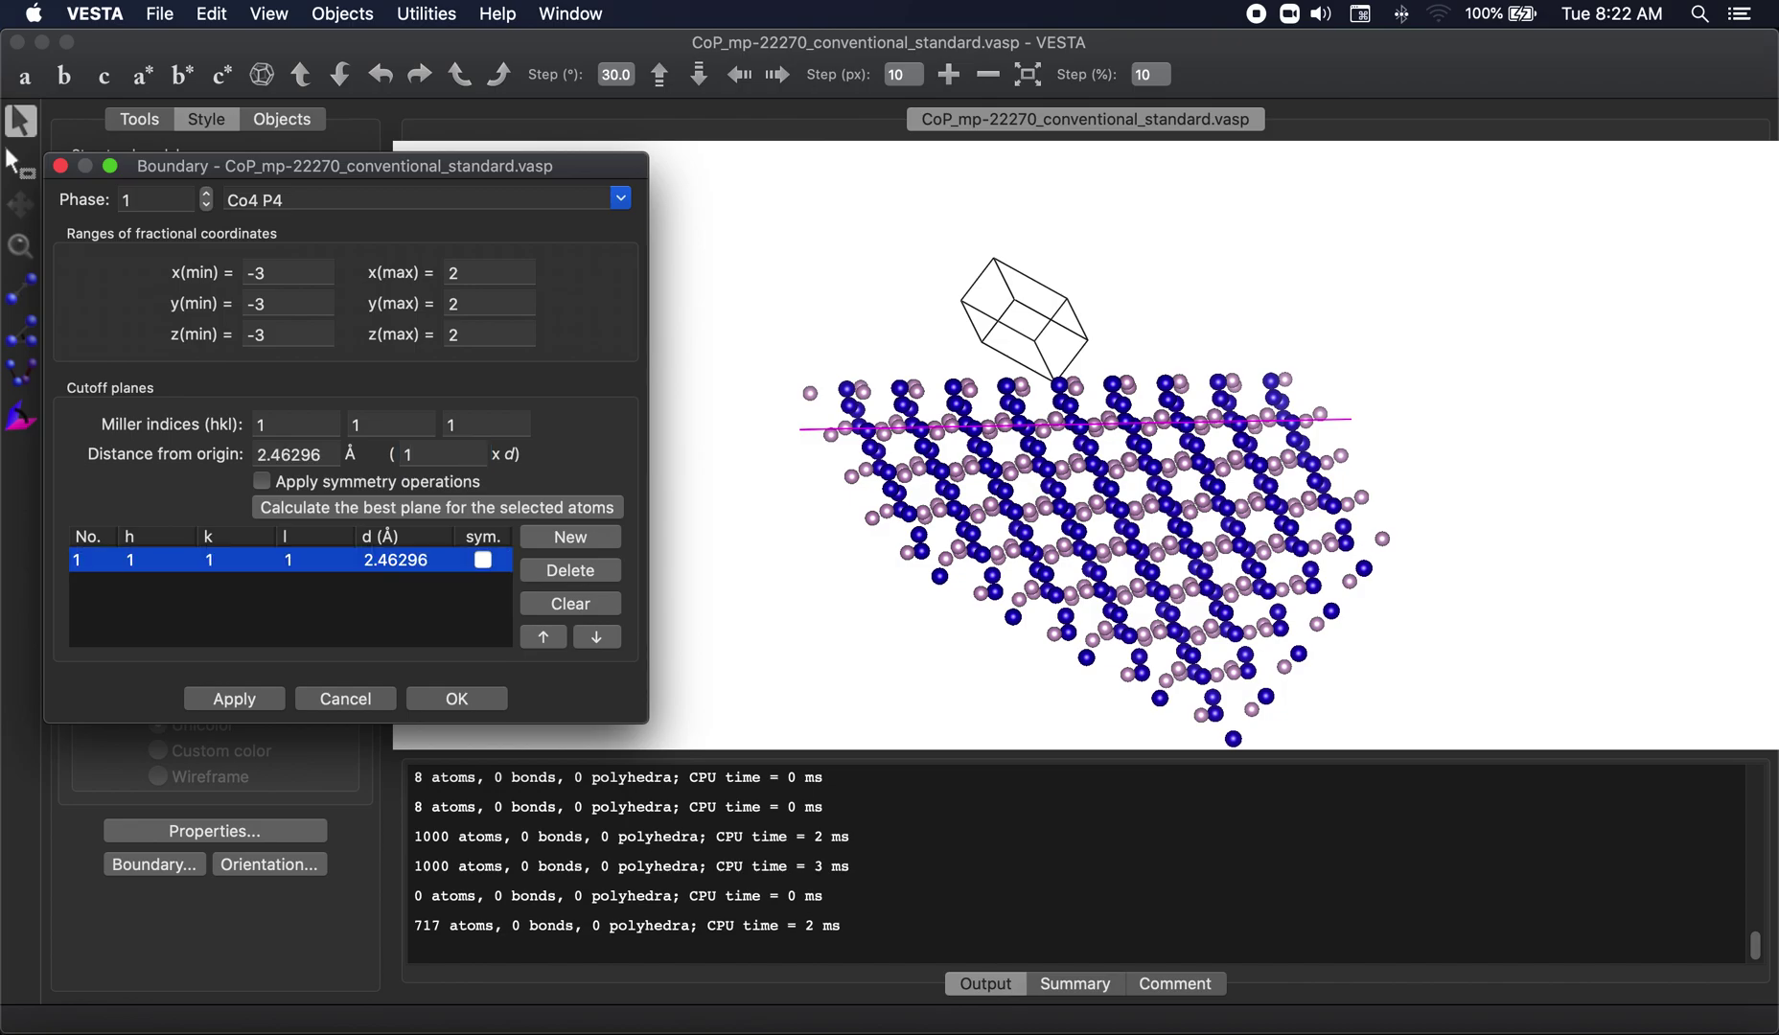
left_click(249, 700)
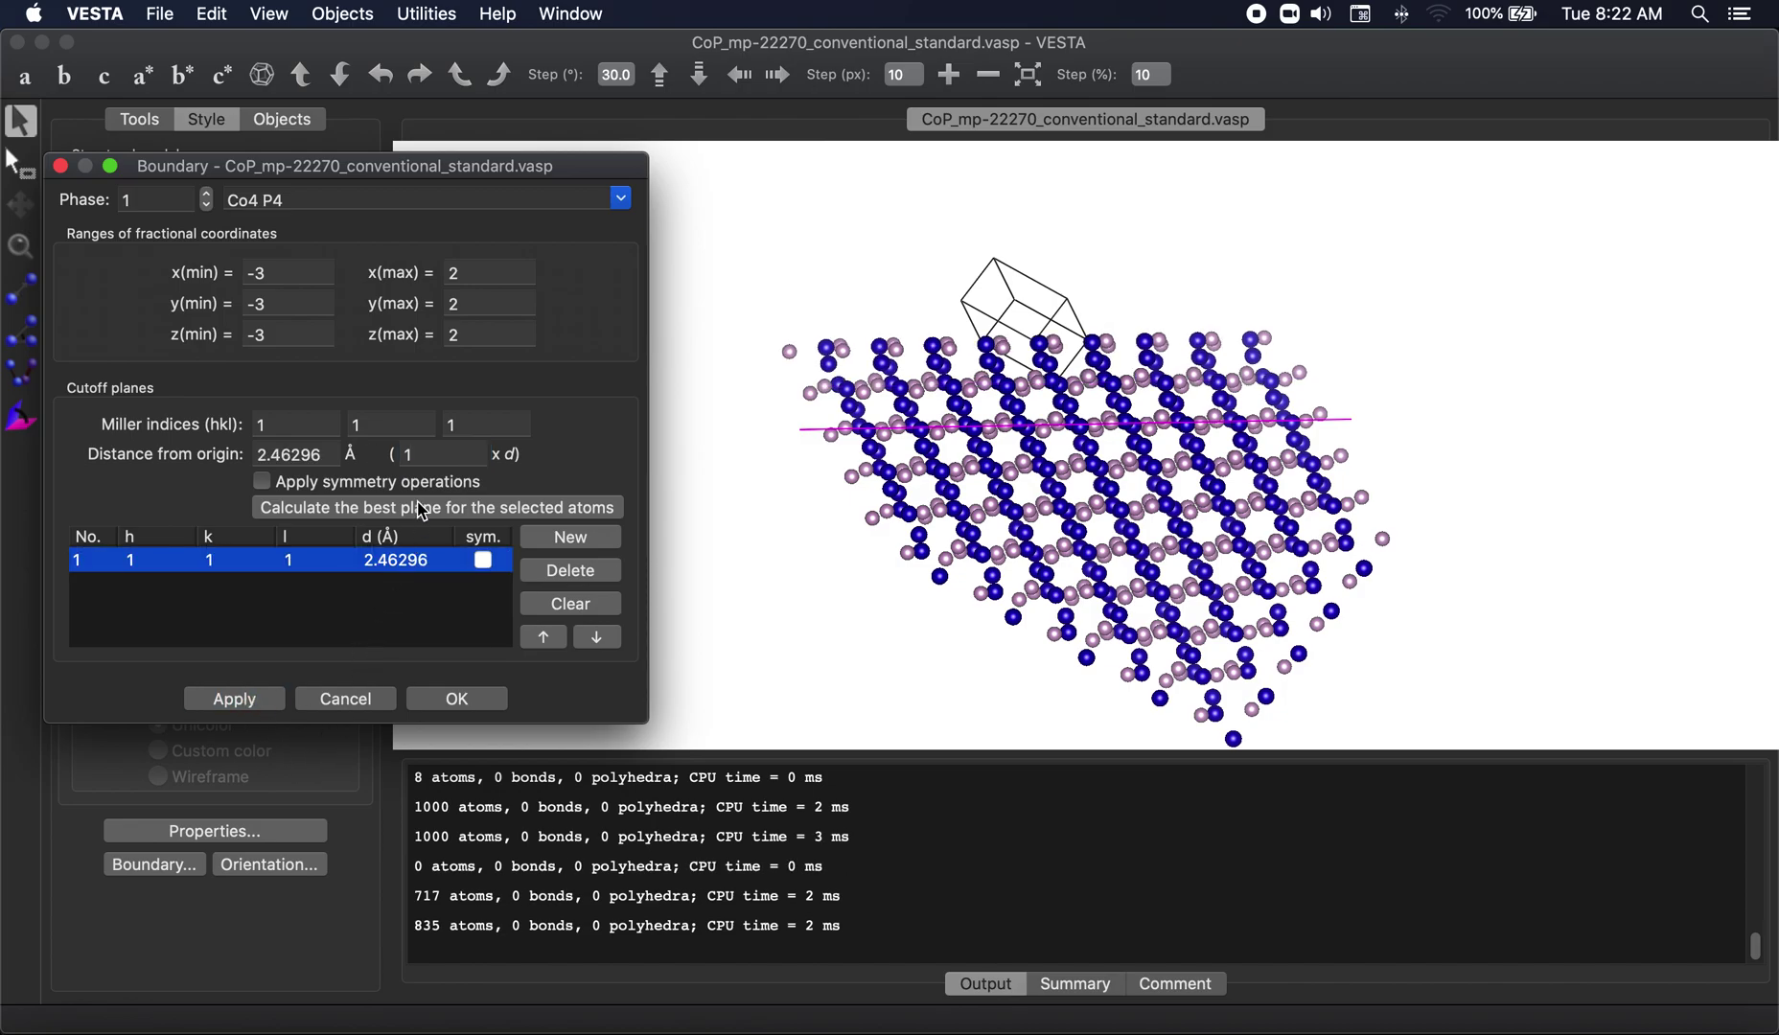
double_click(436, 454)
type("-1")
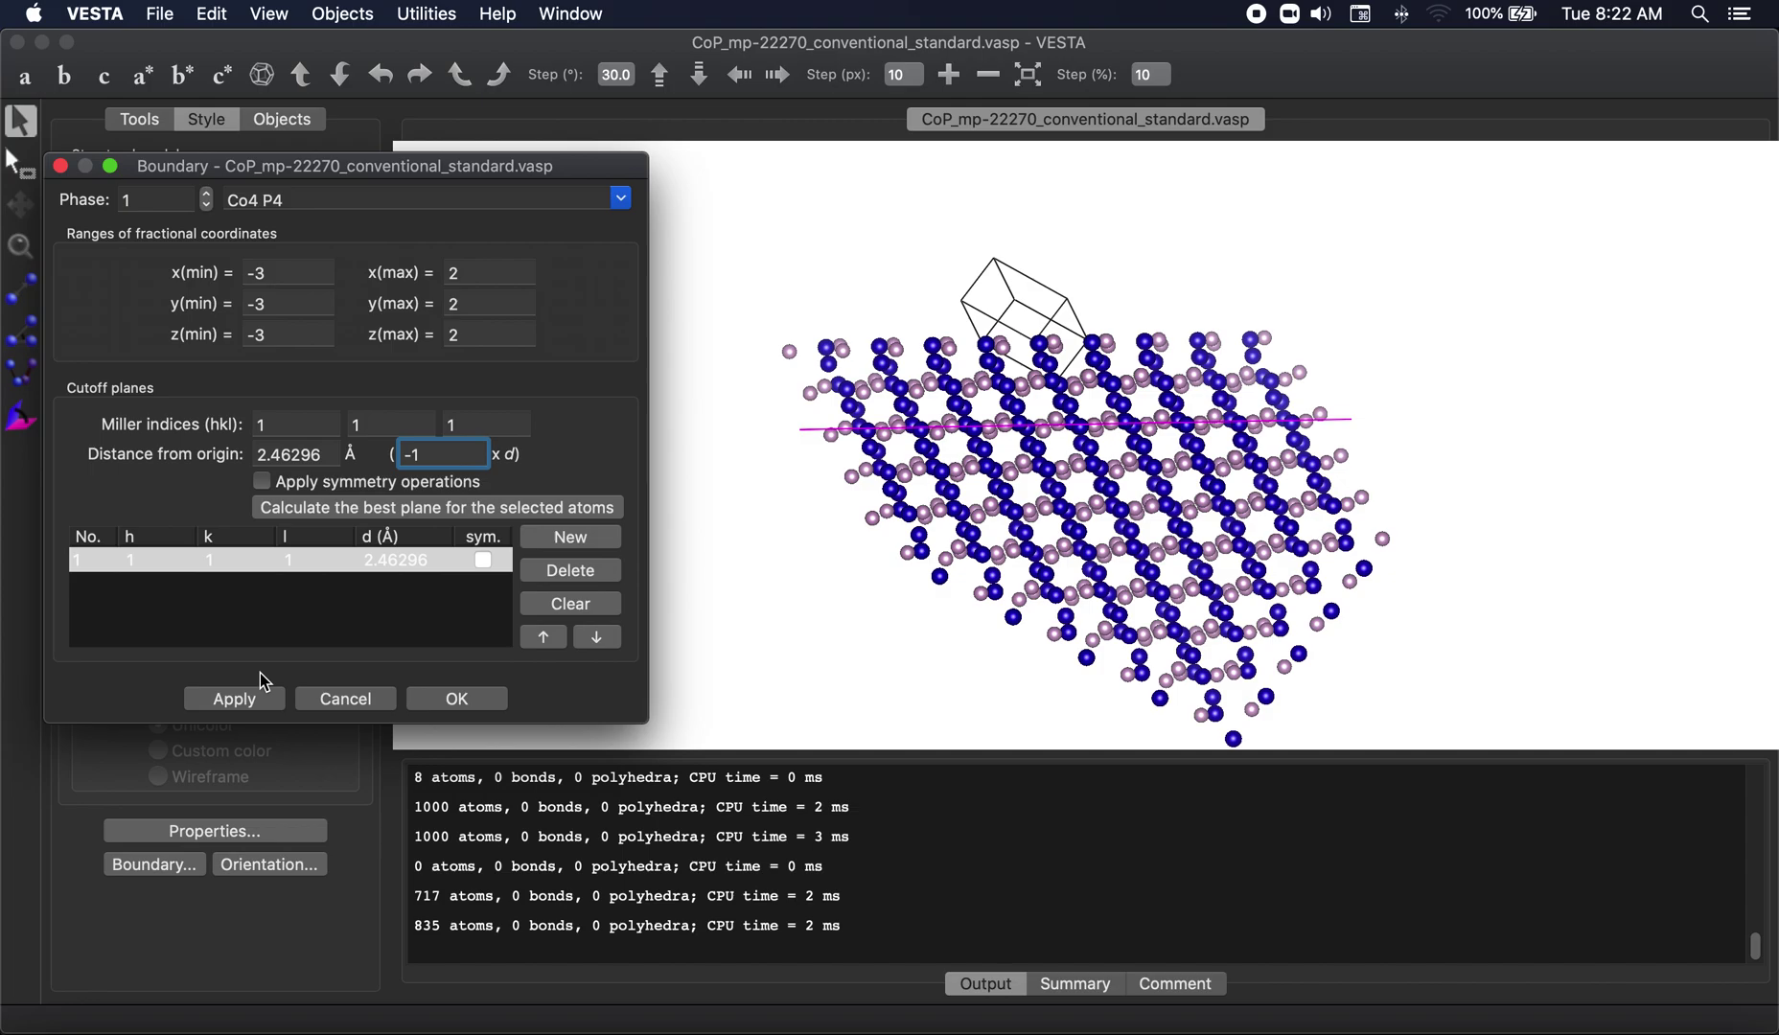
left_click(246, 701)
mouse_move(1112, 549)
left_mouse_down()
mouse_move(1107, 523)
mouse_move(1101, 546)
left_mouse_up()
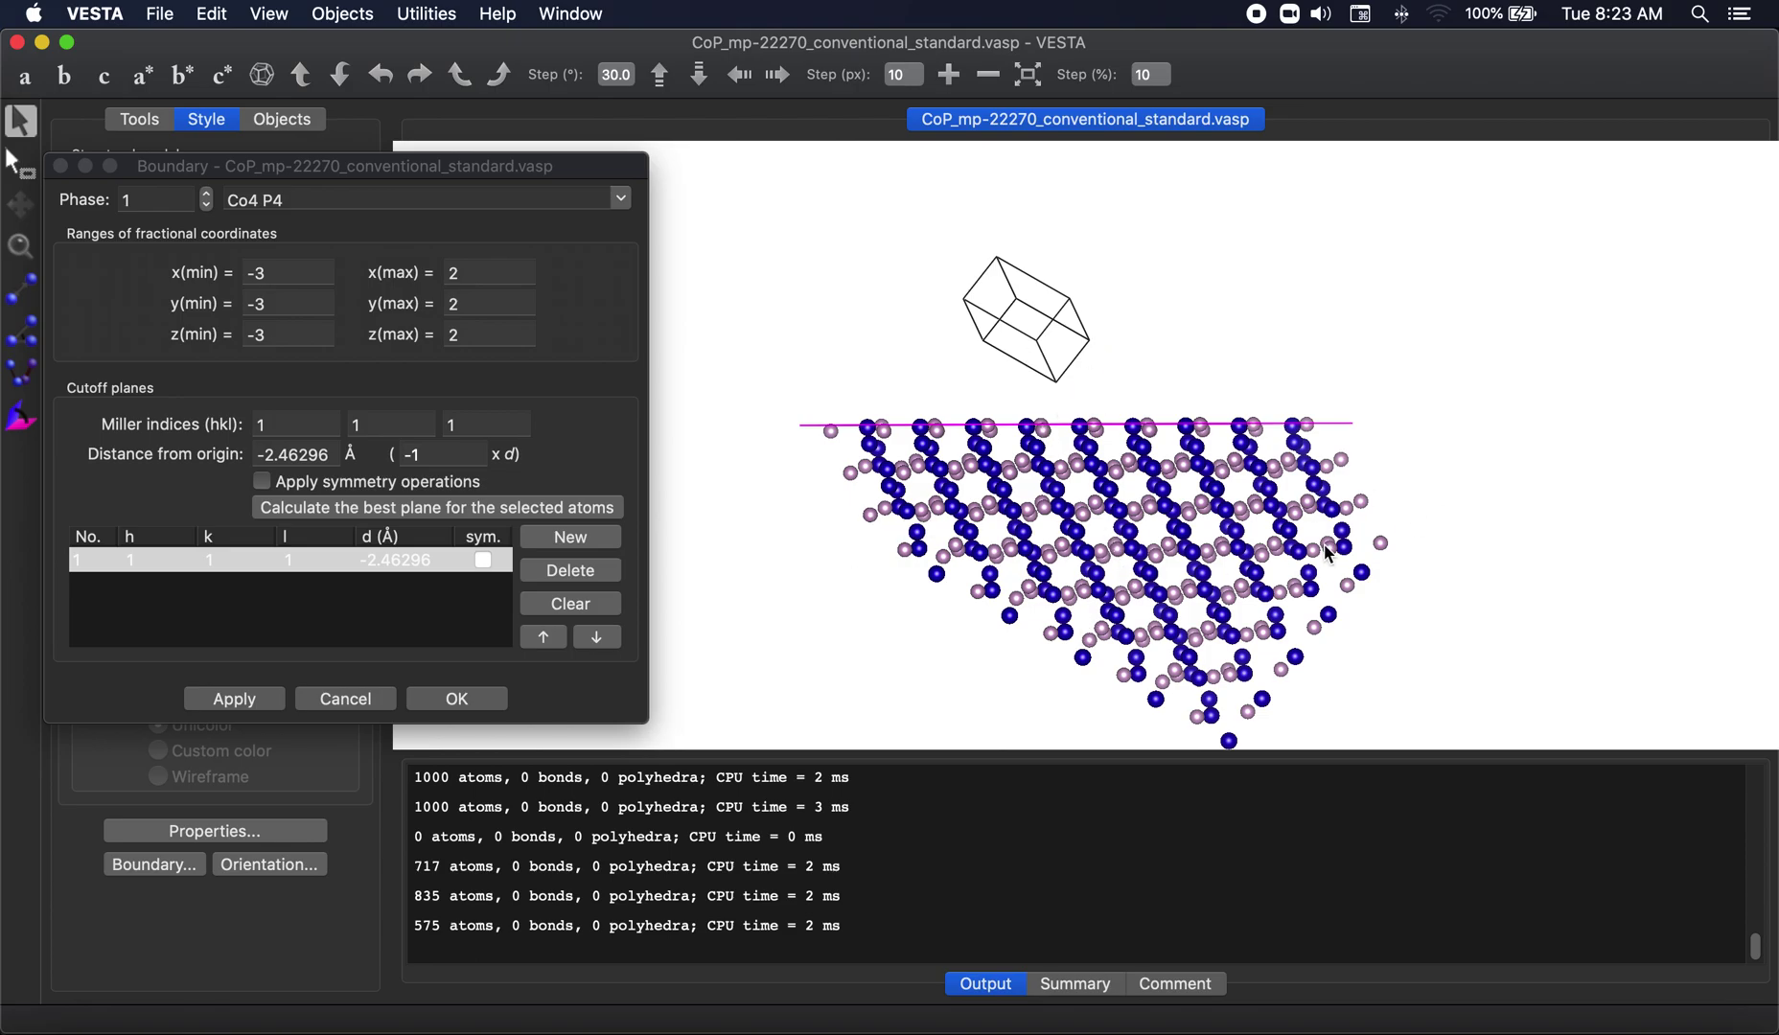
left_click_drag(1329, 554, 1275, 539)
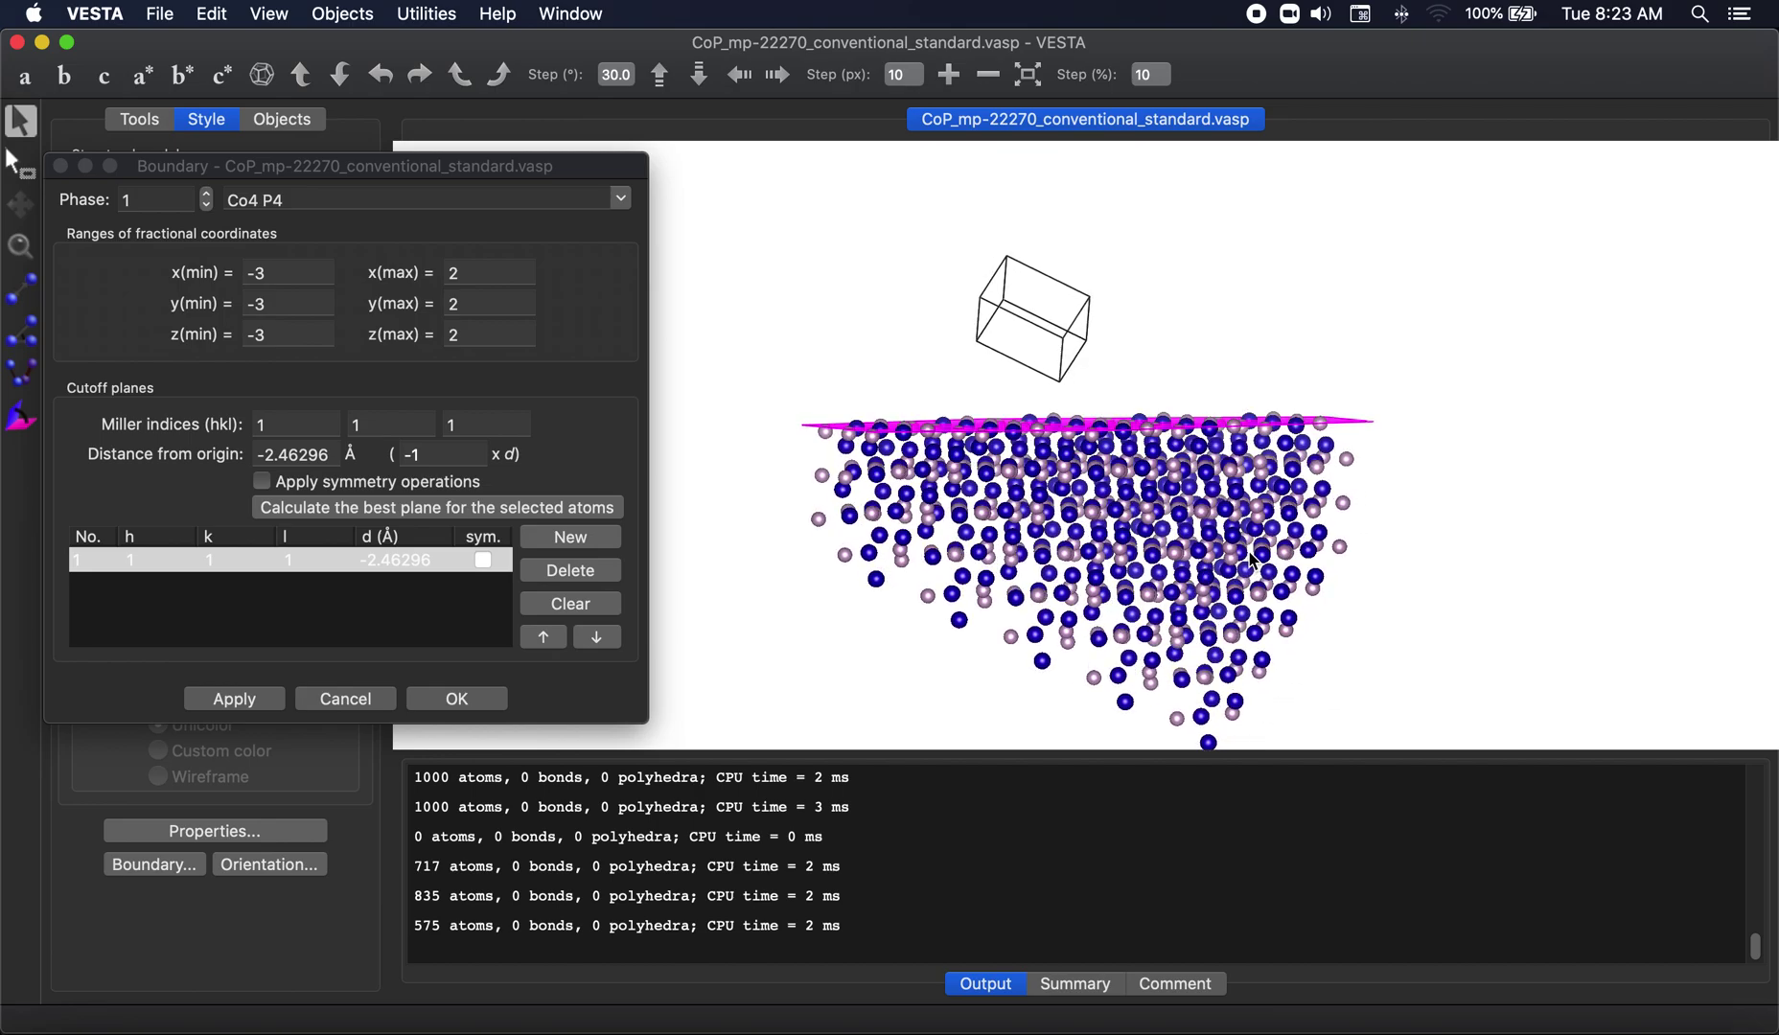
Step: Cancel the Boundary changes, undo back to the single unit cell, and switch to Keynote
left_click(369, 699)
left_click_drag(822, 556, 1023, 476)
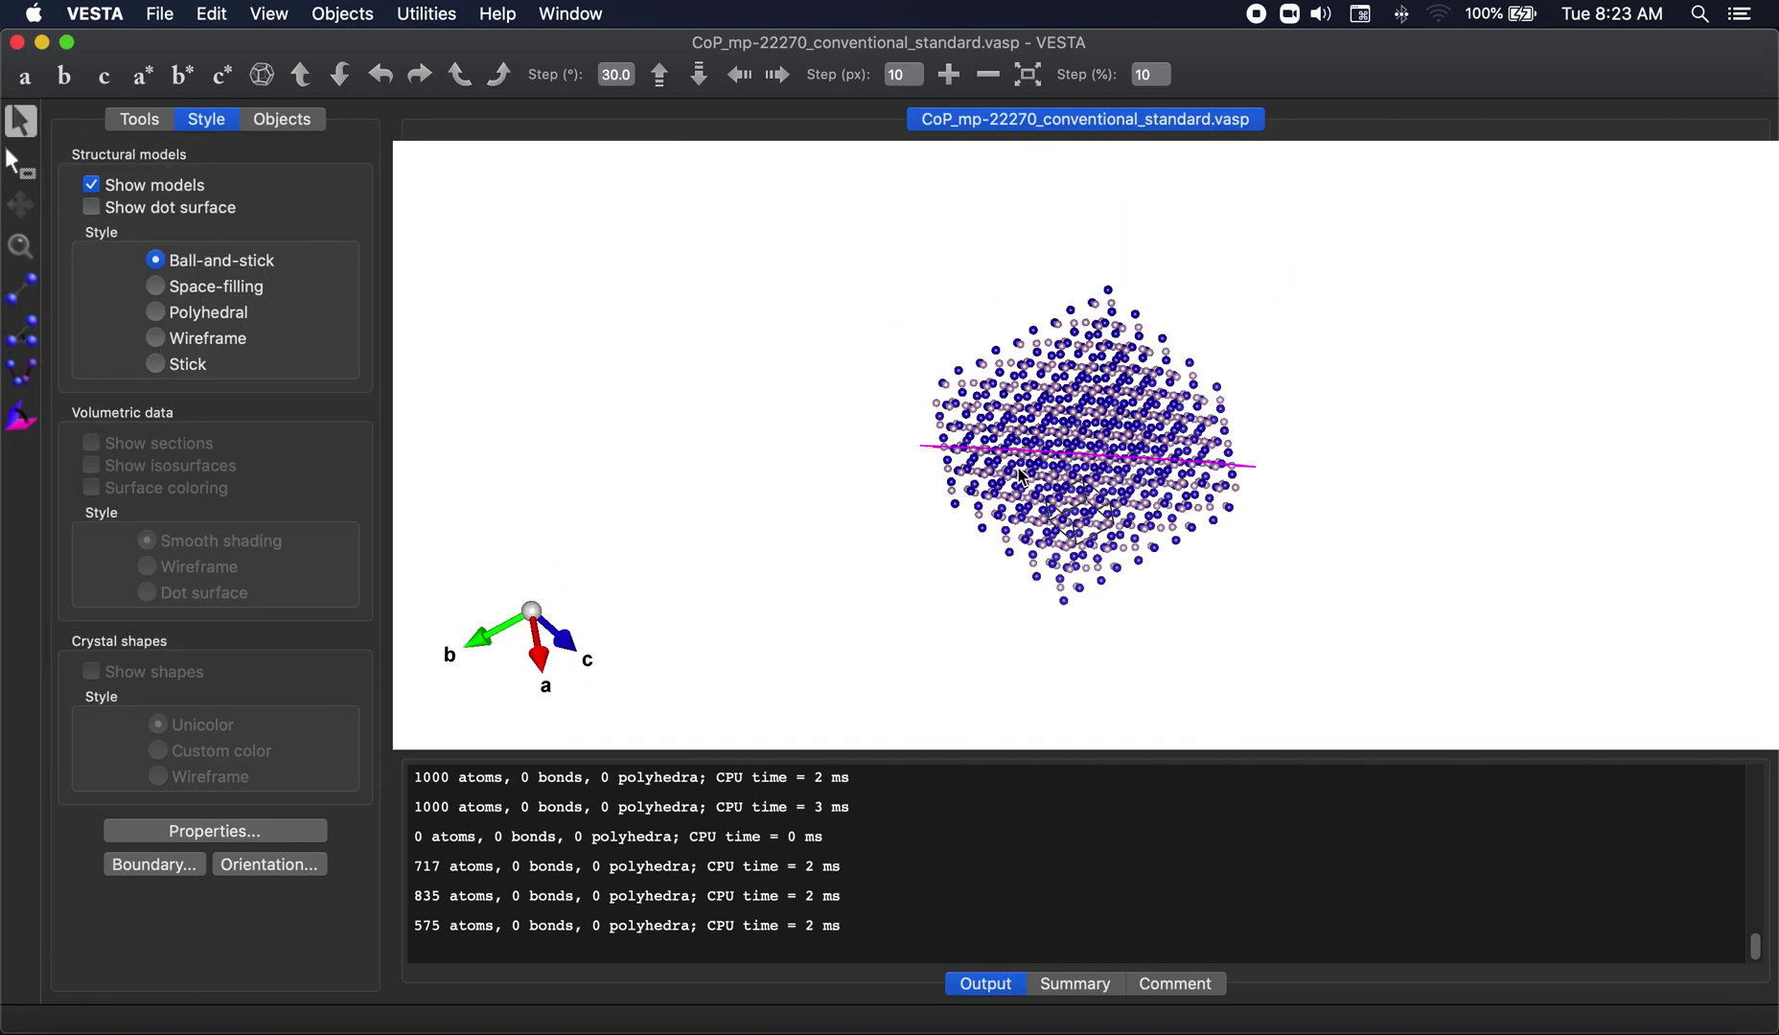
key("super+z")
key("super+z")
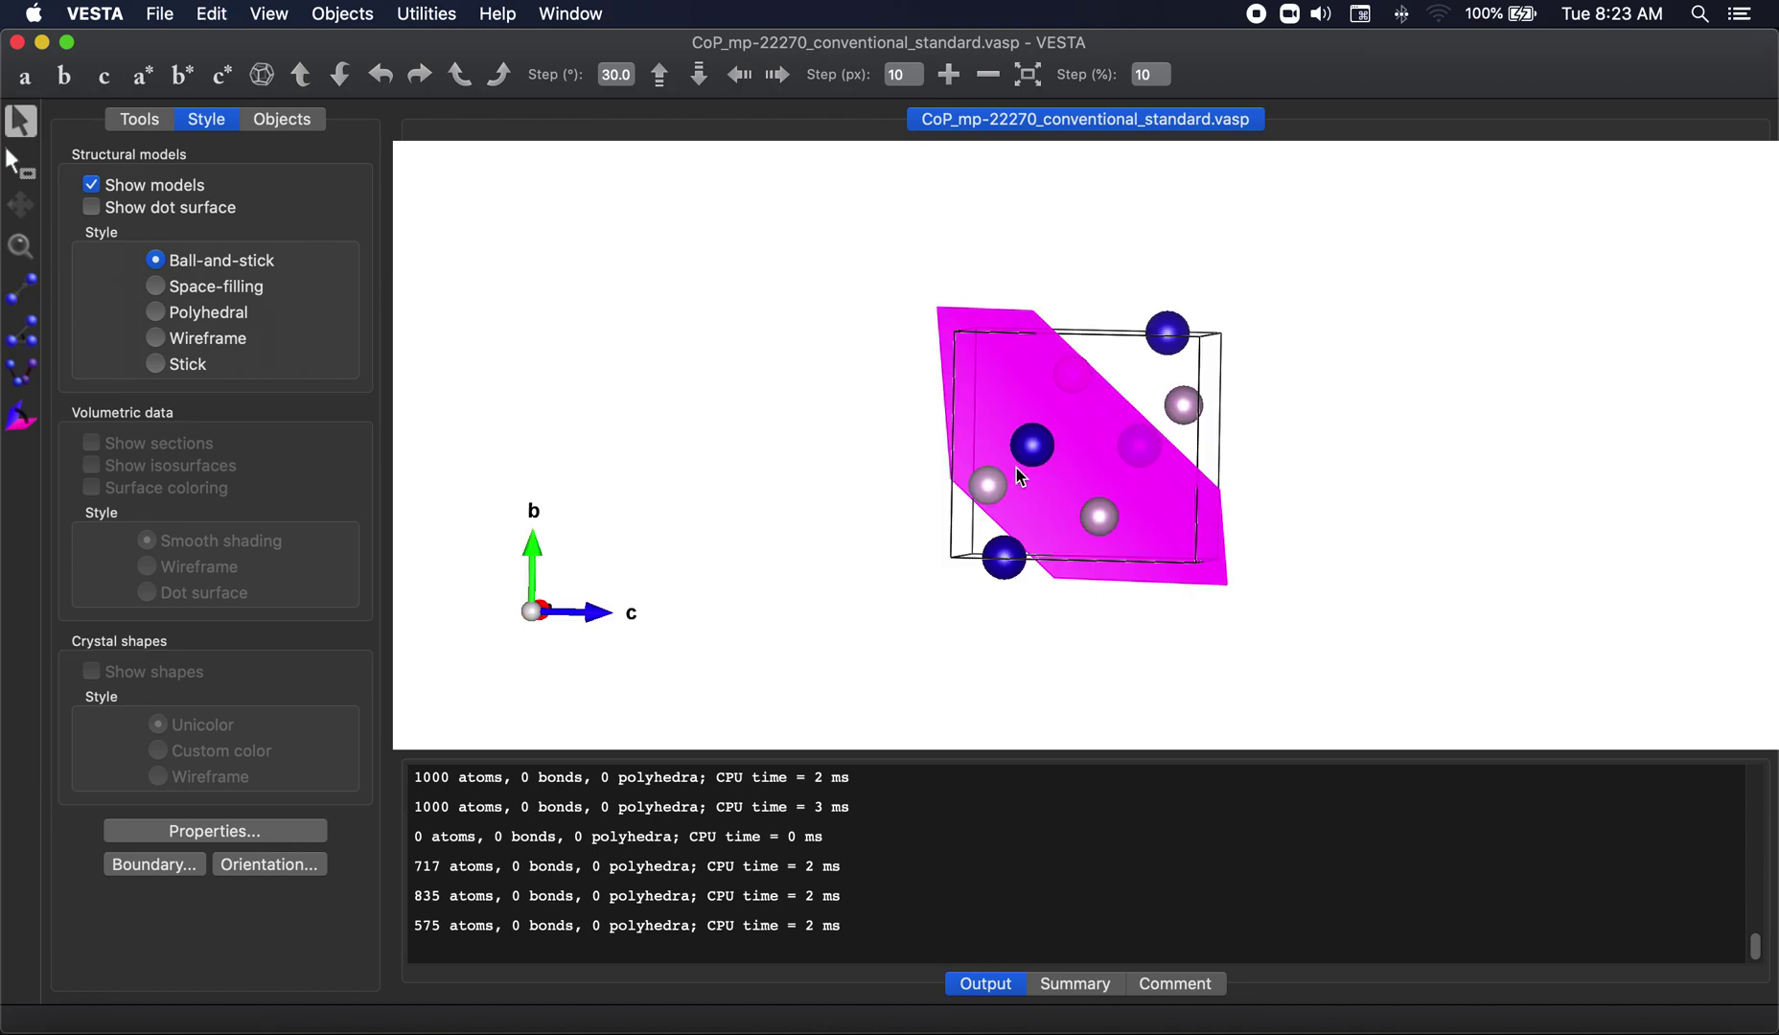
left_click_drag(732, 452, 1018, 458)
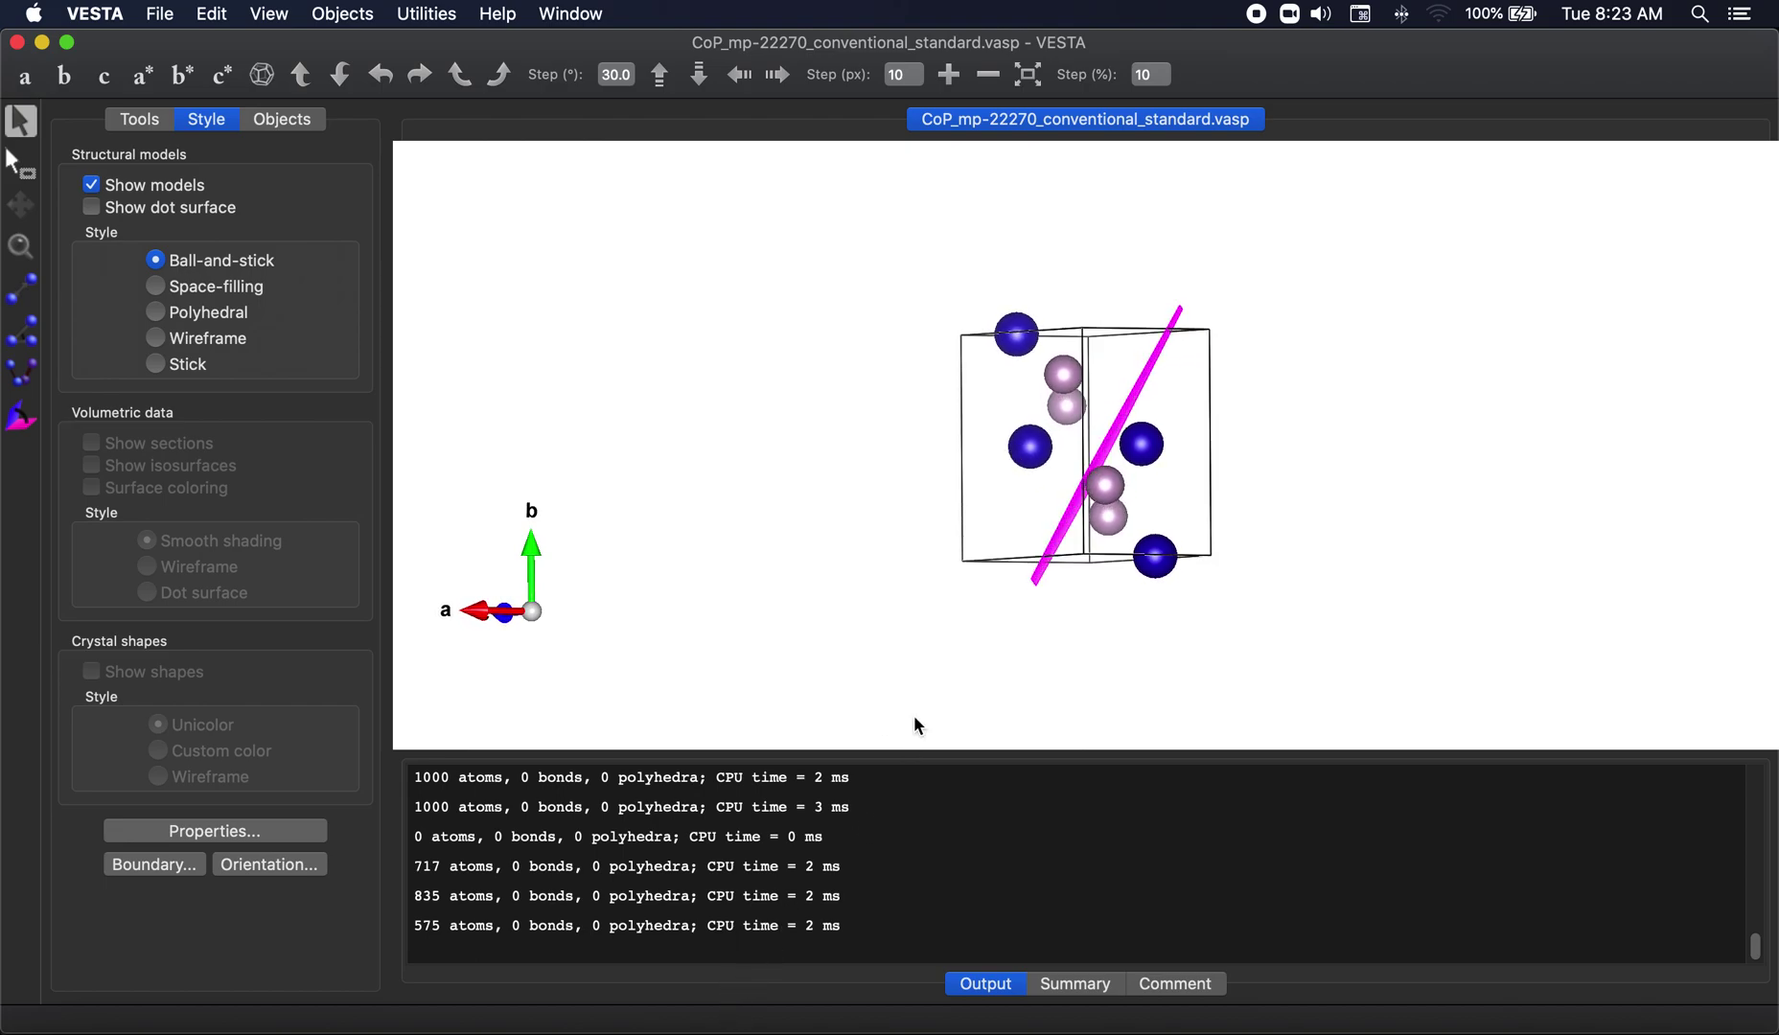
mouse_move(914, 717)
left_mouse_down()
mouse_move(1119, 714)
mouse_move(888, 700)
mouse_move(921, 720)
left_mouse_up()
left_click(829, 1024)
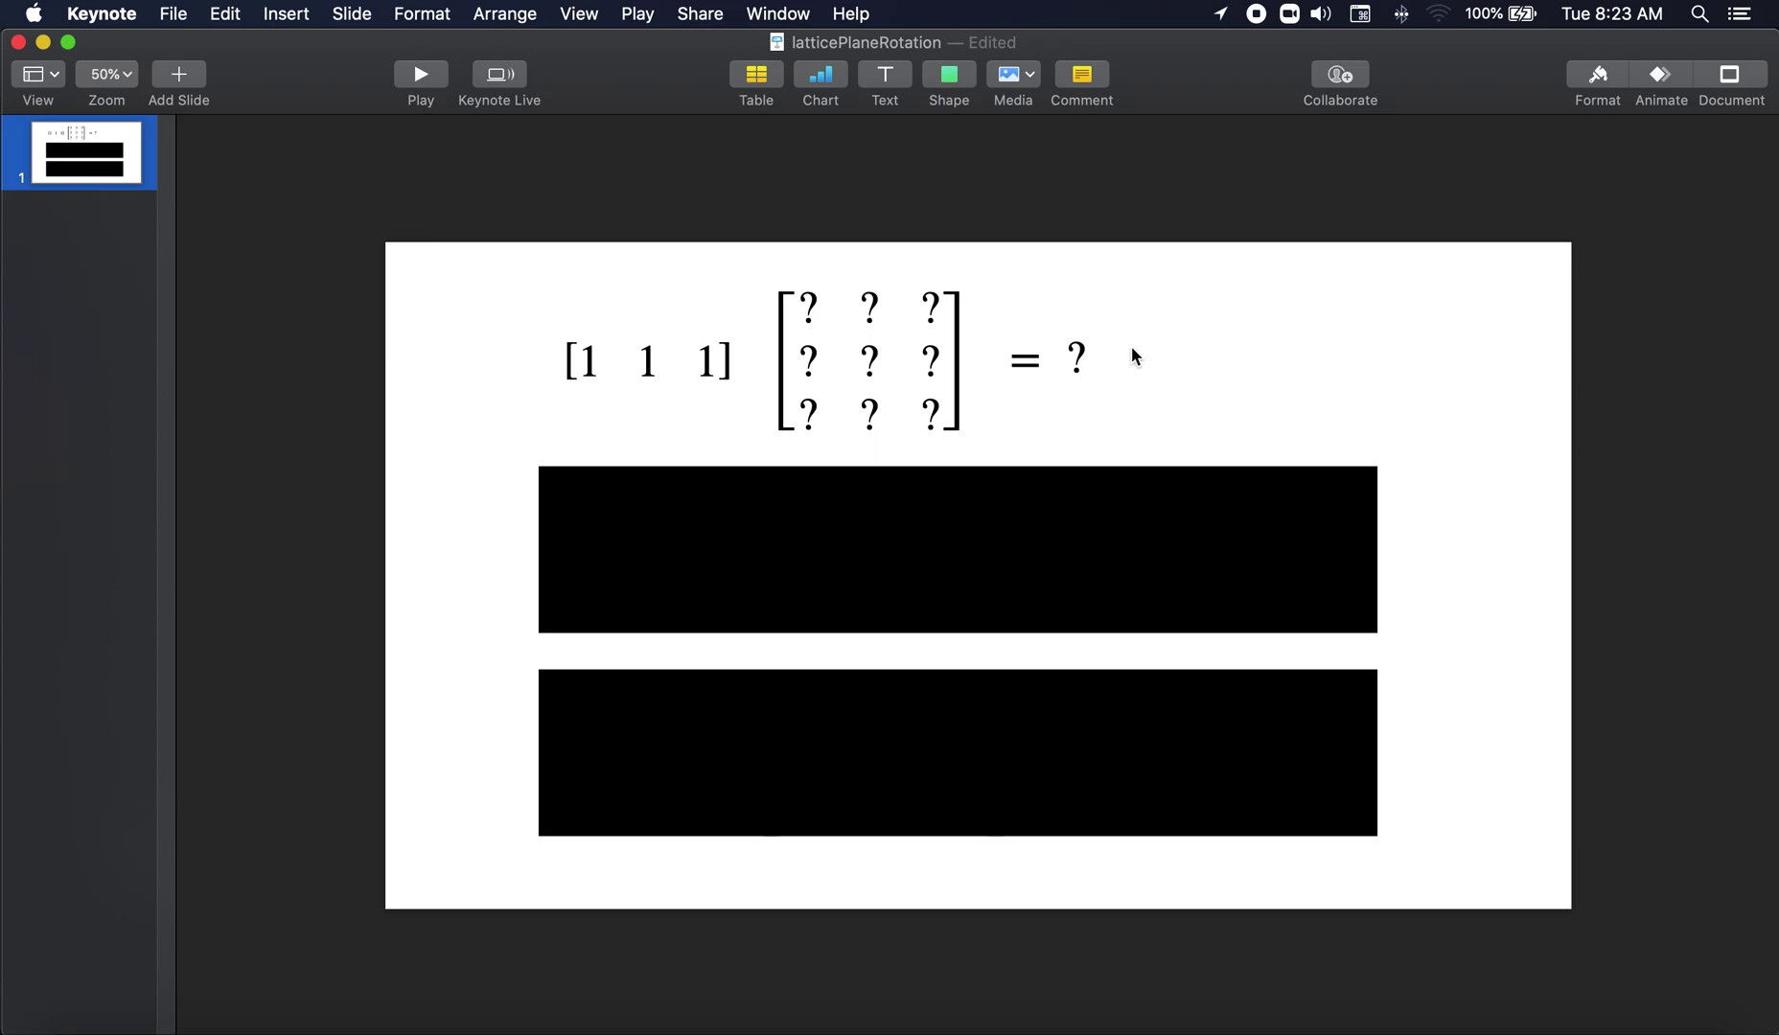
Step: Return to VESTA and rotate the unit cell with its magenta plane
key("super+Tab")
left_click_drag(1127, 345, 1018, 318)
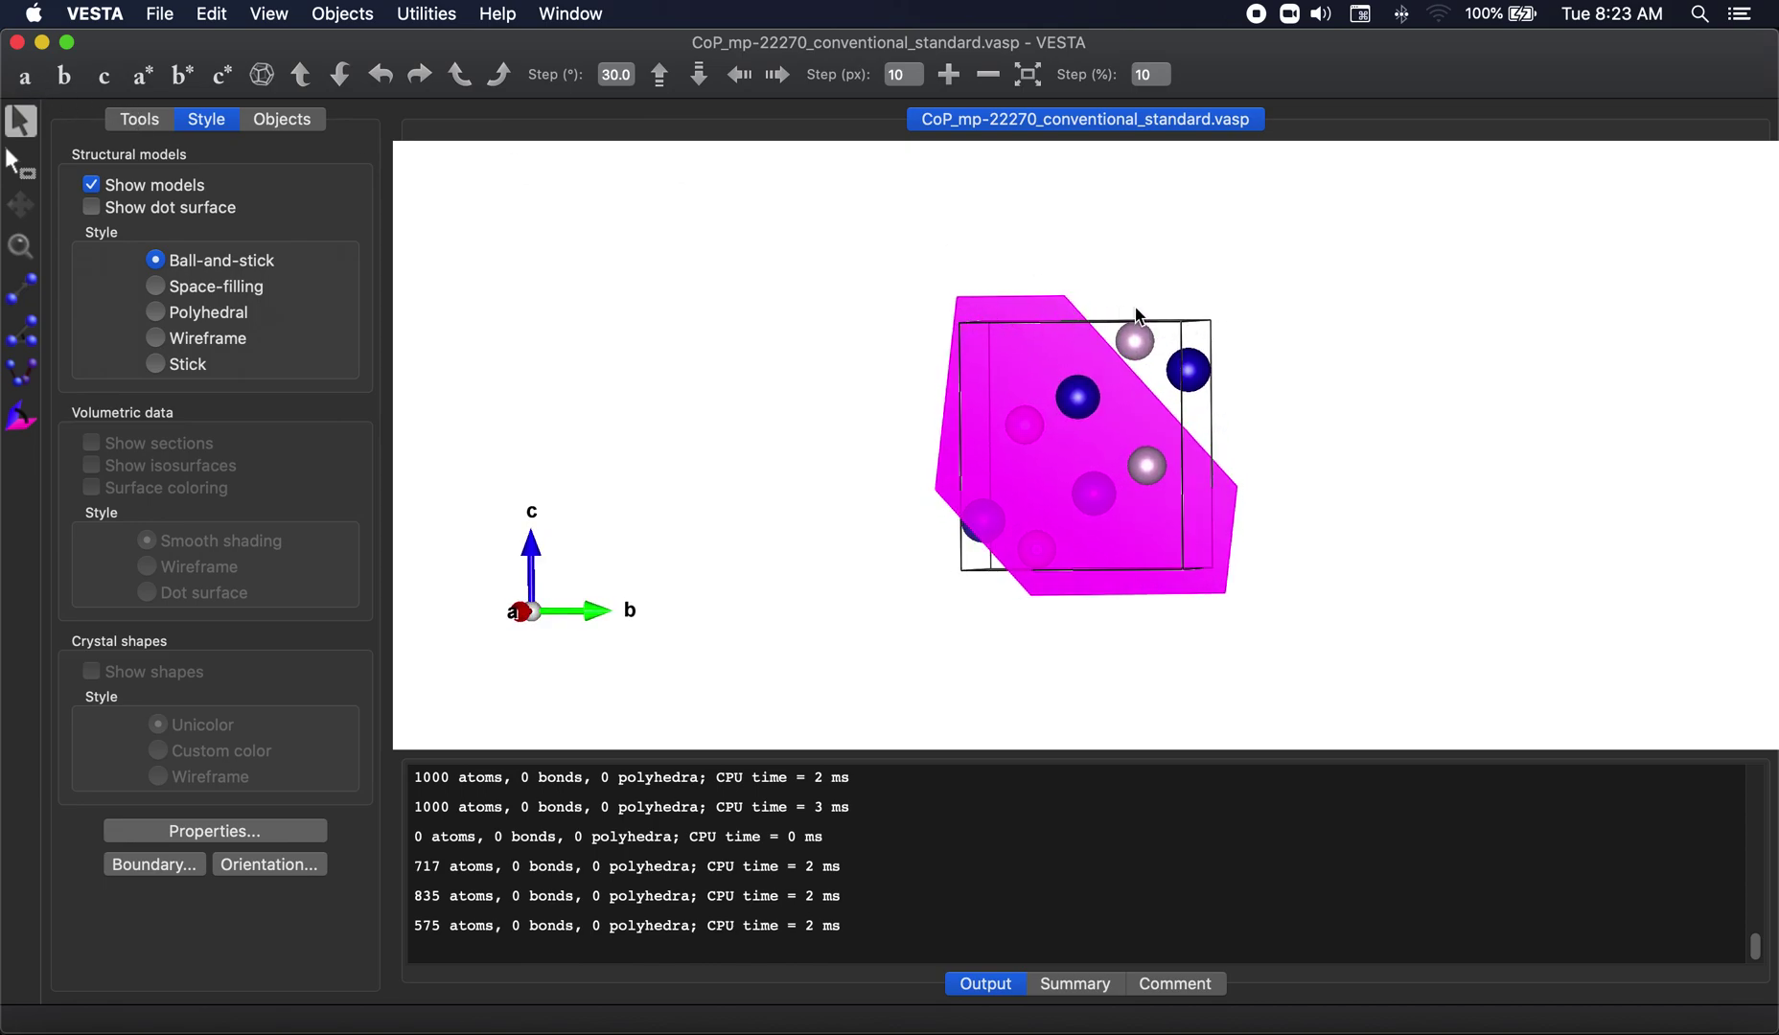
Step: Add a second lattice plane in Lattice Planes and colour it green
left_click_drag(1139, 316, 927, 309)
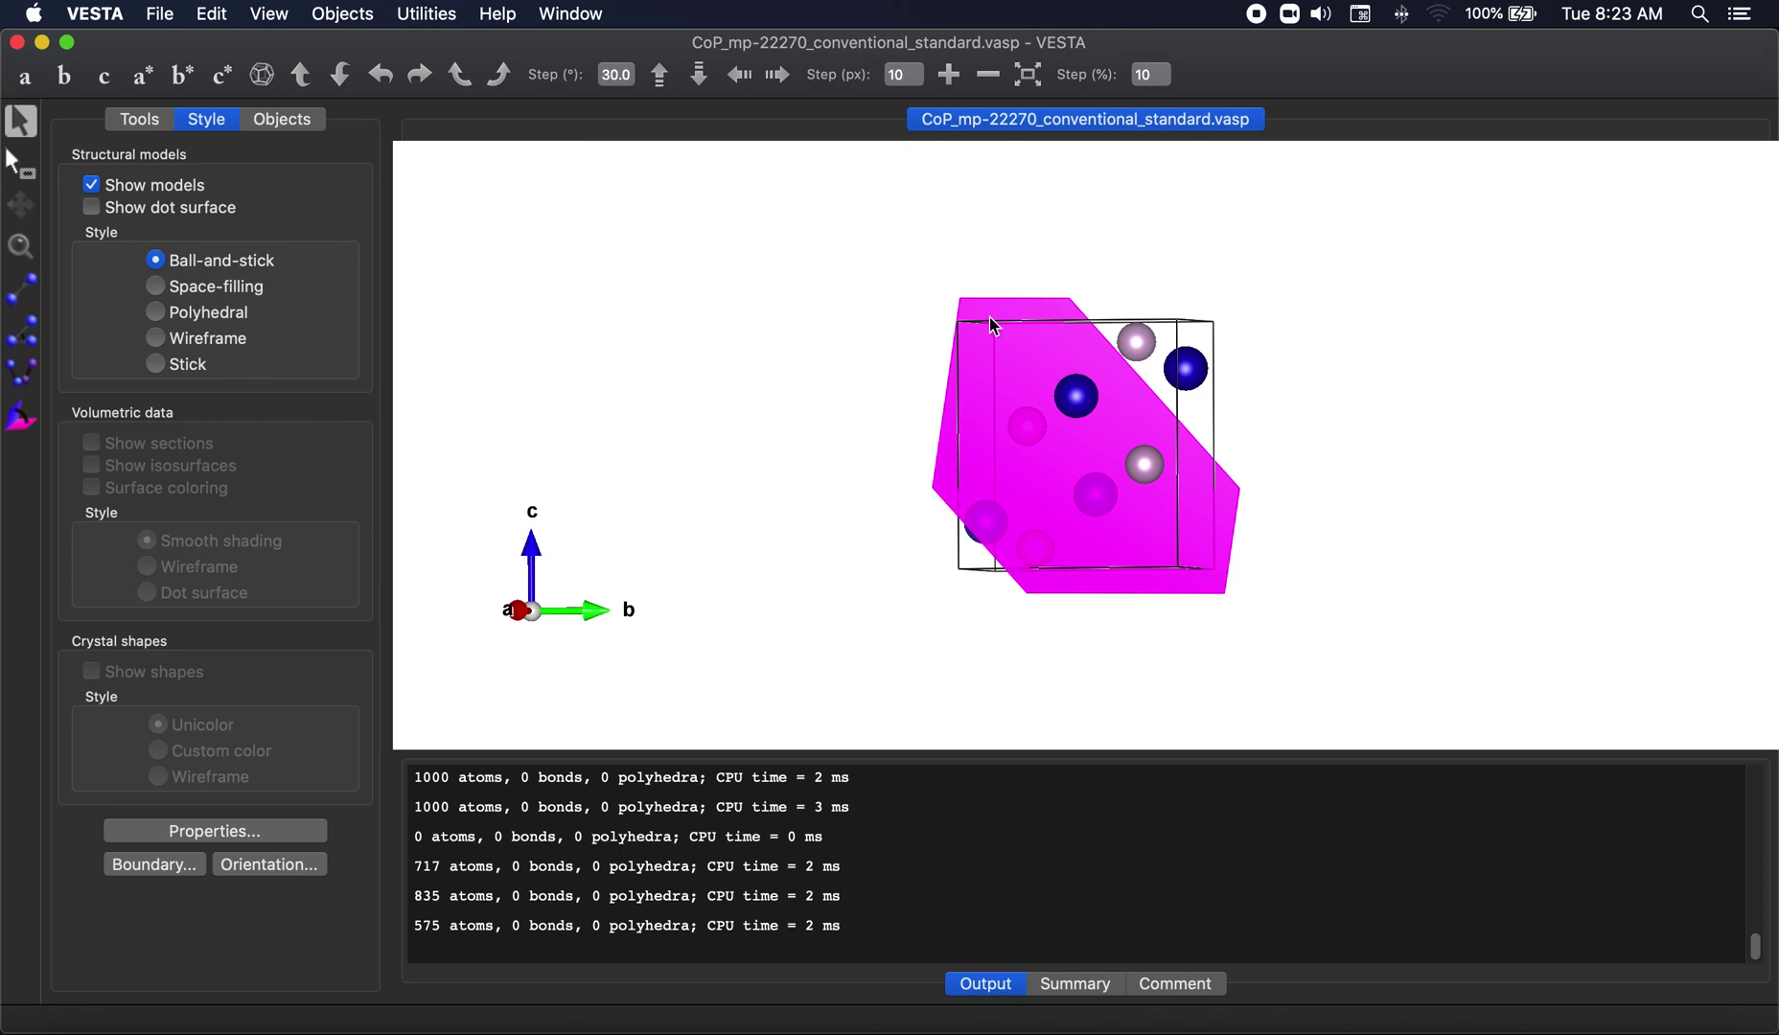
left_click_drag(1045, 322, 747, 358)
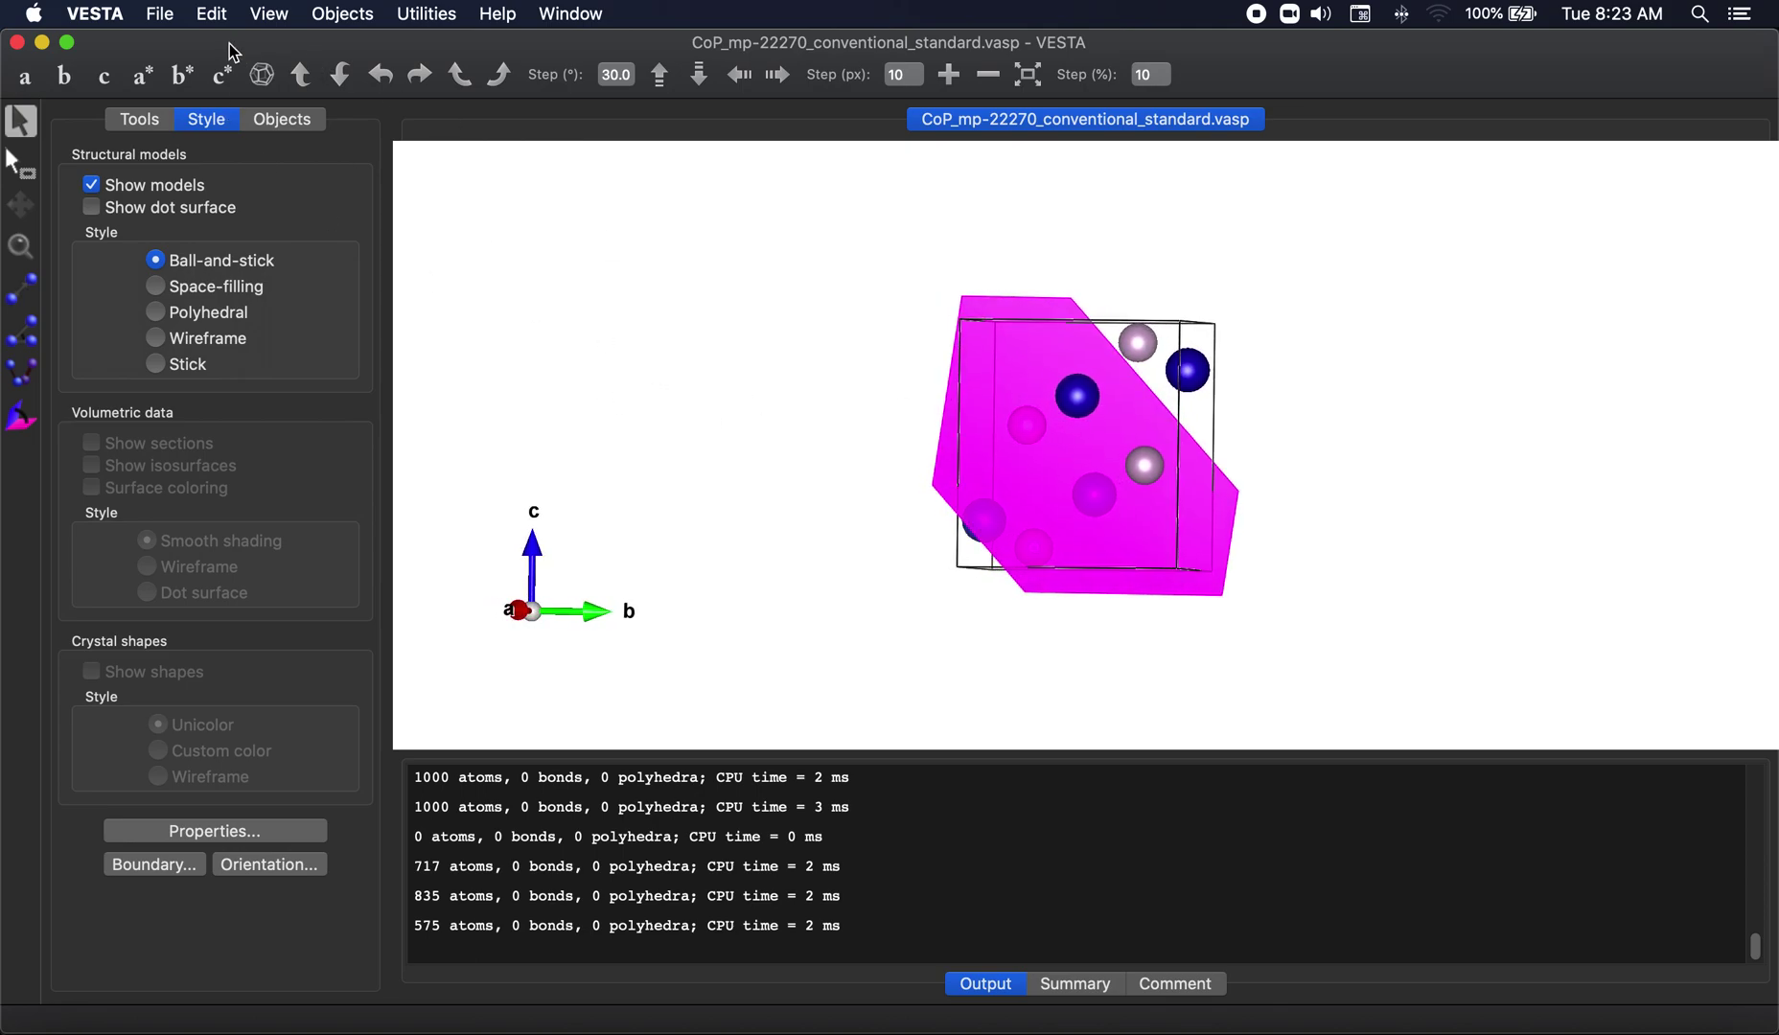
left_click(270, 13)
mouse_move(212, 14)
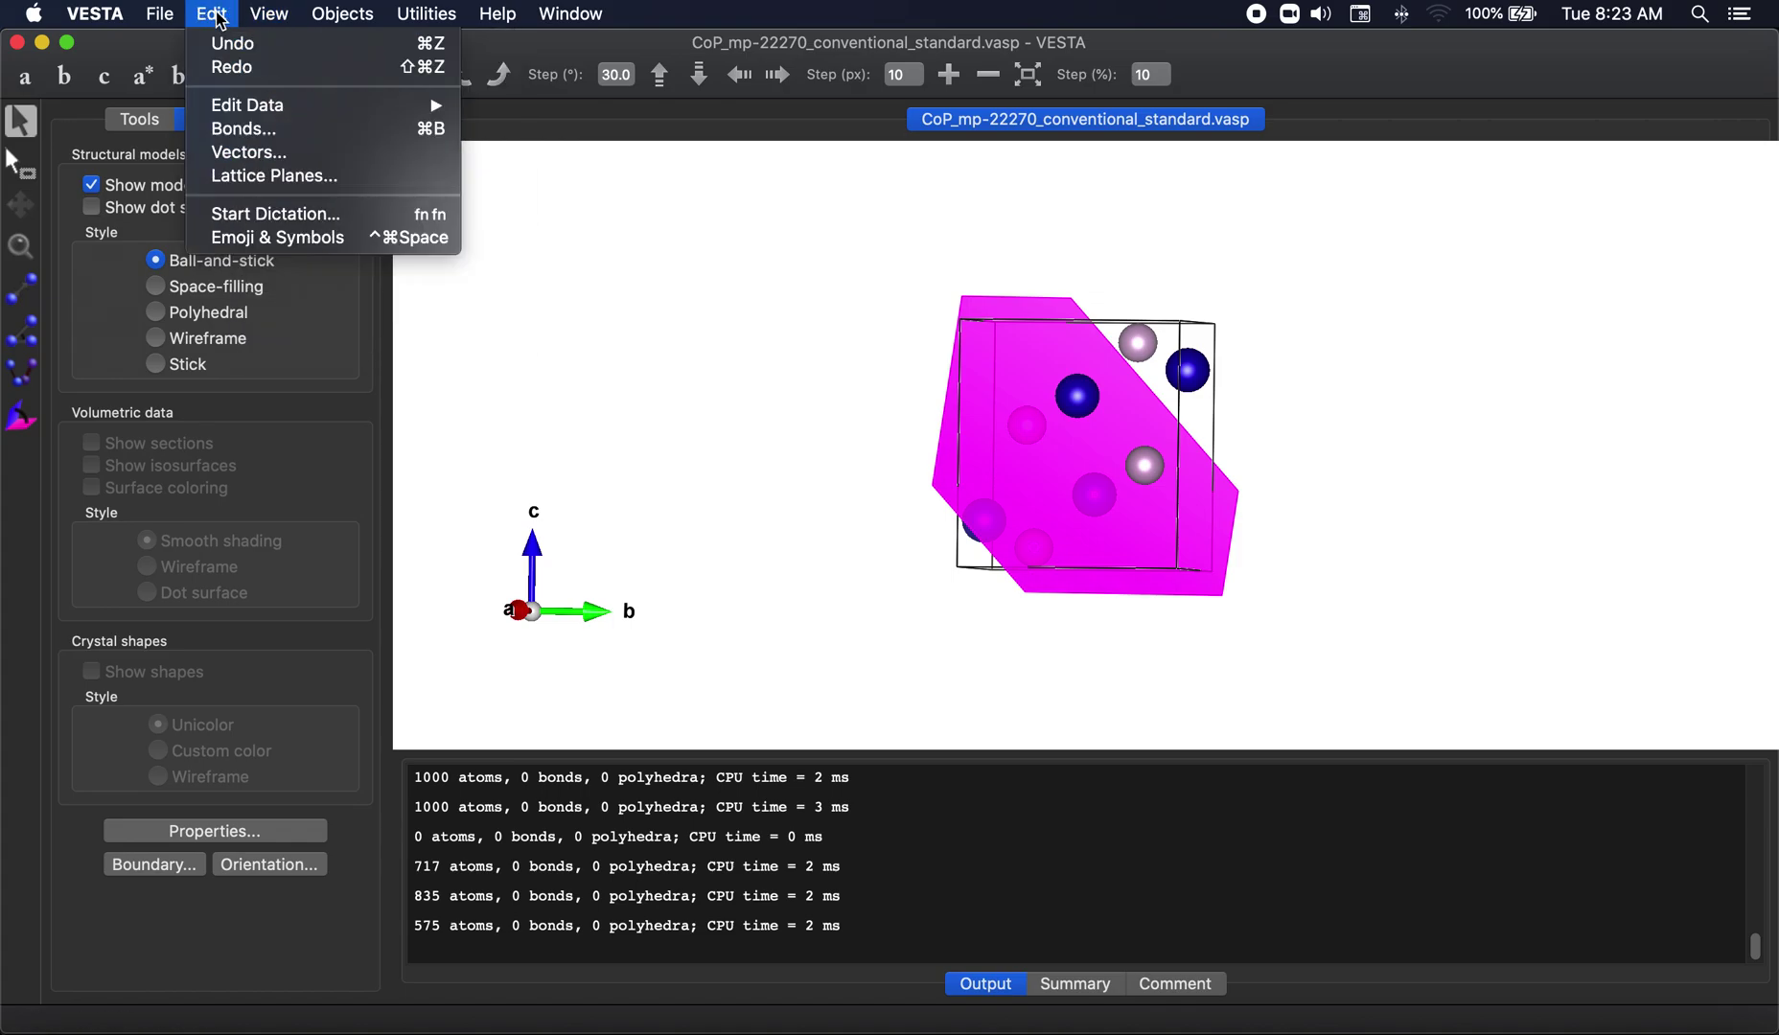
left_click(240, 182)
left_click(796, 648)
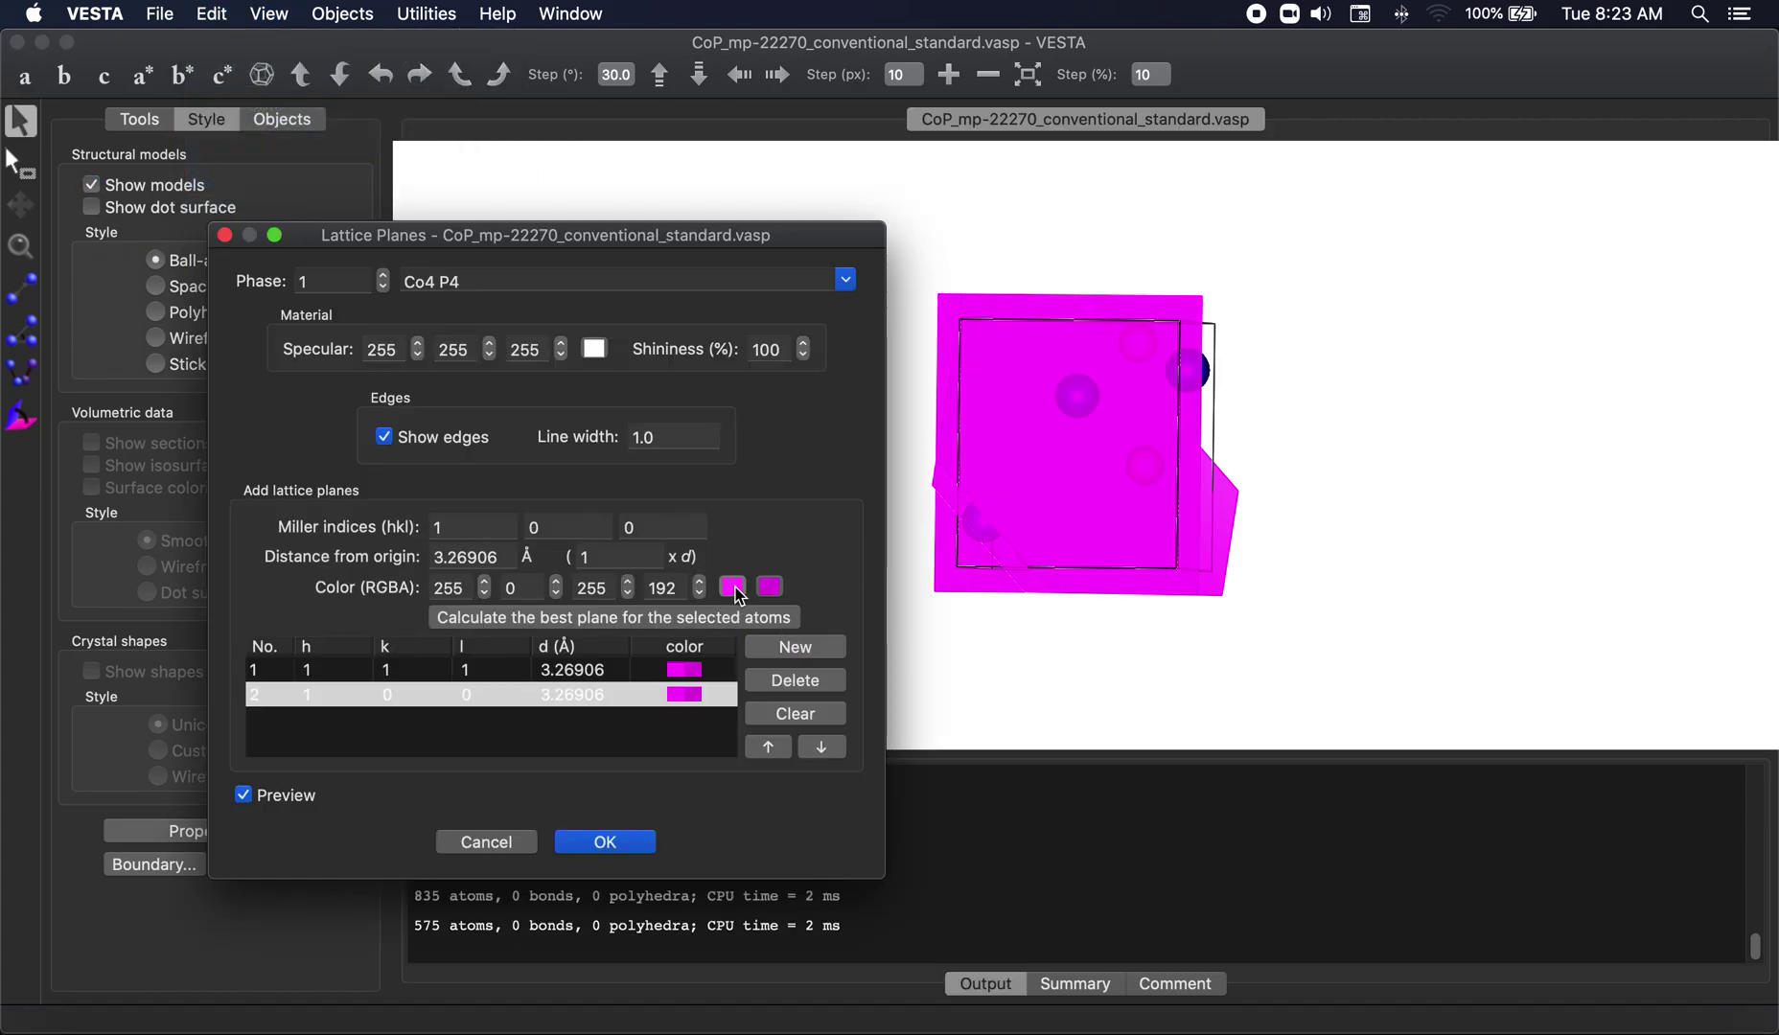
left_click(732, 587)
left_click(843, 258)
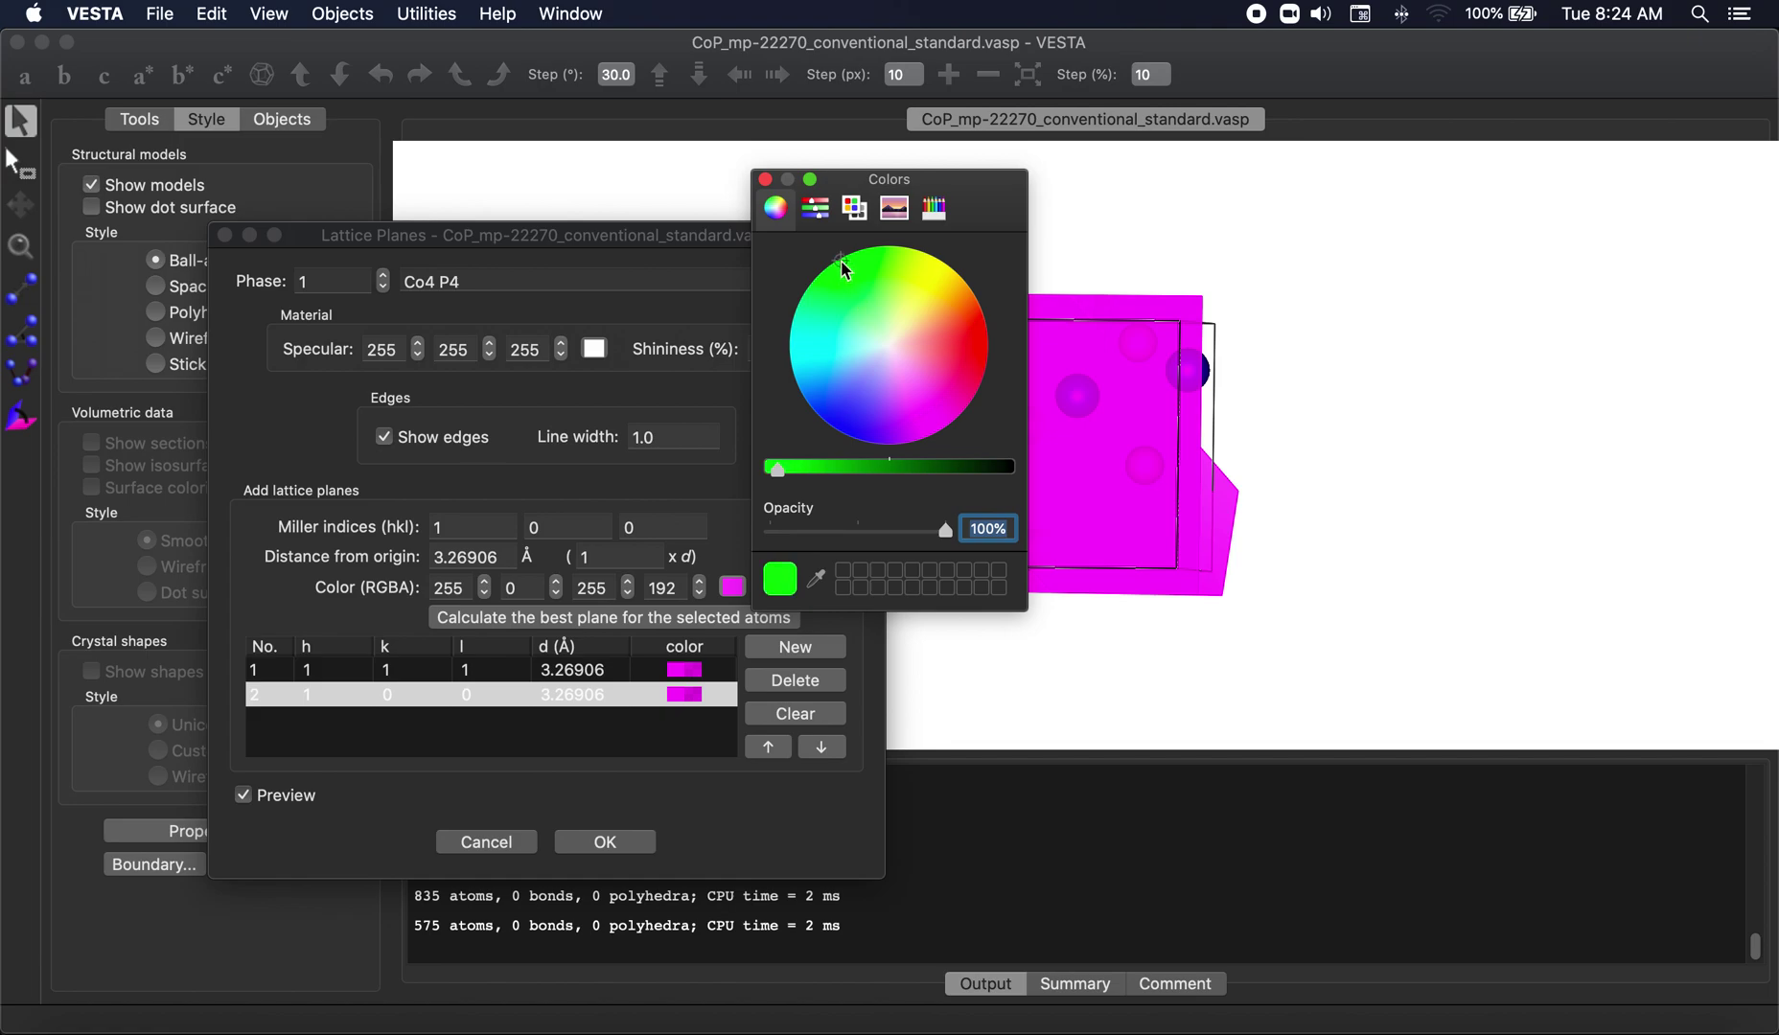
left_click(795, 470)
left_click(796, 471)
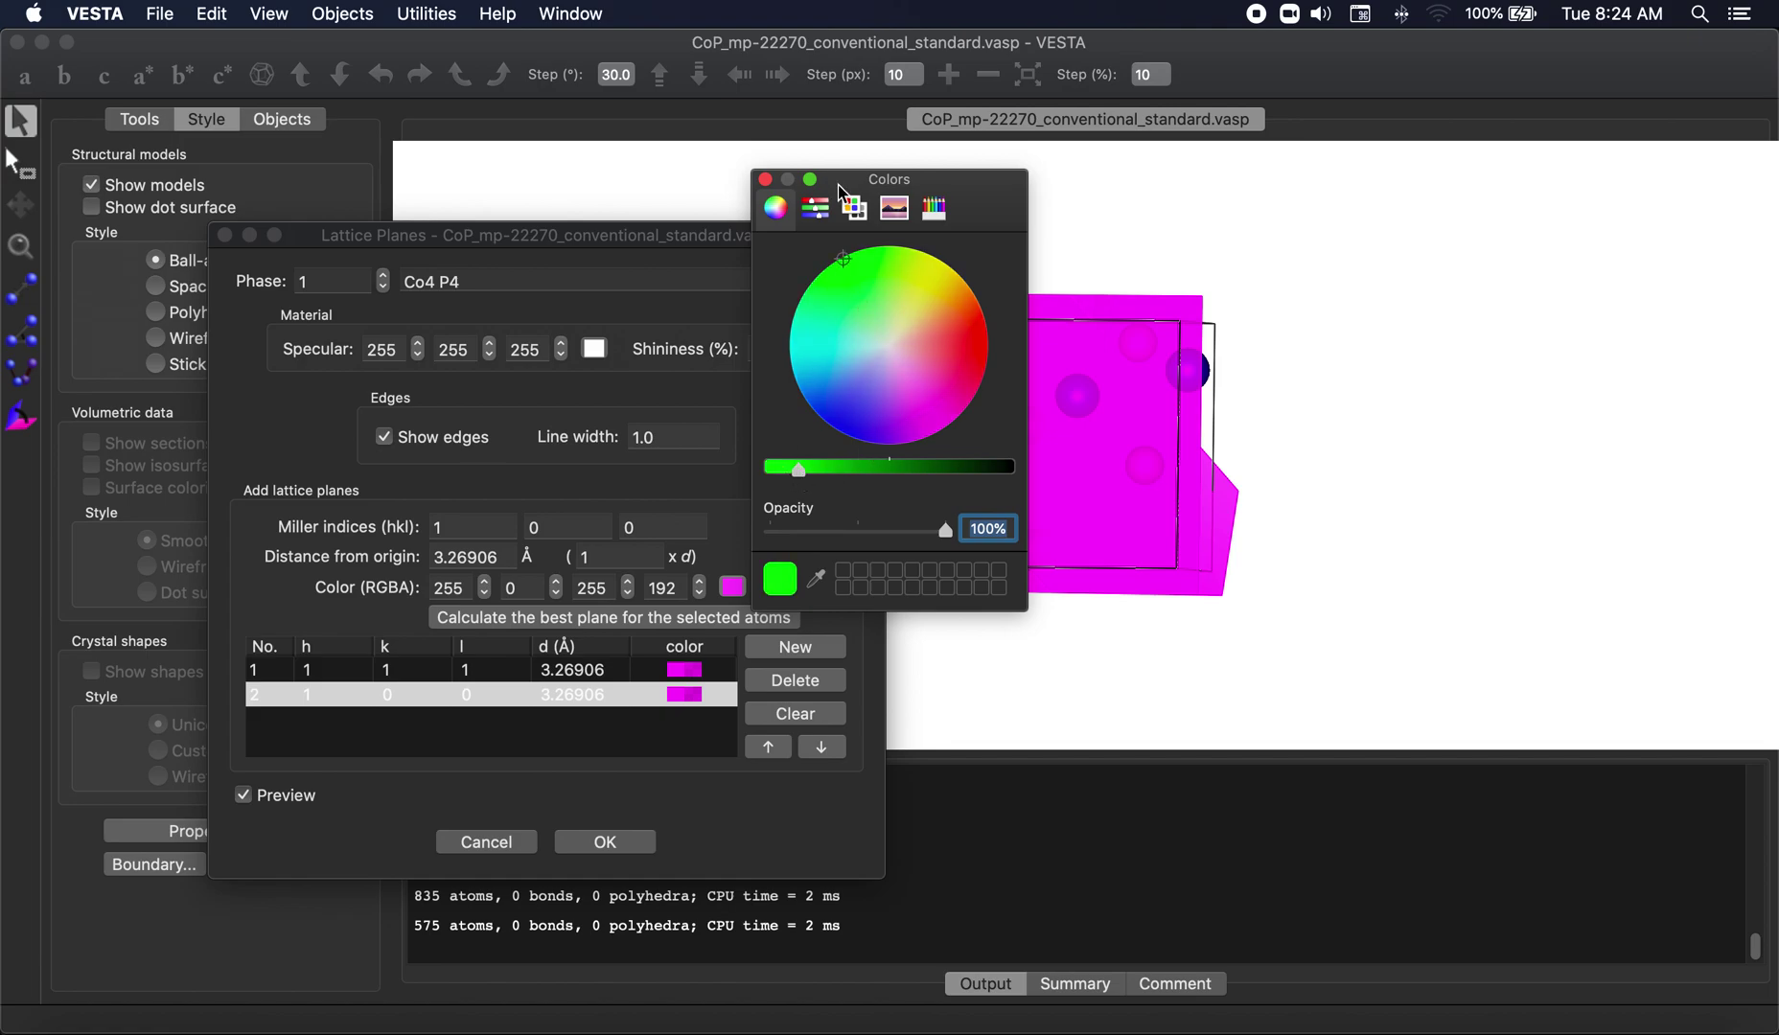
left_click(765, 181)
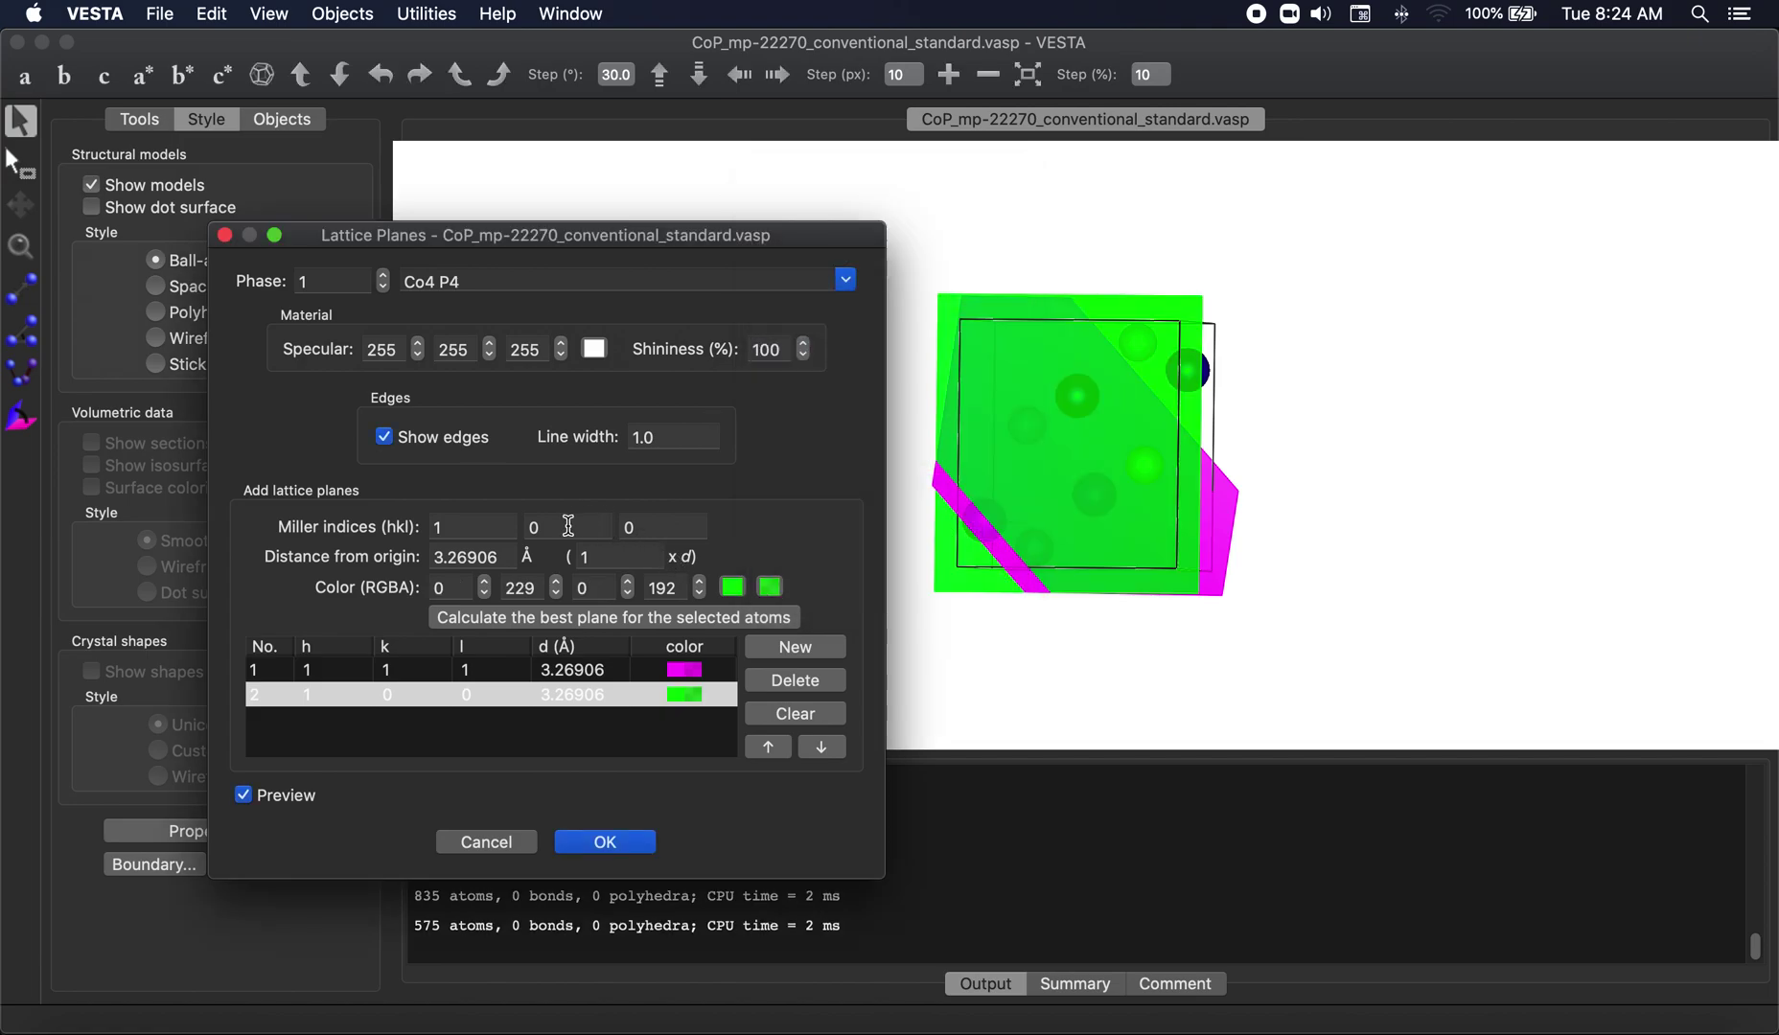
Step: Set the green plane's indices to 0 0 1 with a distance multiplier of 0
left_click(477, 526)
type("0")
key("Tab")
key("Tab")
key("Tab")
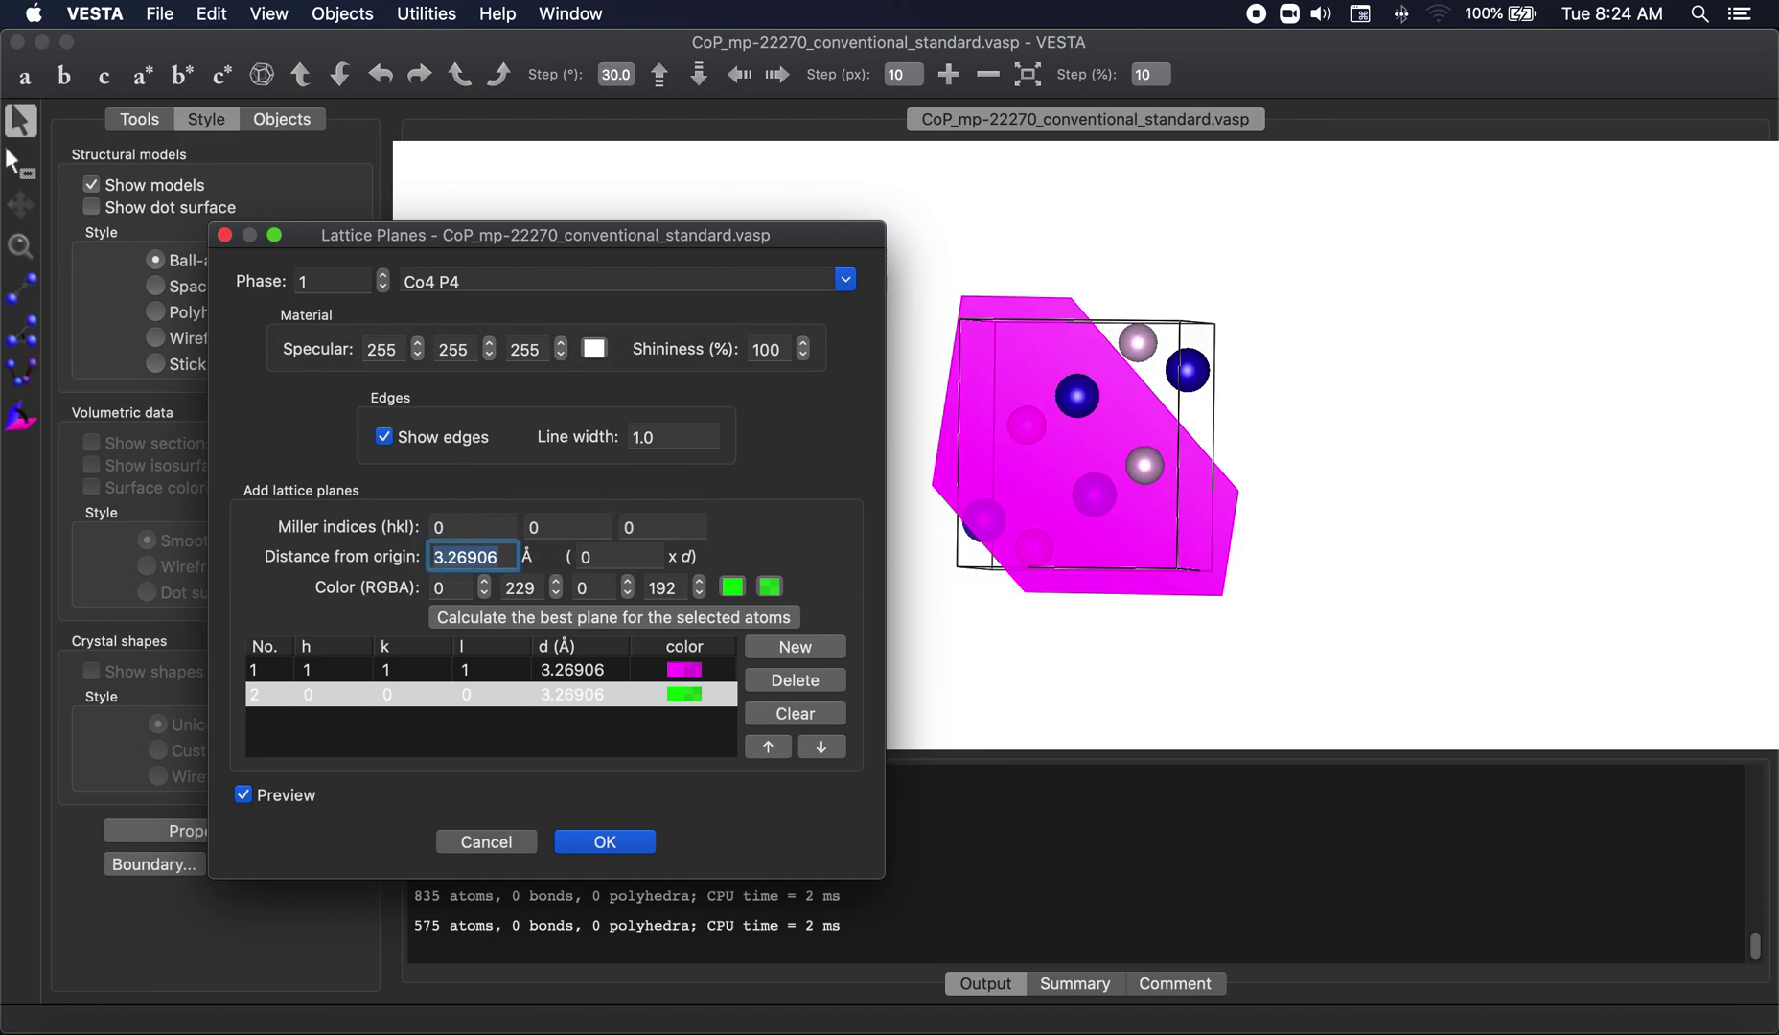
double_click(623, 534)
type("1")
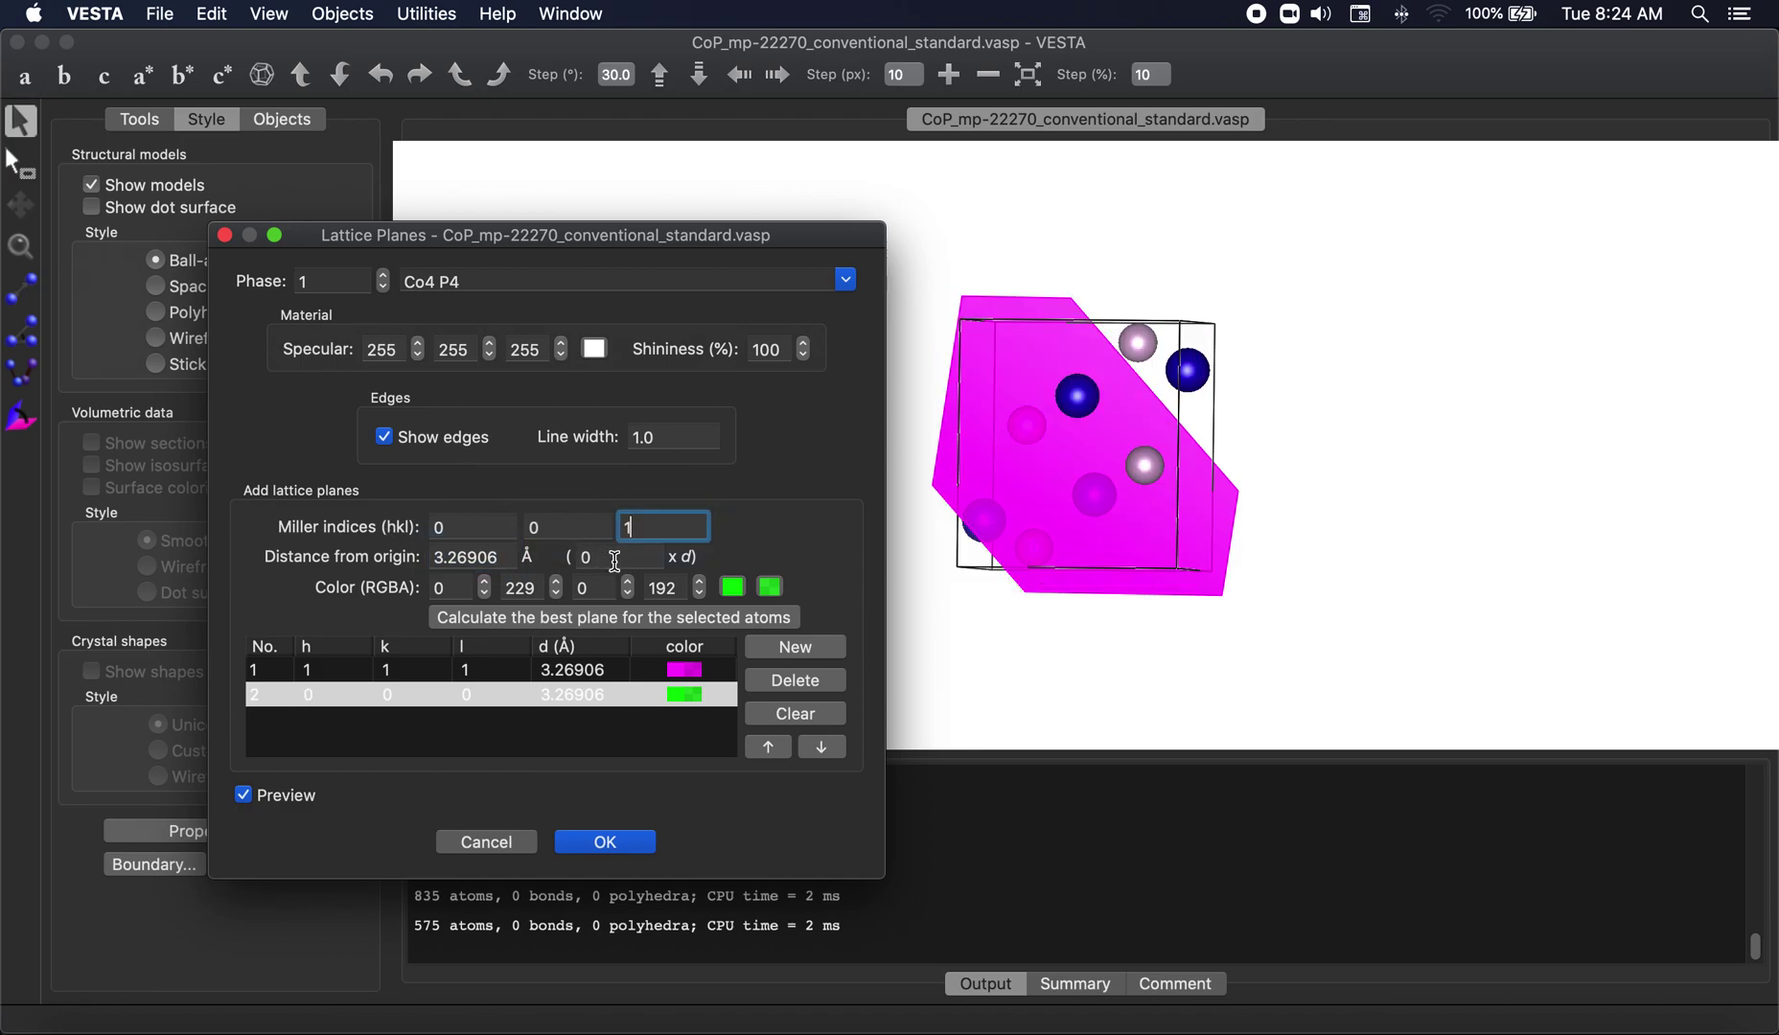
key("Tab")
left_click(1221, 594)
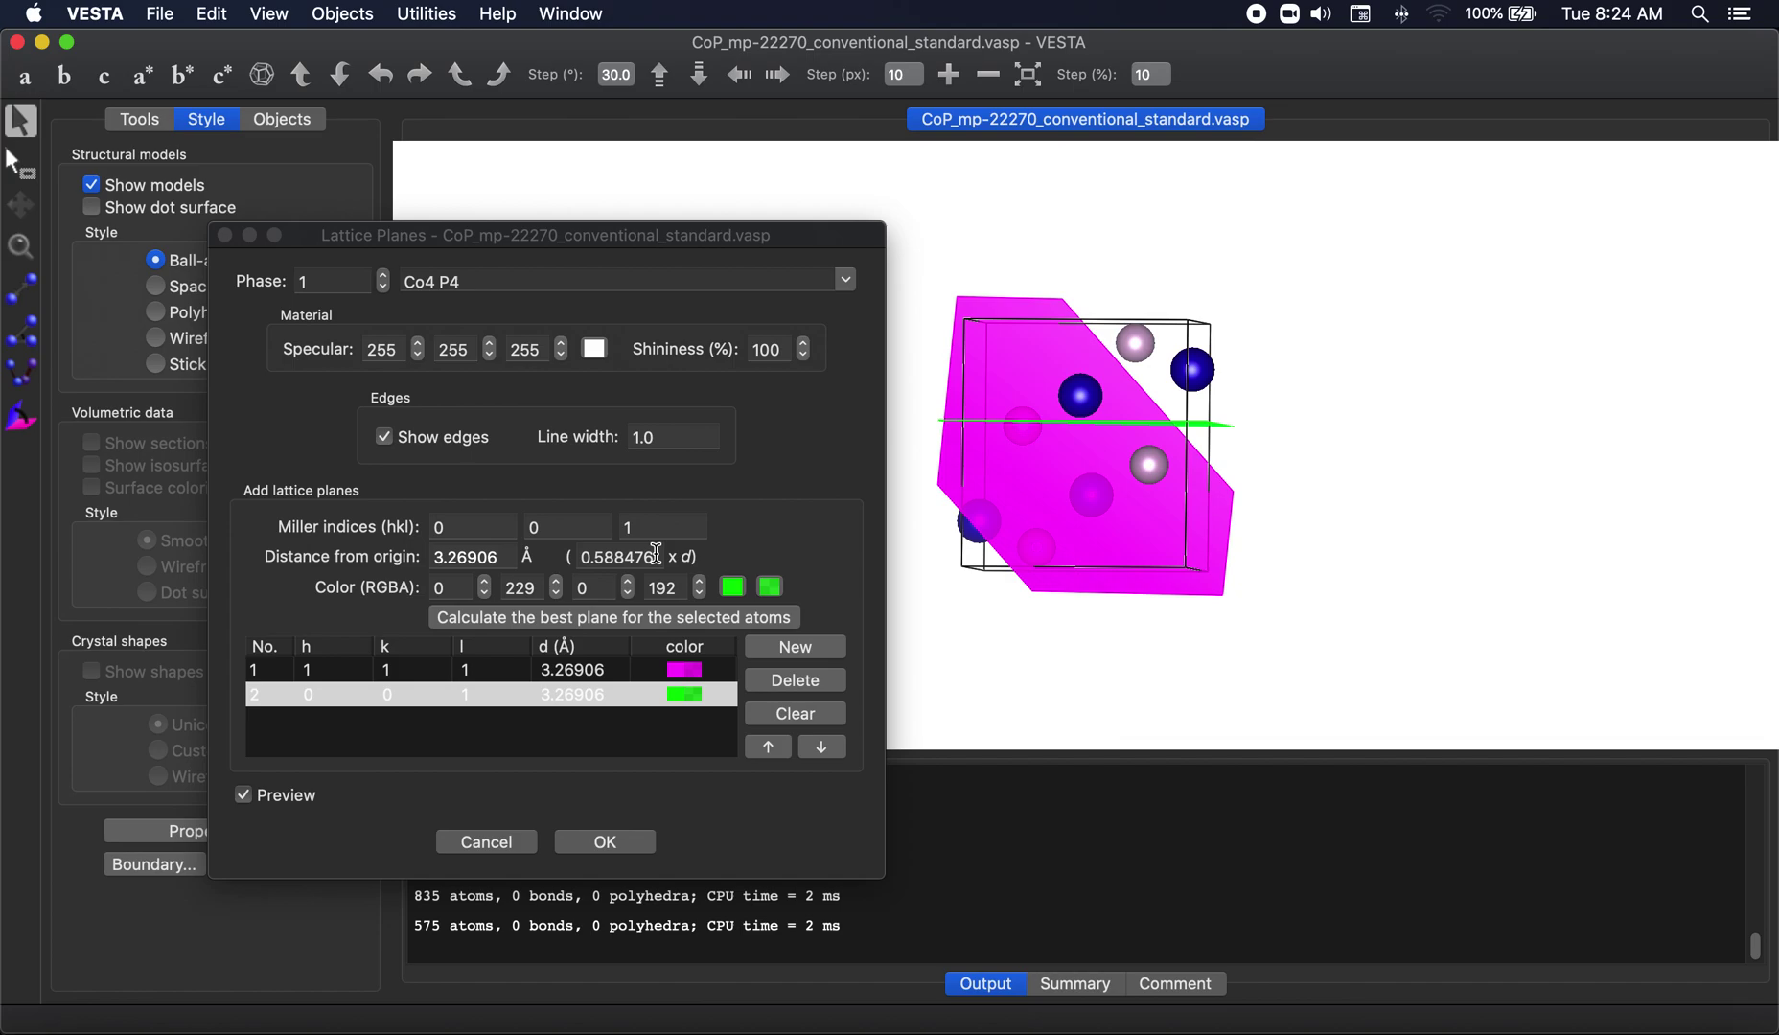
double_click(652, 557)
type("0")
key("Tab")
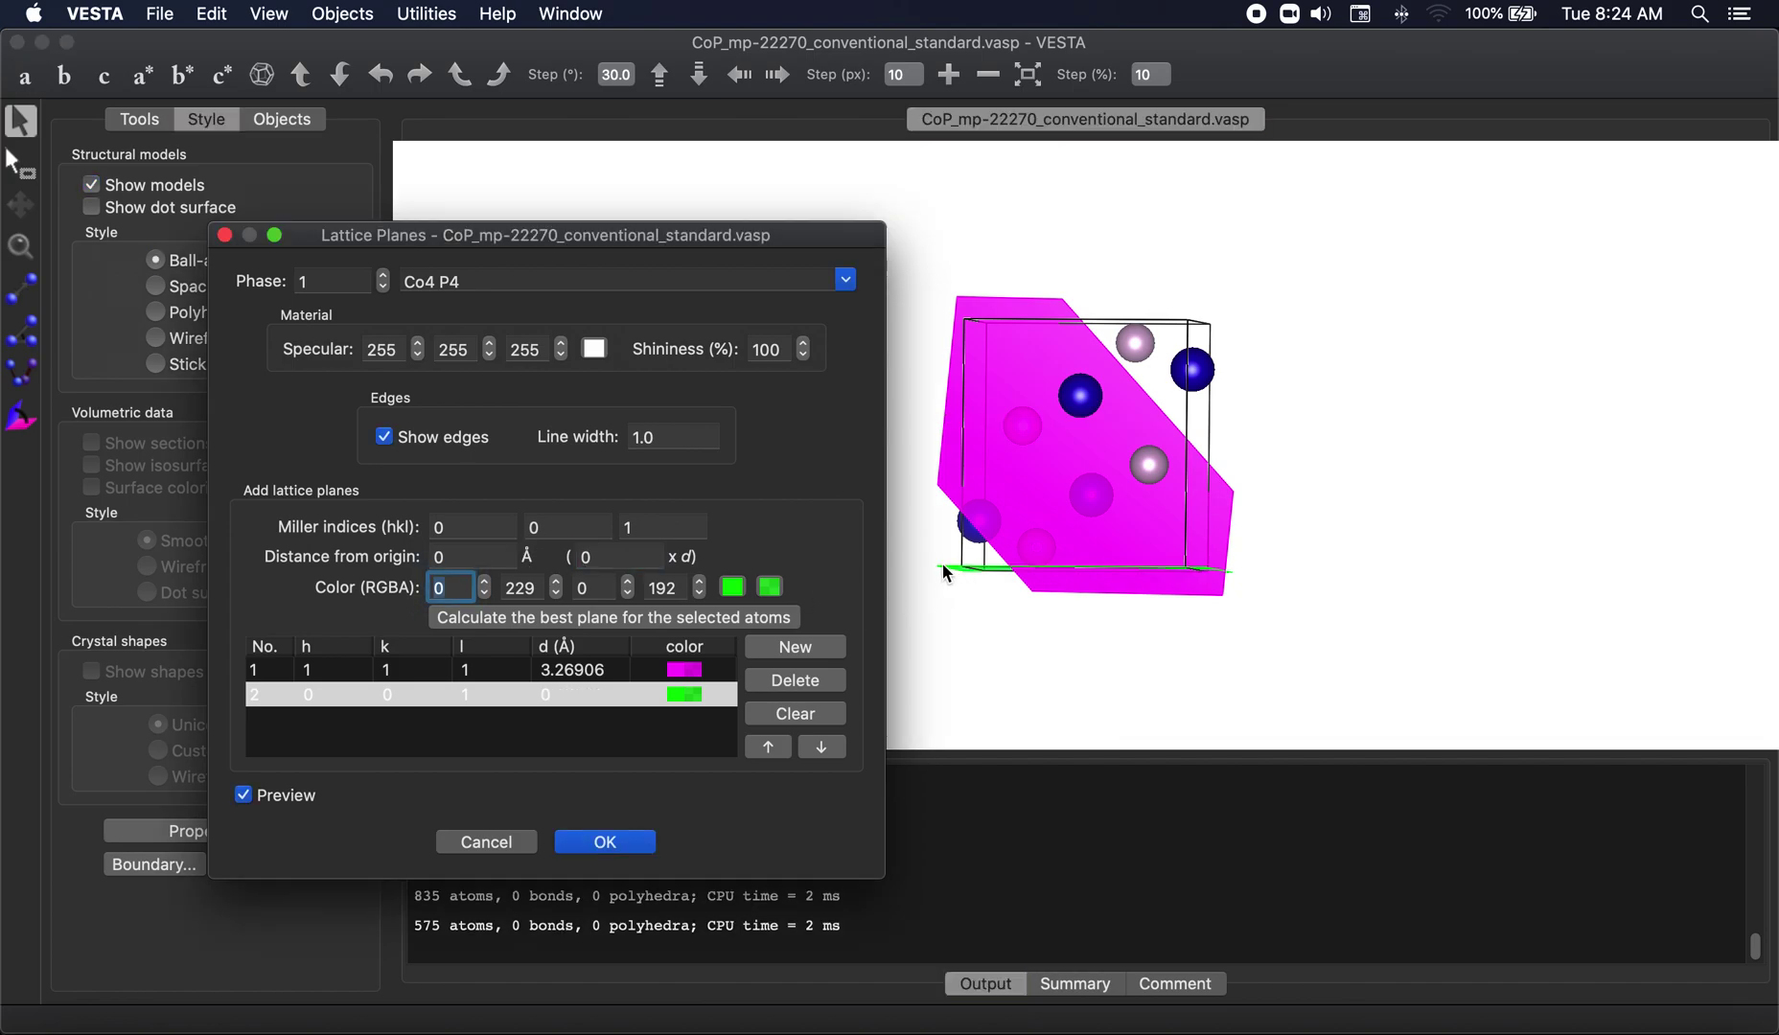
left_click(944, 573)
Step: Rearrange the view and plane settings, then place the green (001) plane at one spacing
left_click_drag(717, 247, 1744, 216)
left_click(20, 204)
left_click_drag(830, 341, 685, 345)
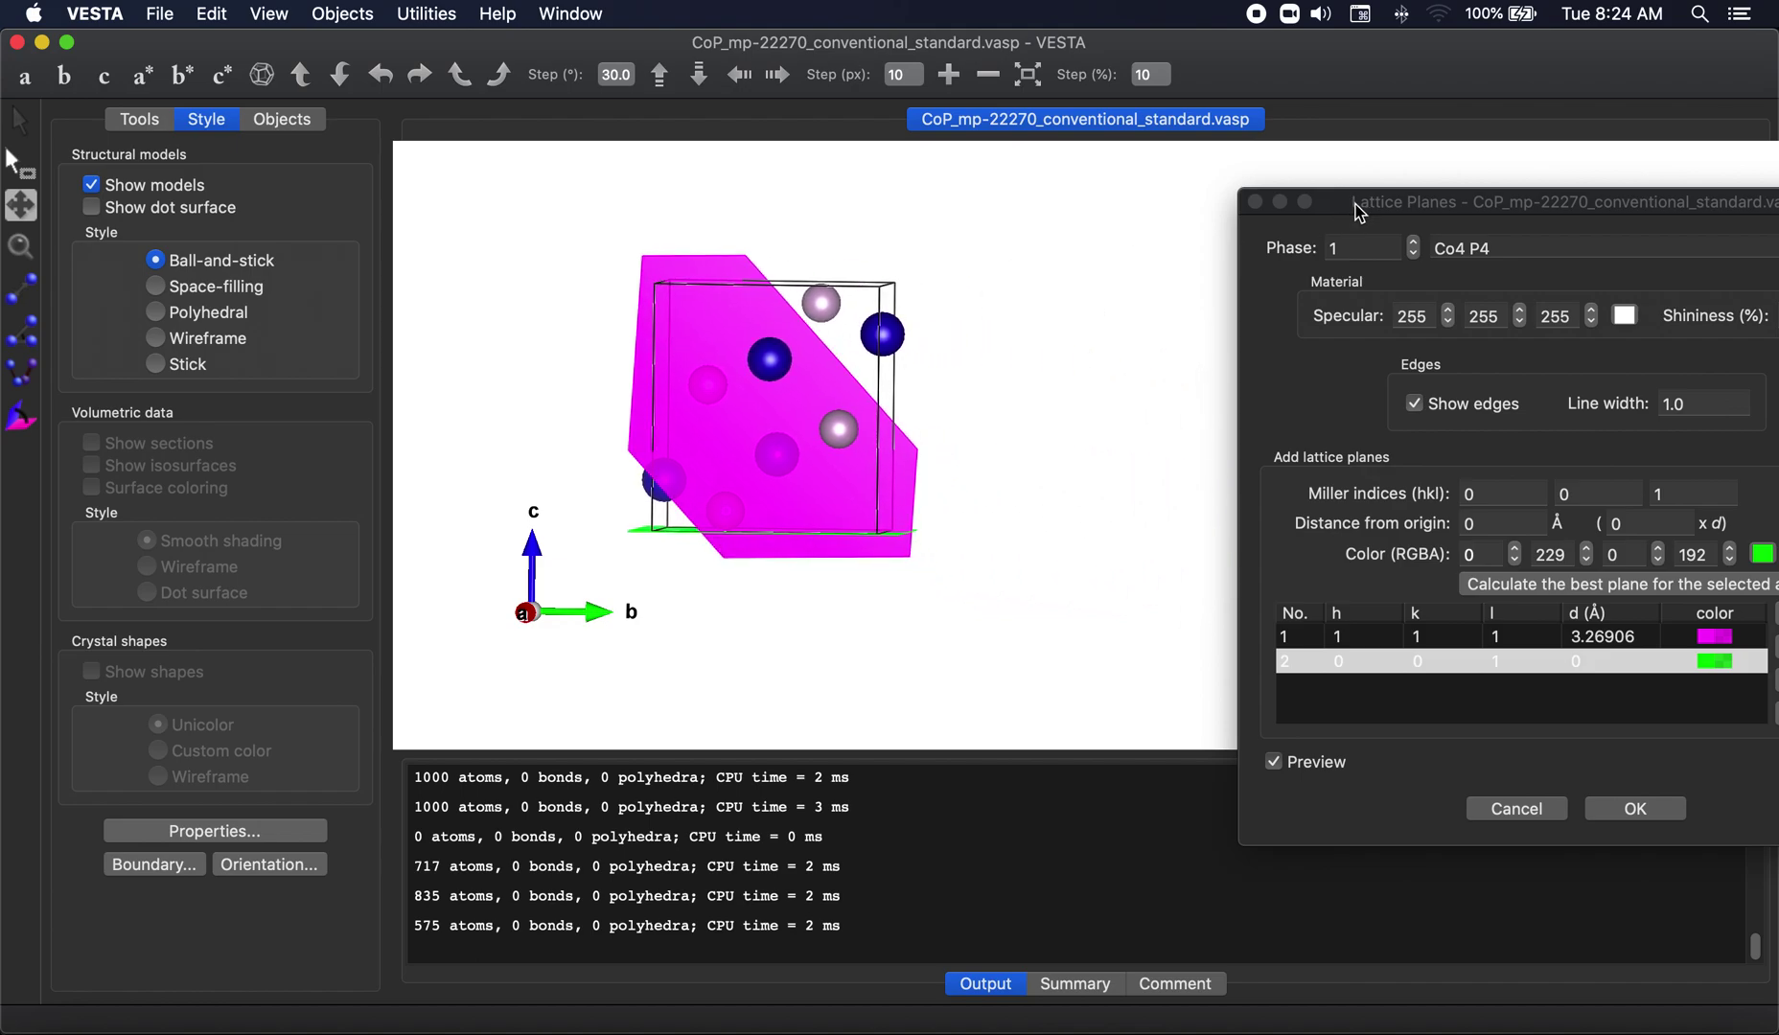
left_click_drag(1360, 213, 1133, 193)
left_click(20, 121)
left_click(580, 322)
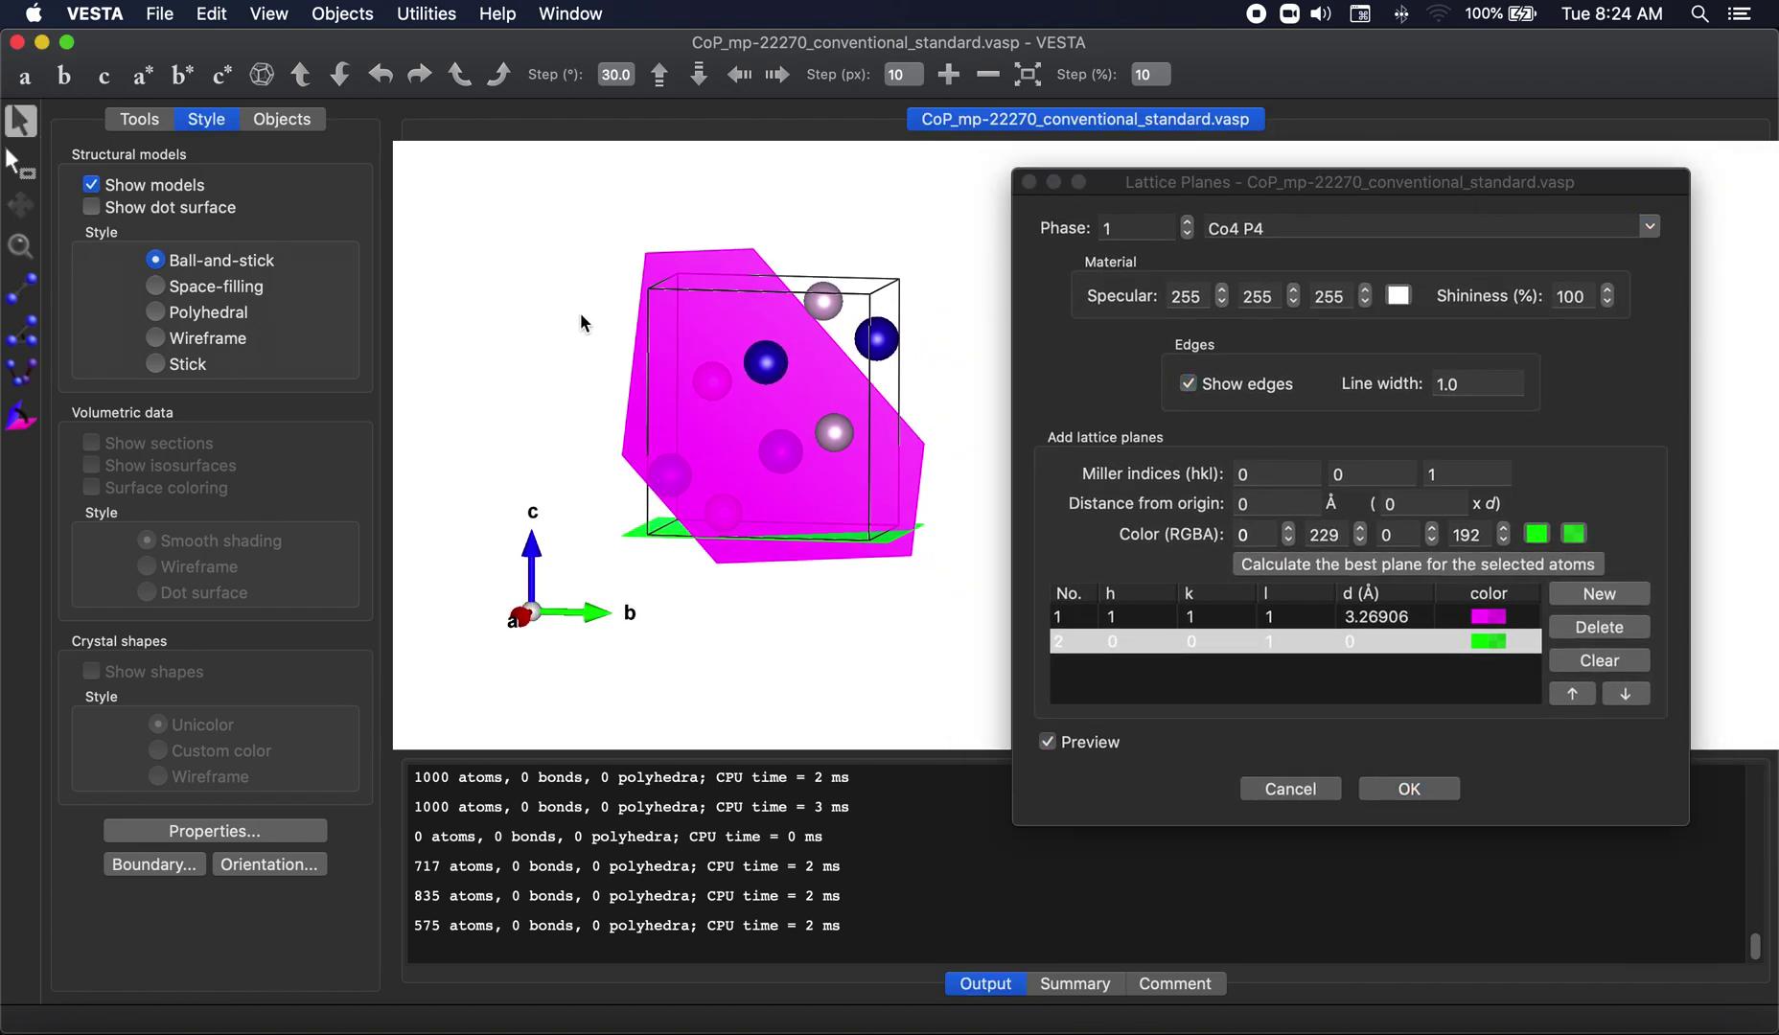
double_click(1427, 503)
type("1")
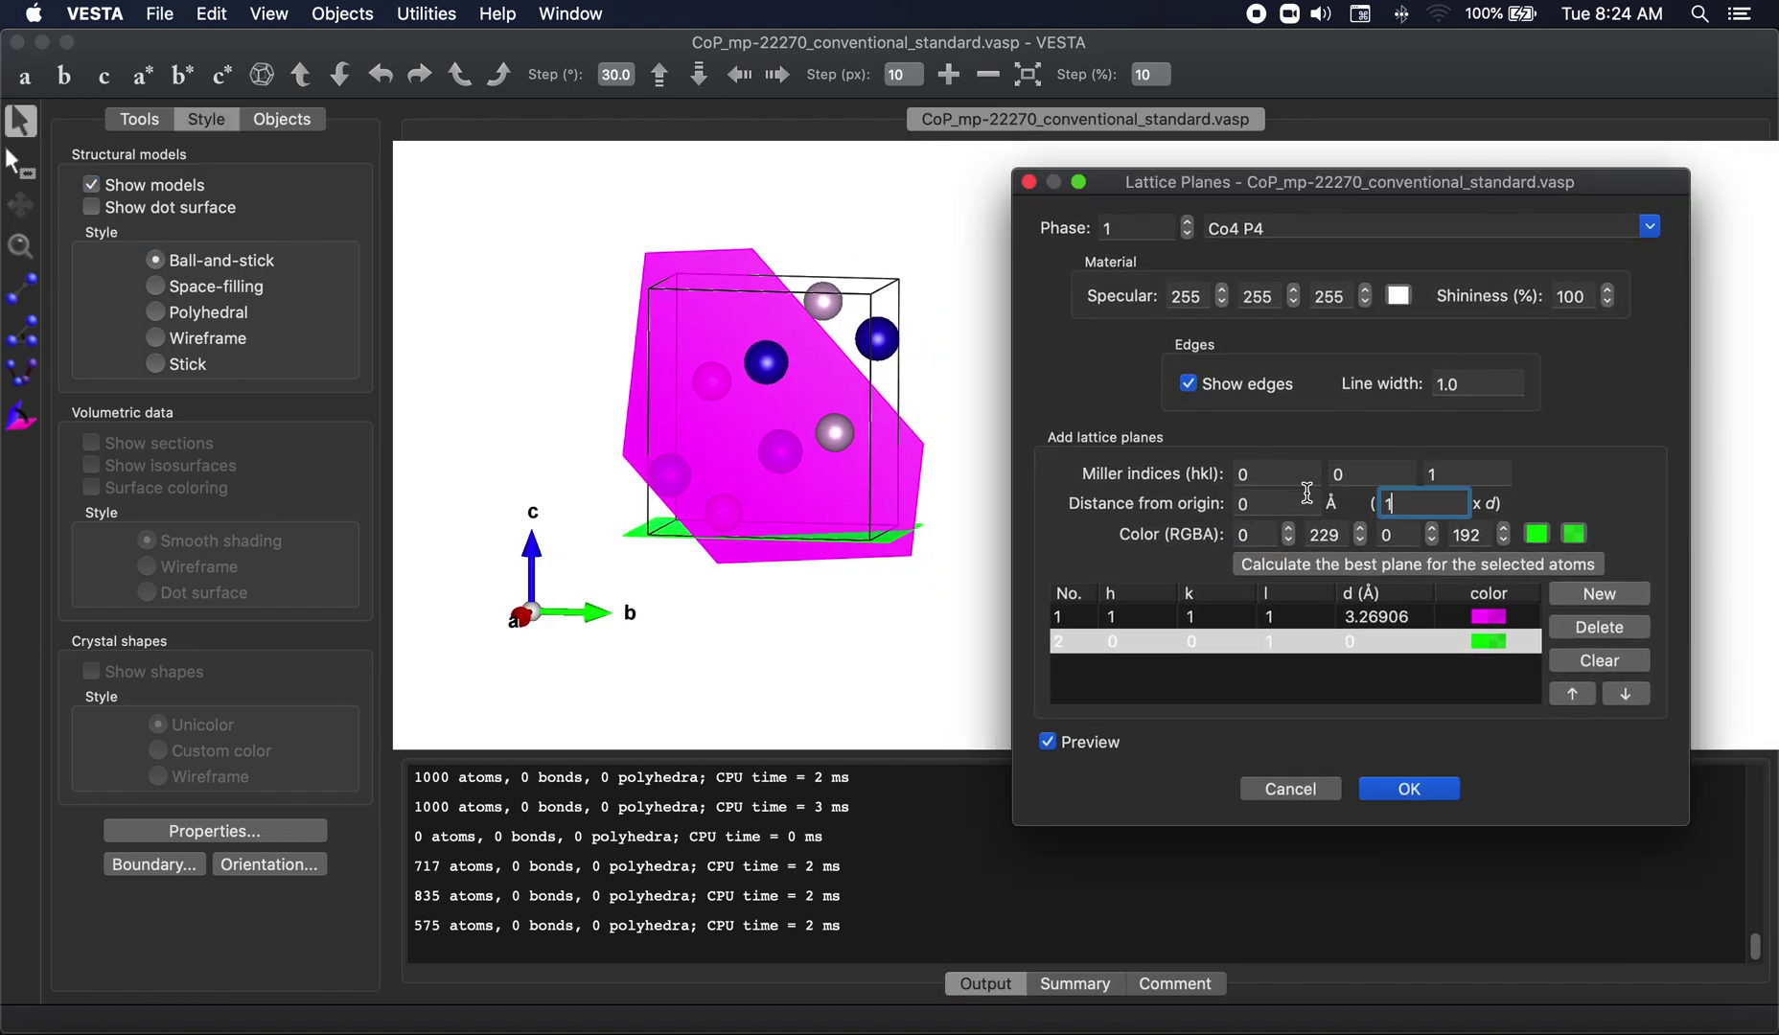
key("Return")
left_click(969, 479)
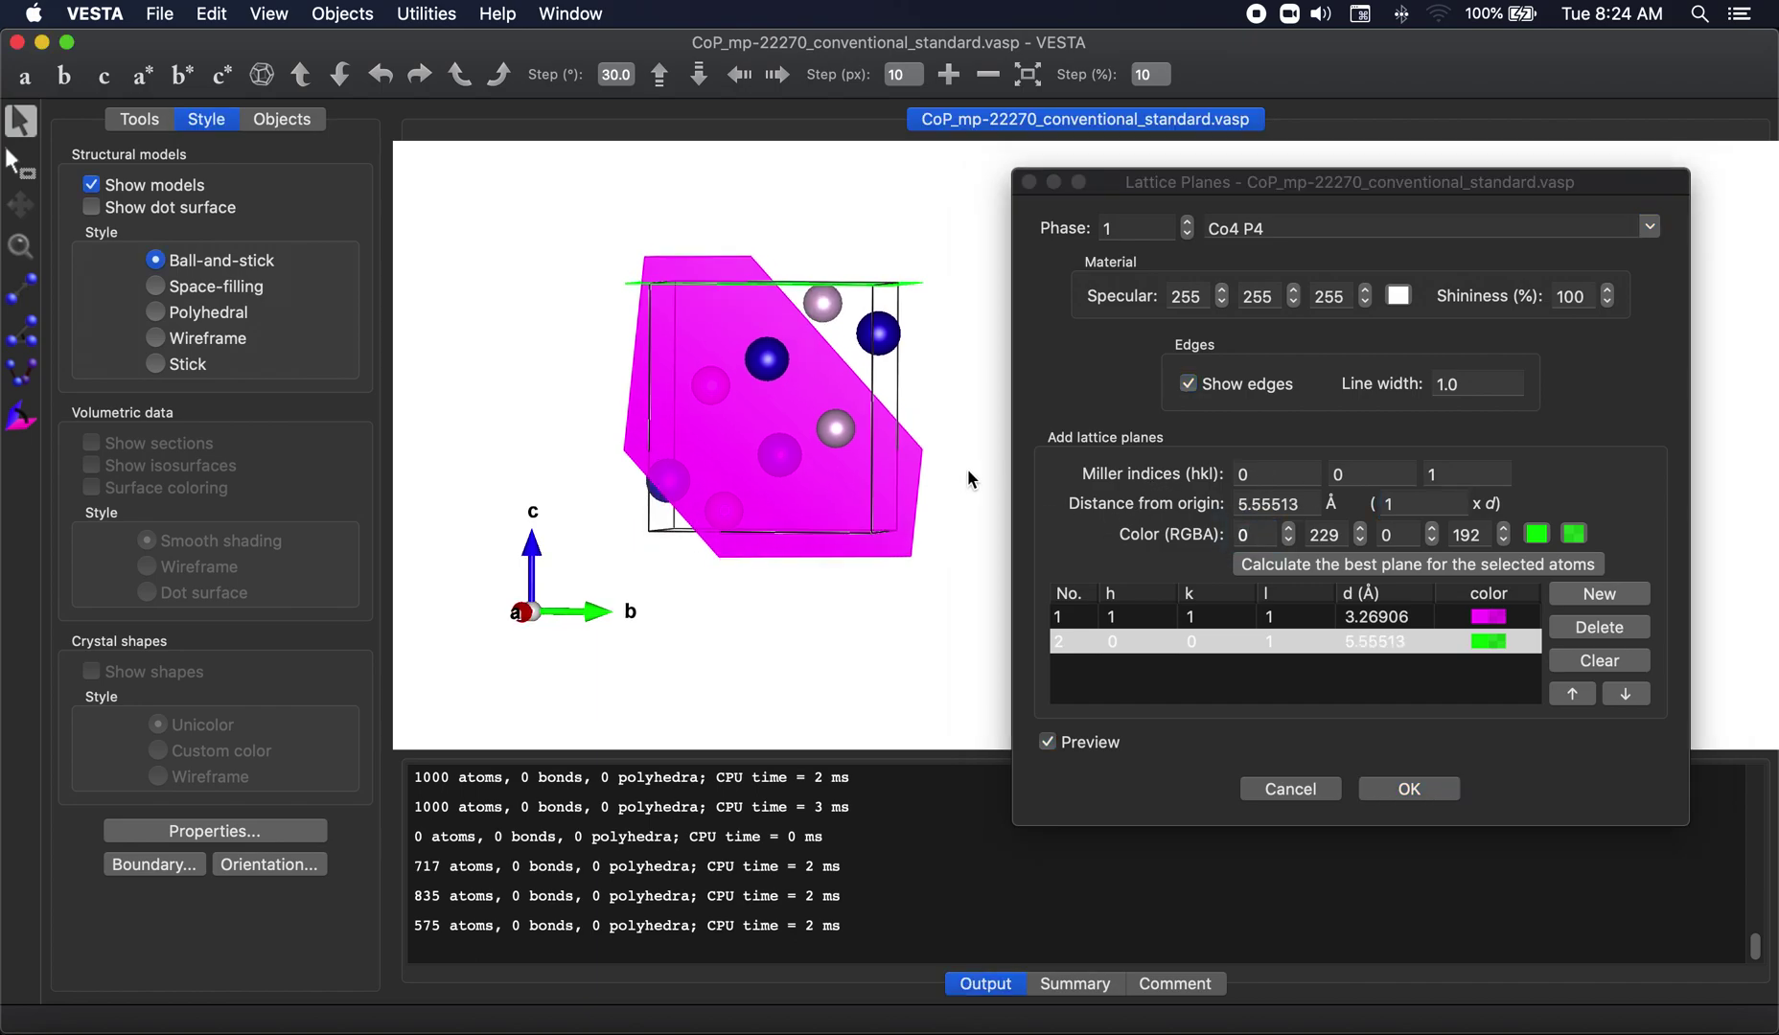
Step: Change the (001) plane's distance multiplier to 2, then to 0.5 (2.77756 Å)
left_click(1107, 474)
type("2")
key("Tab")
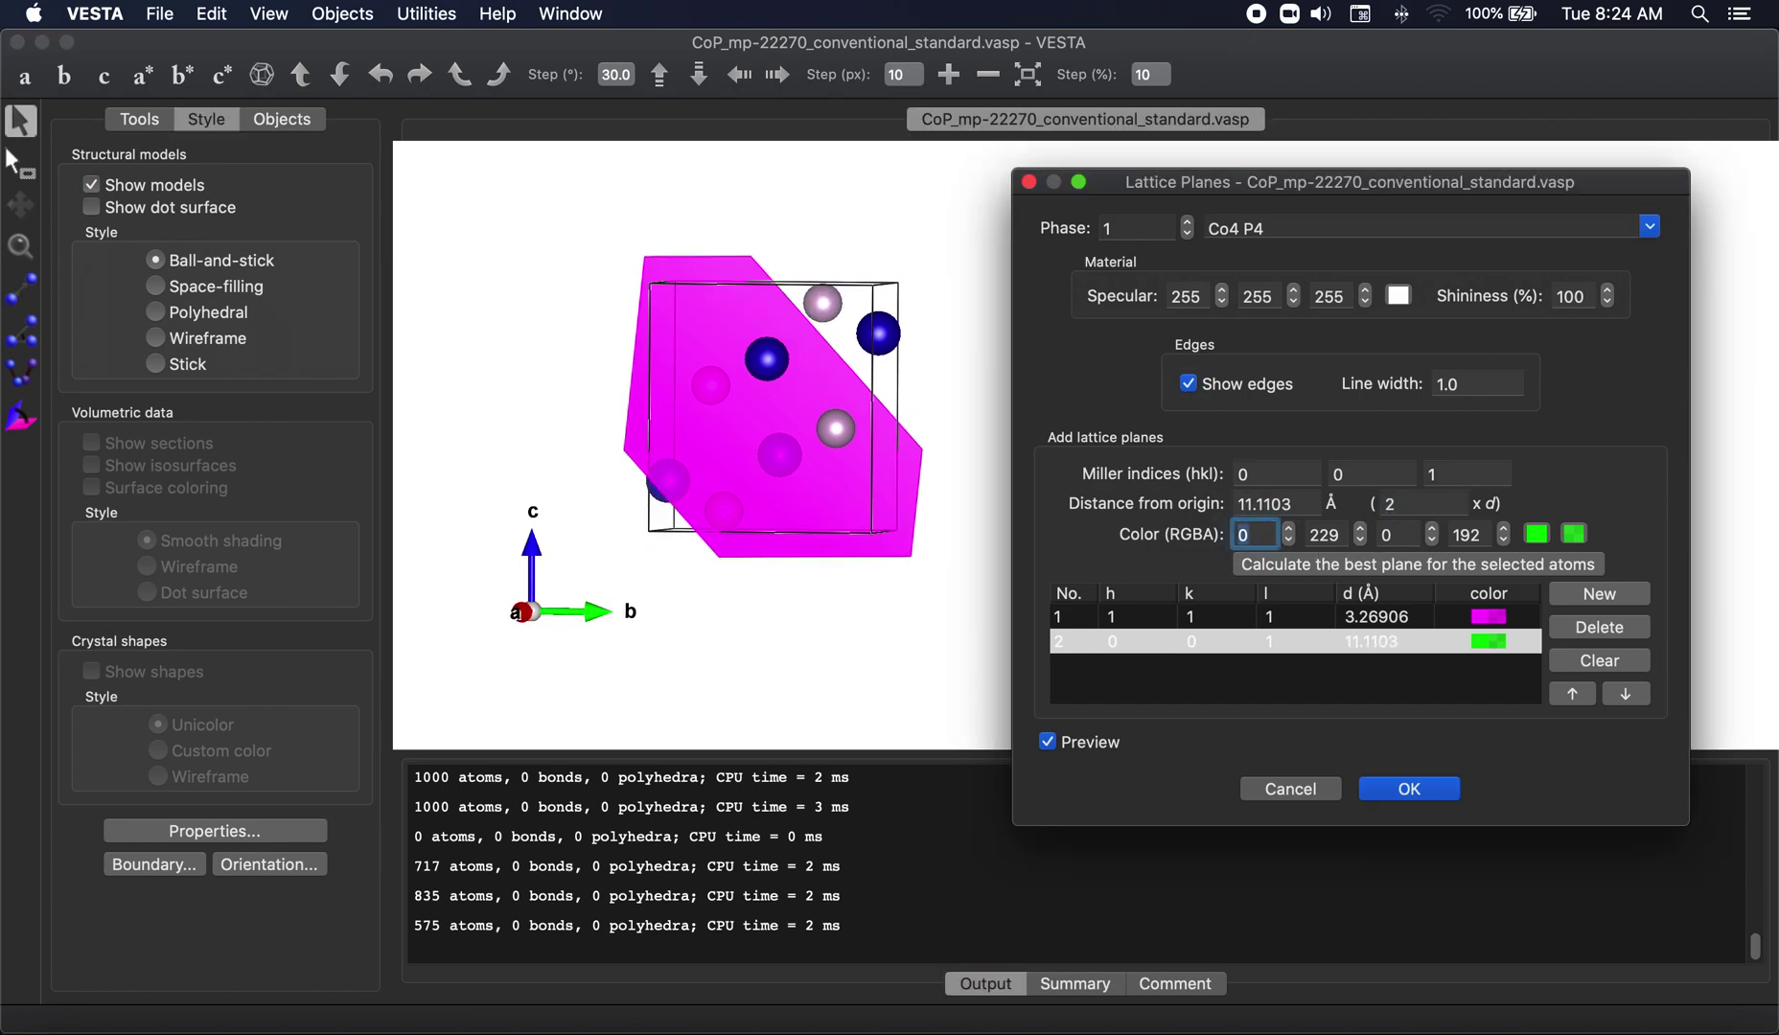
left_click_drag(758, 132, 887, 202)
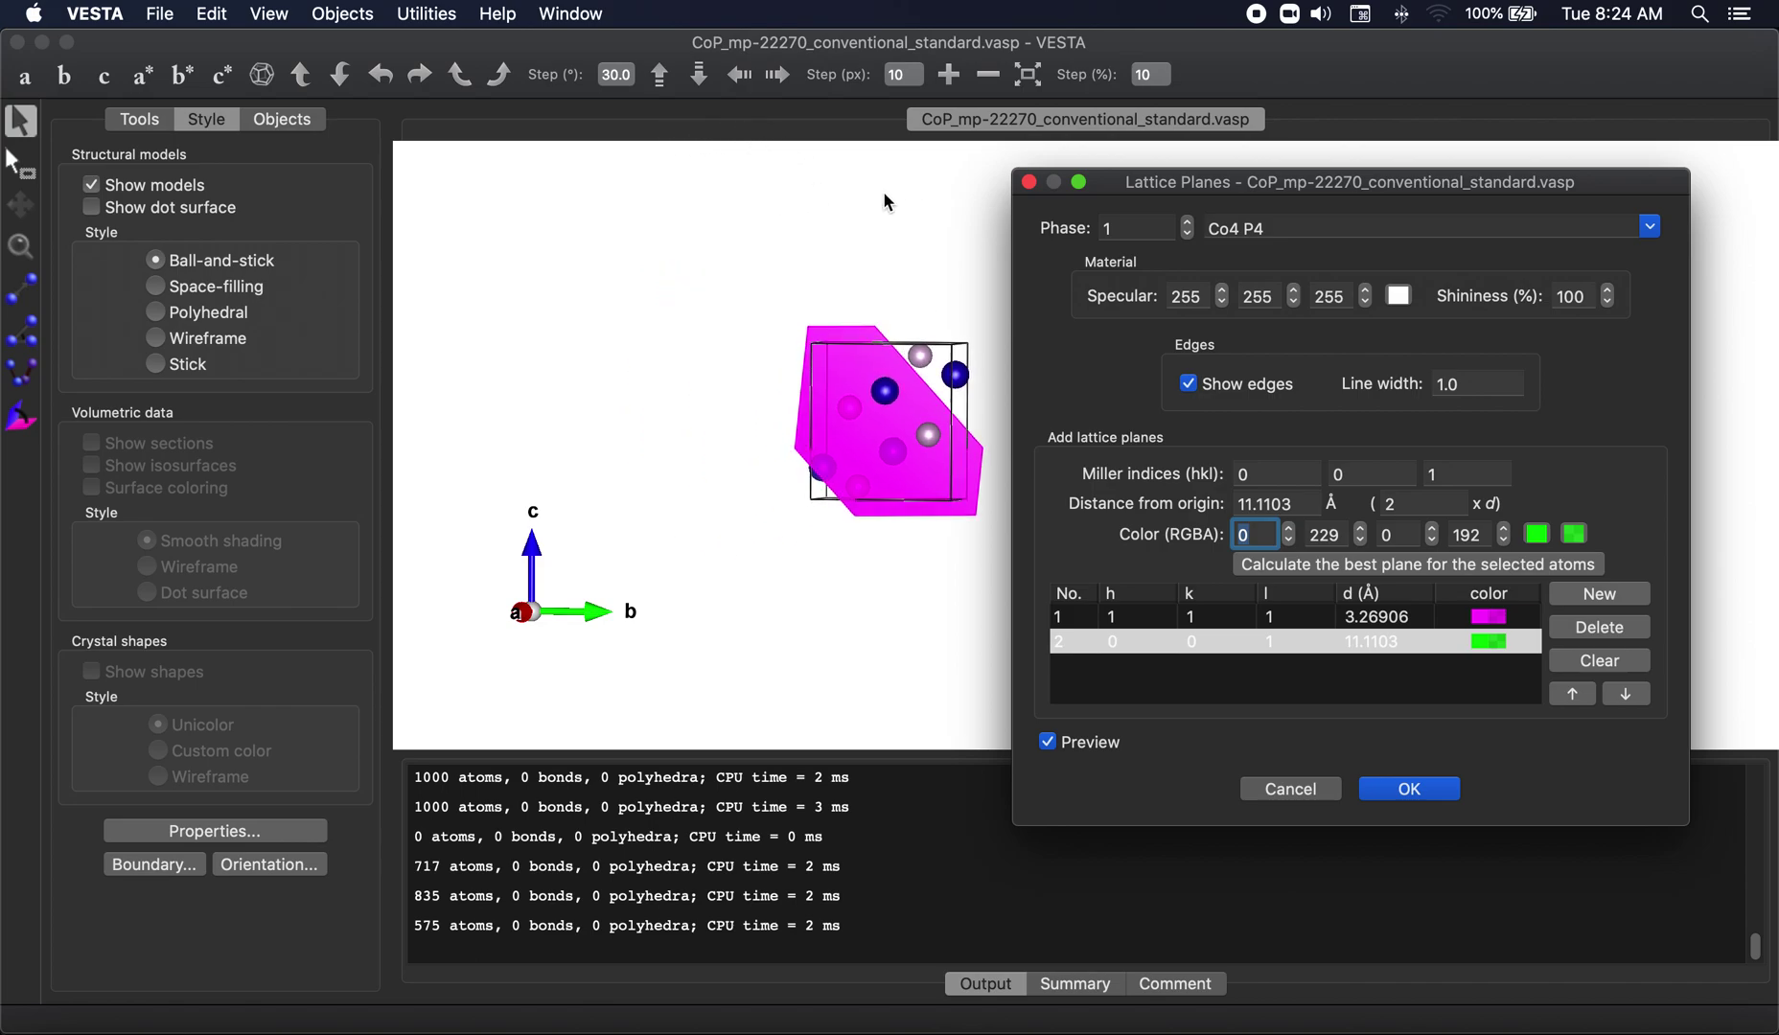
left_click(1402, 504)
key("BackSpace")
type("0.5")
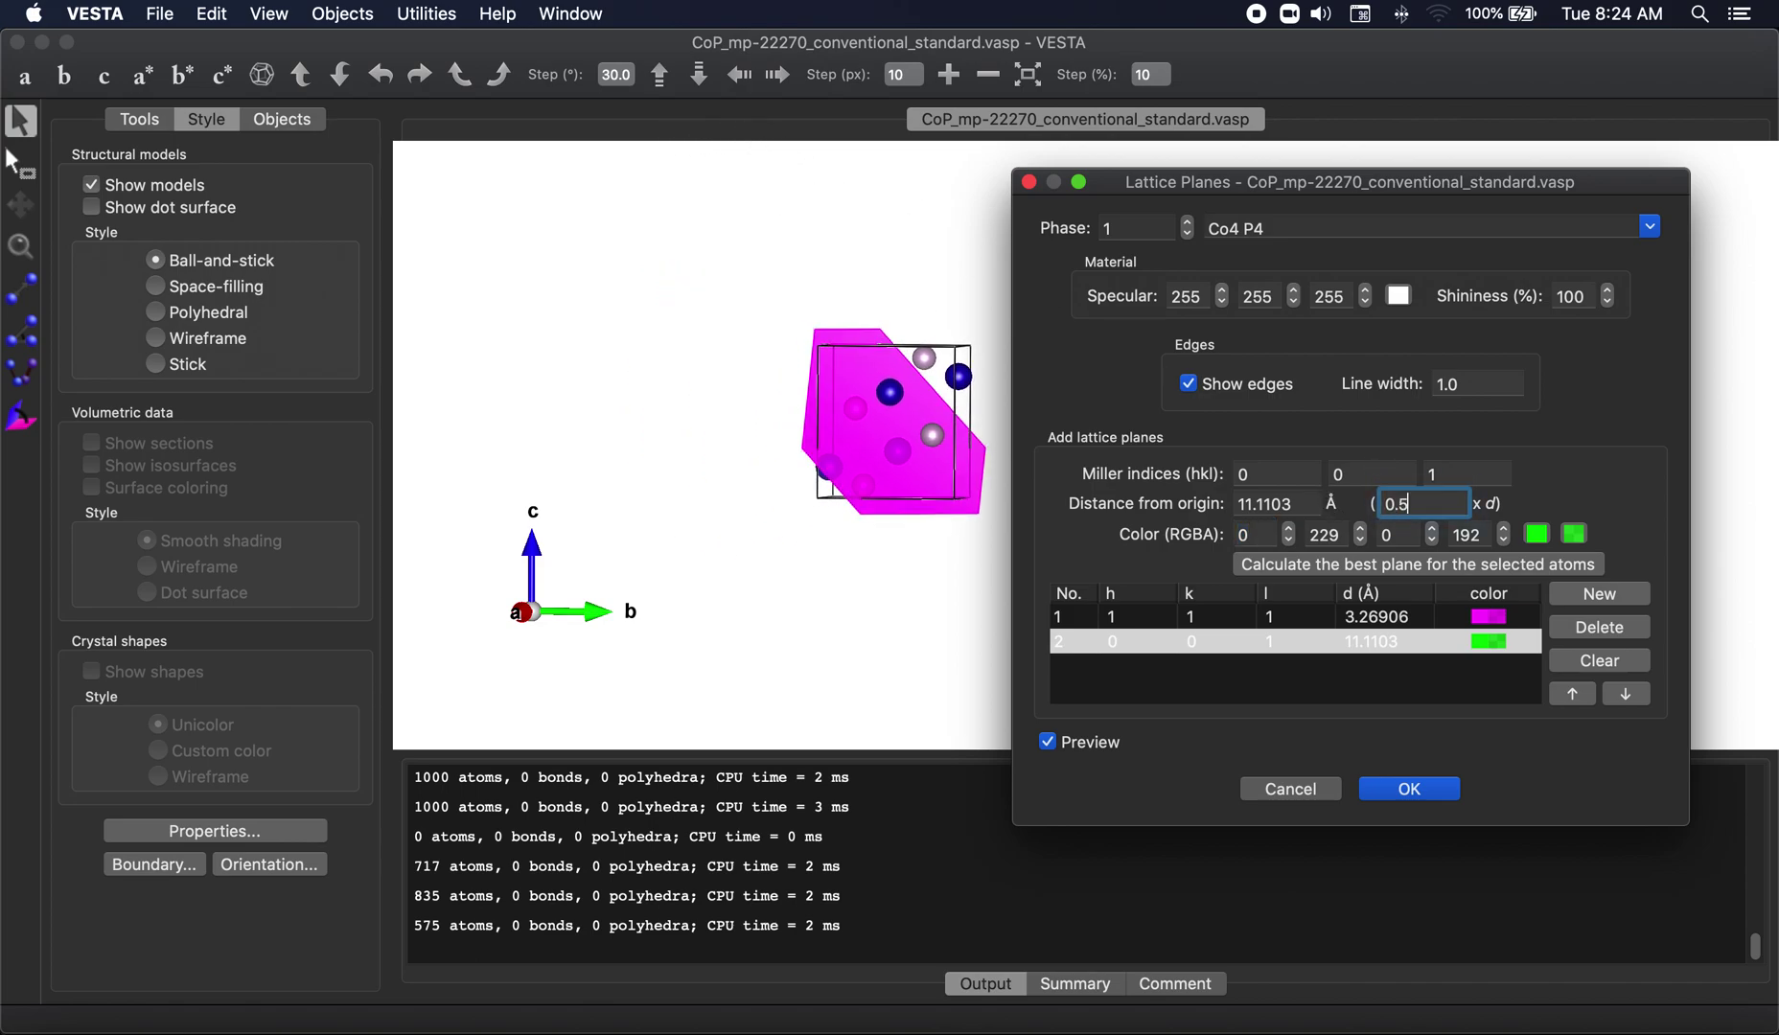
key("Tab")
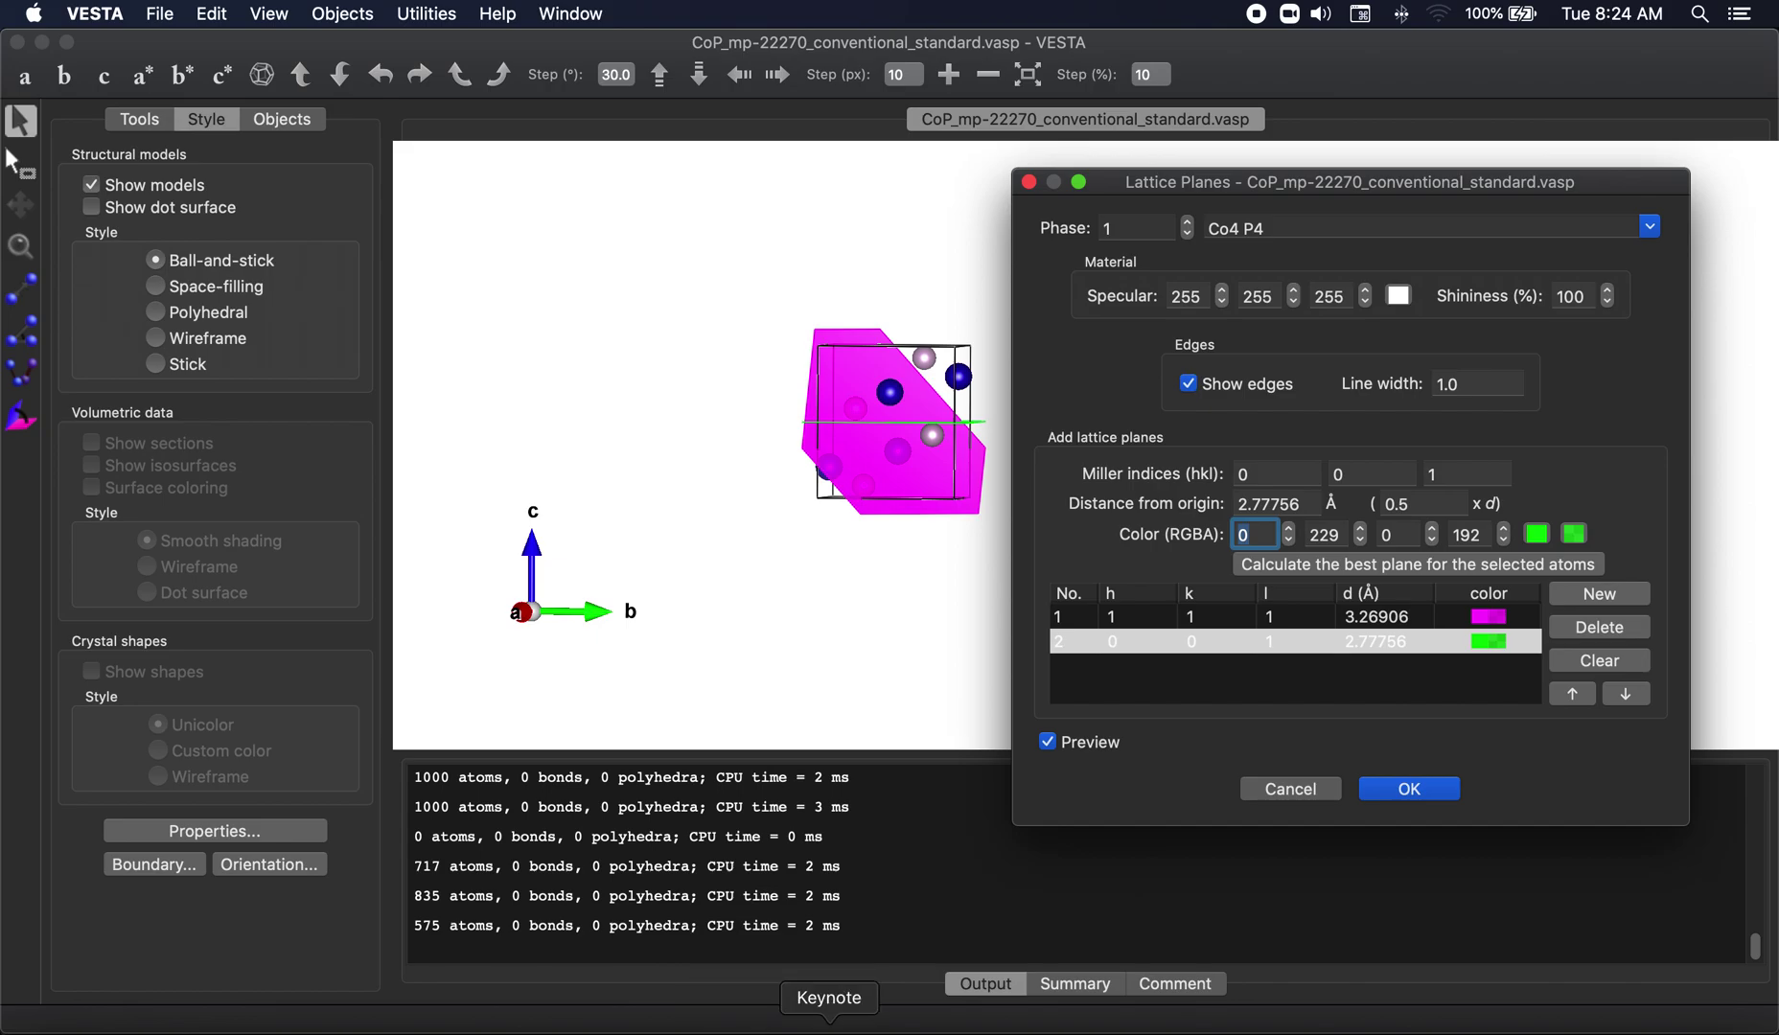
Step: In Keynote, delete the upper black cover to reveal the [0 0 const*1] equation
left_click(830, 1020)
left_click(982, 518)
key("Delete")
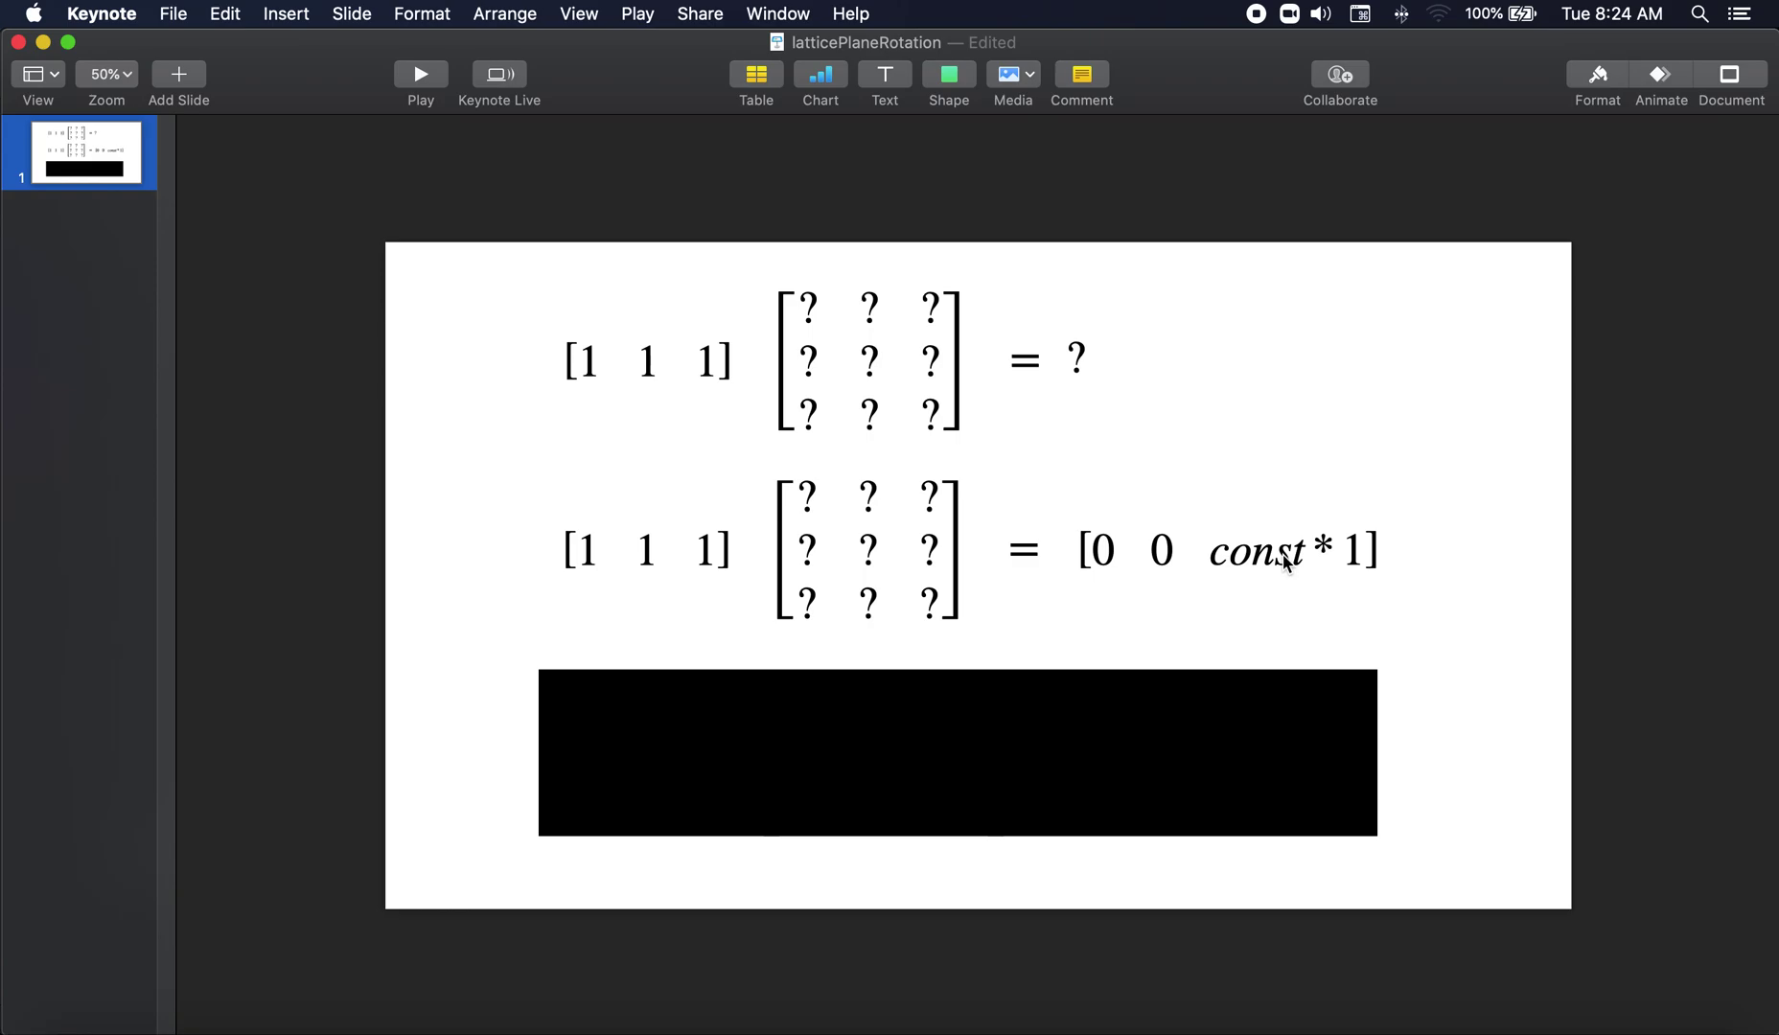
left_click(1188, 688)
Step: Delete the selected black box to reveal the matrix mapping [1 1 1] to [0 0 3]
key("Delete")
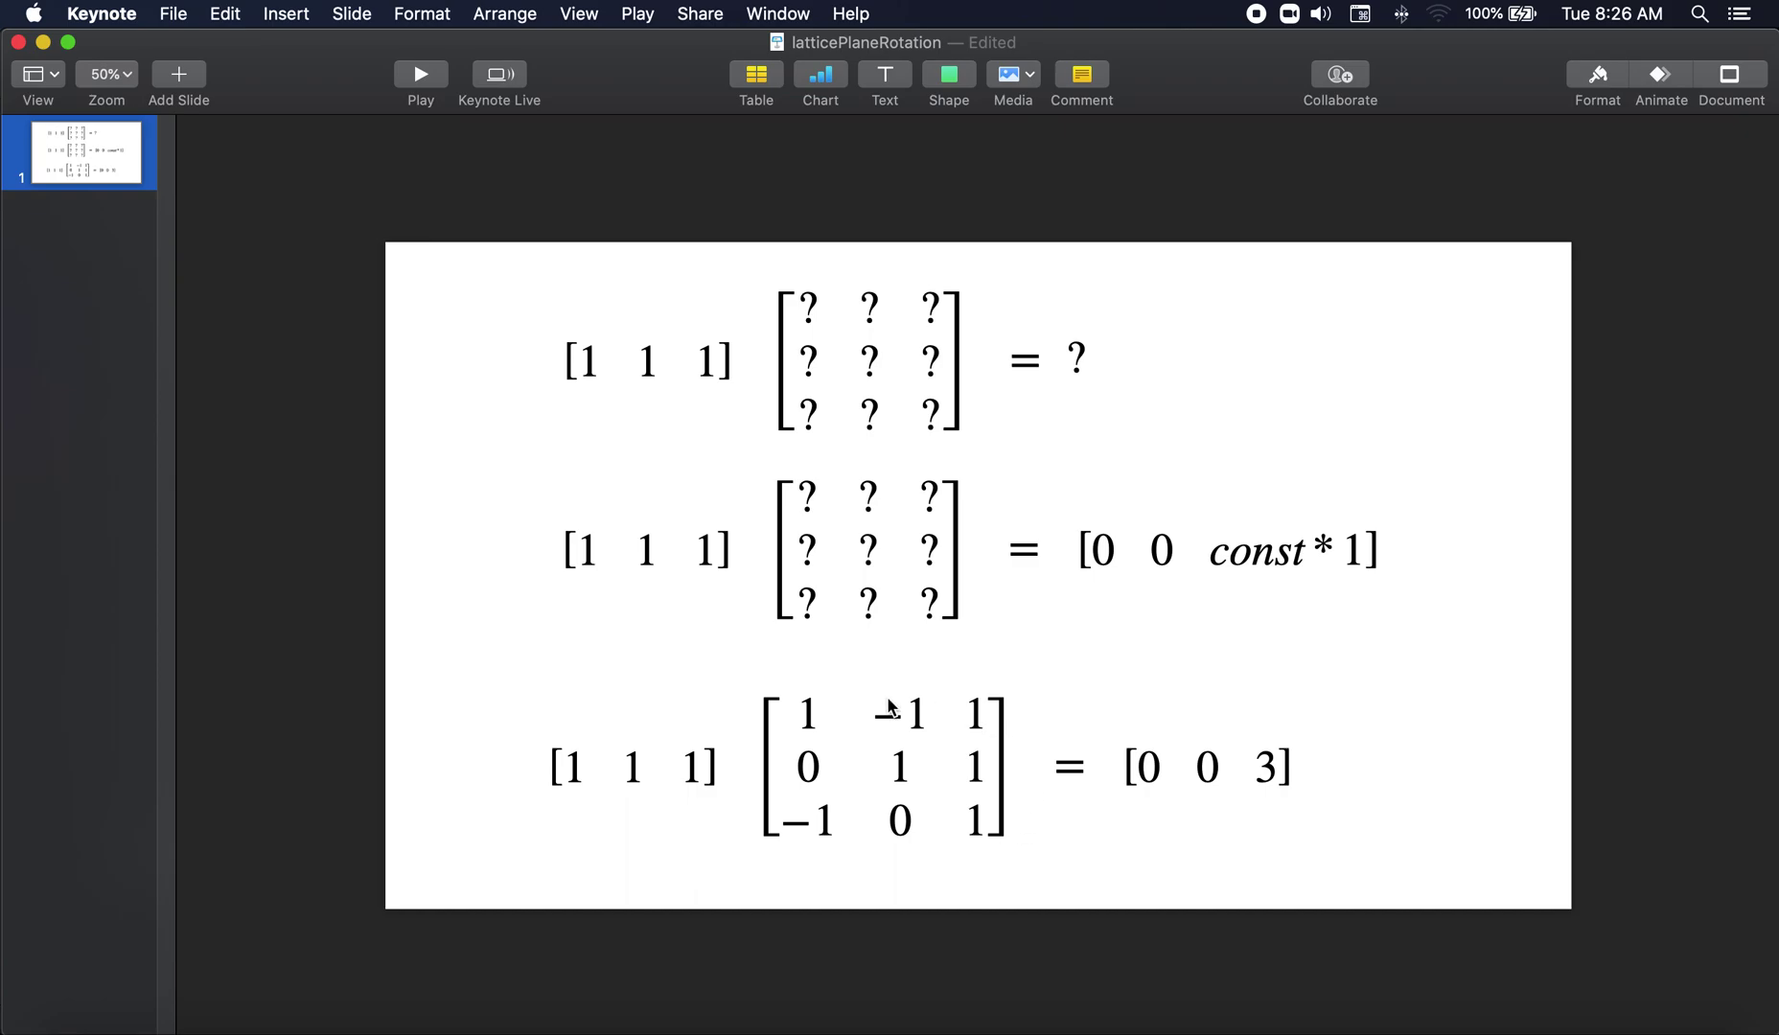
Step: Remove the (001) plane so only (111) remains, and reposition the model
left_click(1017, 1019)
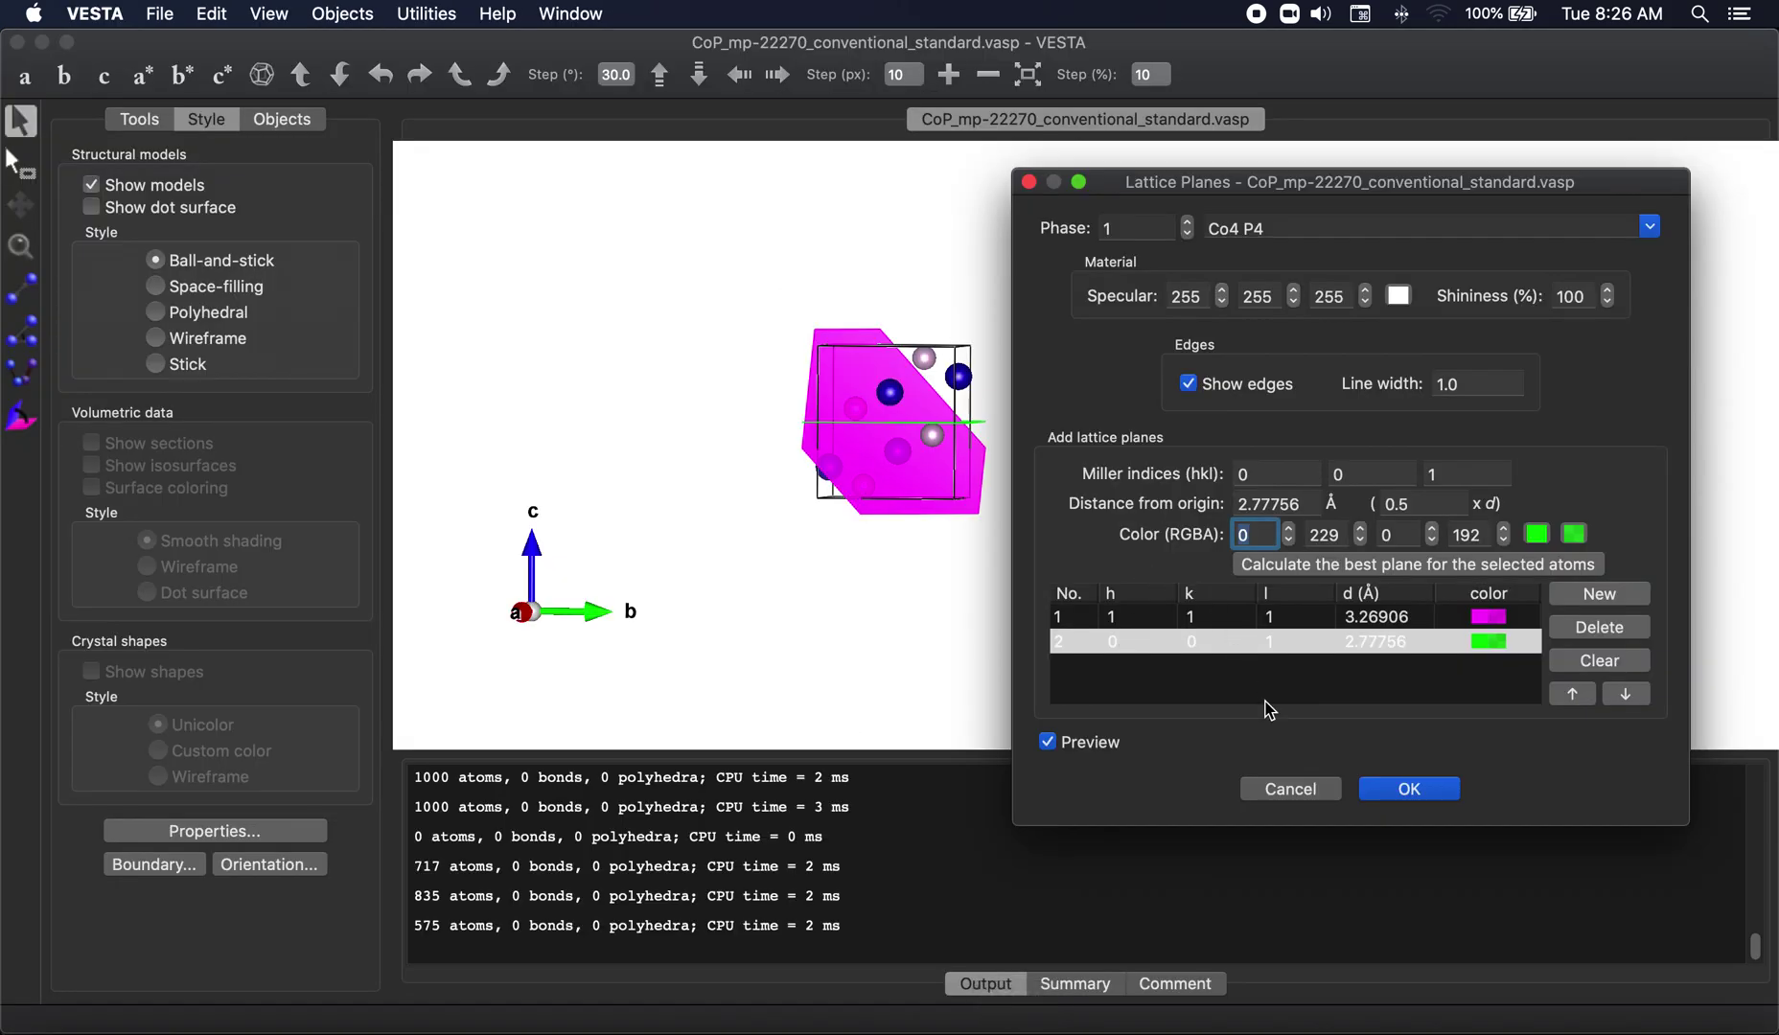
left_click(1582, 626)
left_click(1408, 788)
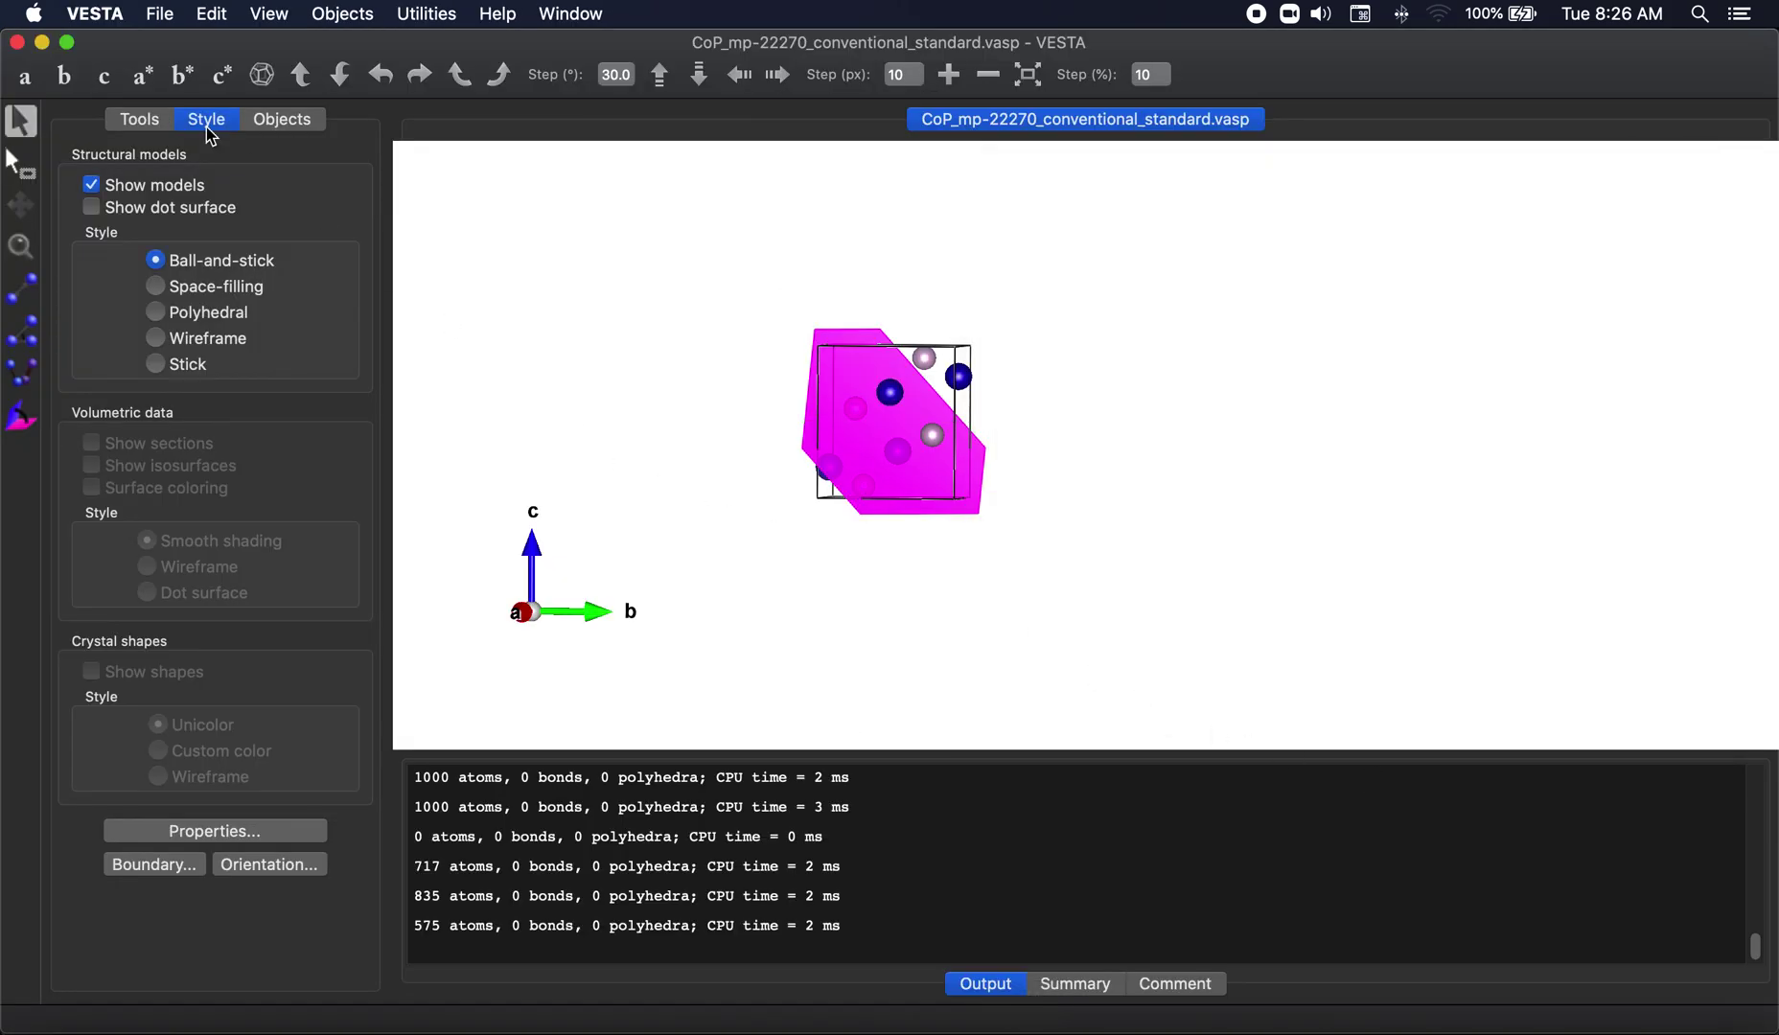
left_click_drag(786, 316, 733, 290)
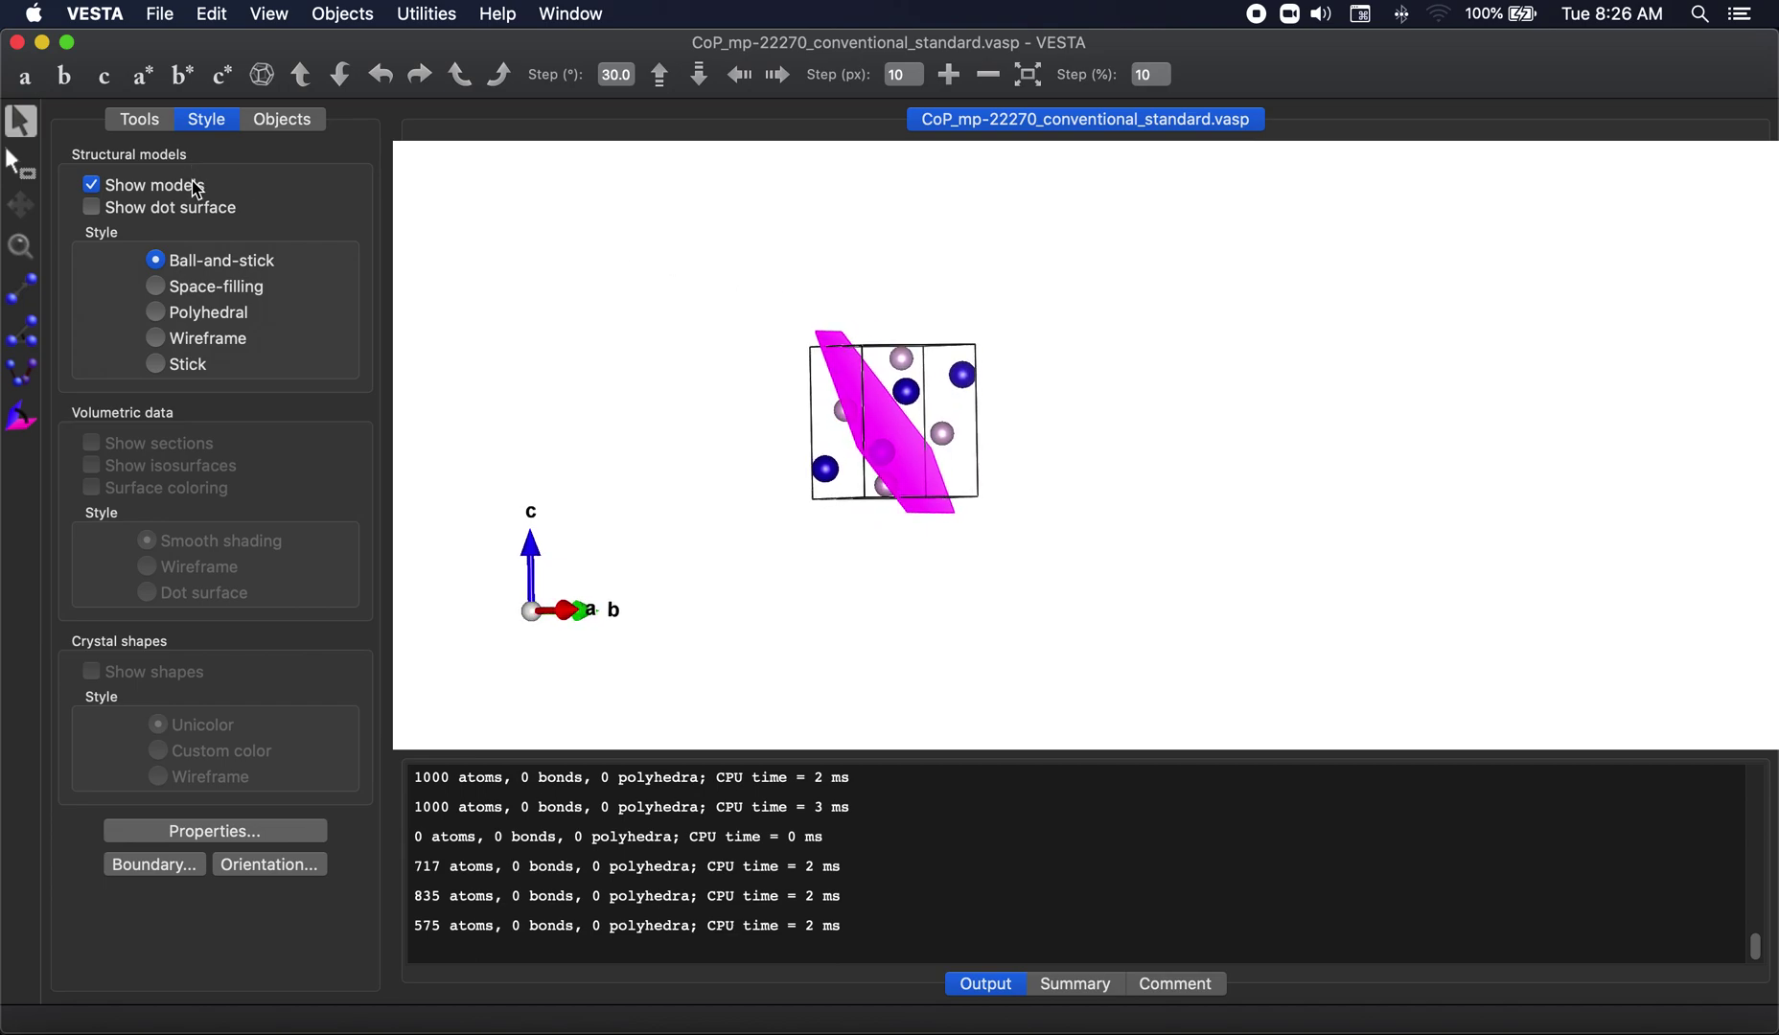
left_click(21, 205)
left_click_drag(894, 324, 1088, 369)
scroll(1045, 383, "up", 3)
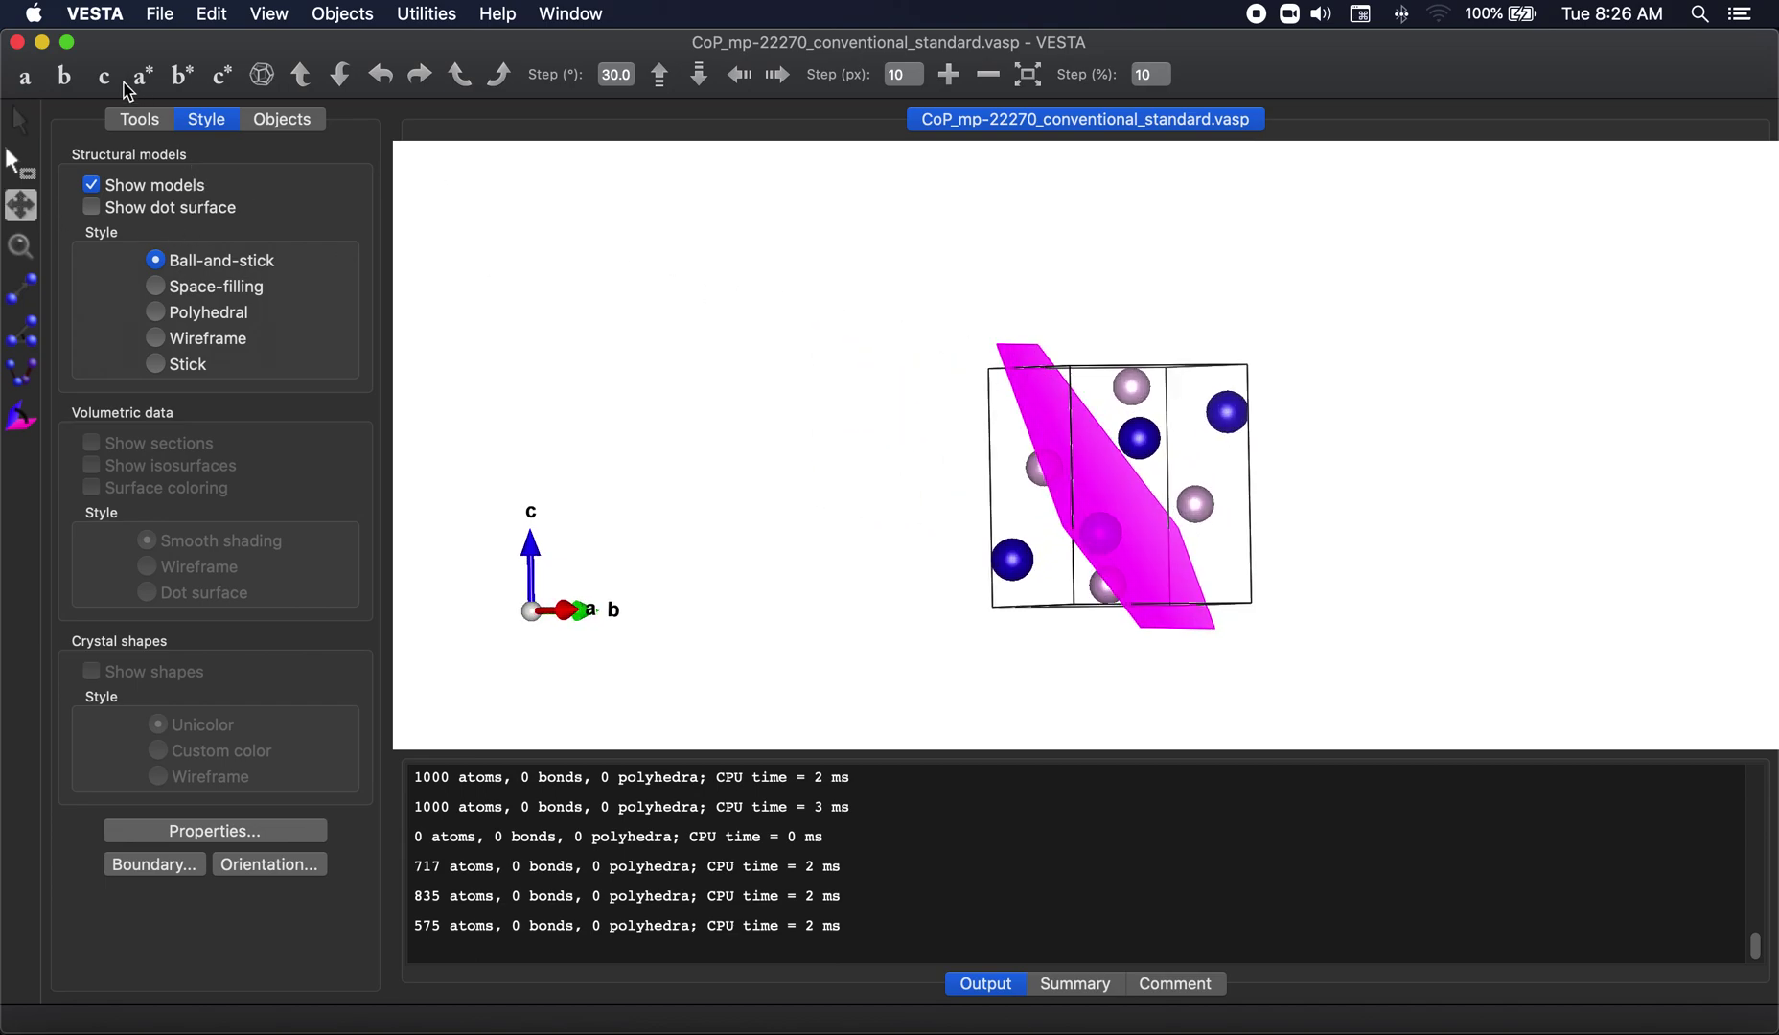
Step: Open the Phase unit-cell transformation matrix and set P23 and P13 to 1
left_click(206, 15)
mouse_move(273, 116)
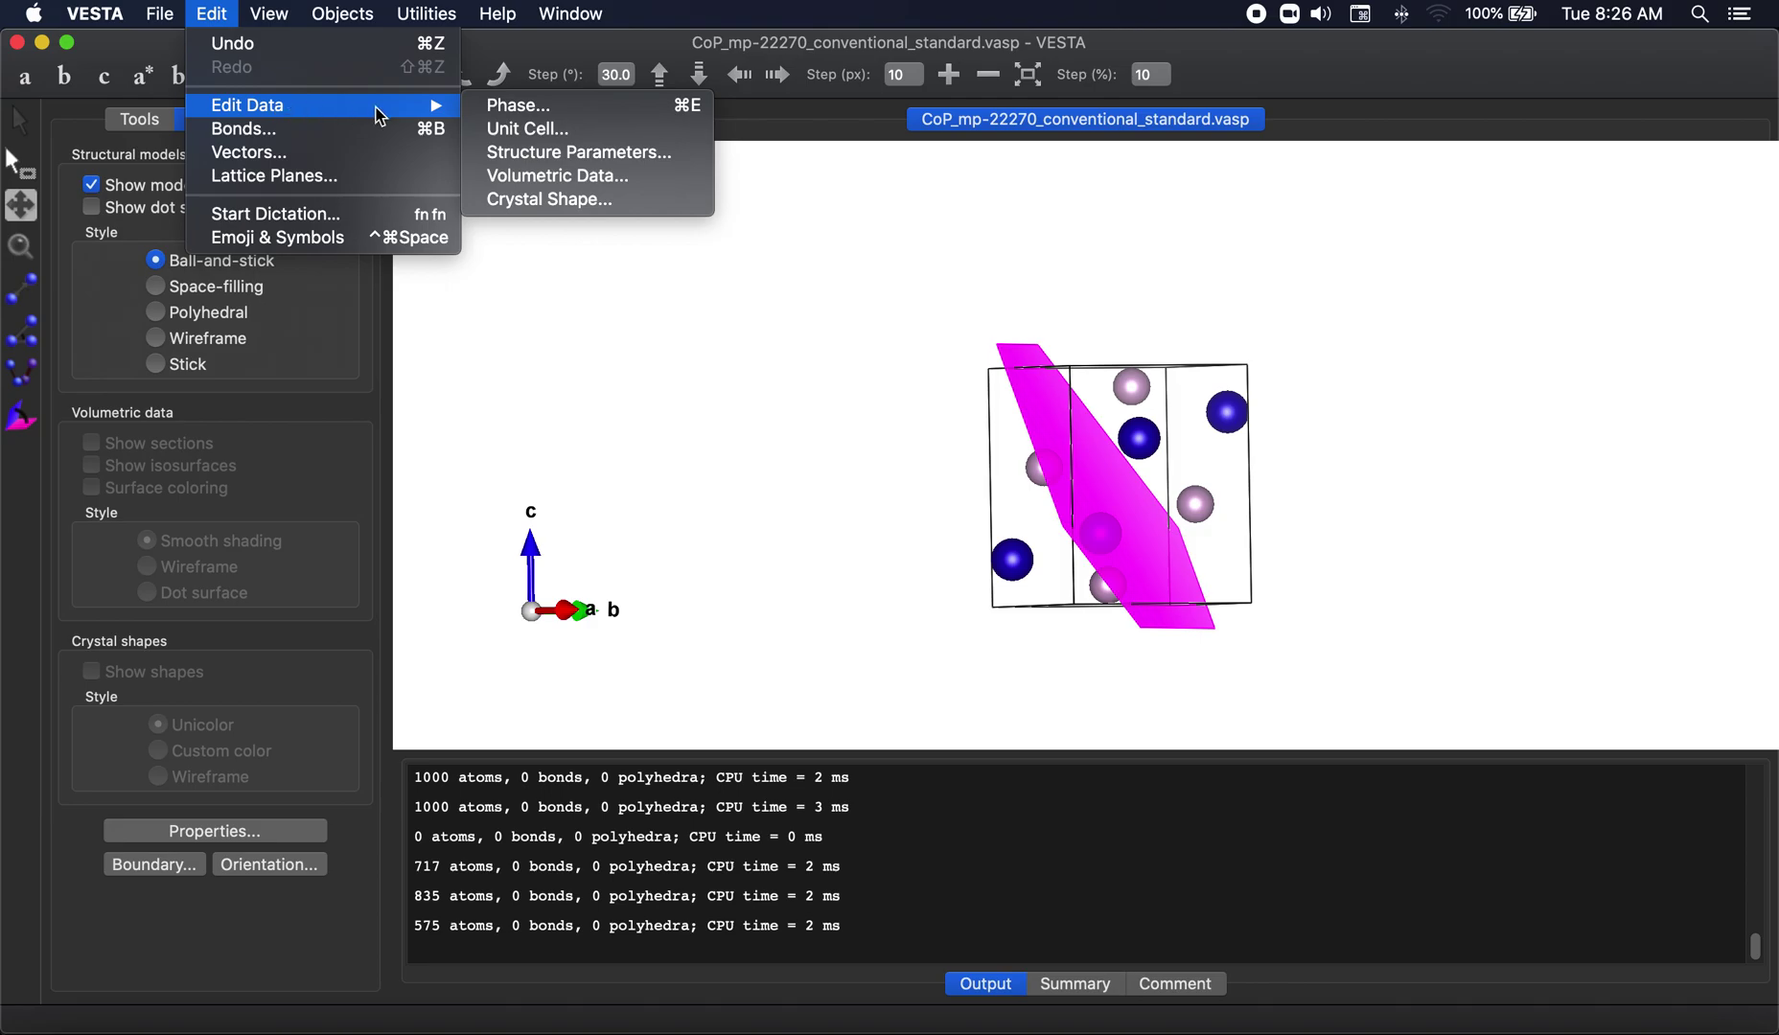
left_click(505, 108)
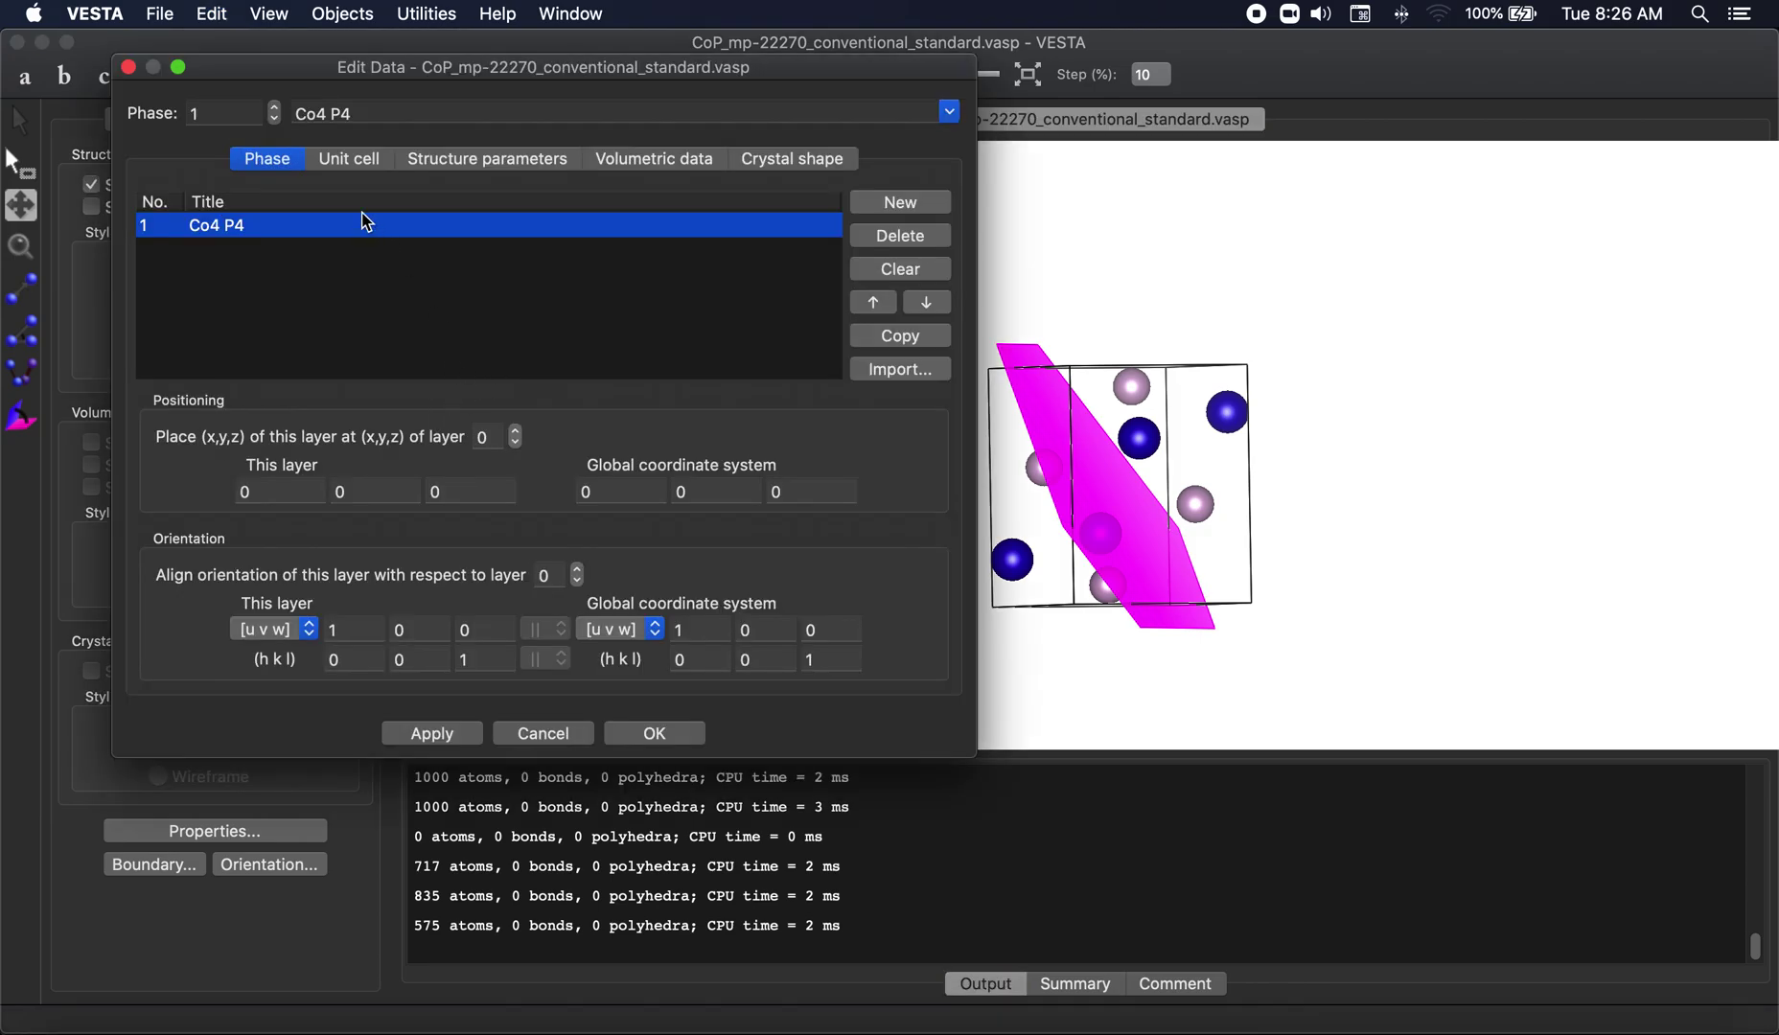
left_click(338, 161)
left_click(316, 475)
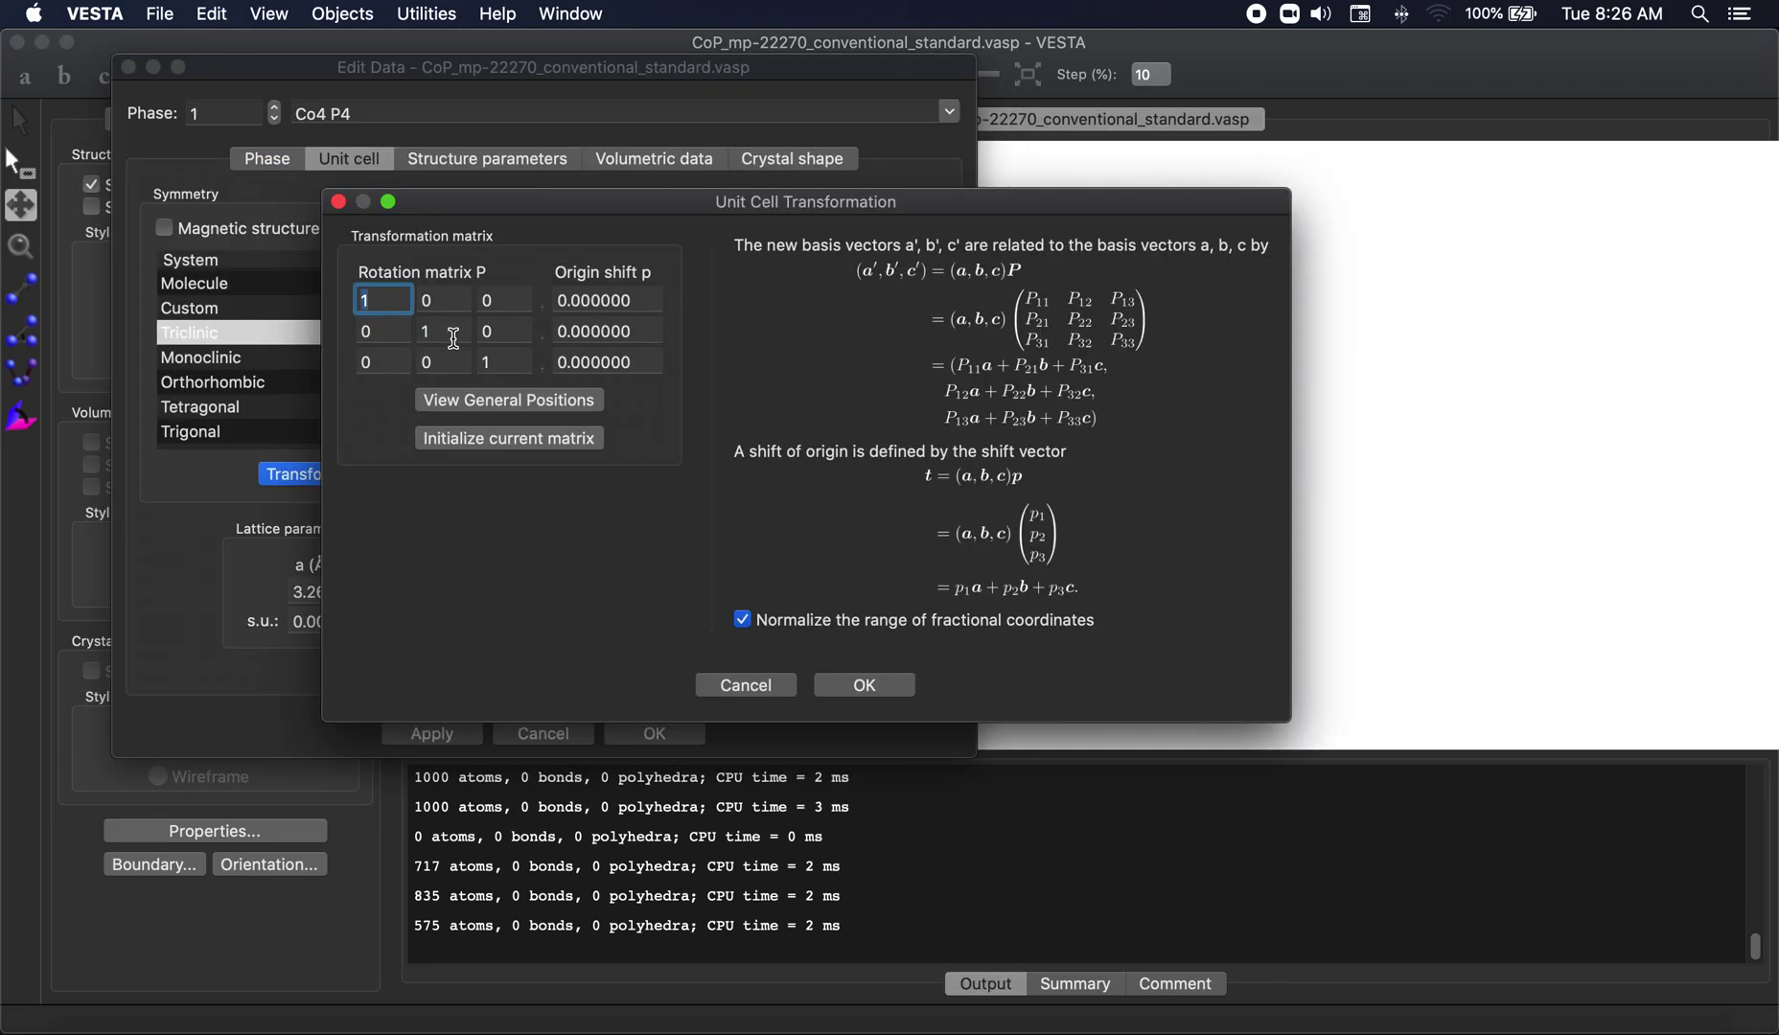
double_click(505, 332)
type("1")
double_click(508, 298)
type("1")
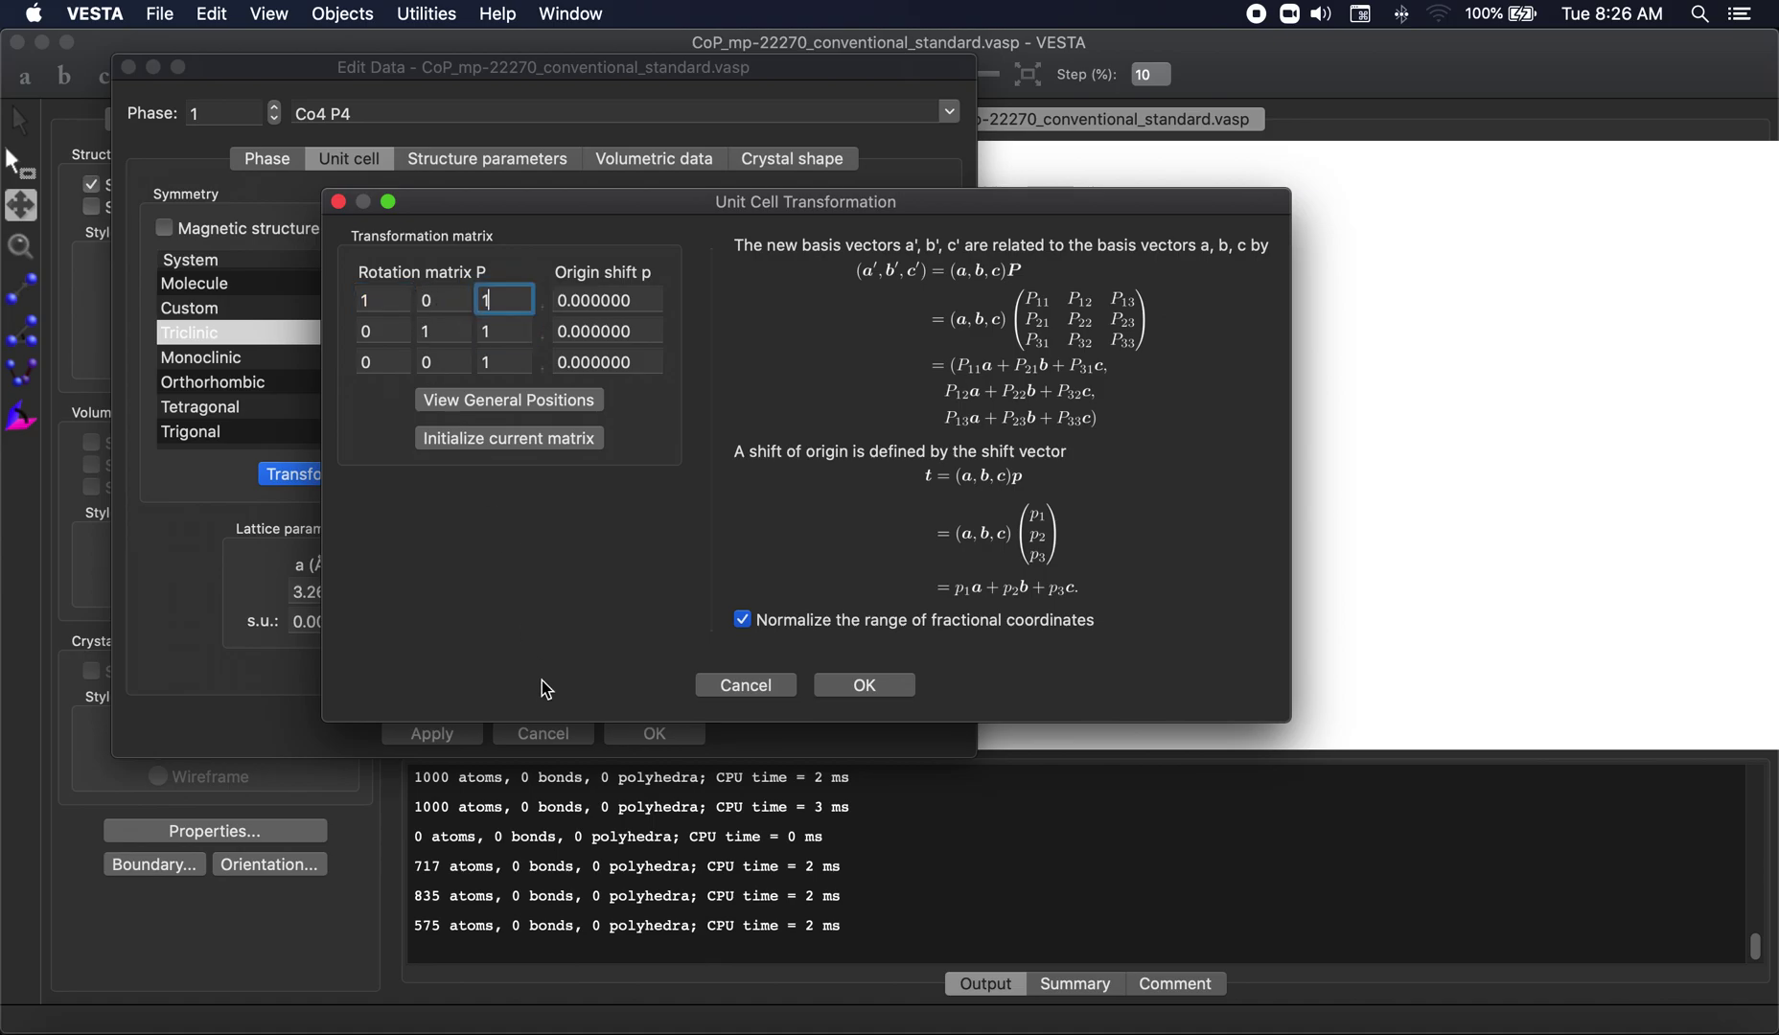
Step: Check the slide, set P31 and P12 to −1, and apply with atom search
left_click(829, 1030)
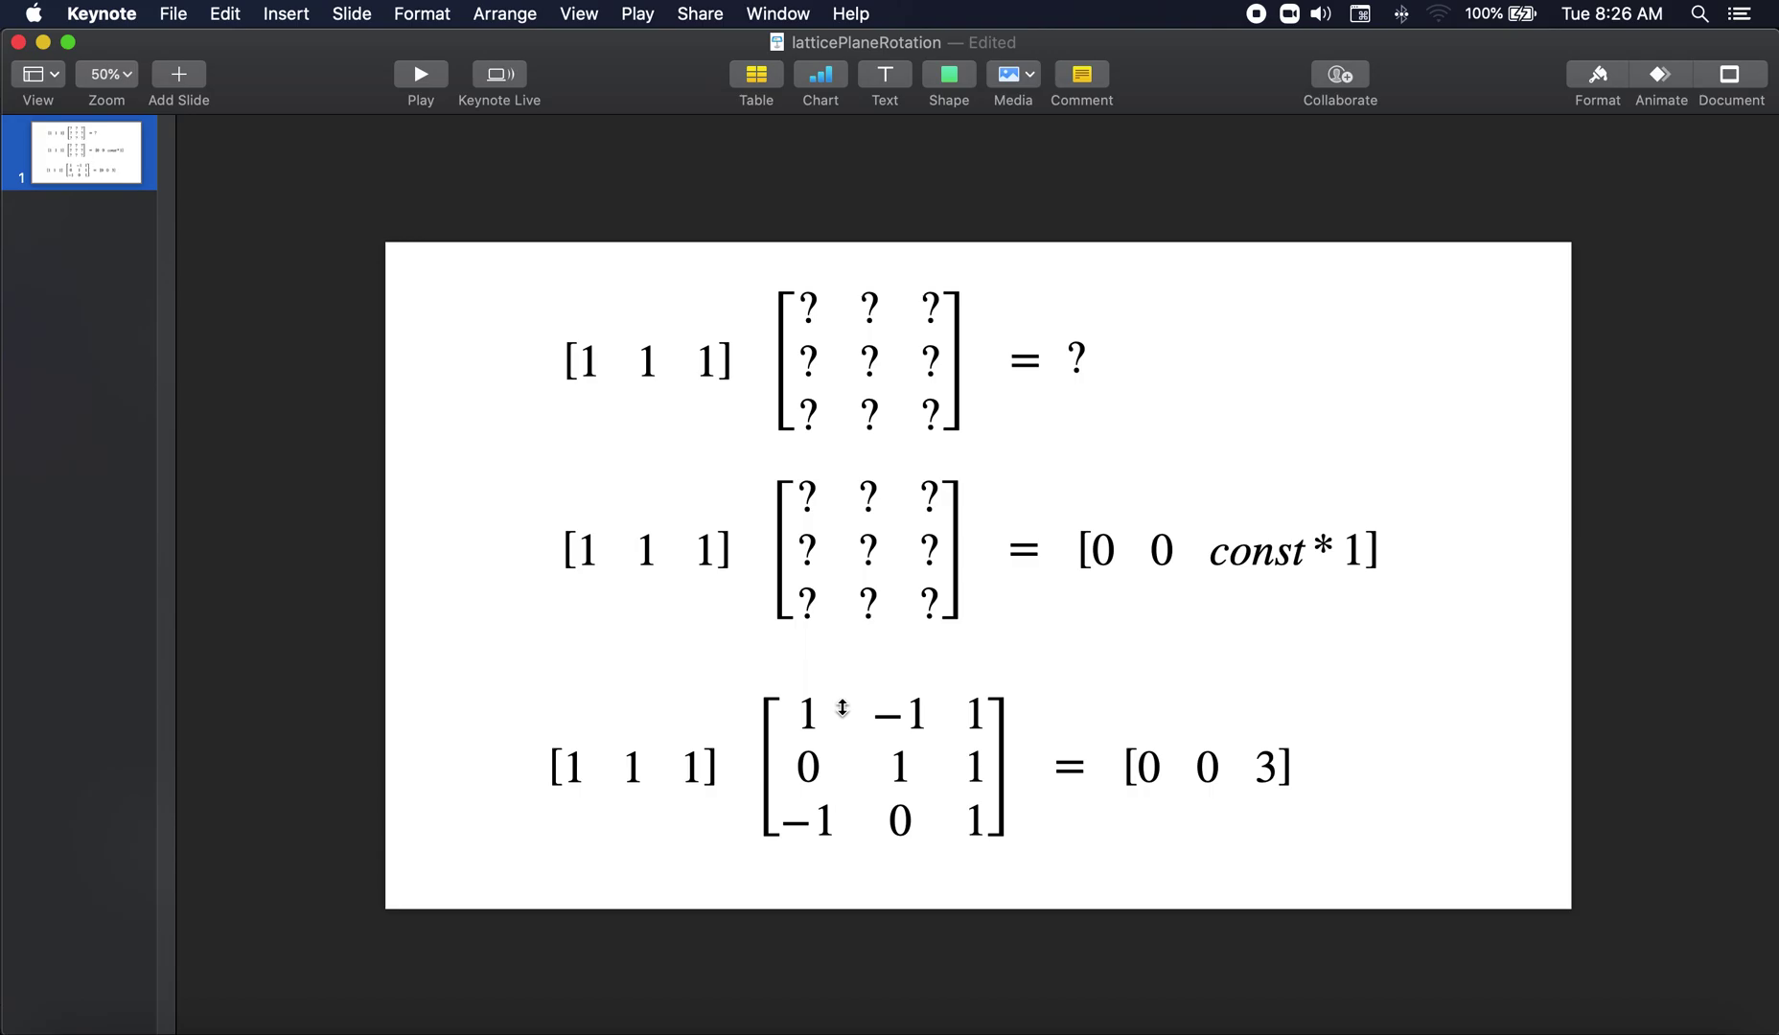
key("super+Tab")
double_click(374, 361)
type("-1")
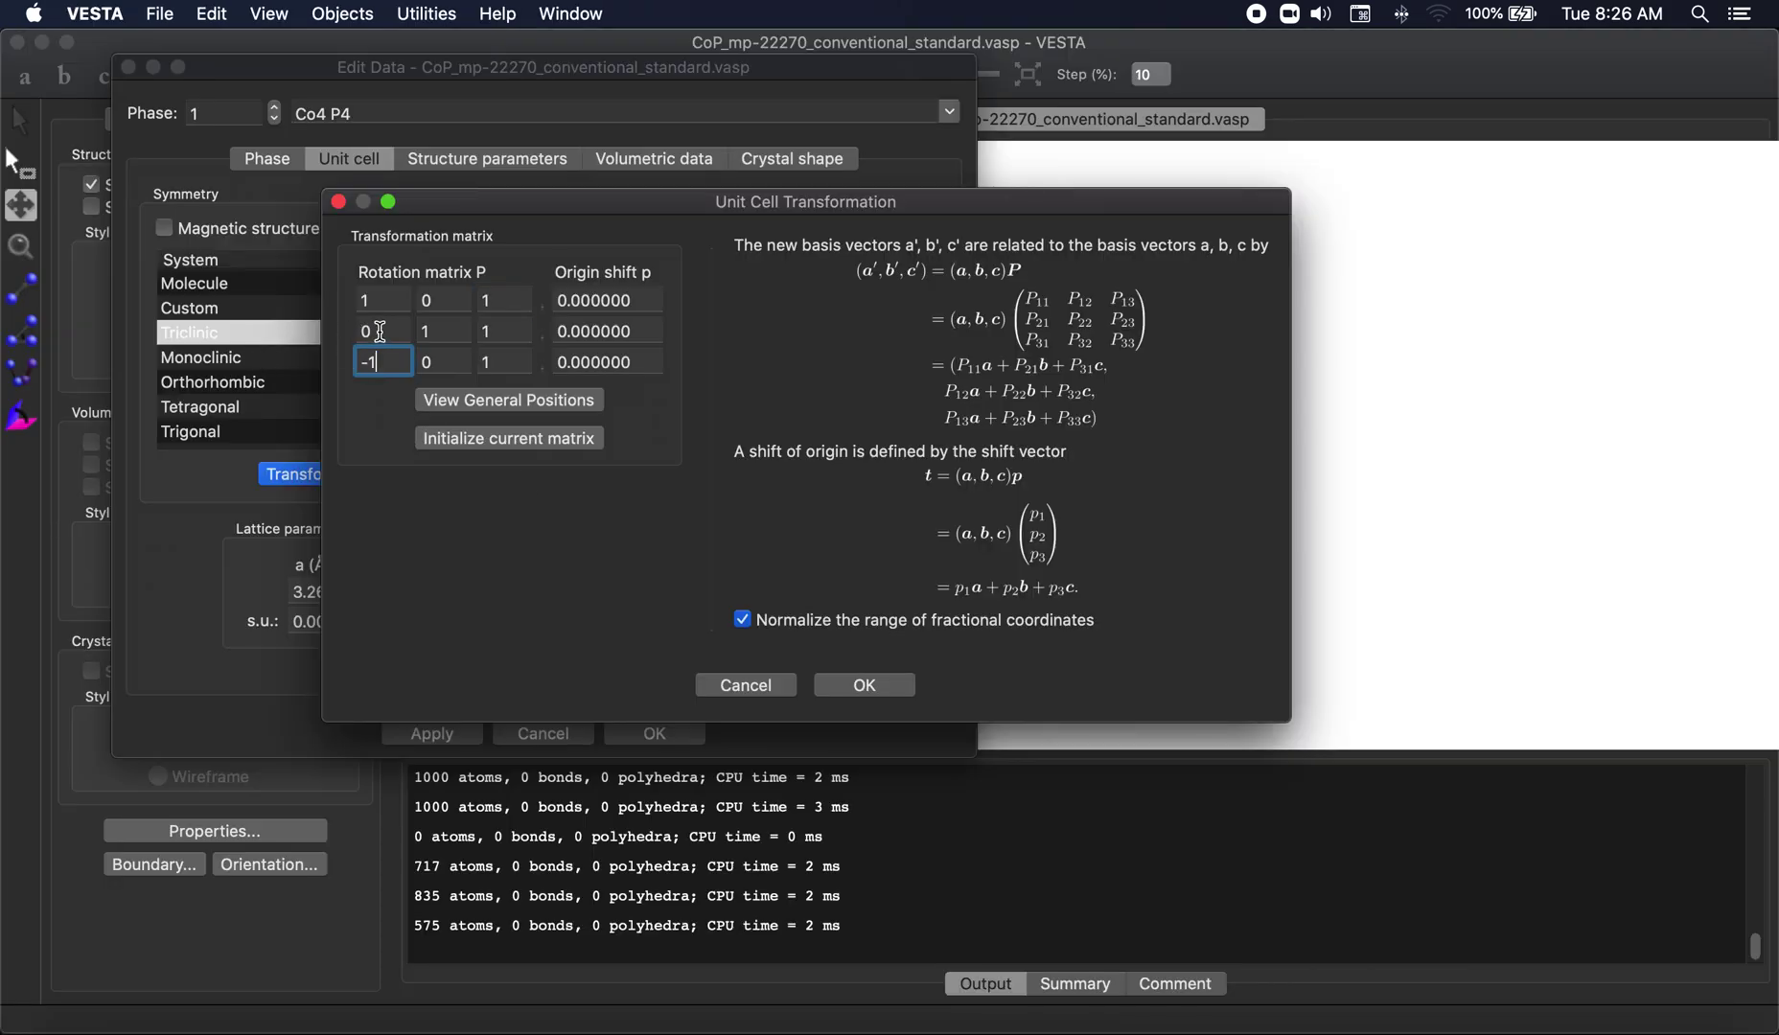
double_click(444, 301)
type("-1")
left_click(878, 686)
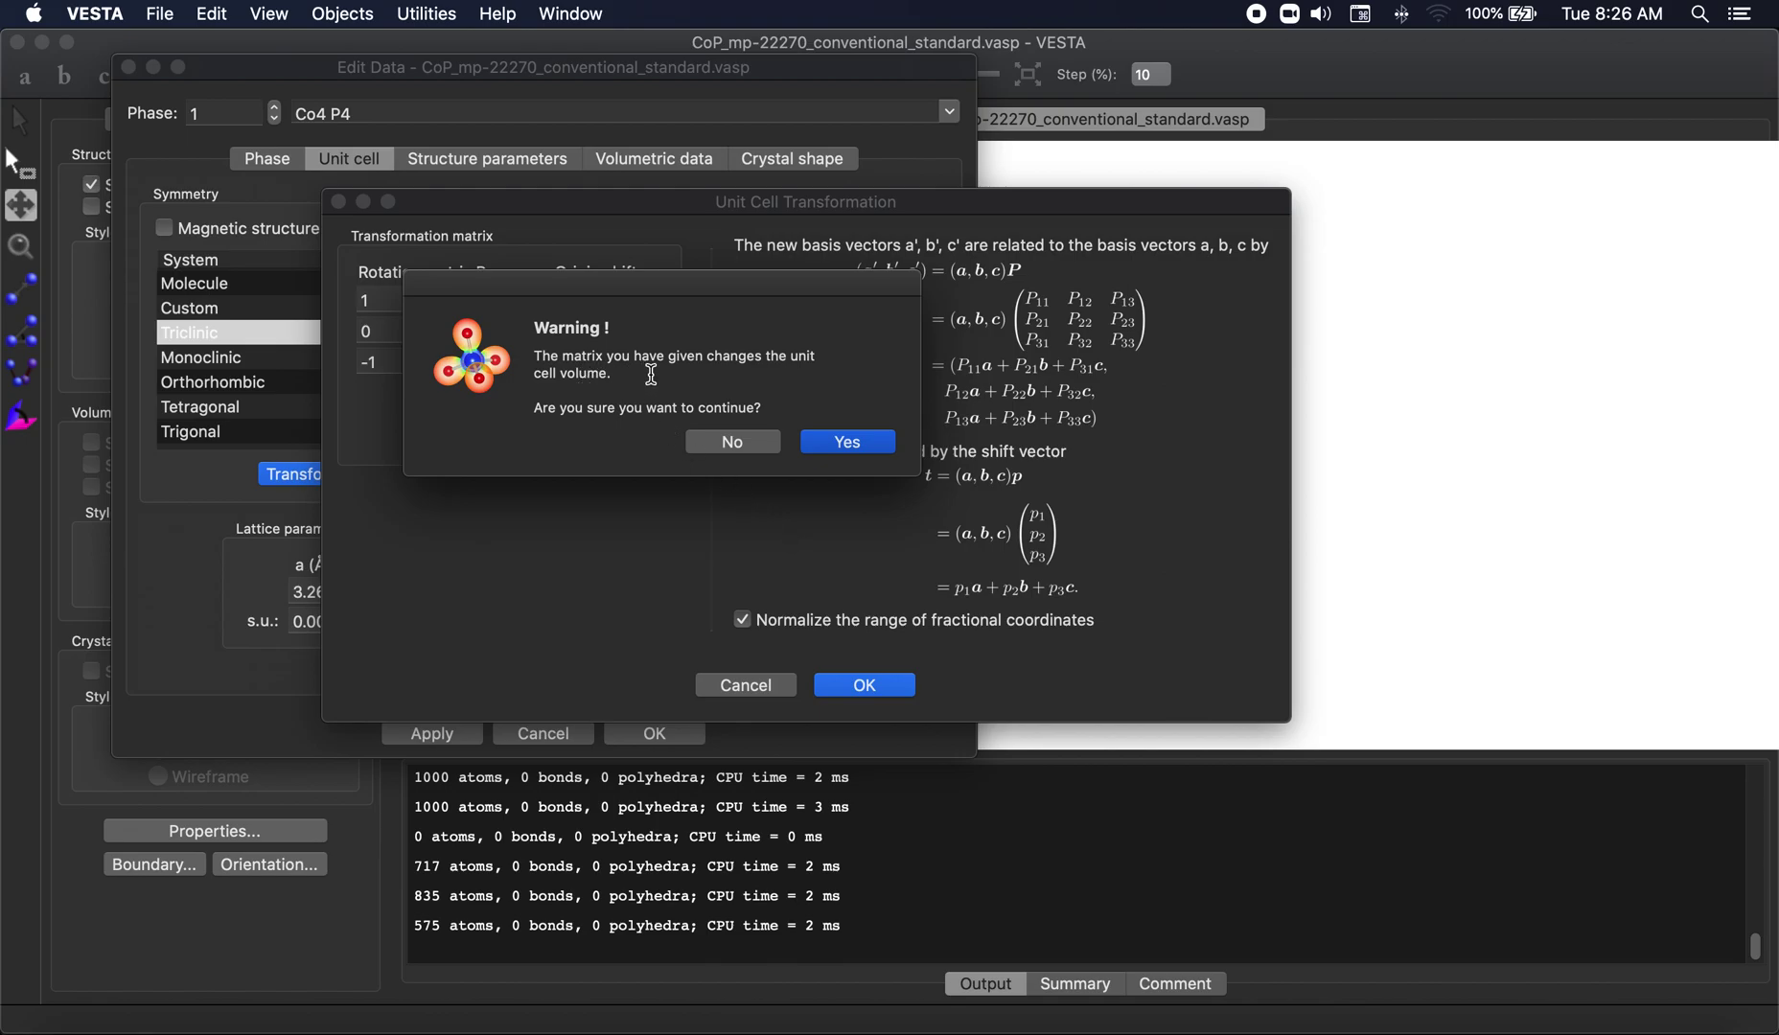
left_click(847, 443)
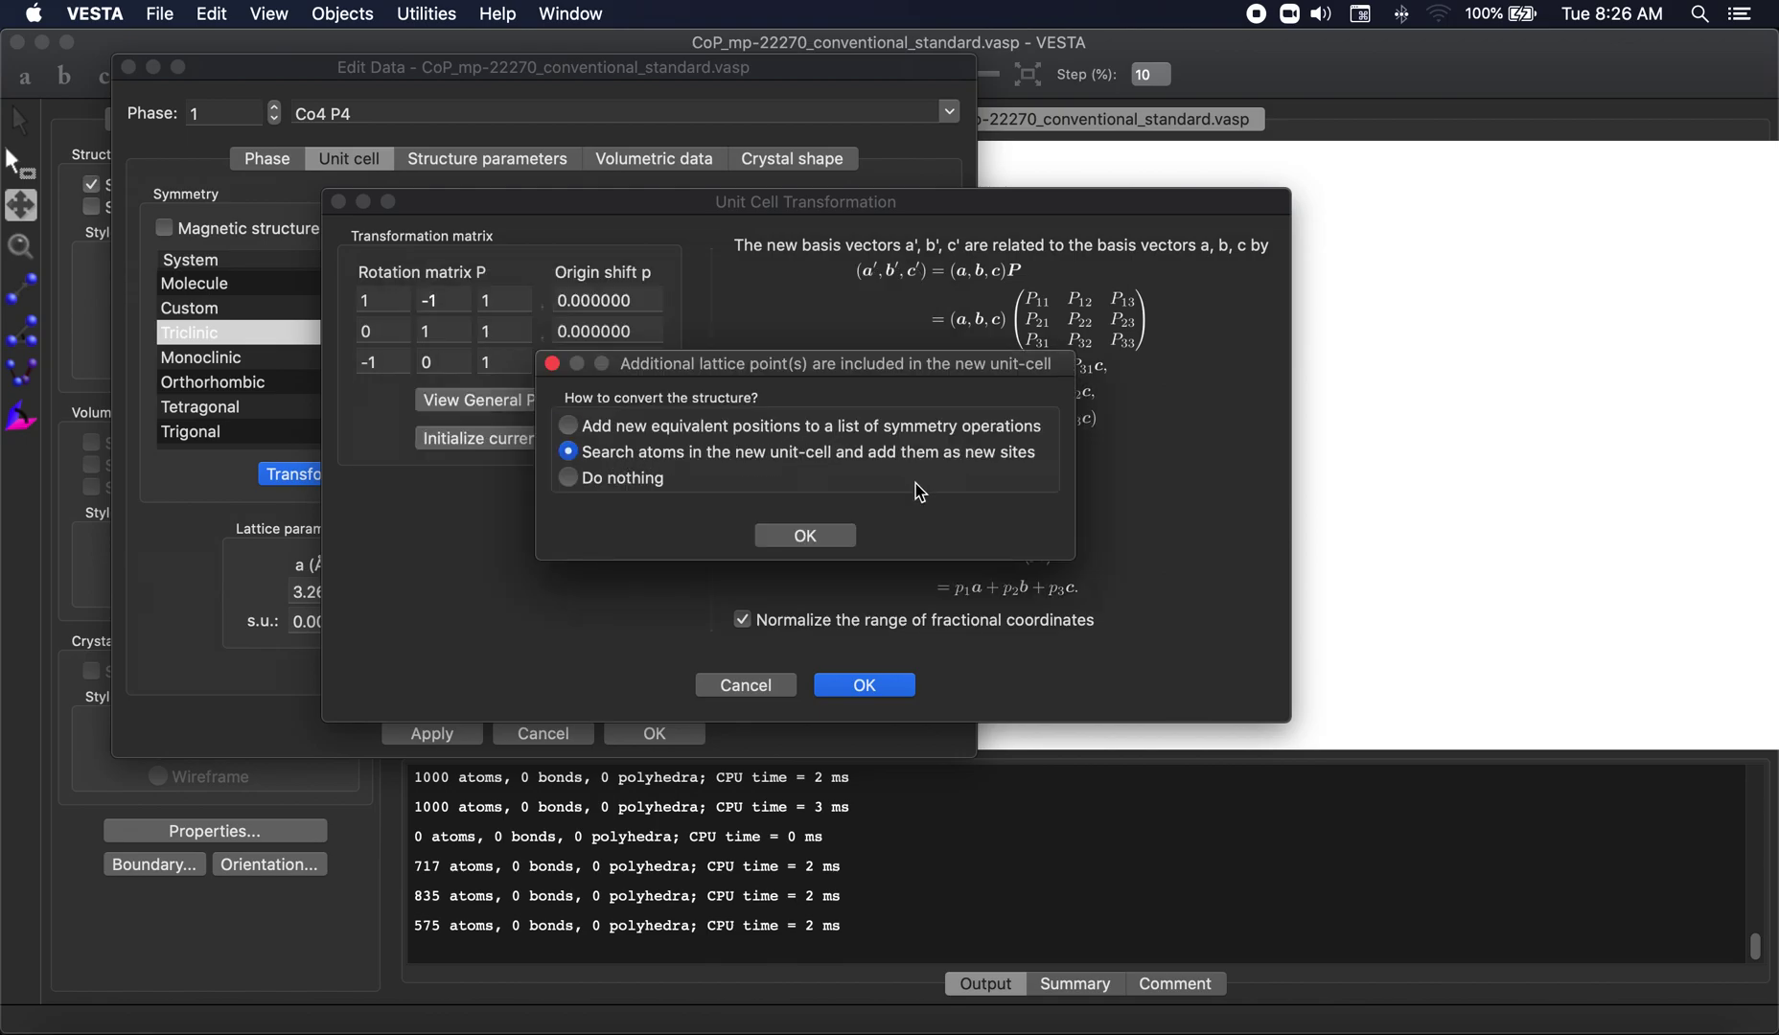
left_click(806, 540)
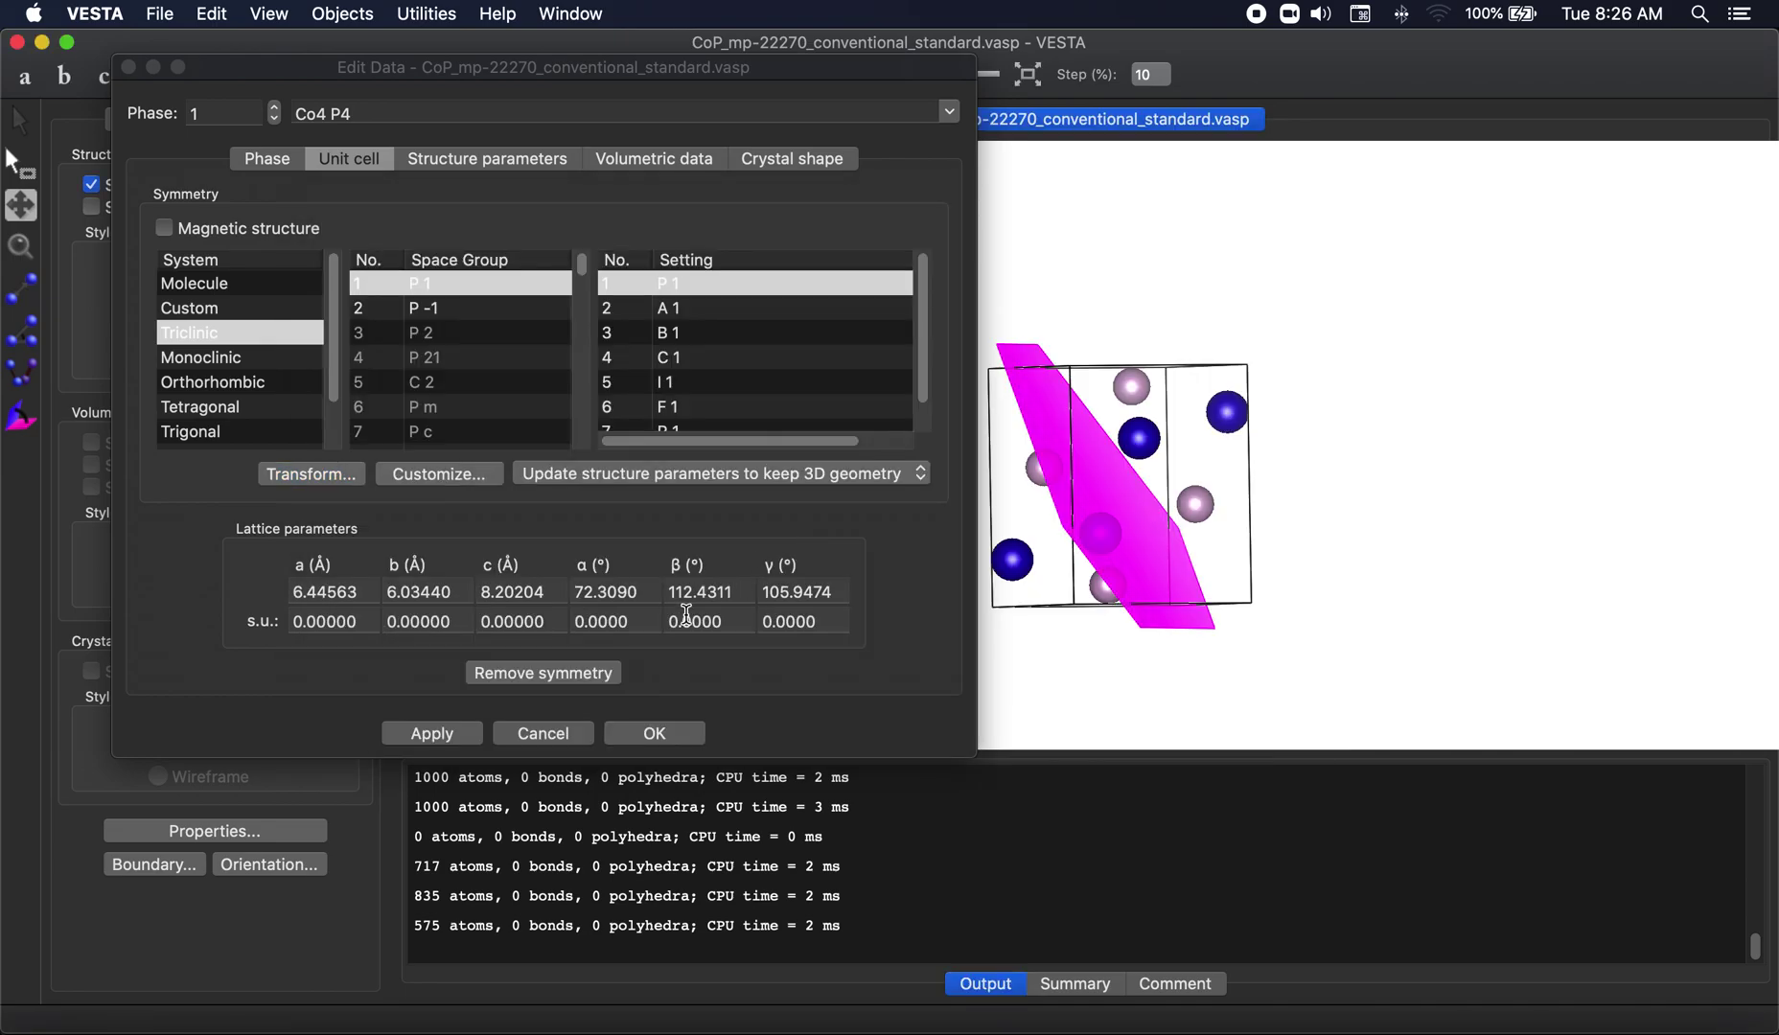
Step: Apply the new cell and view the 24-atom slab along a with (111) flat
left_click(394, 738)
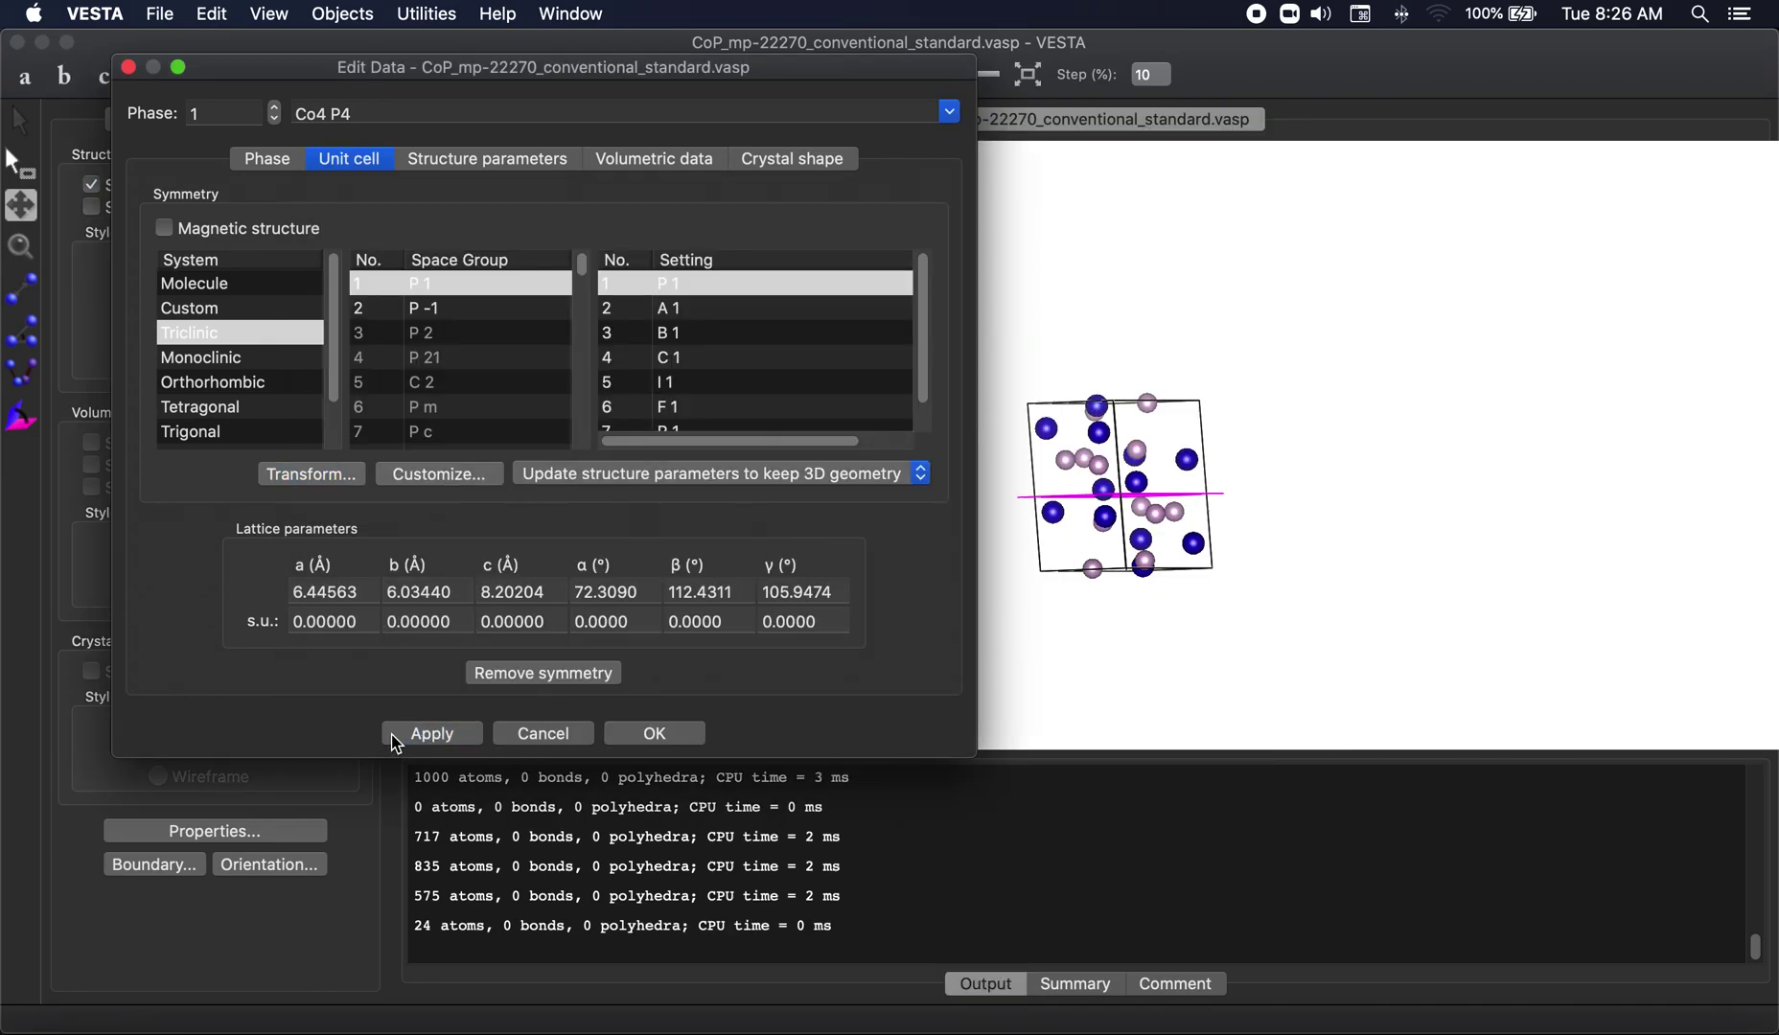
left_click(668, 734)
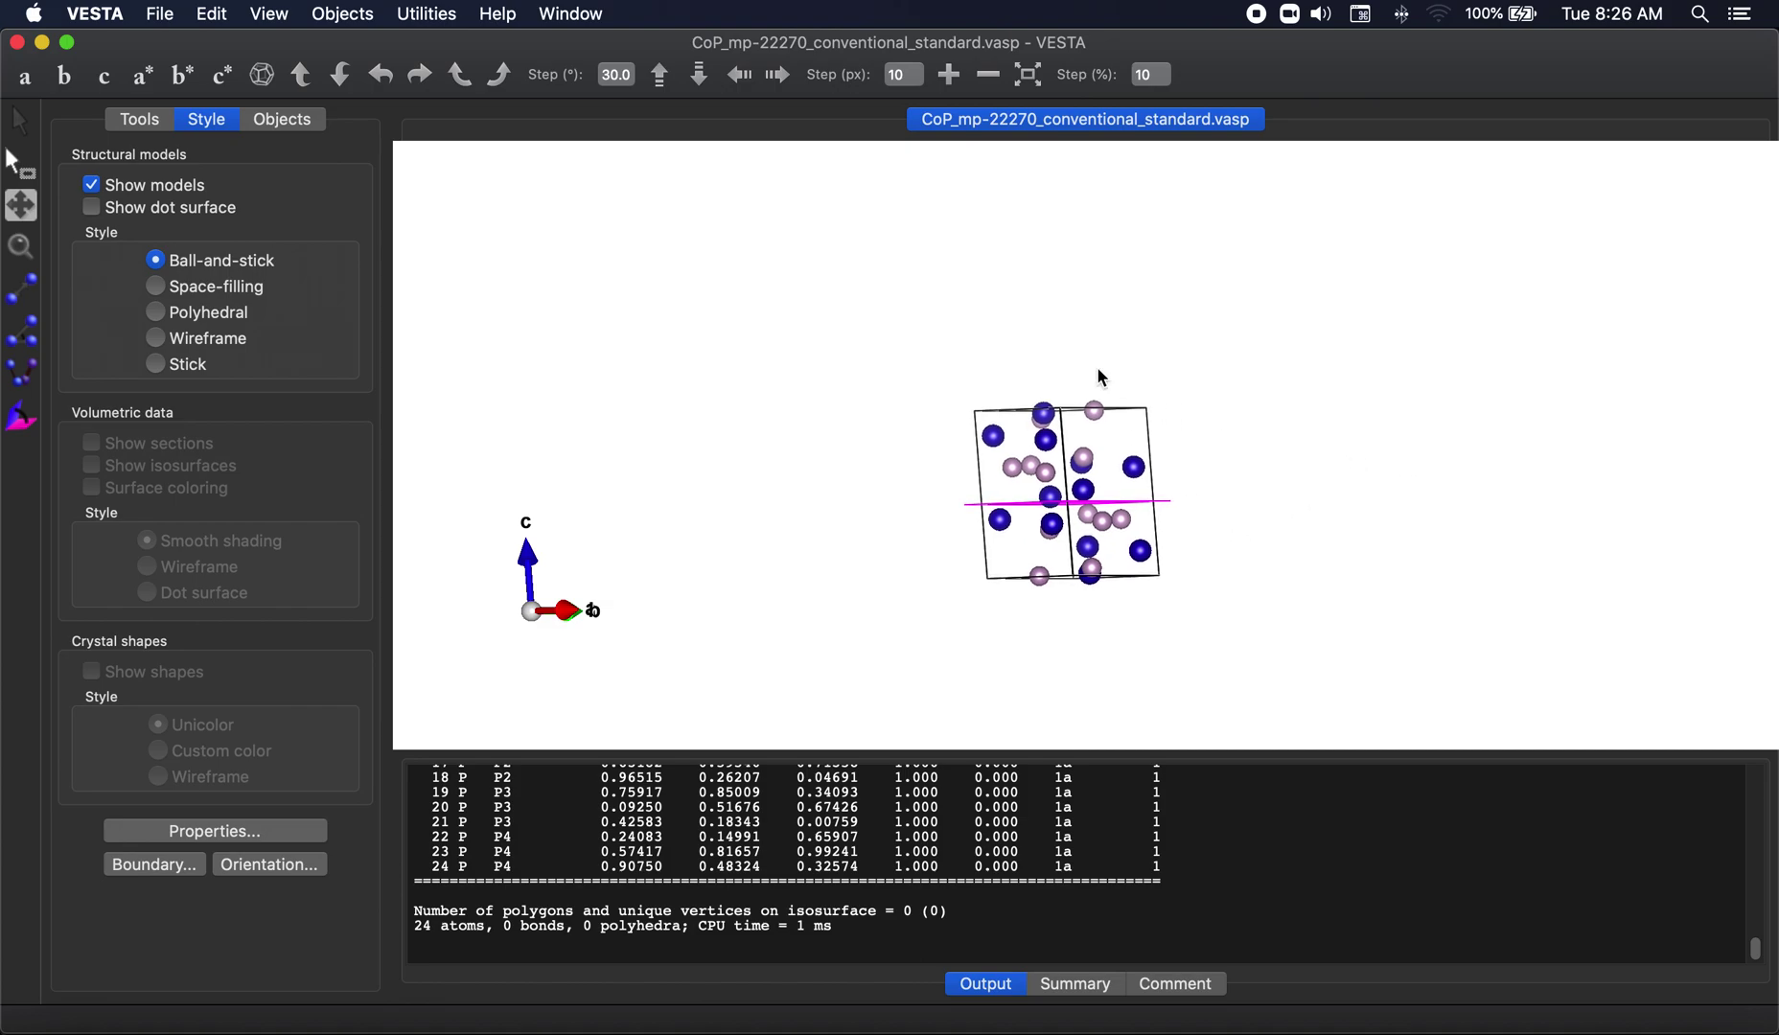
left_click(155, 122)
left_click(205, 121)
left_click(21, 121)
left_click_drag(1042, 422, 1130, 439)
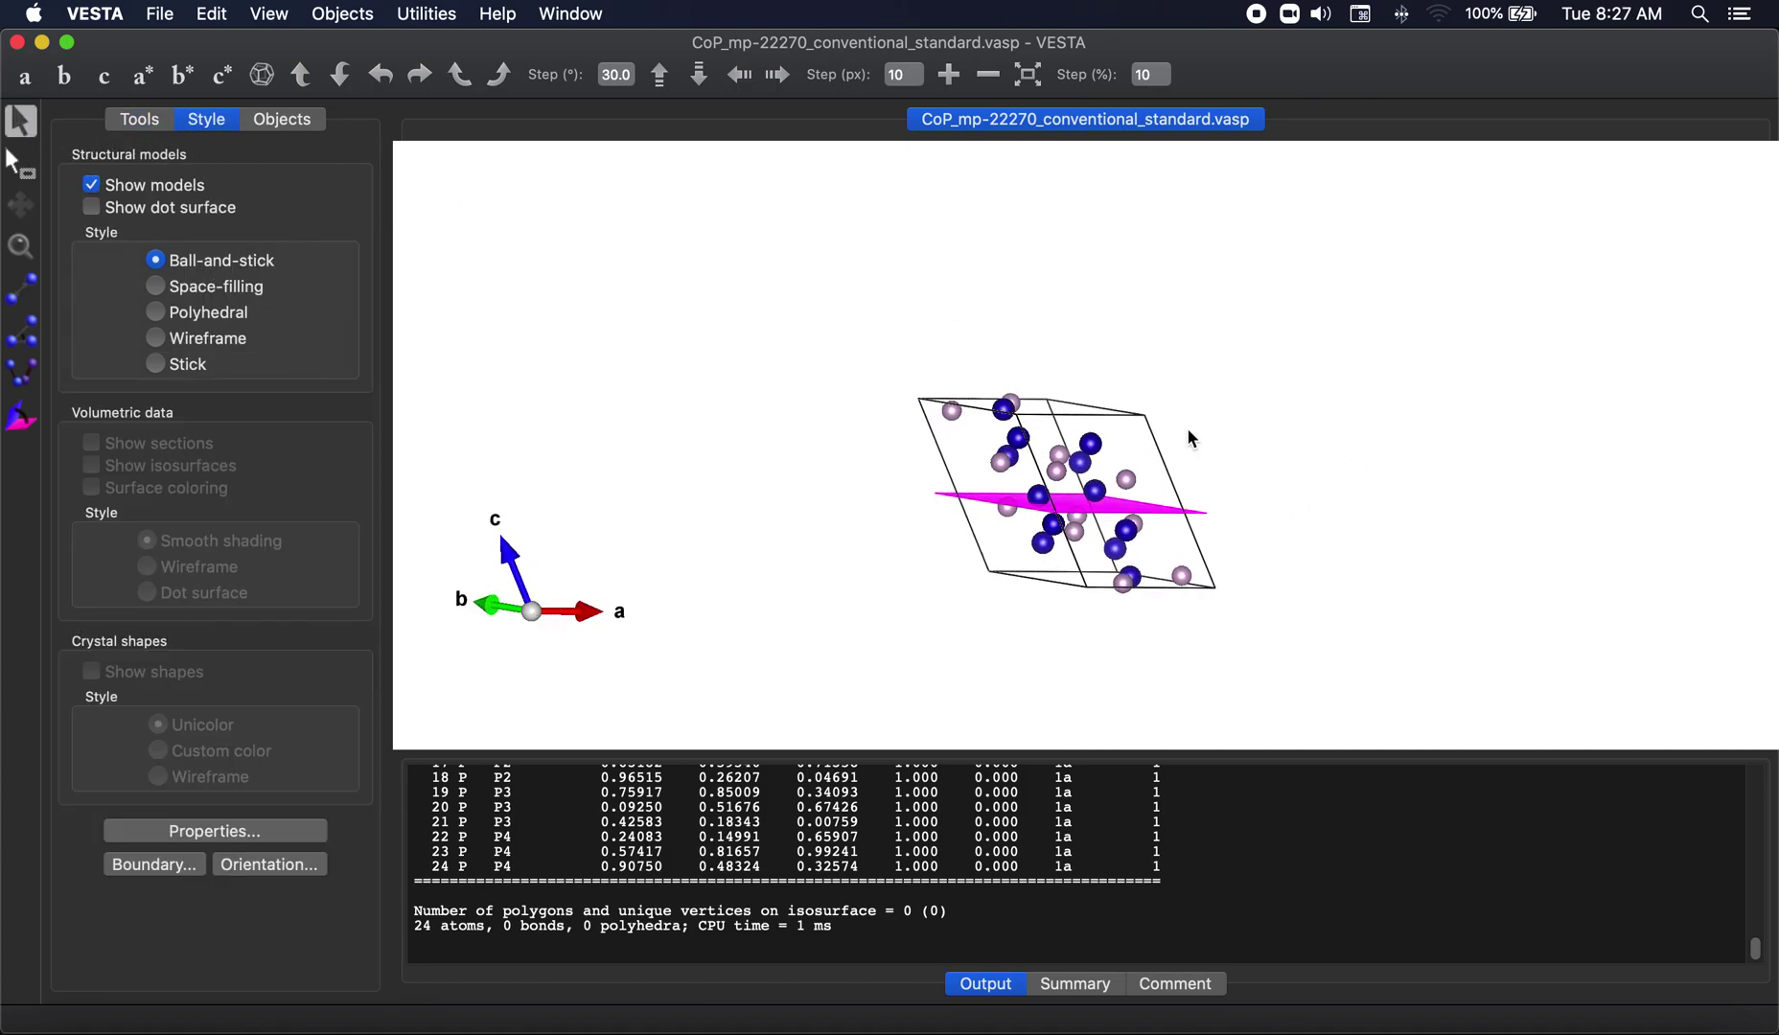
left_click_drag(1193, 440, 1097, 439)
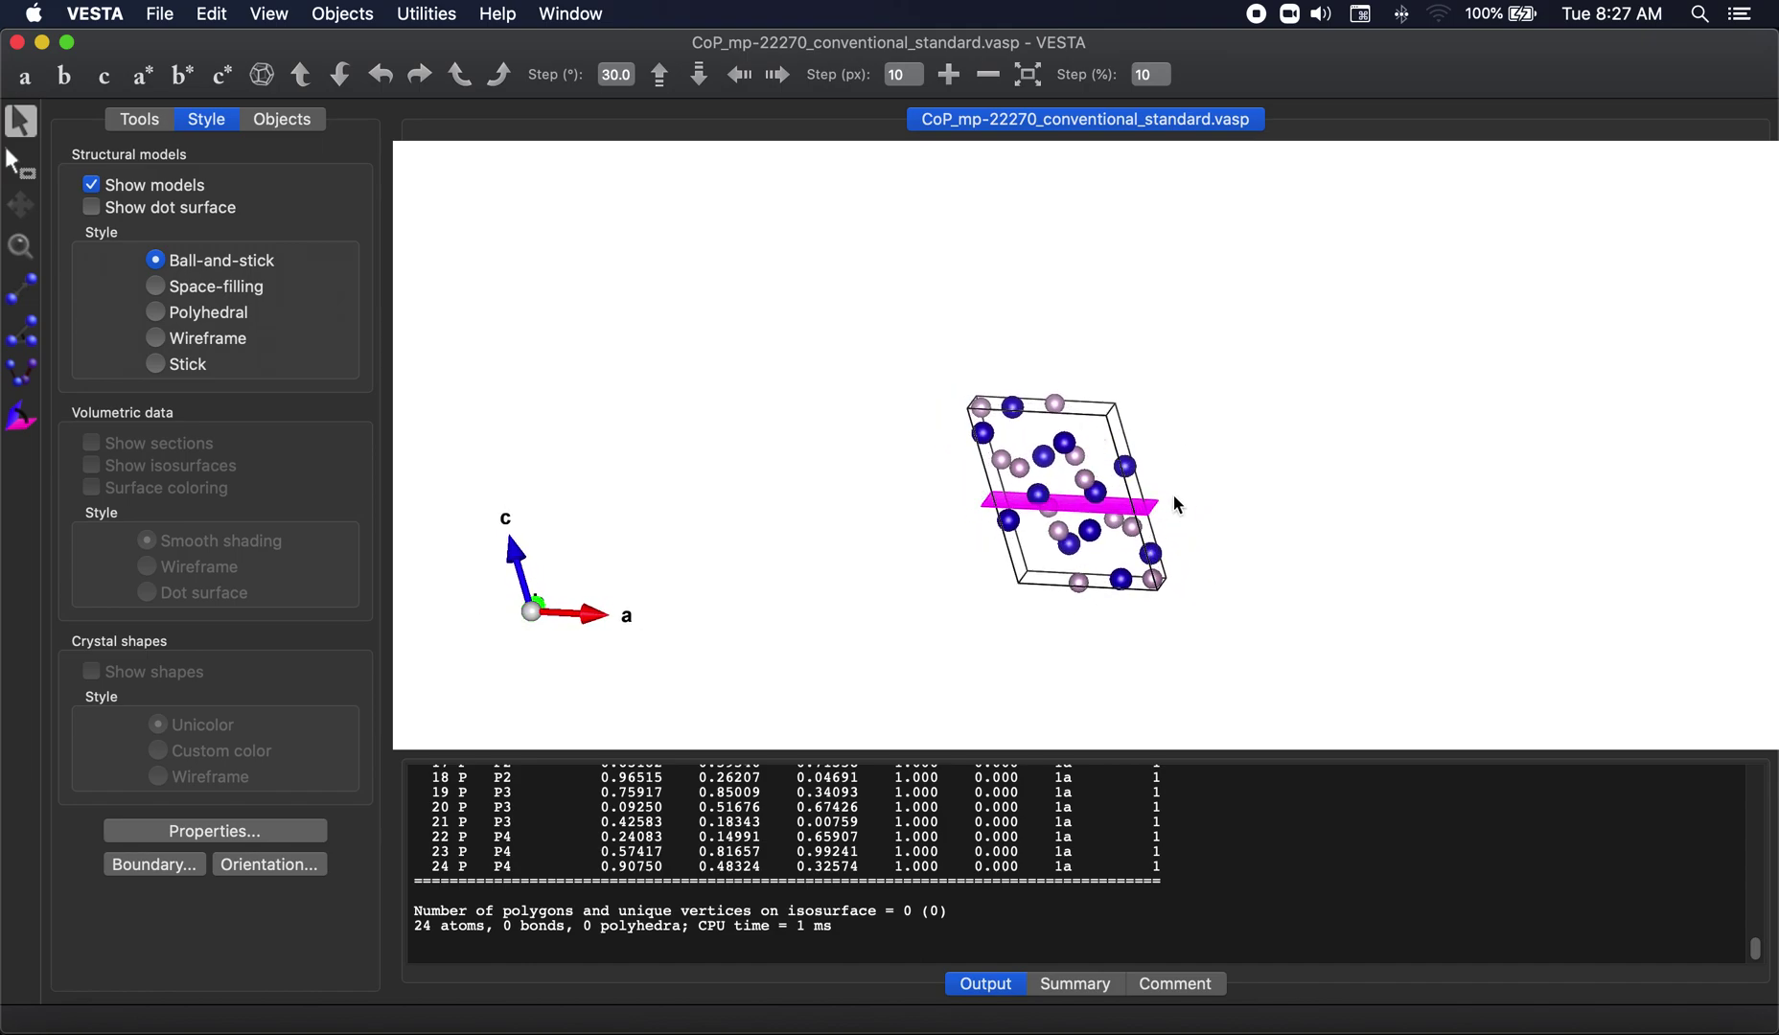
left_click(1091, 522)
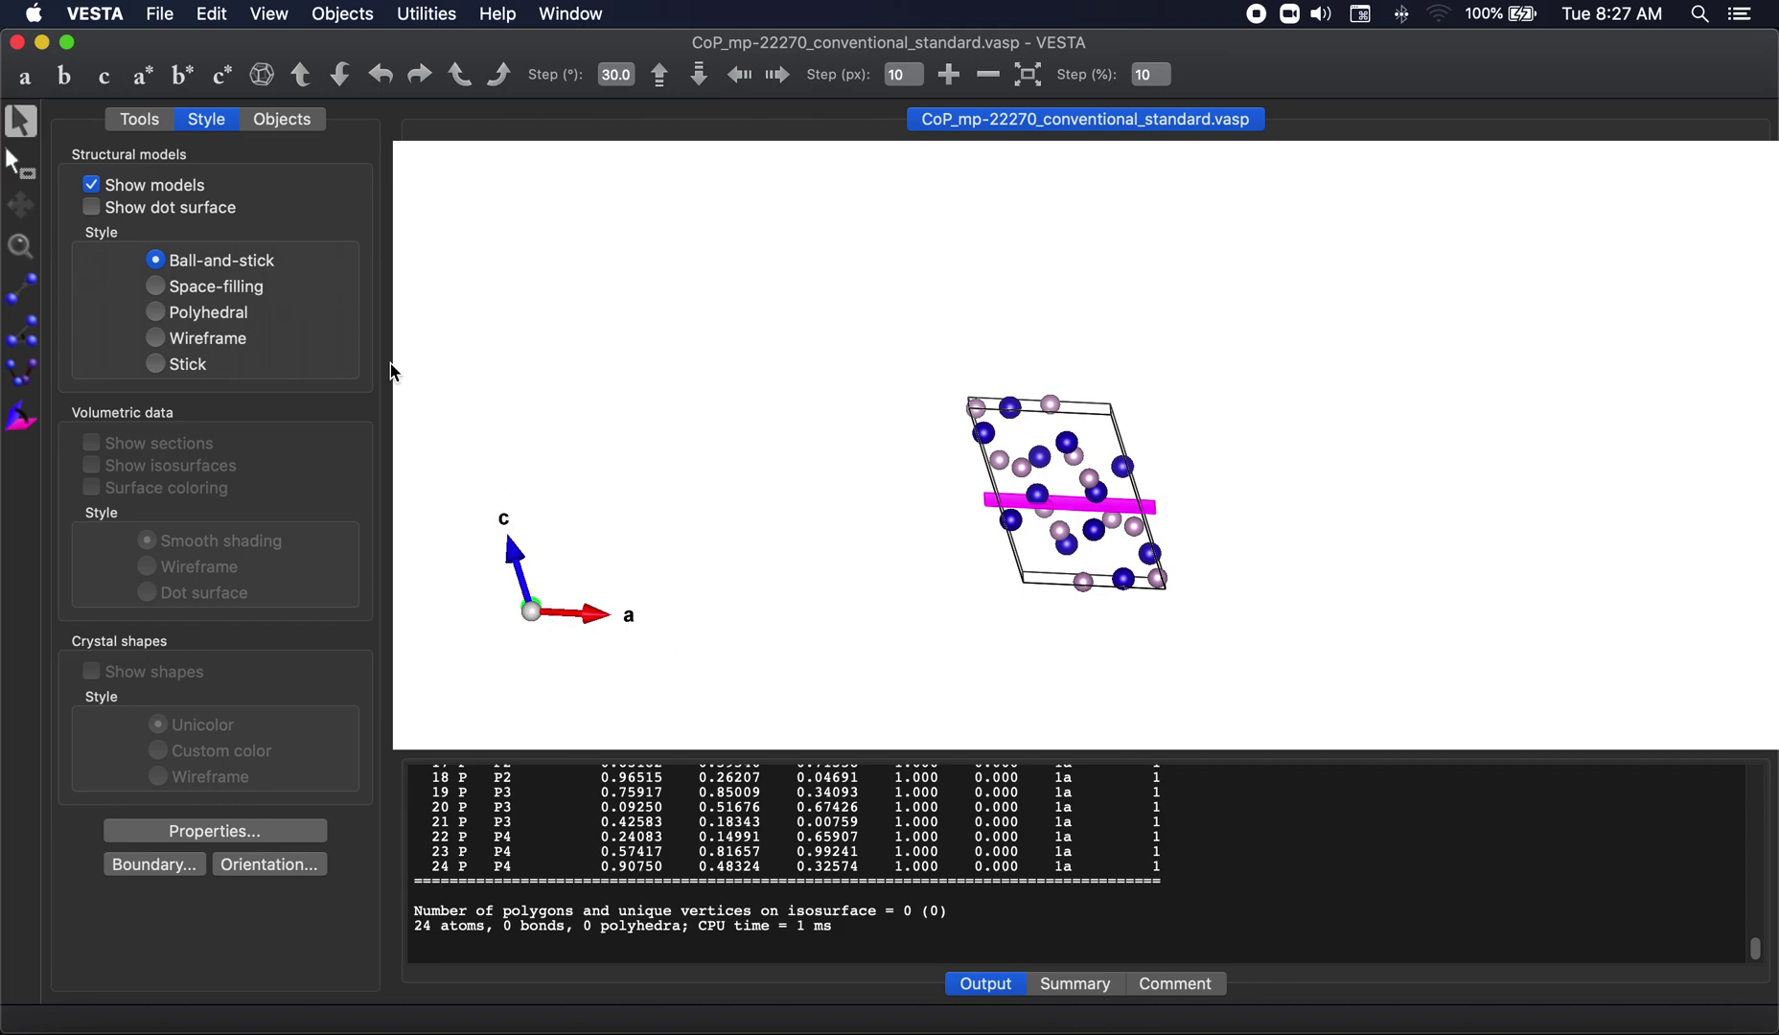
left_click(28, 78)
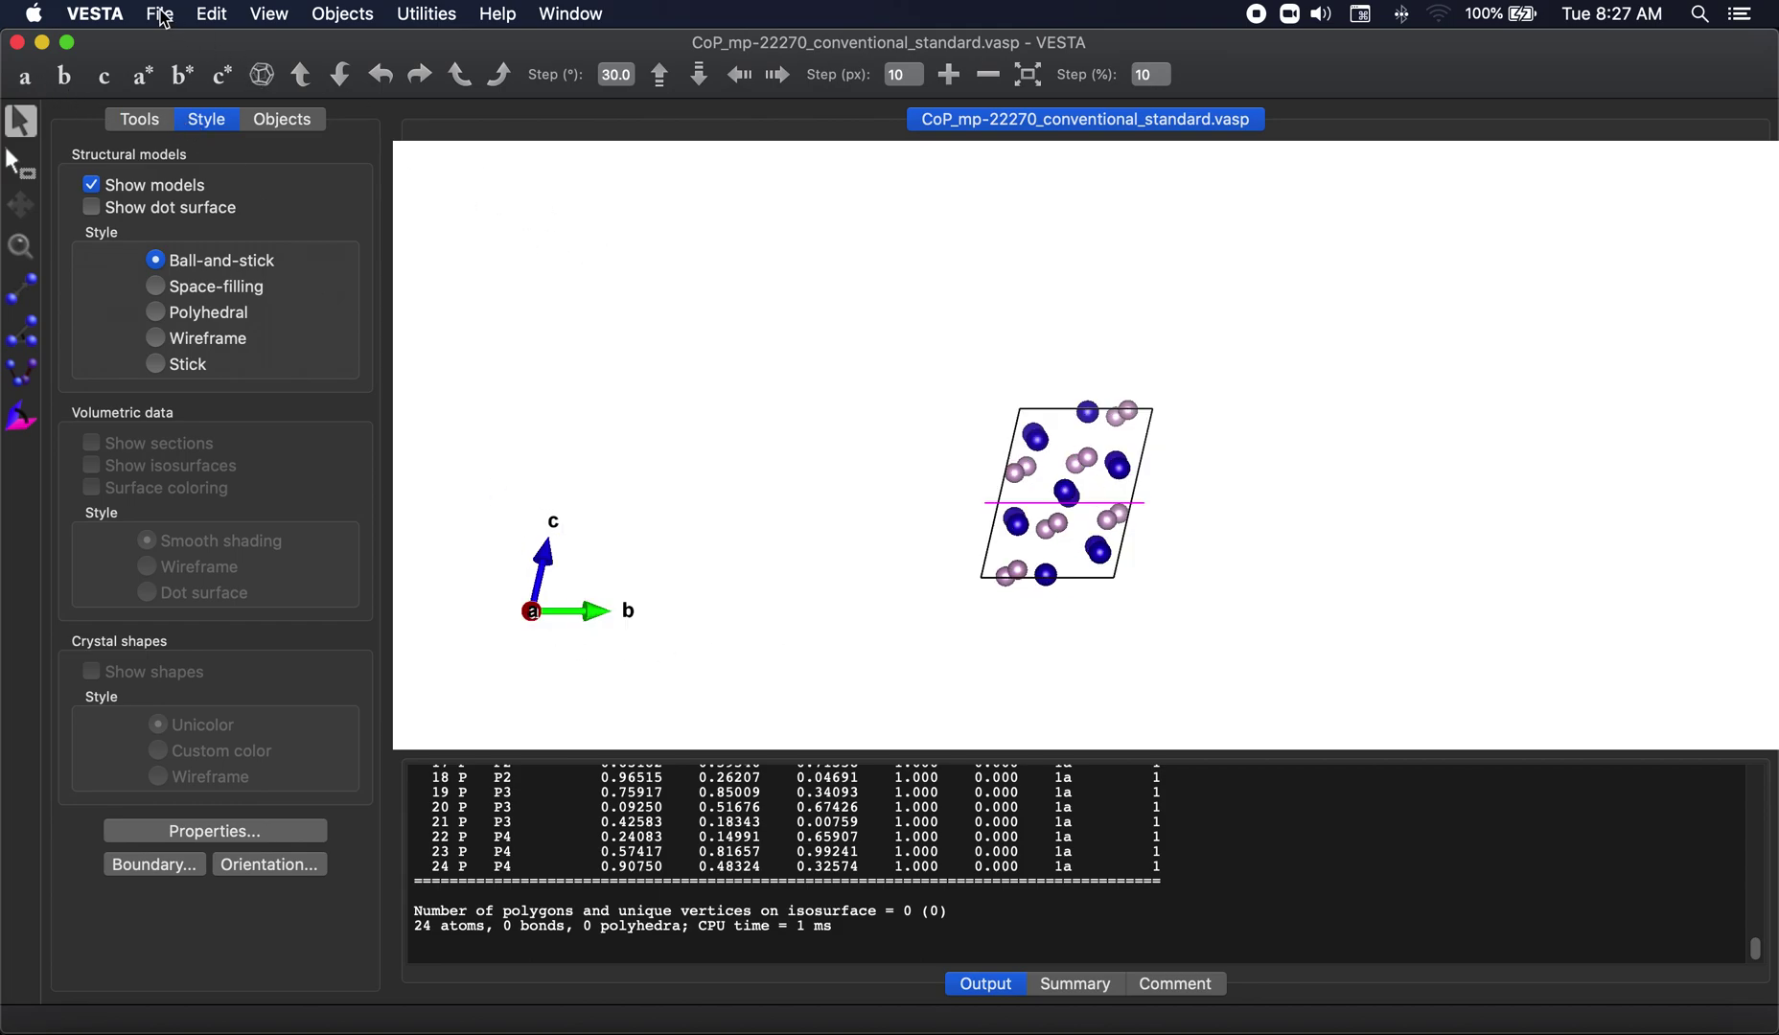
left_click(212, 16)
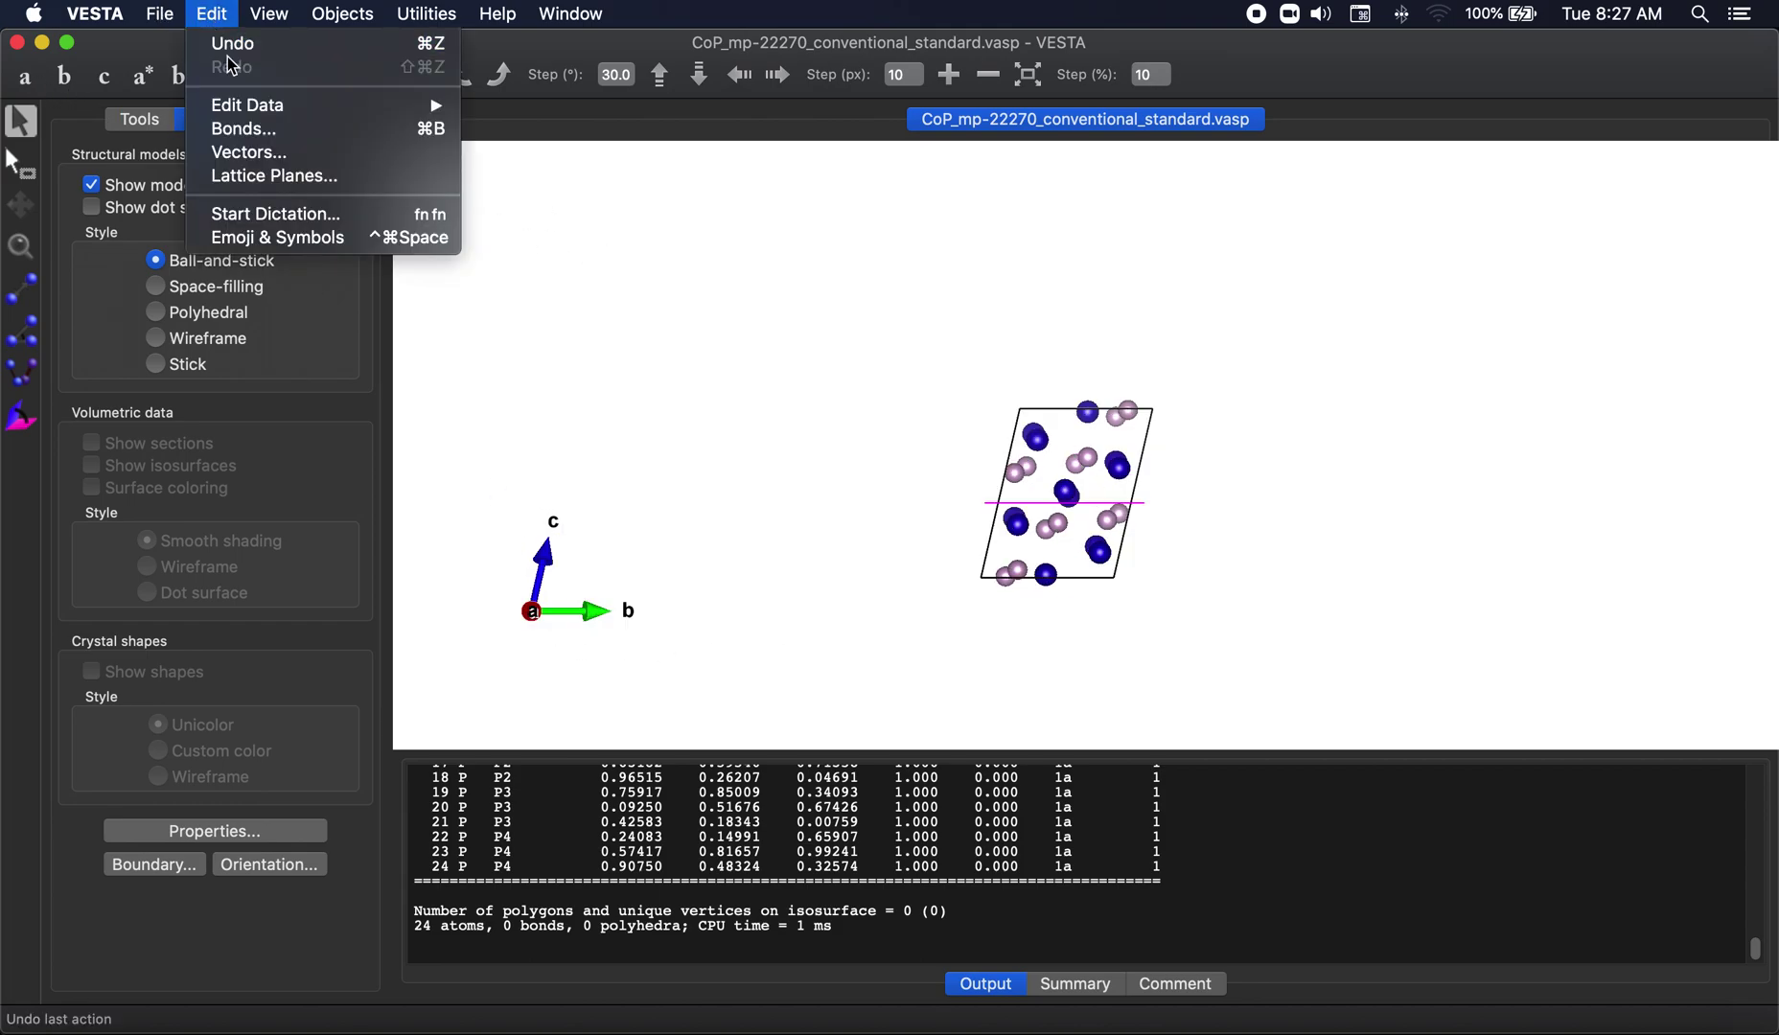
left_click(268, 175)
left_click_drag(1395, 180, 529, 125)
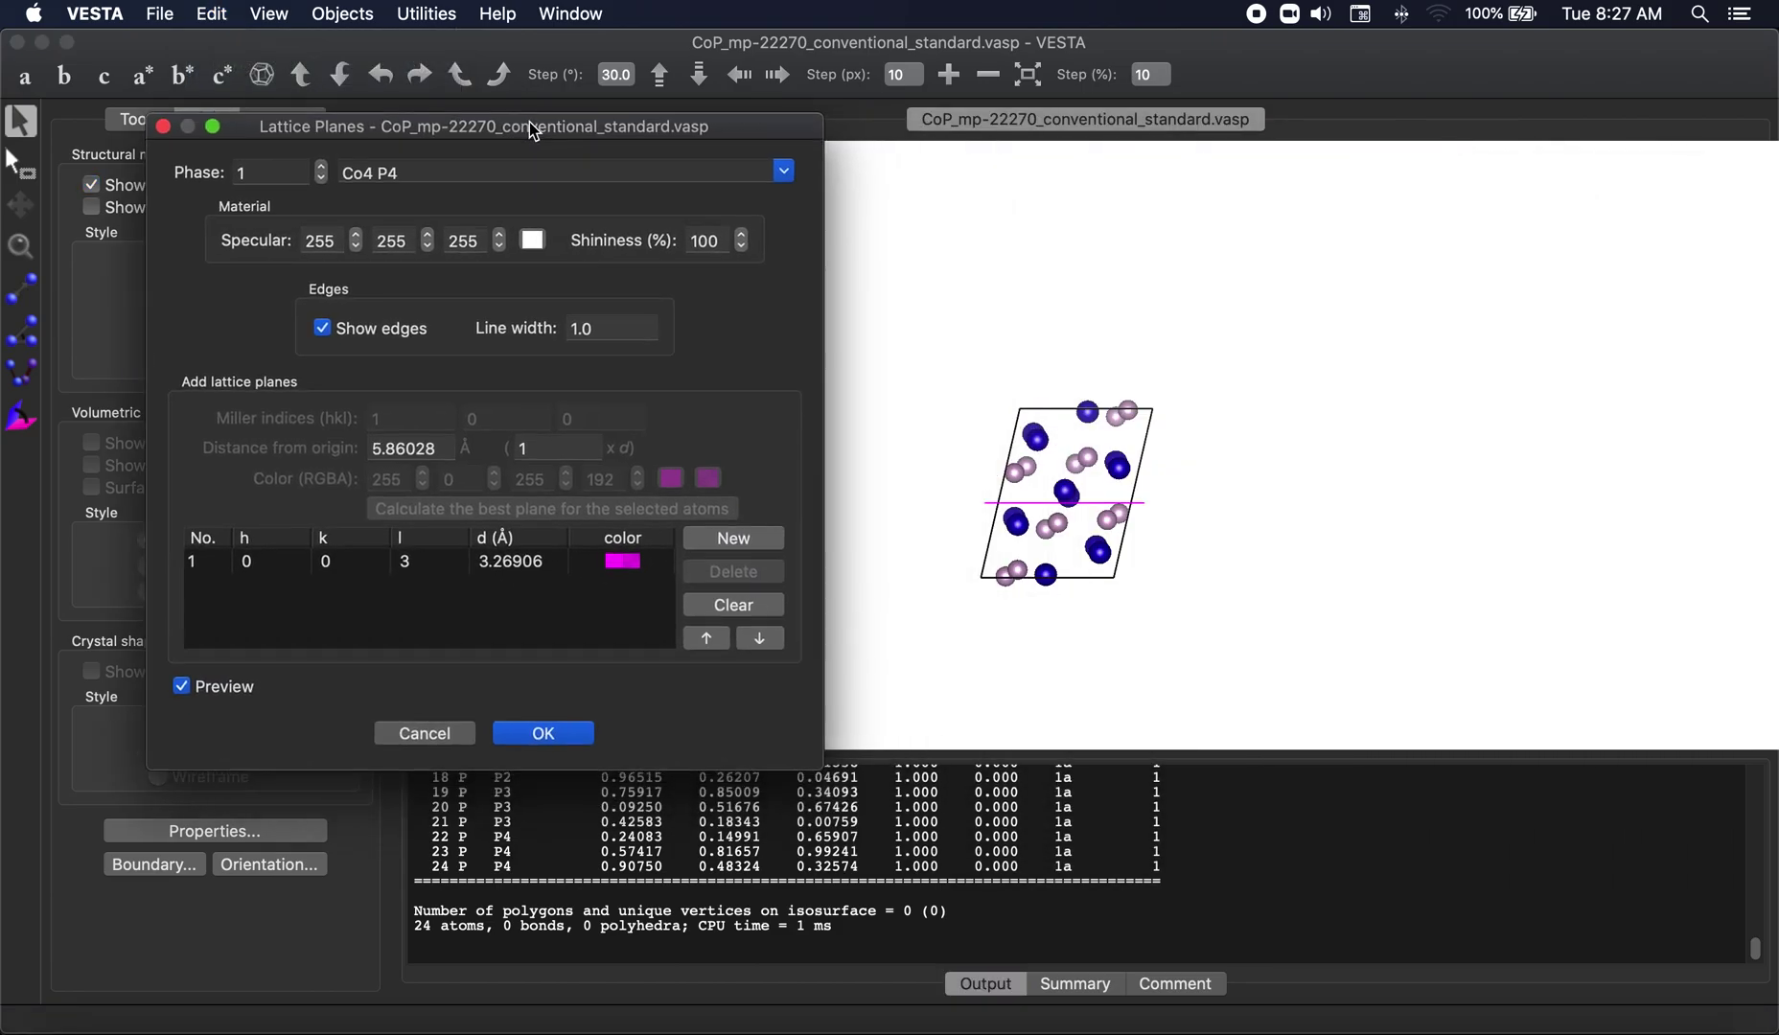
left_click(420, 563)
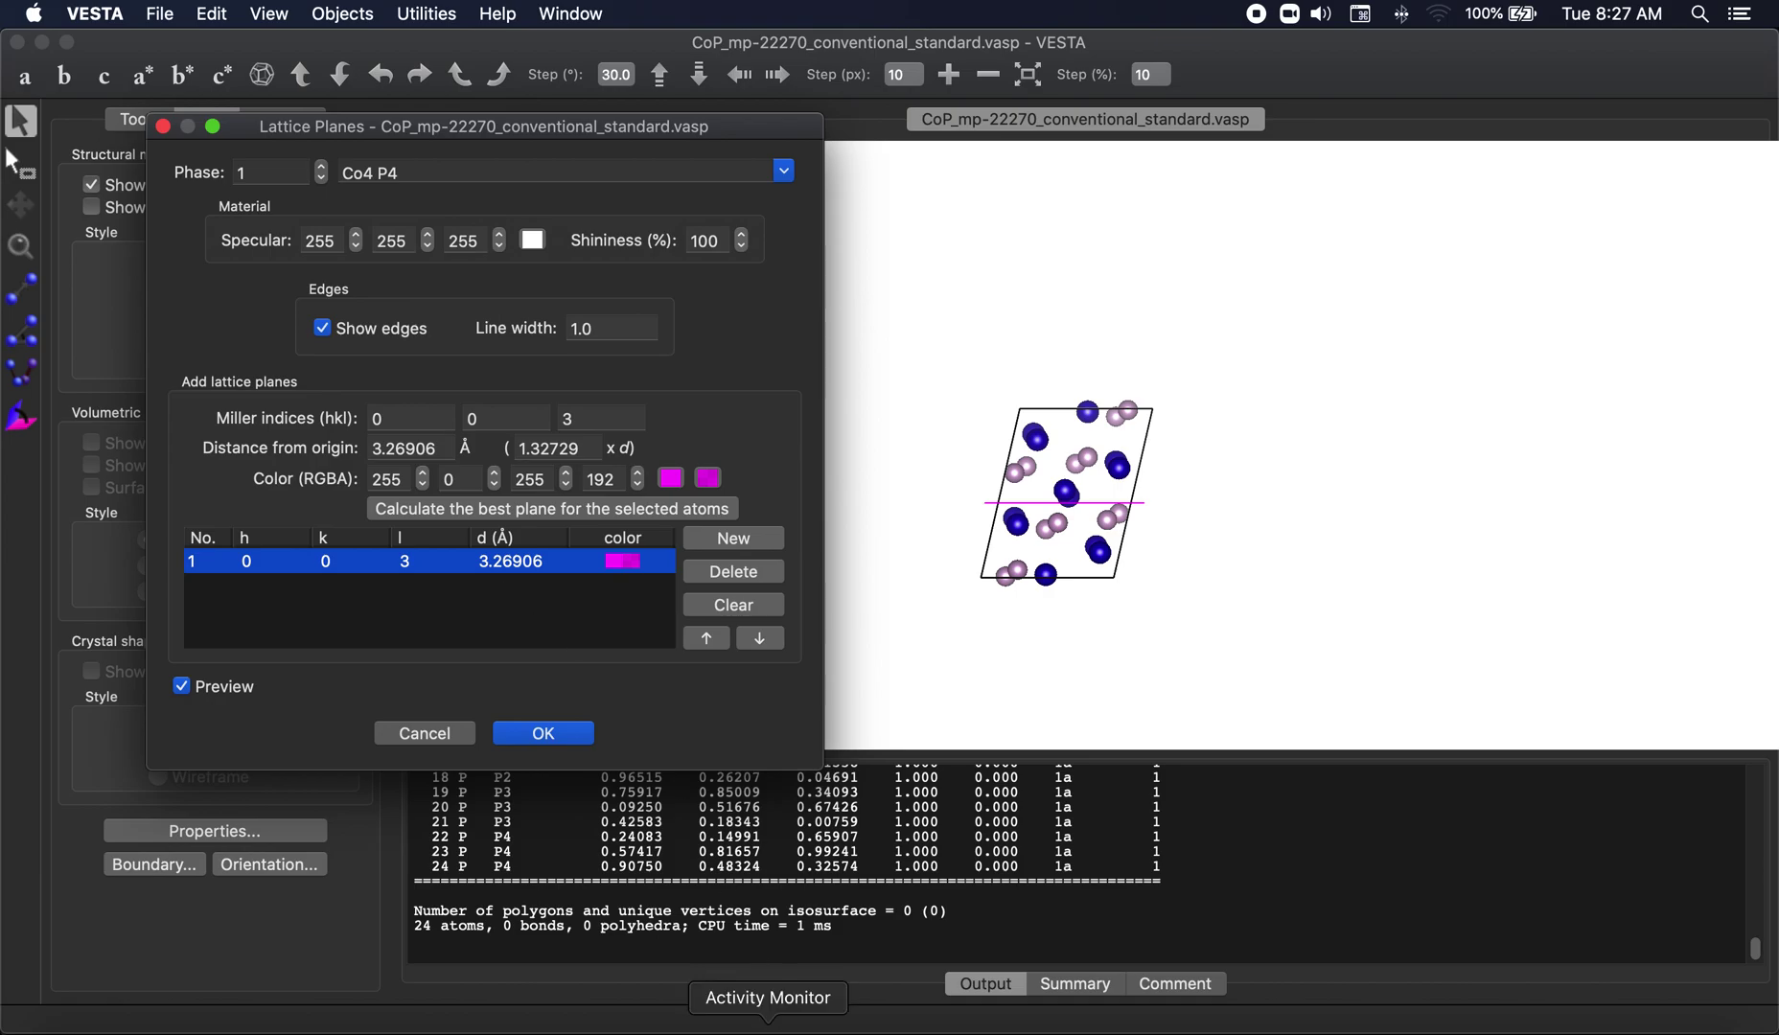
left_click(890, 1022)
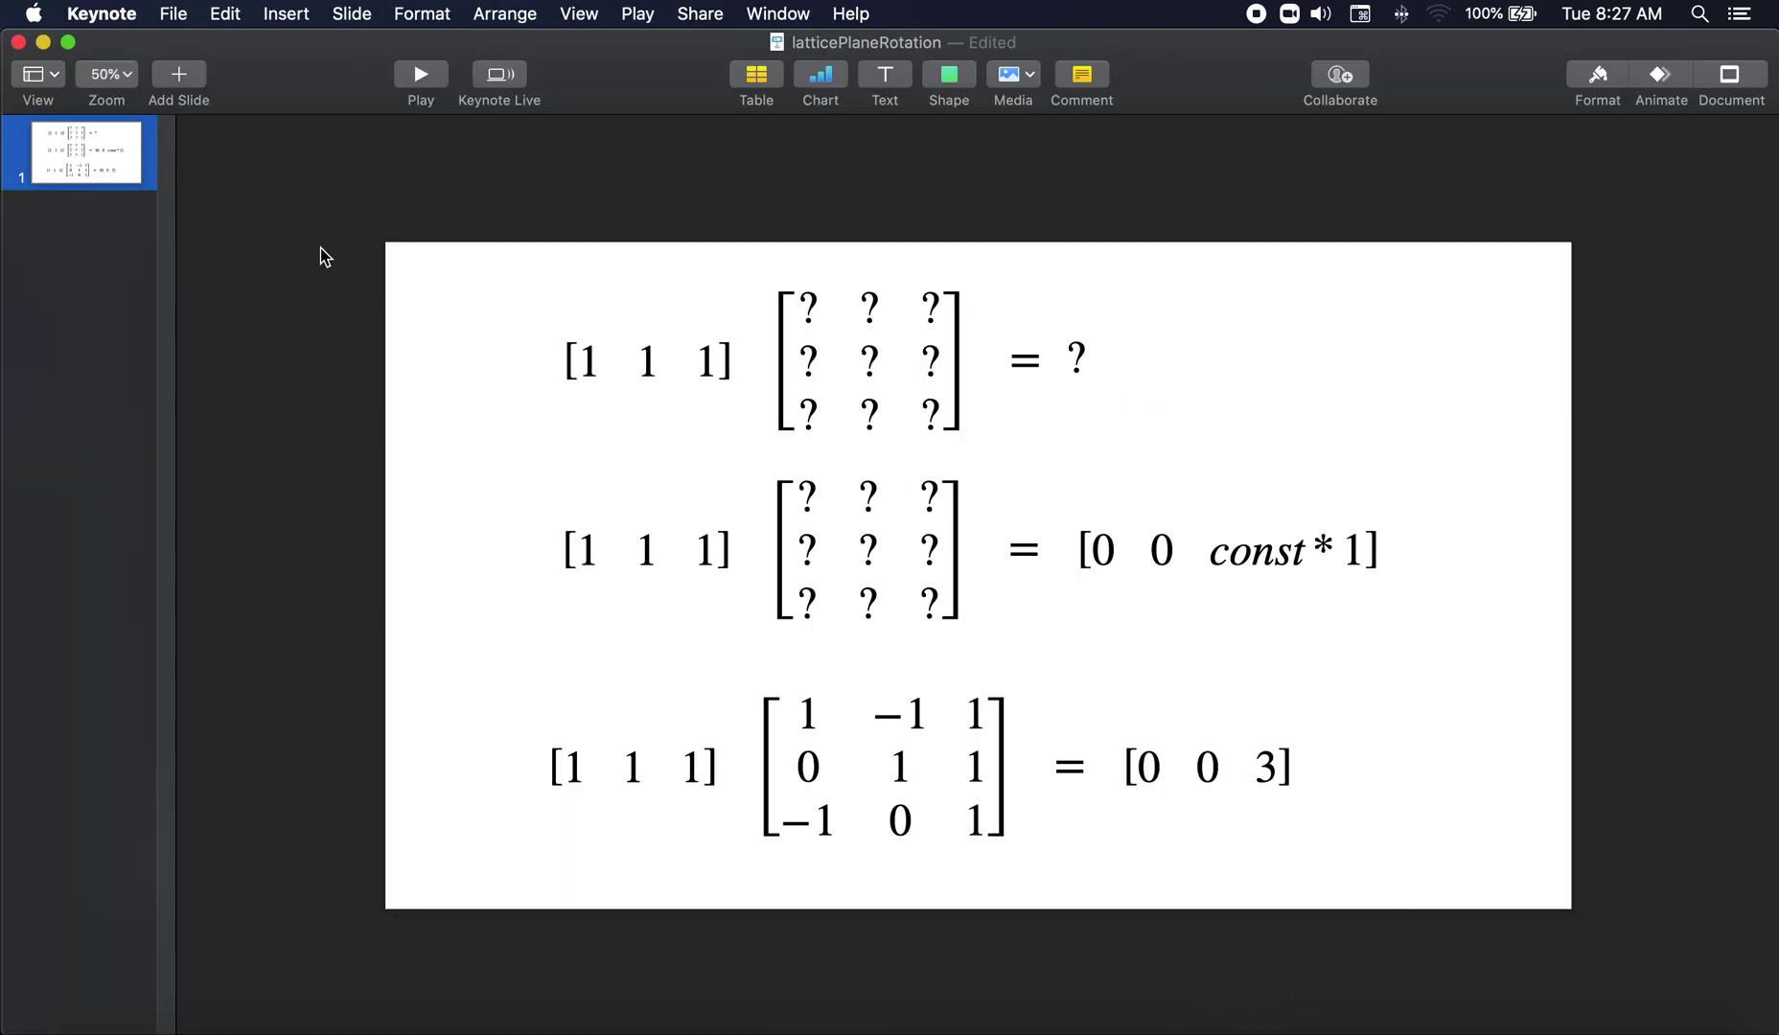
left_click(1019, 1020)
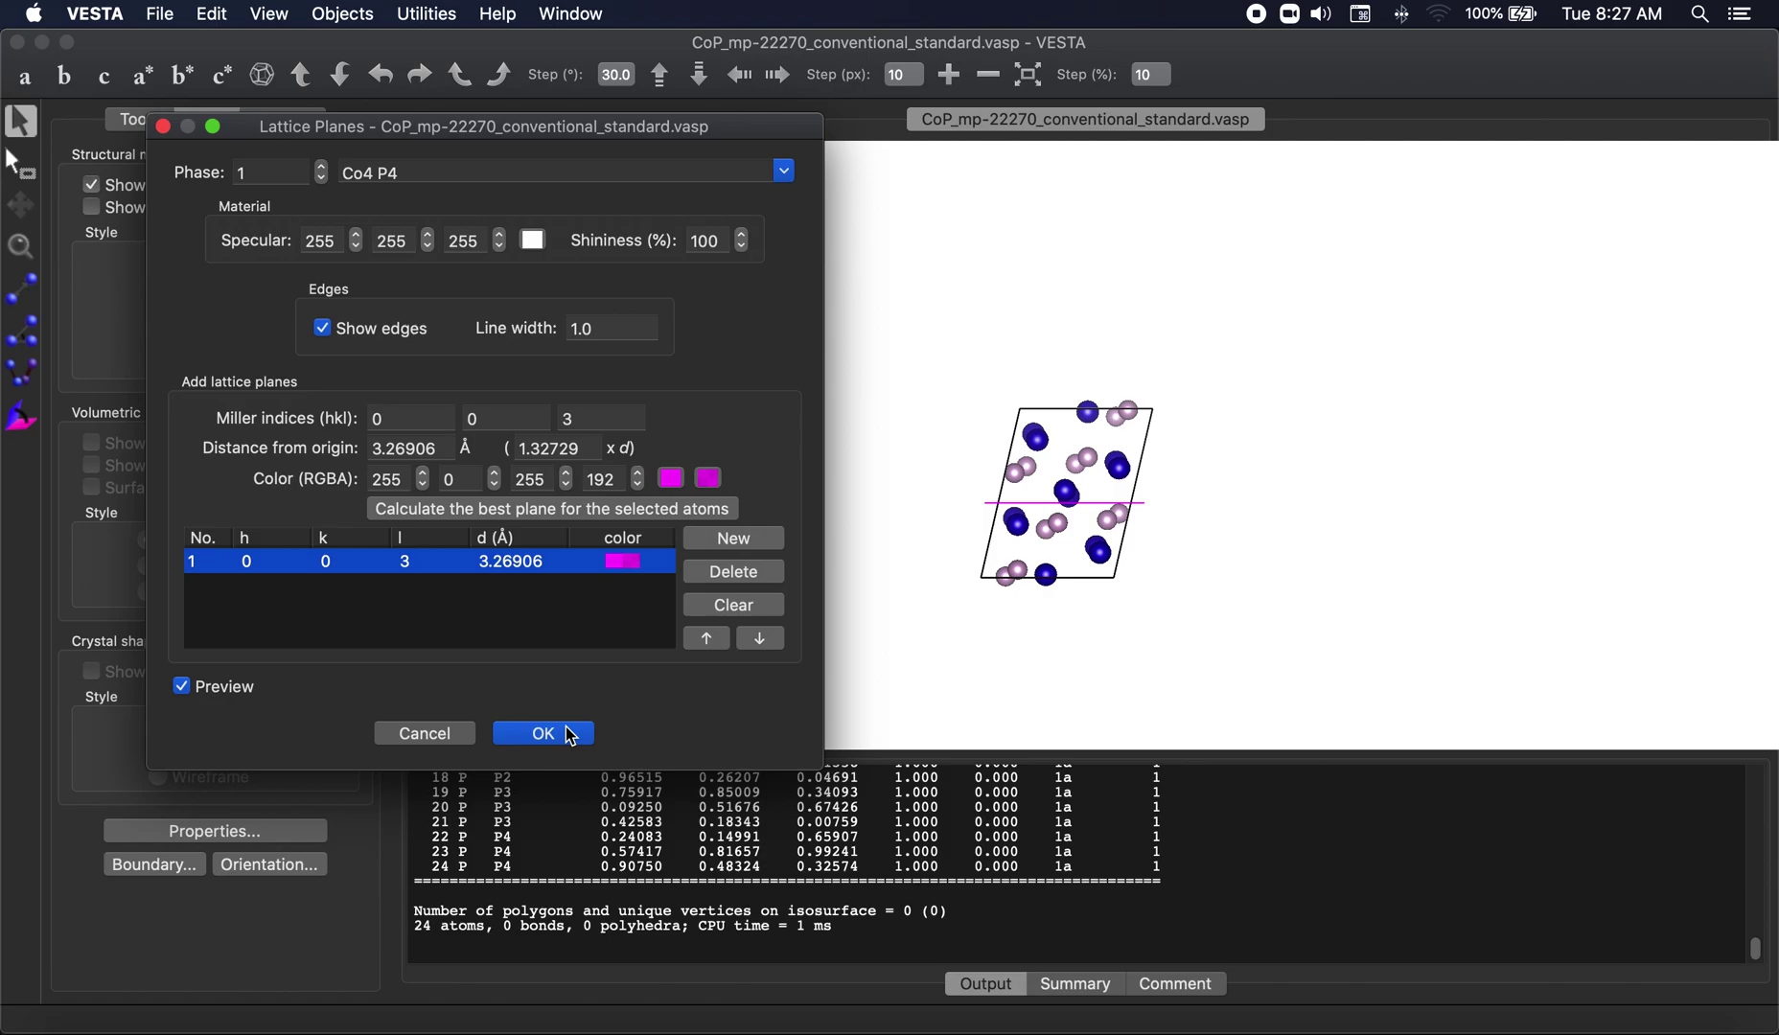
left_click(164, 128)
Step: Export data to cop_111_c.vasp in Cartesian coordinates, then close without saving
left_click(149, 13)
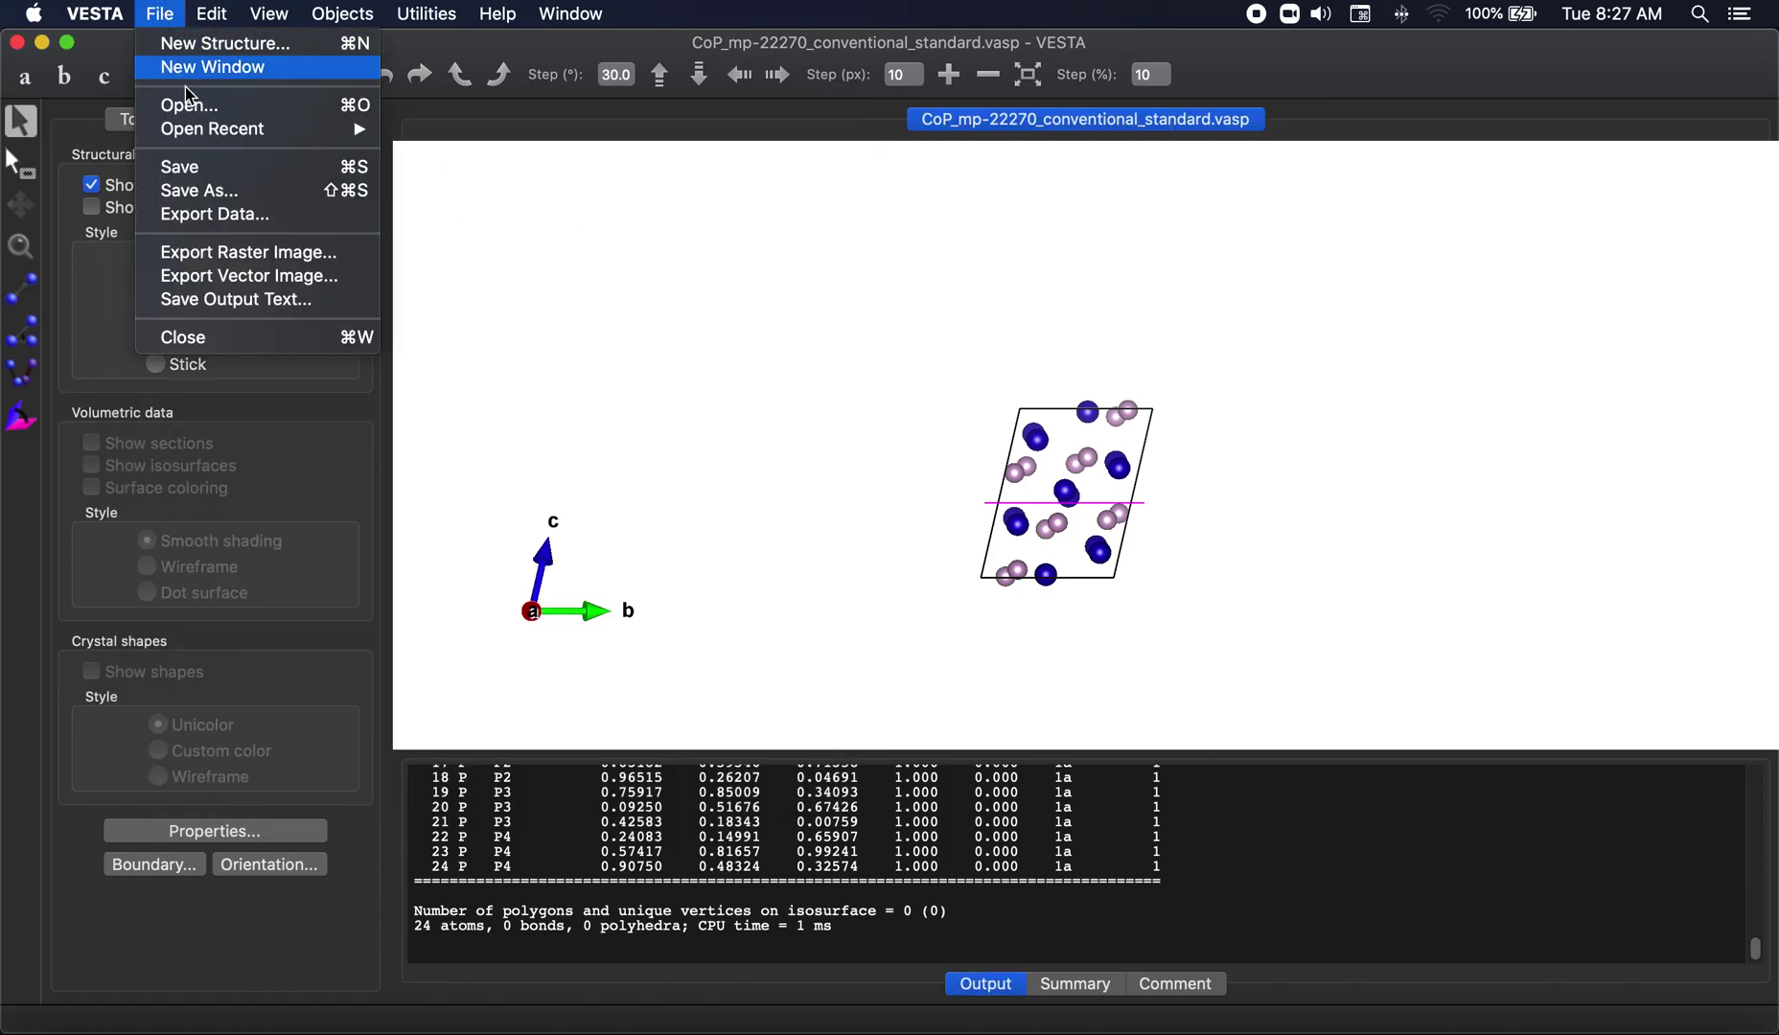
left_click(217, 215)
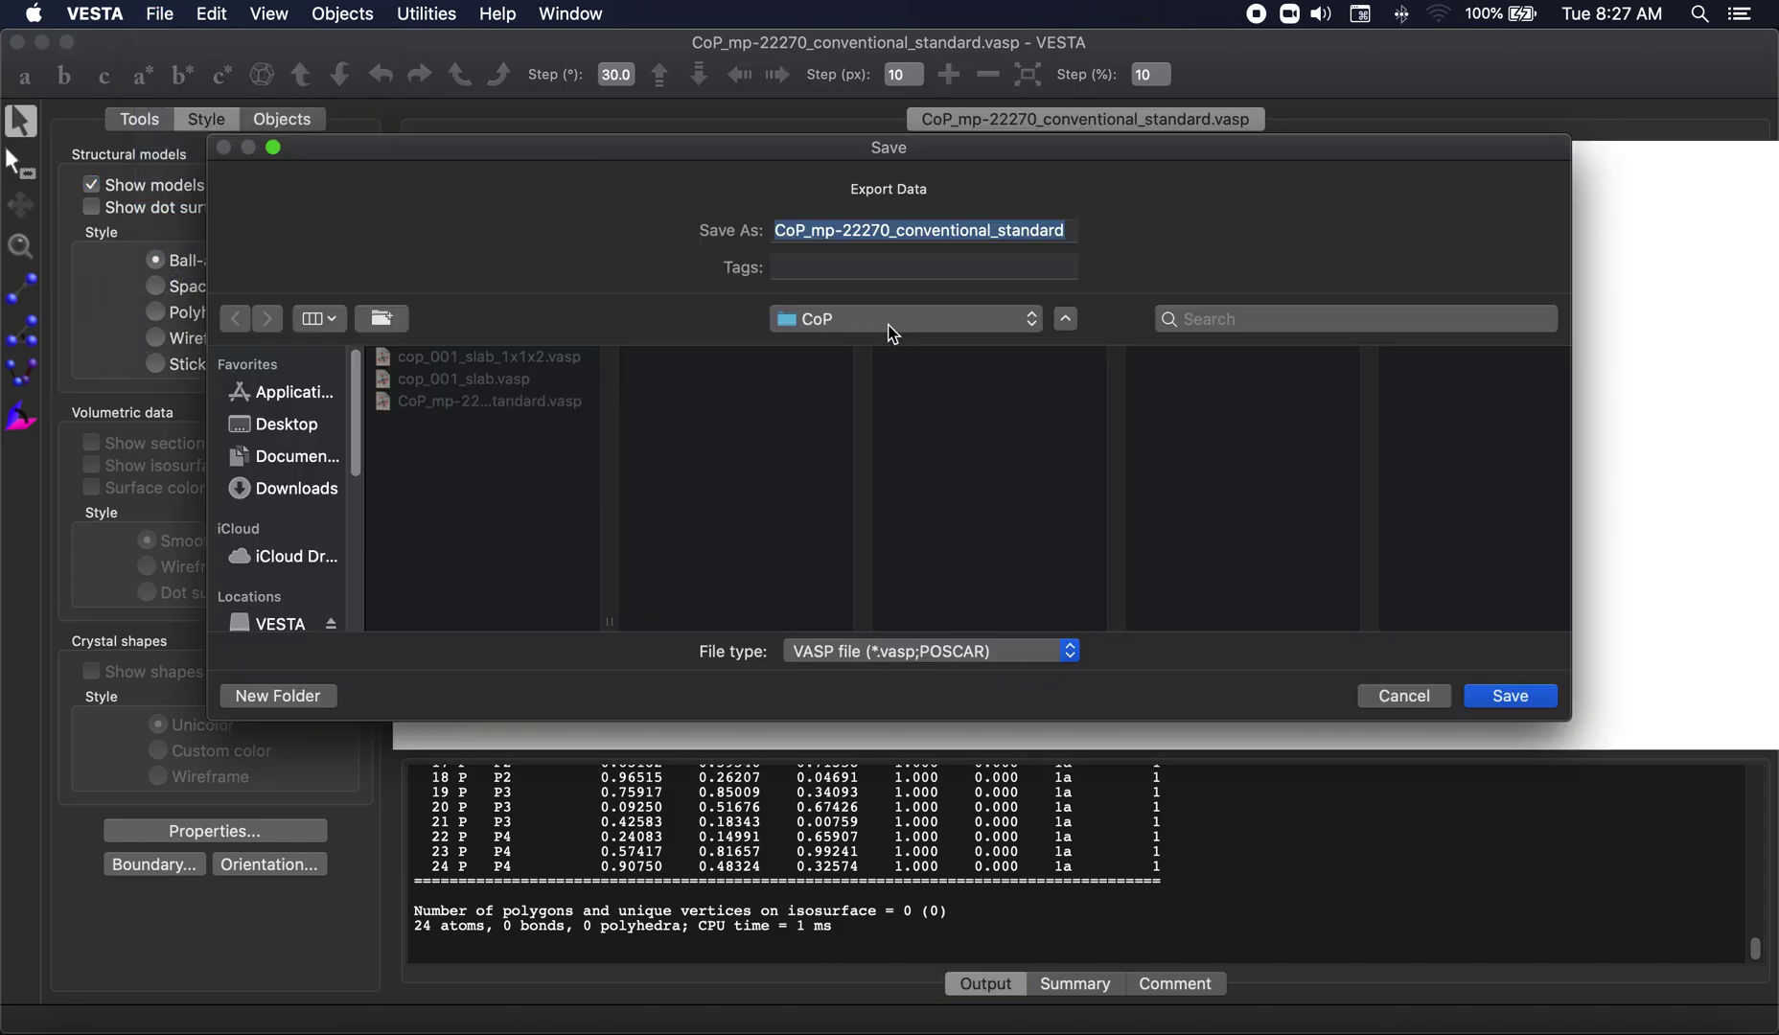
type("cop_111_c")
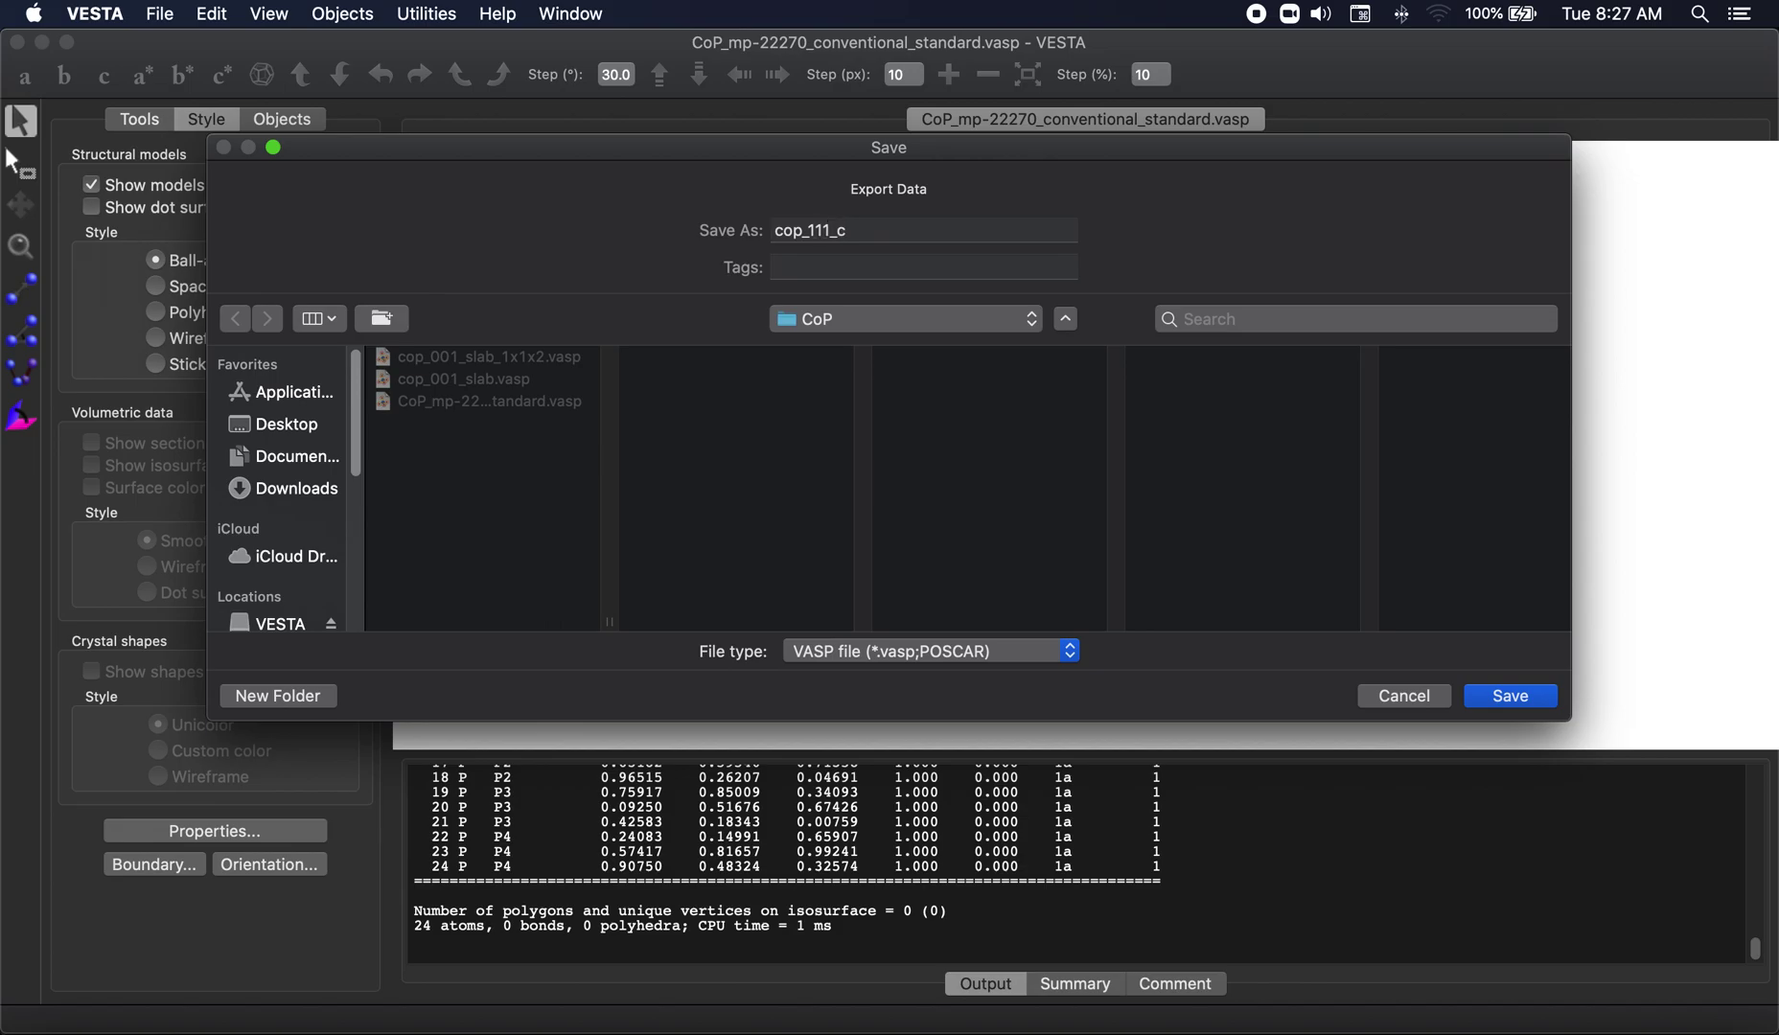
left_click(1510, 695)
left_click(536, 300)
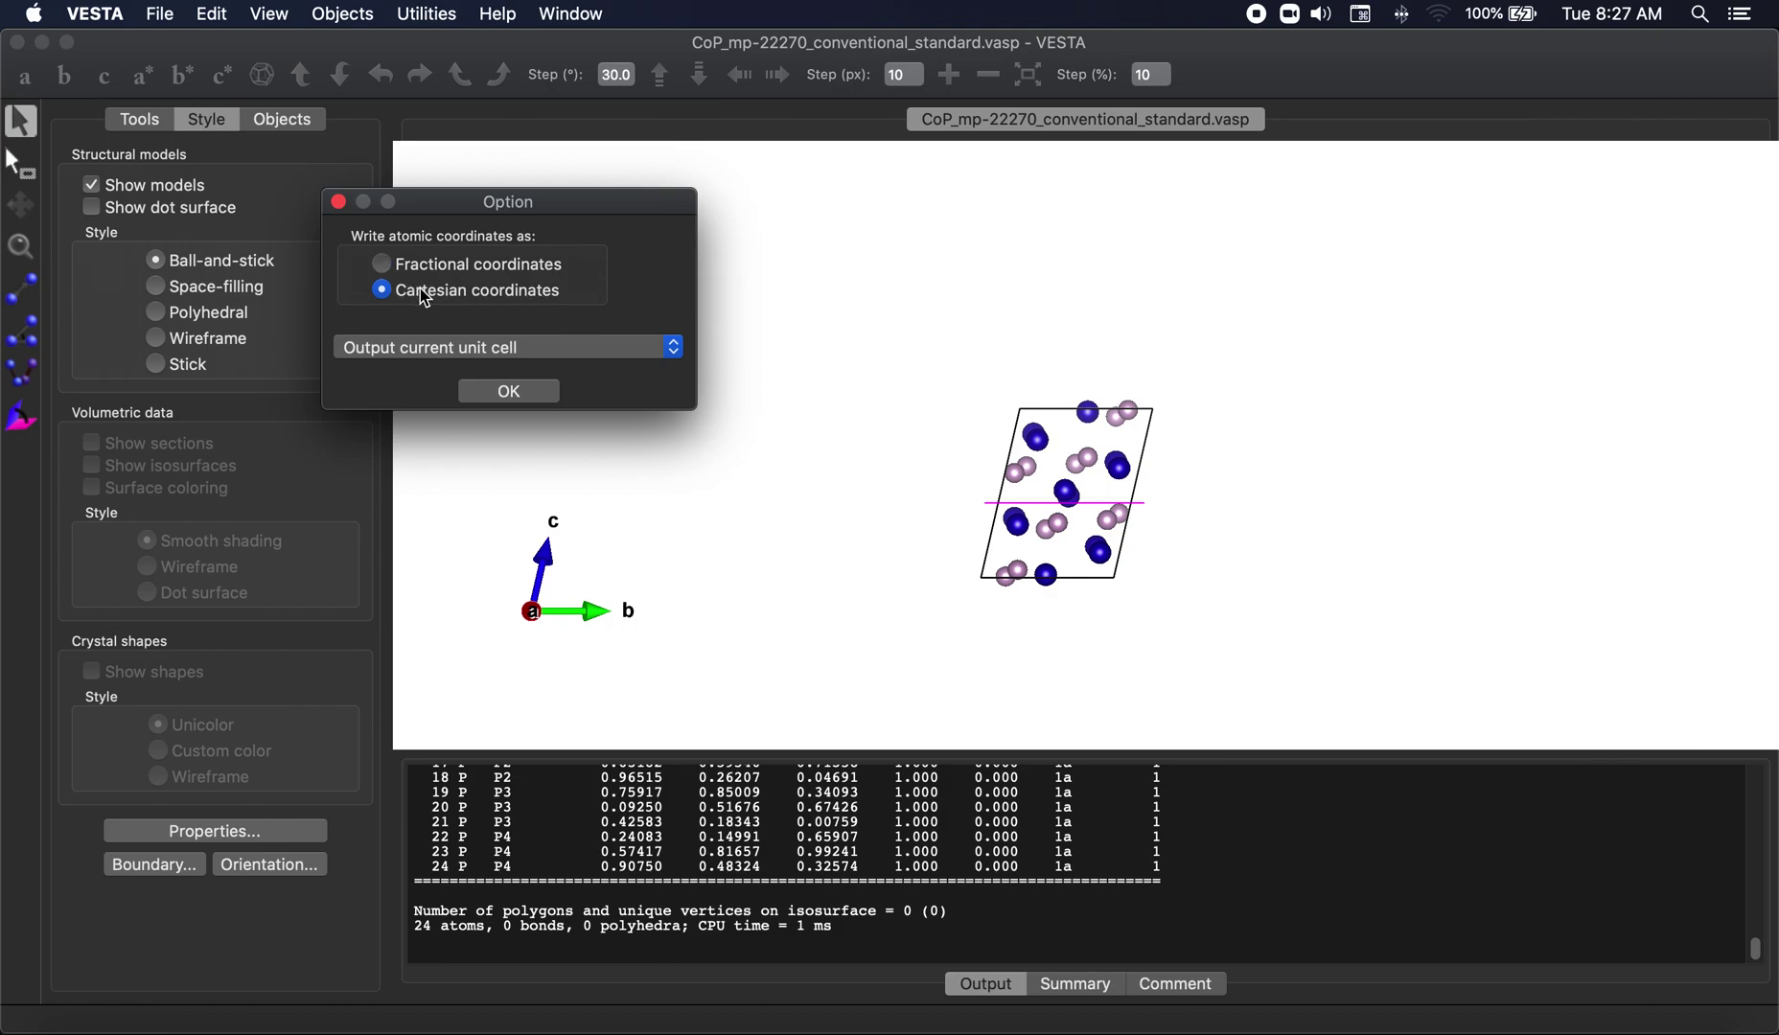
left_click(509, 391)
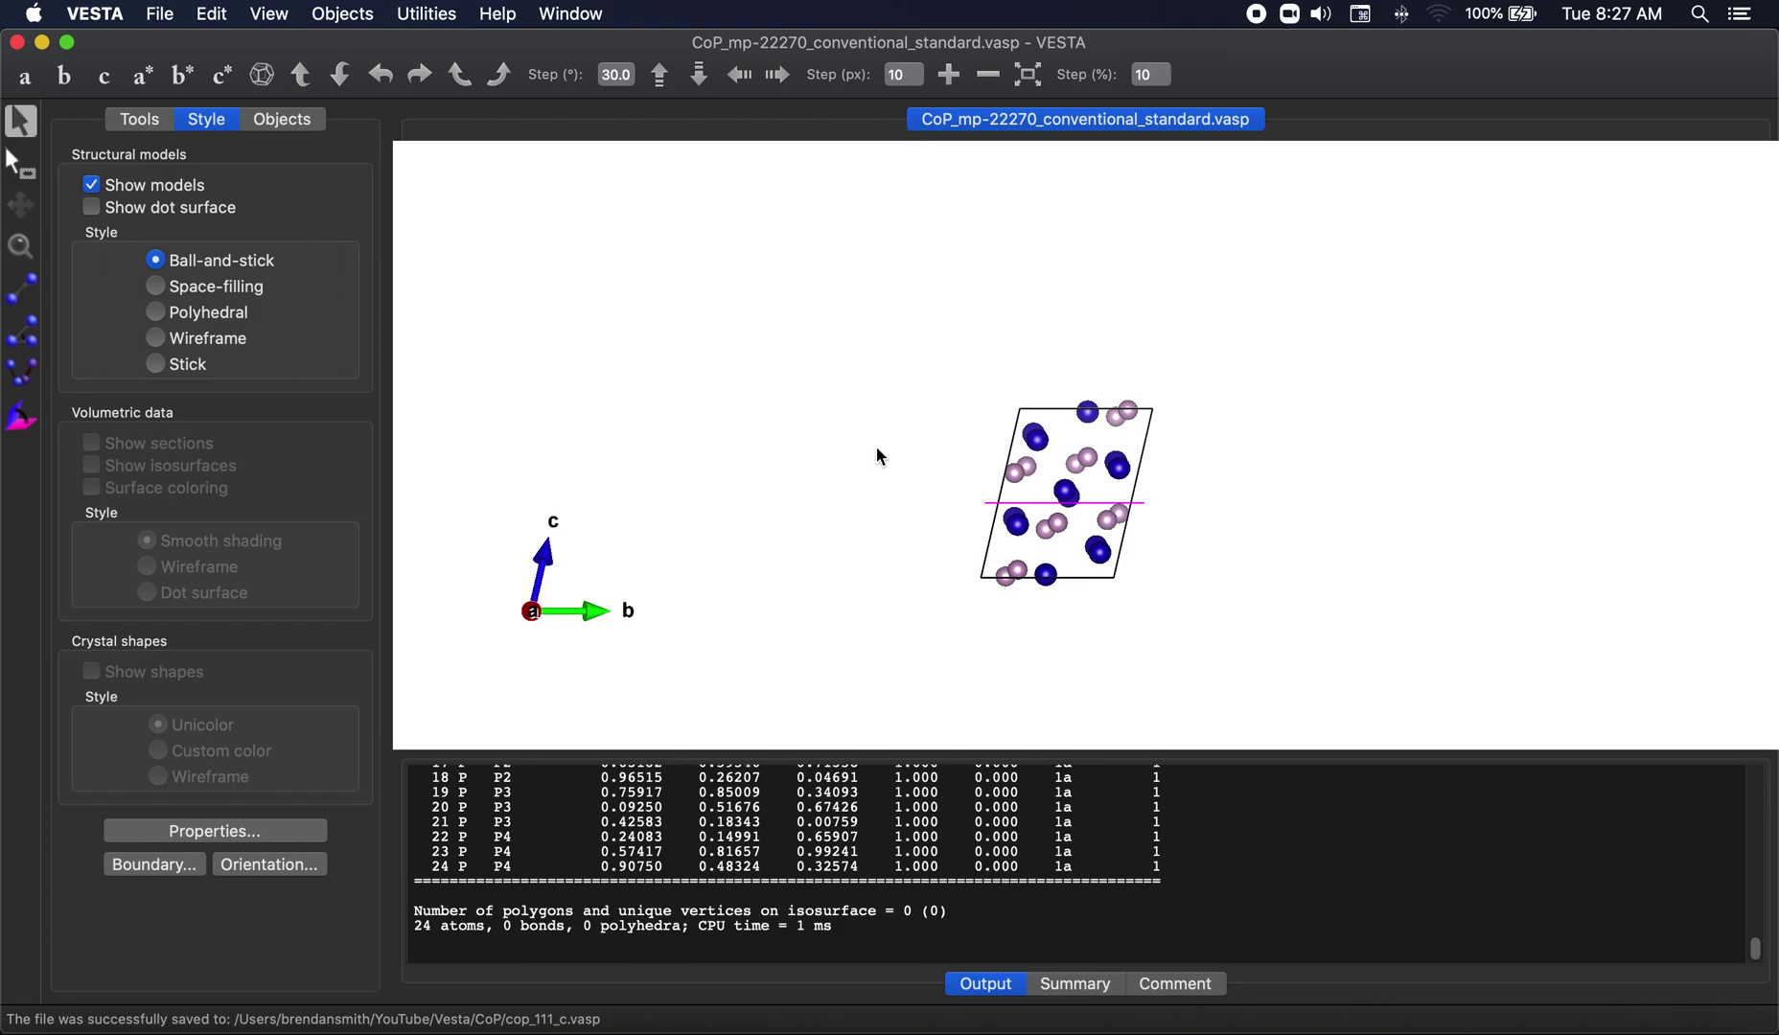
key("super+w")
left_click(945, 414)
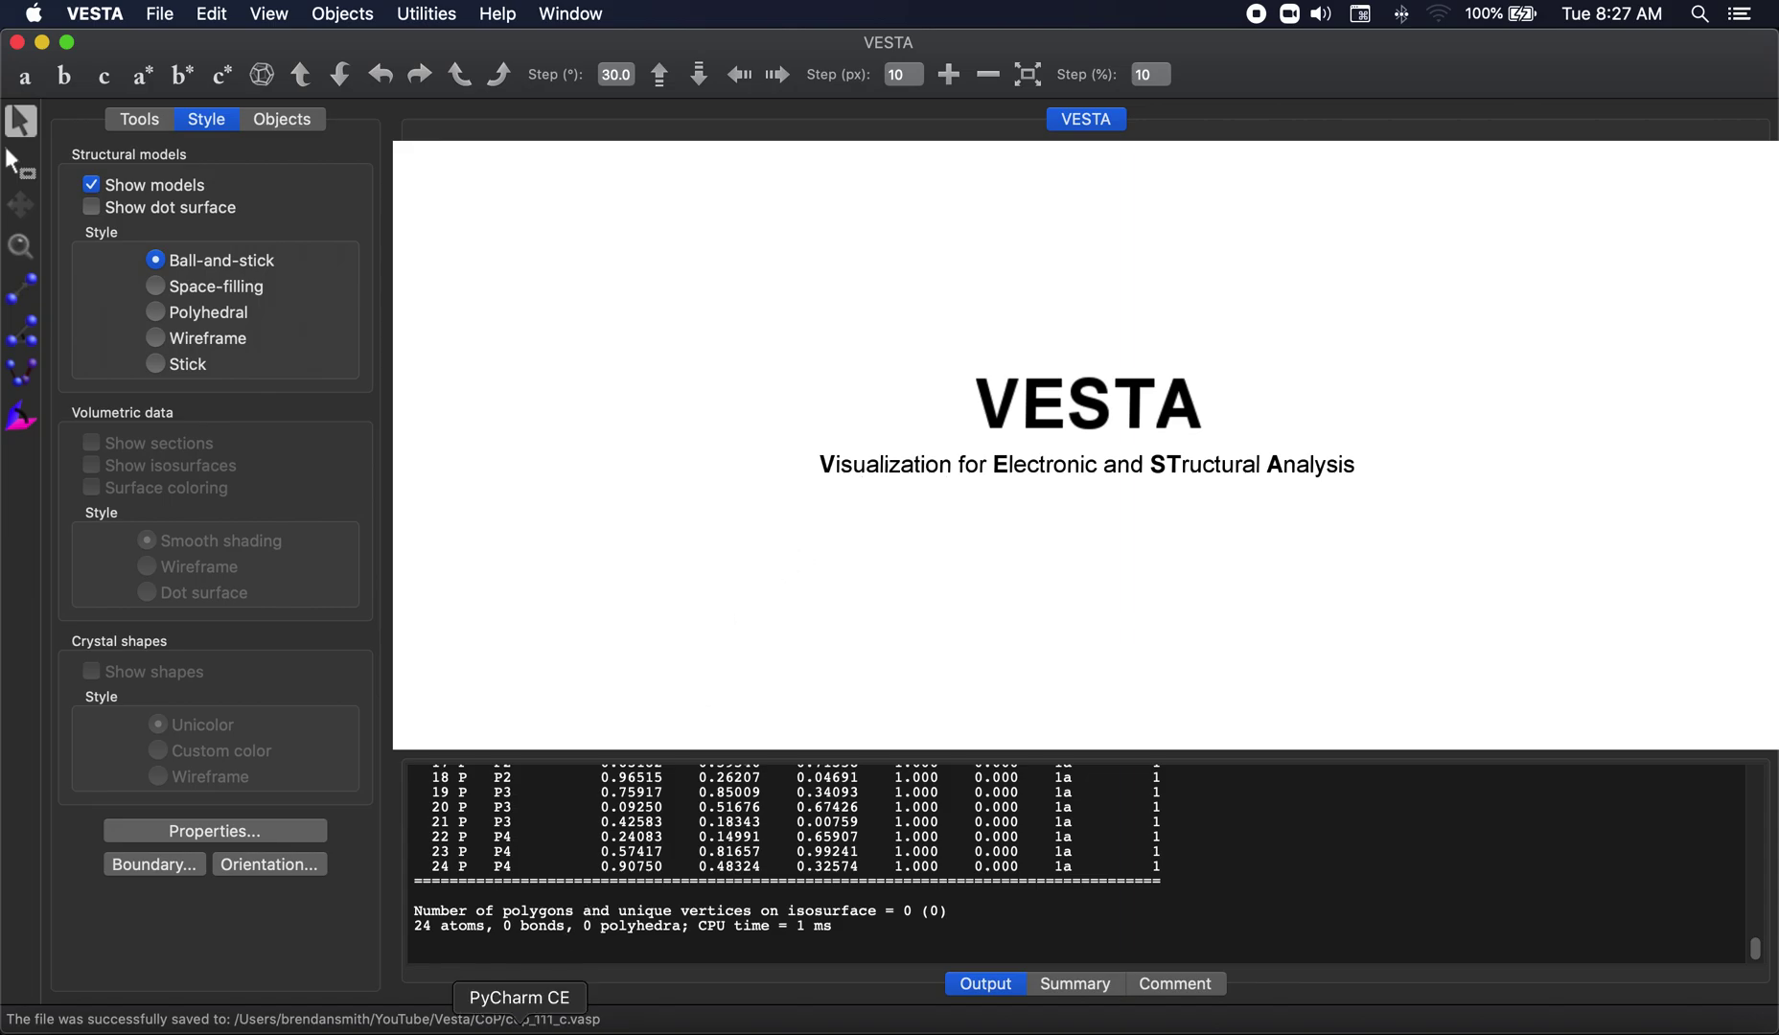
Step: Open cop_111_c.vasp and create the new file cop_111_c_vacc.vasp in CoP
left_click(484, 1019)
left_click(303, 337)
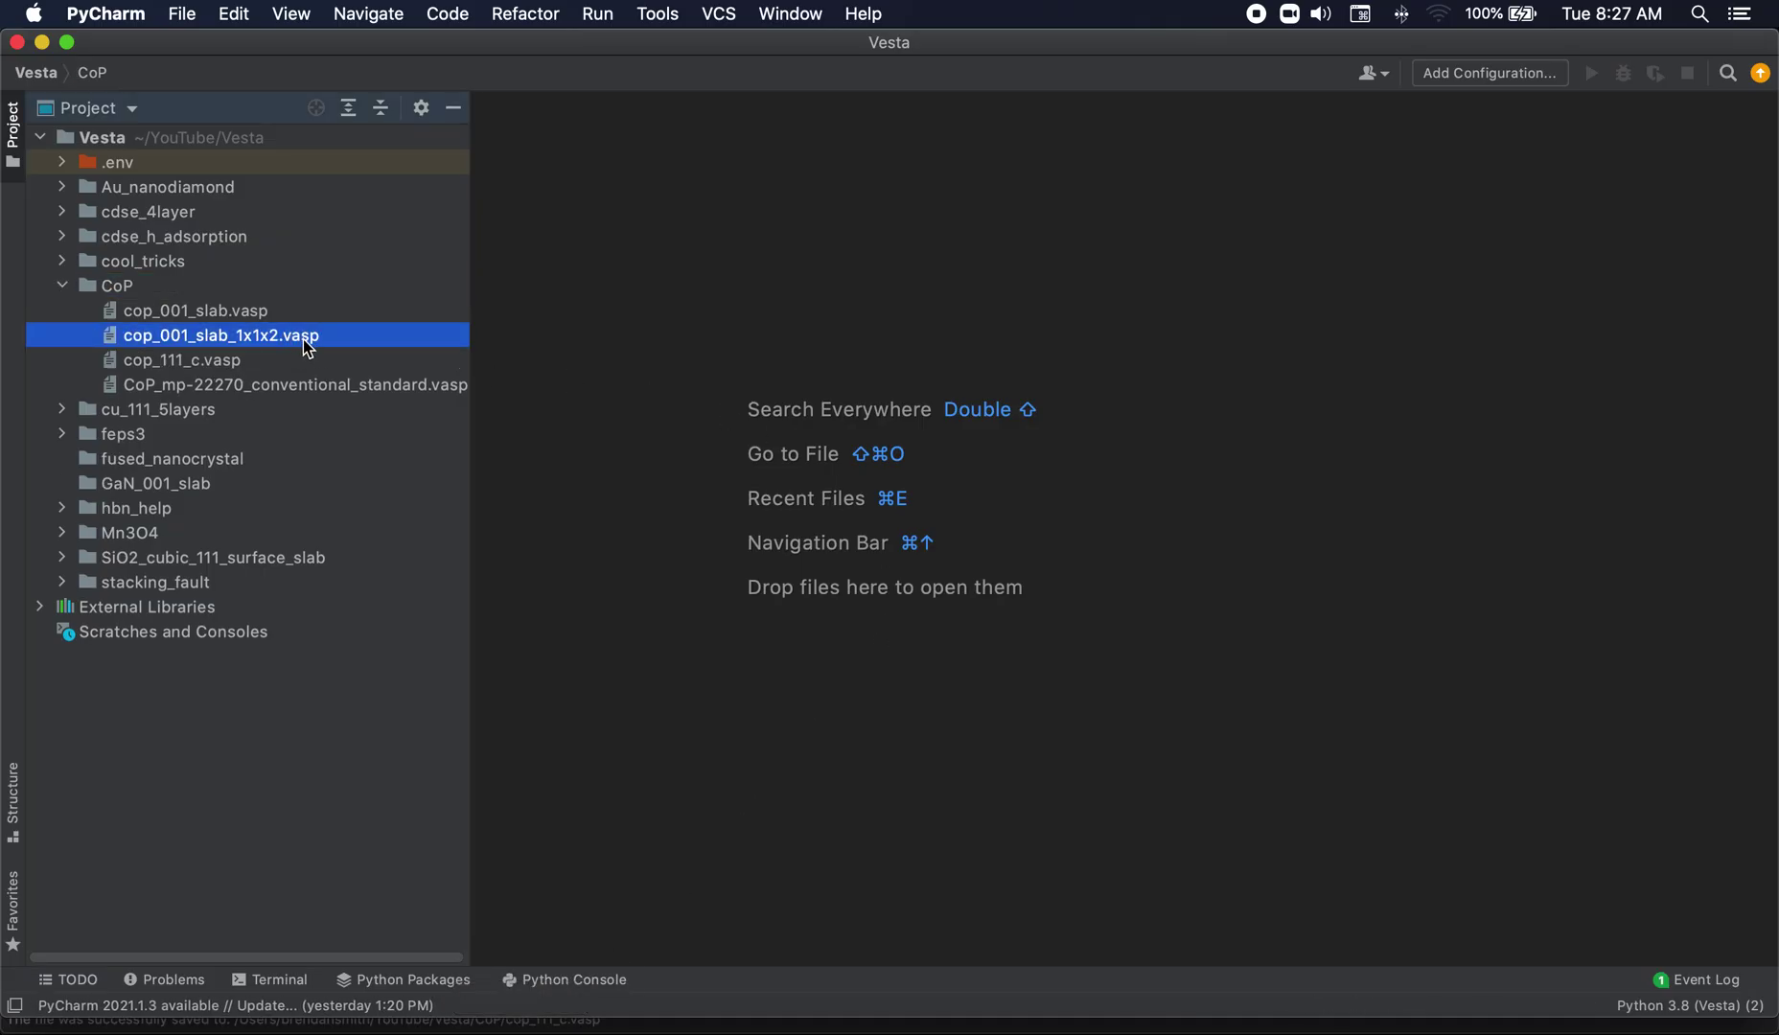
double_click(289, 360)
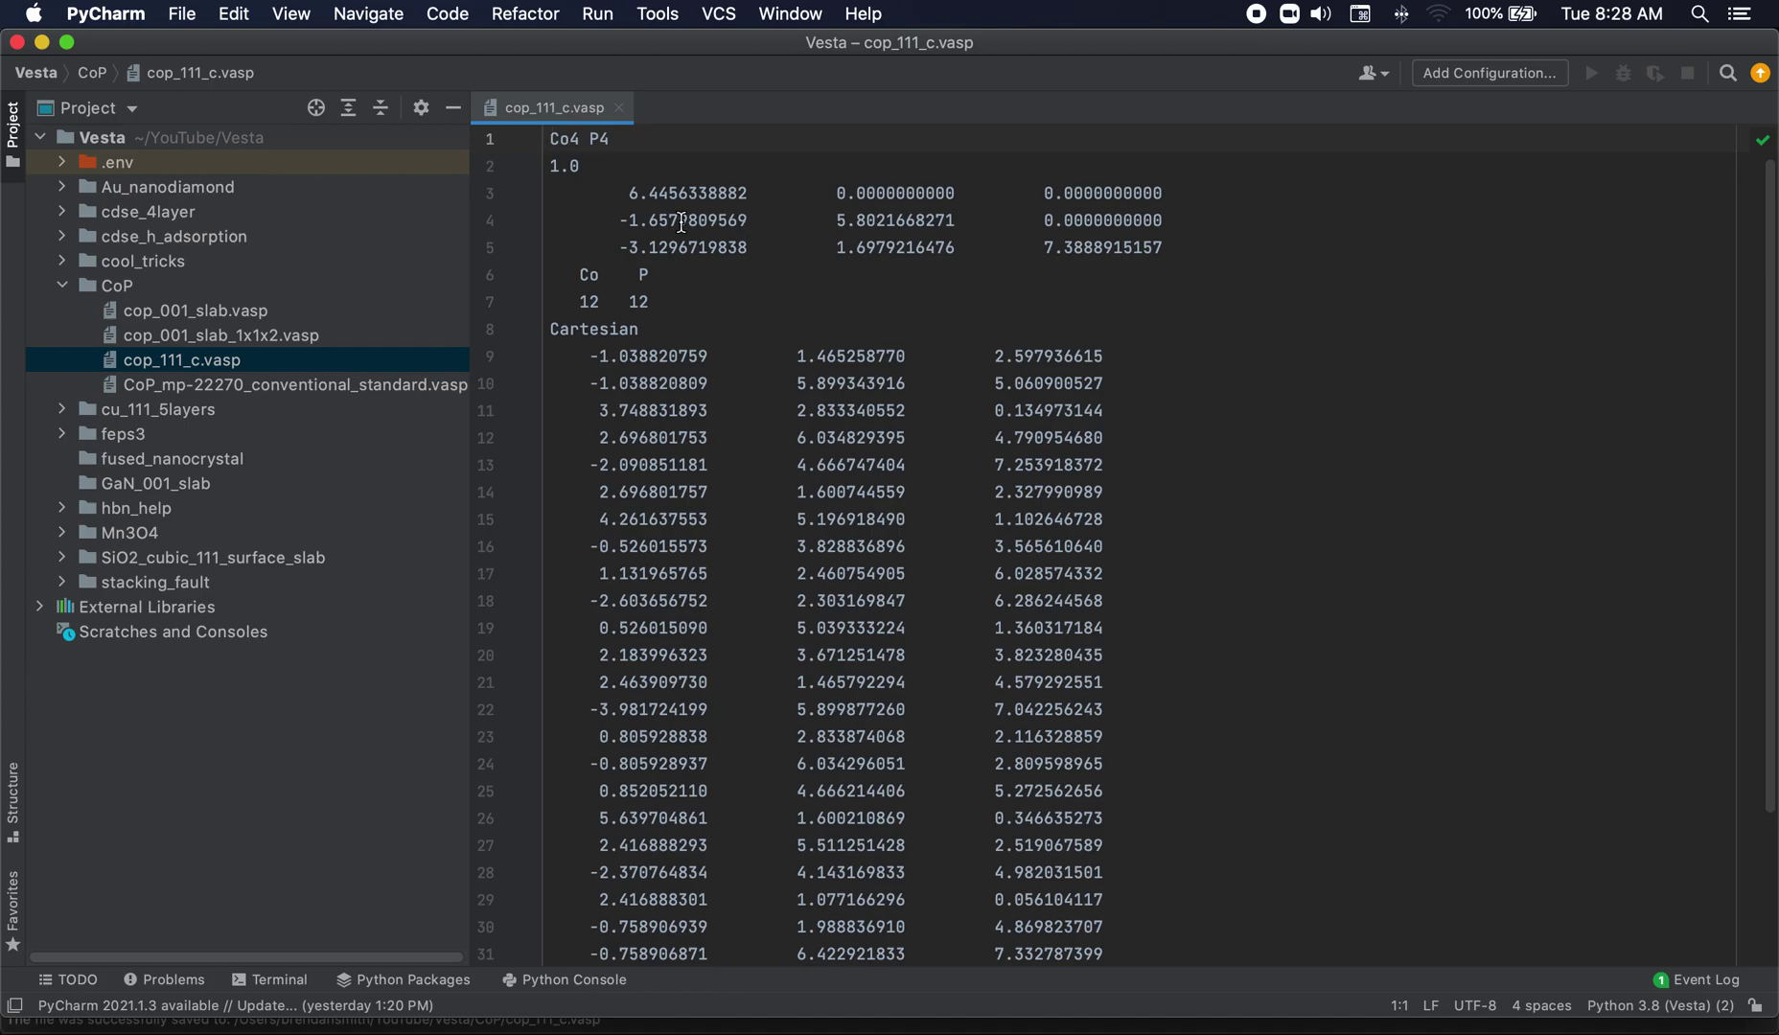
right_click(188, 286)
mouse_move(293, 300)
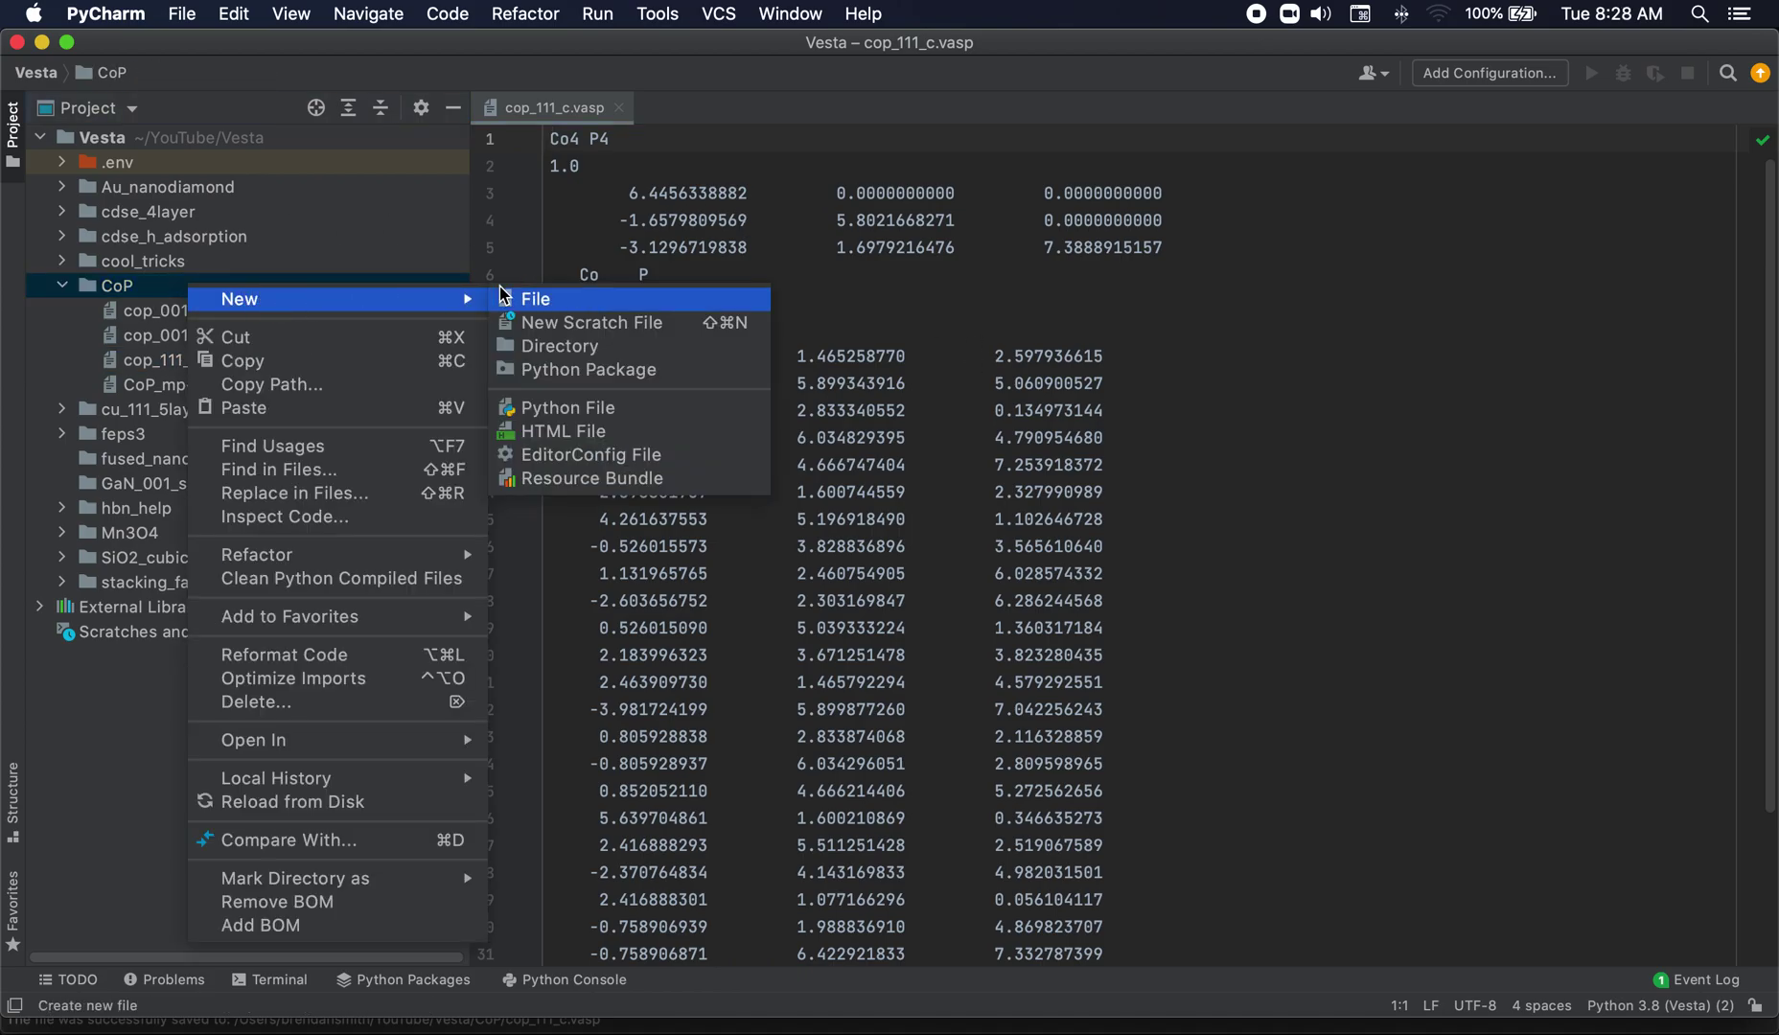
left_click(529, 299)
type("cop_111_c_vacc.vasp")
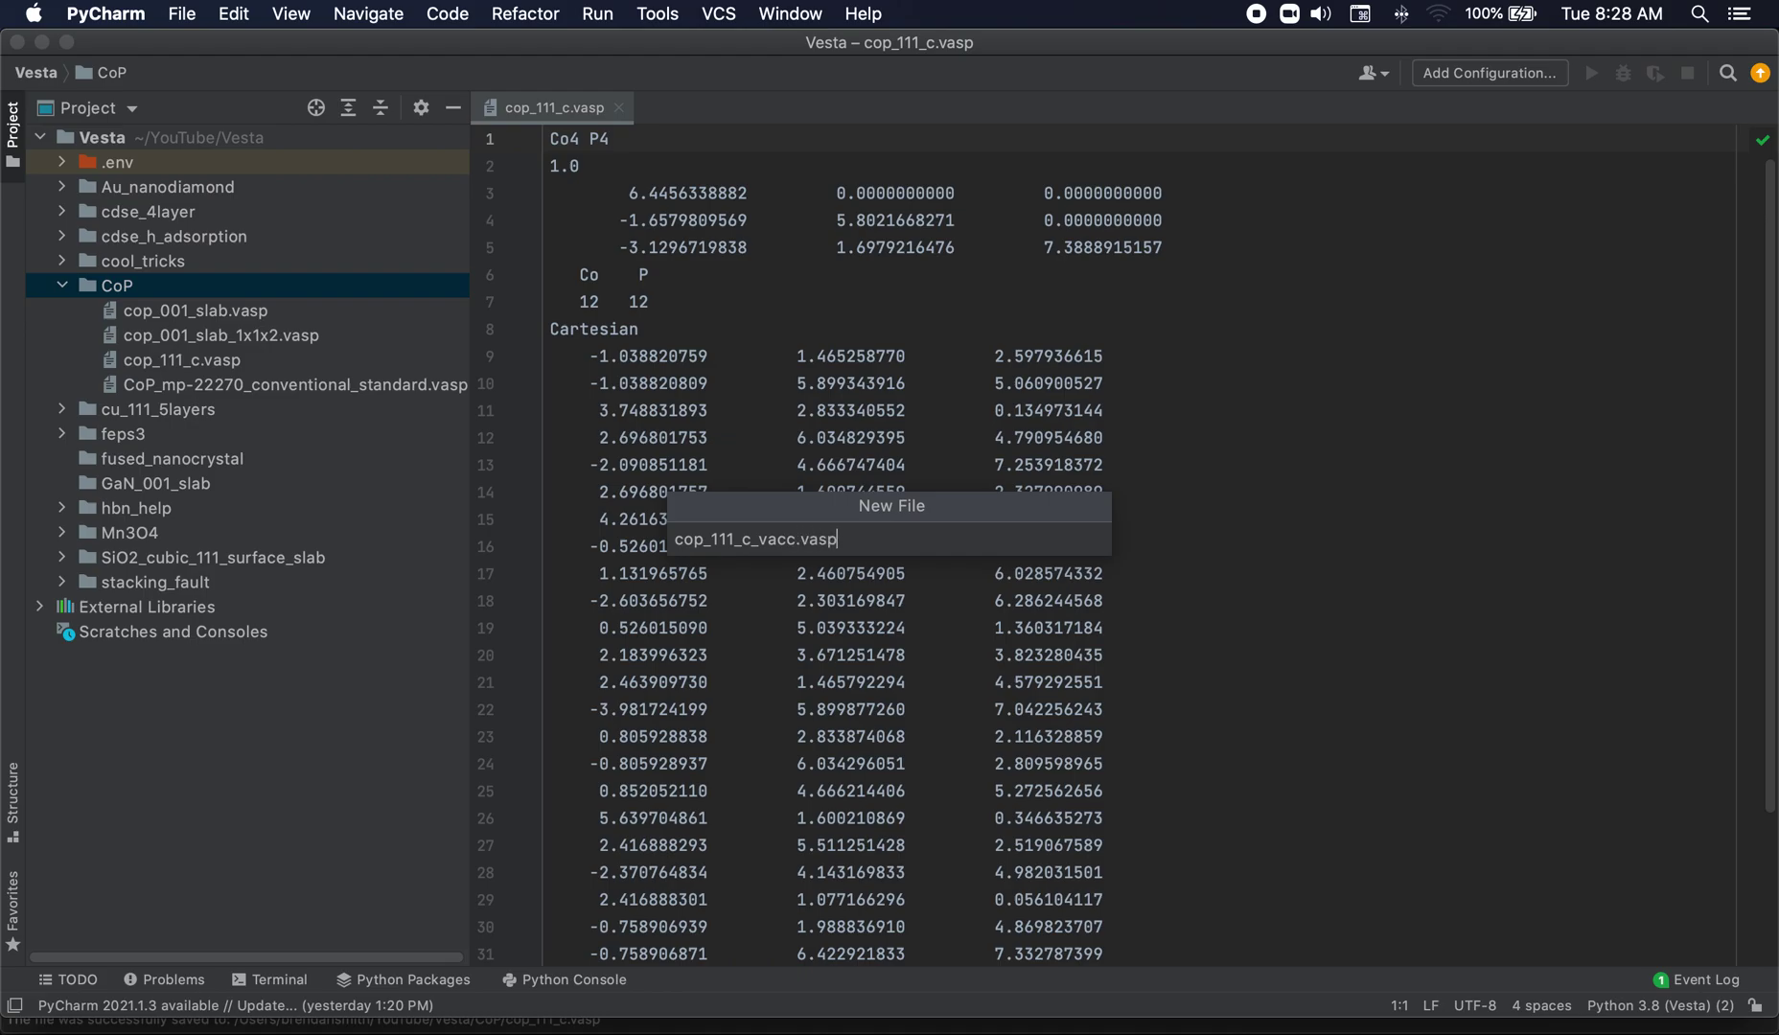
key("Return")
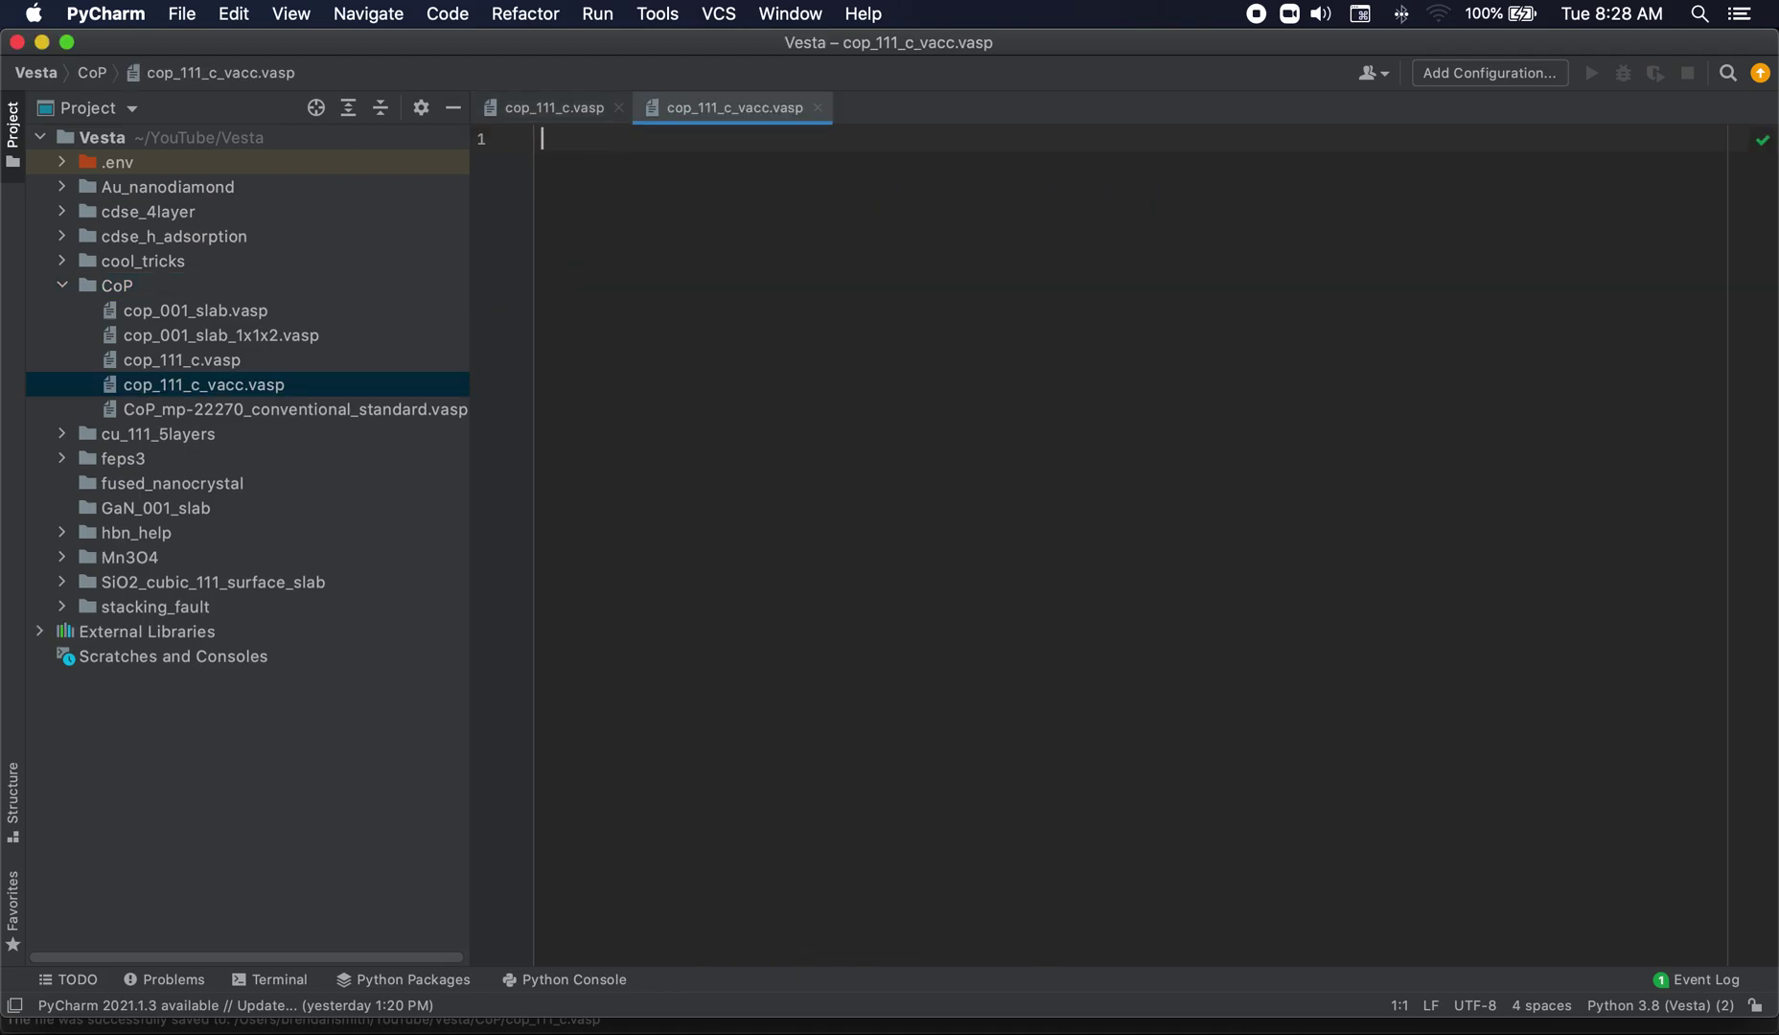
Step: Copy all of cop_111_c.vasp's contents into cop_111_c_vacc.vasp
left_click(552, 106)
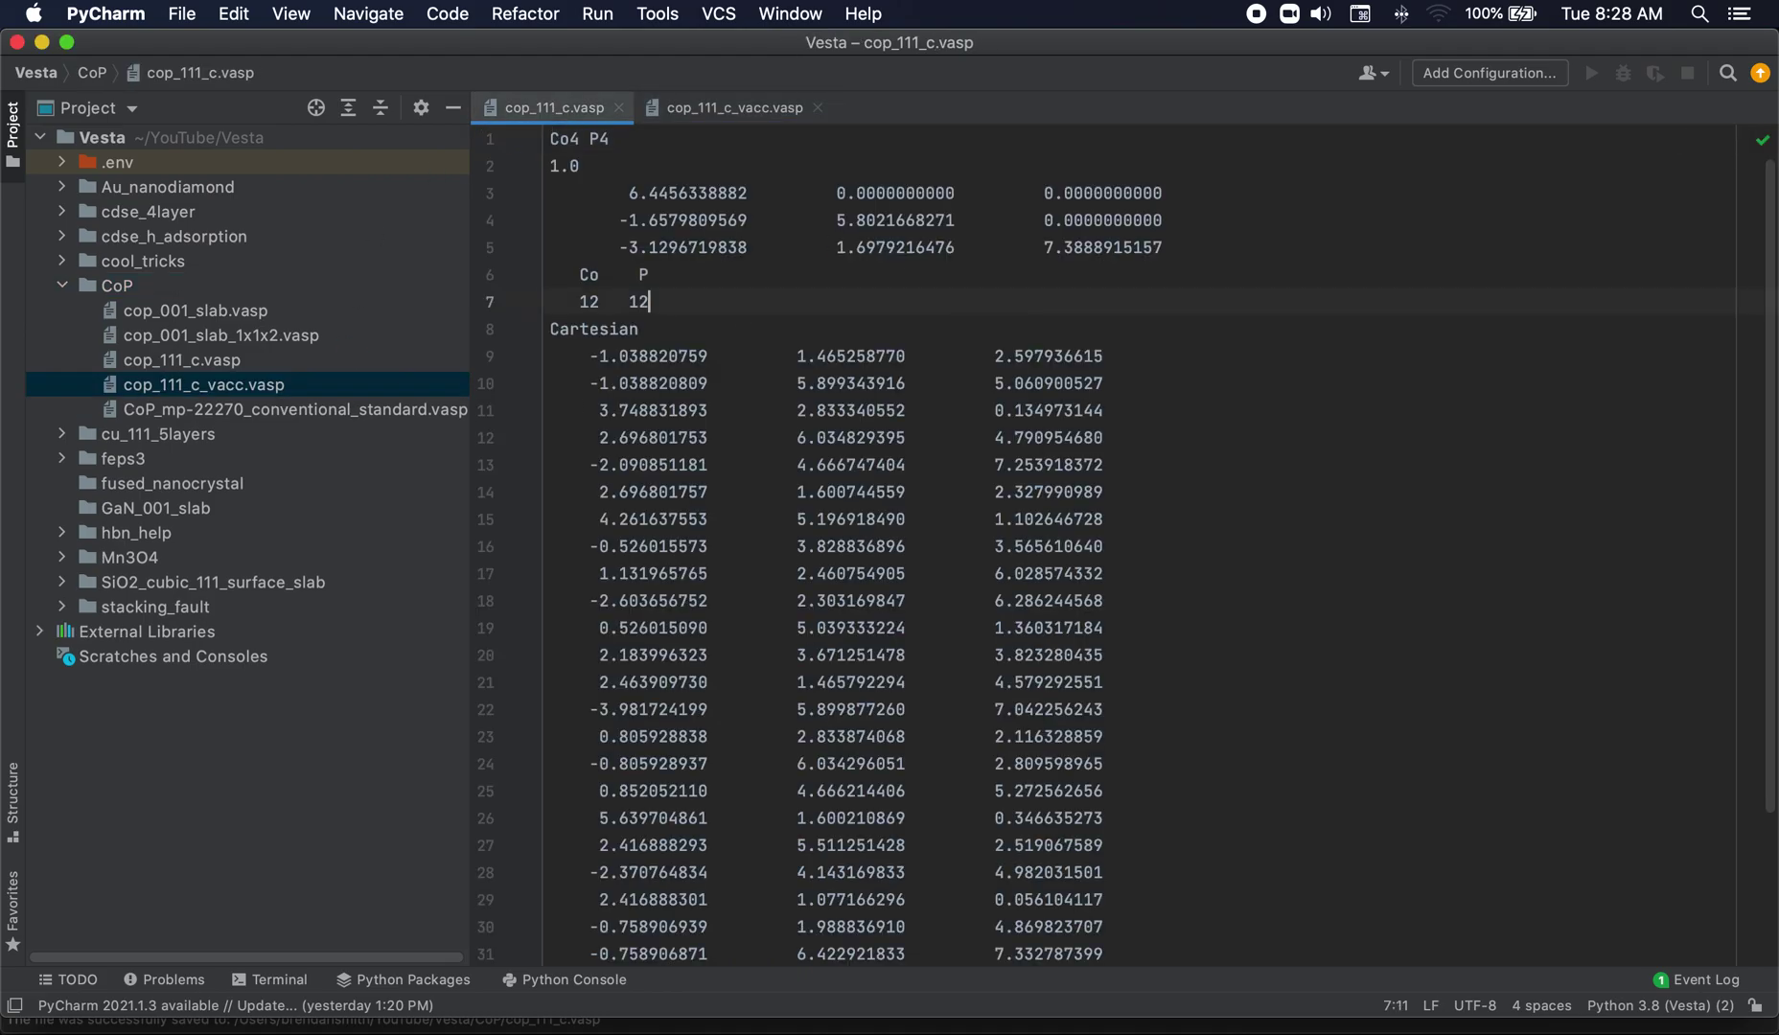
key("super+a")
key("super+c")
left_click(743, 109)
key("super+v")
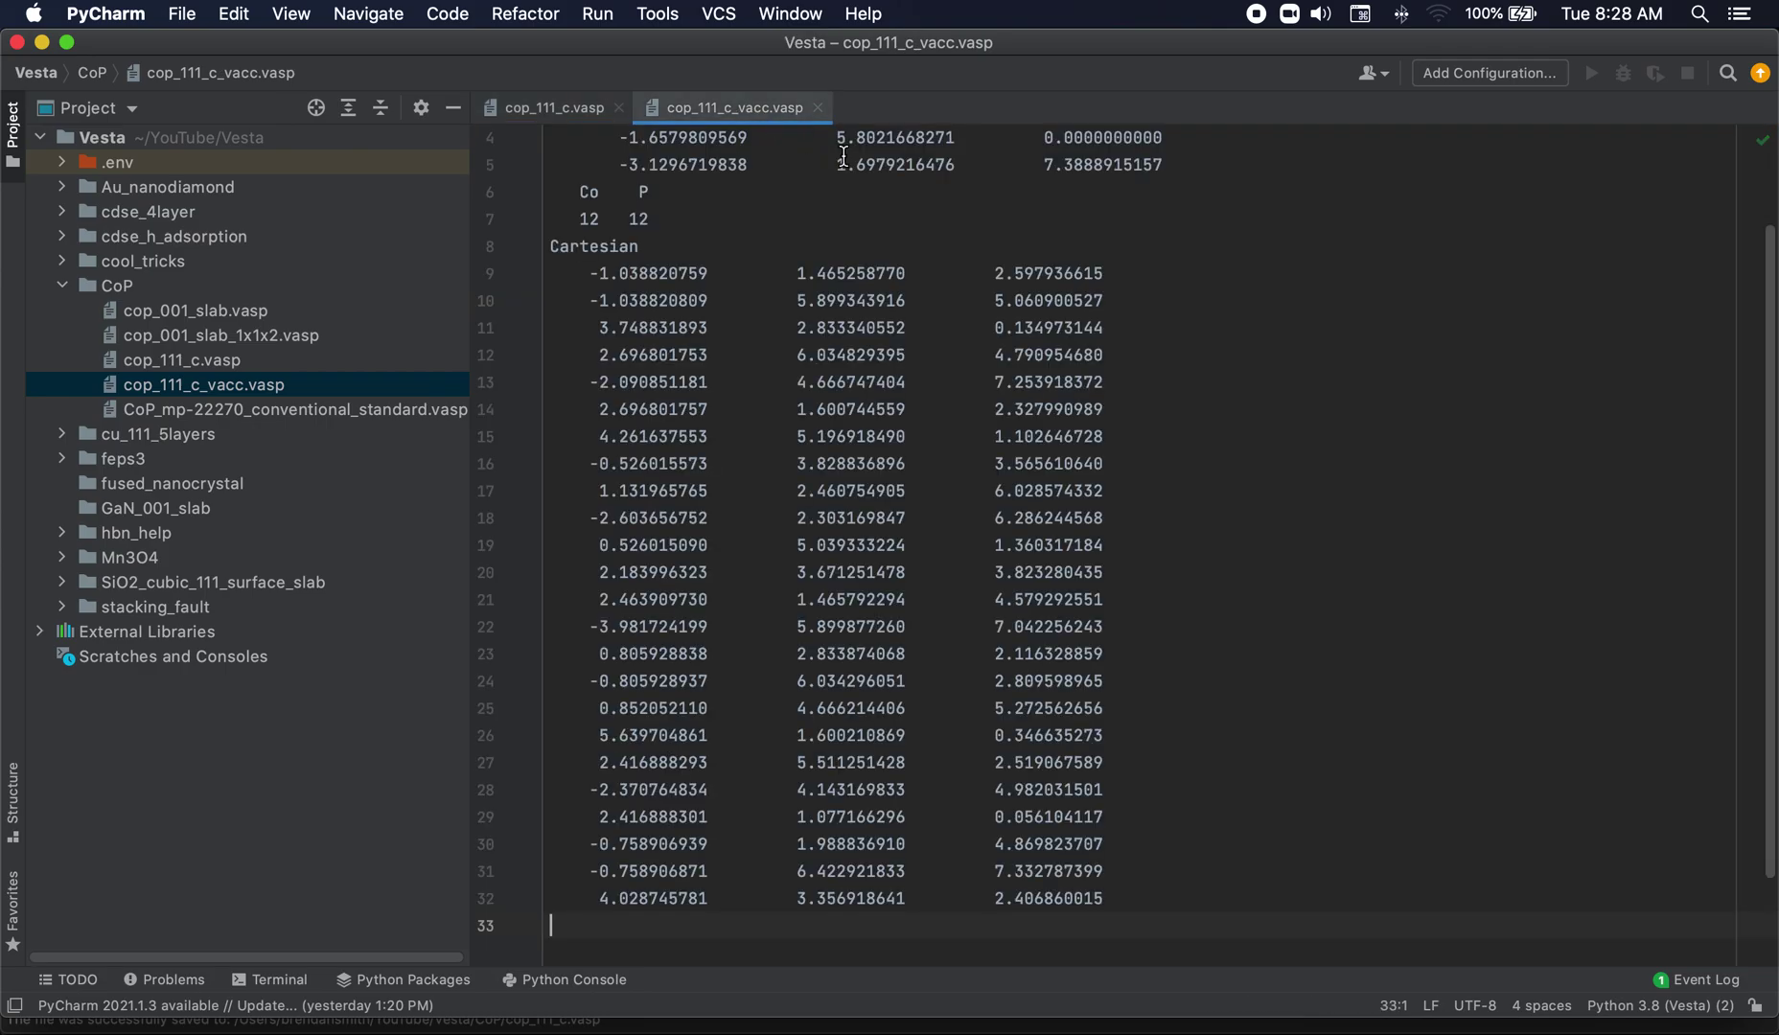
scroll(1001, 349, "up", 2)
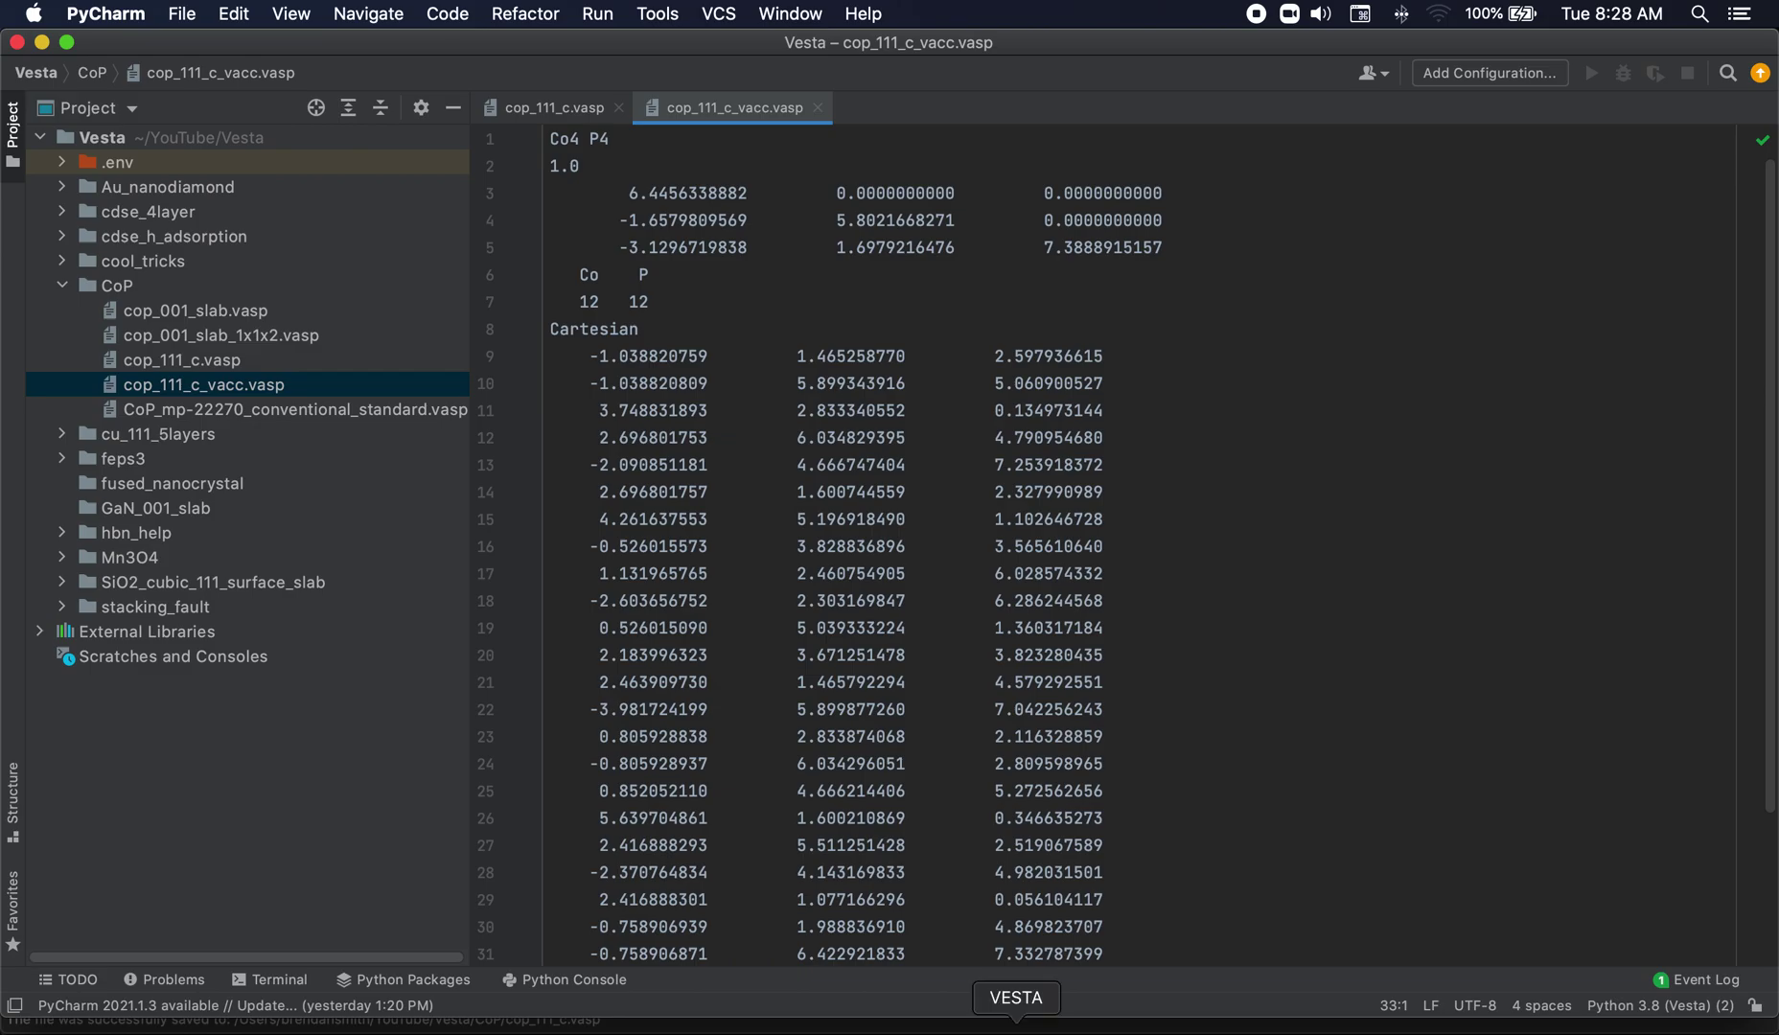
Step: Open cop_111_c.vasp in VESTA
left_click(1016, 1029)
key("super+o")
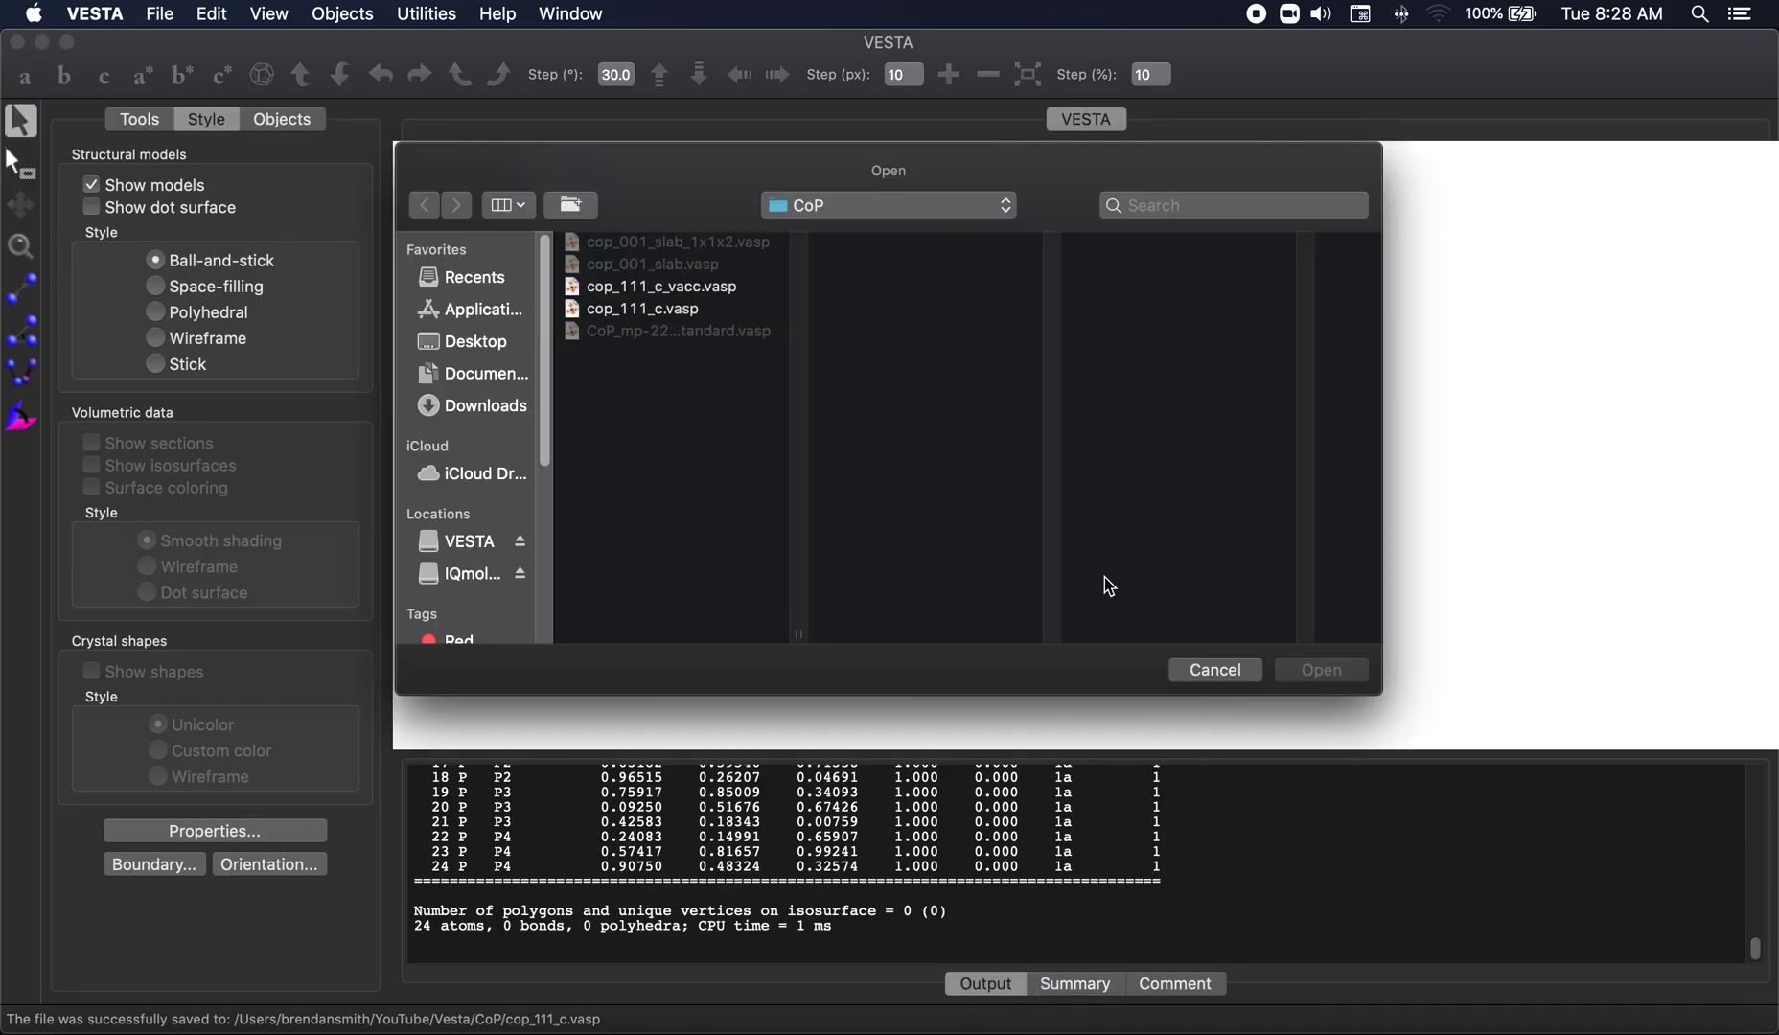
double_click(719, 309)
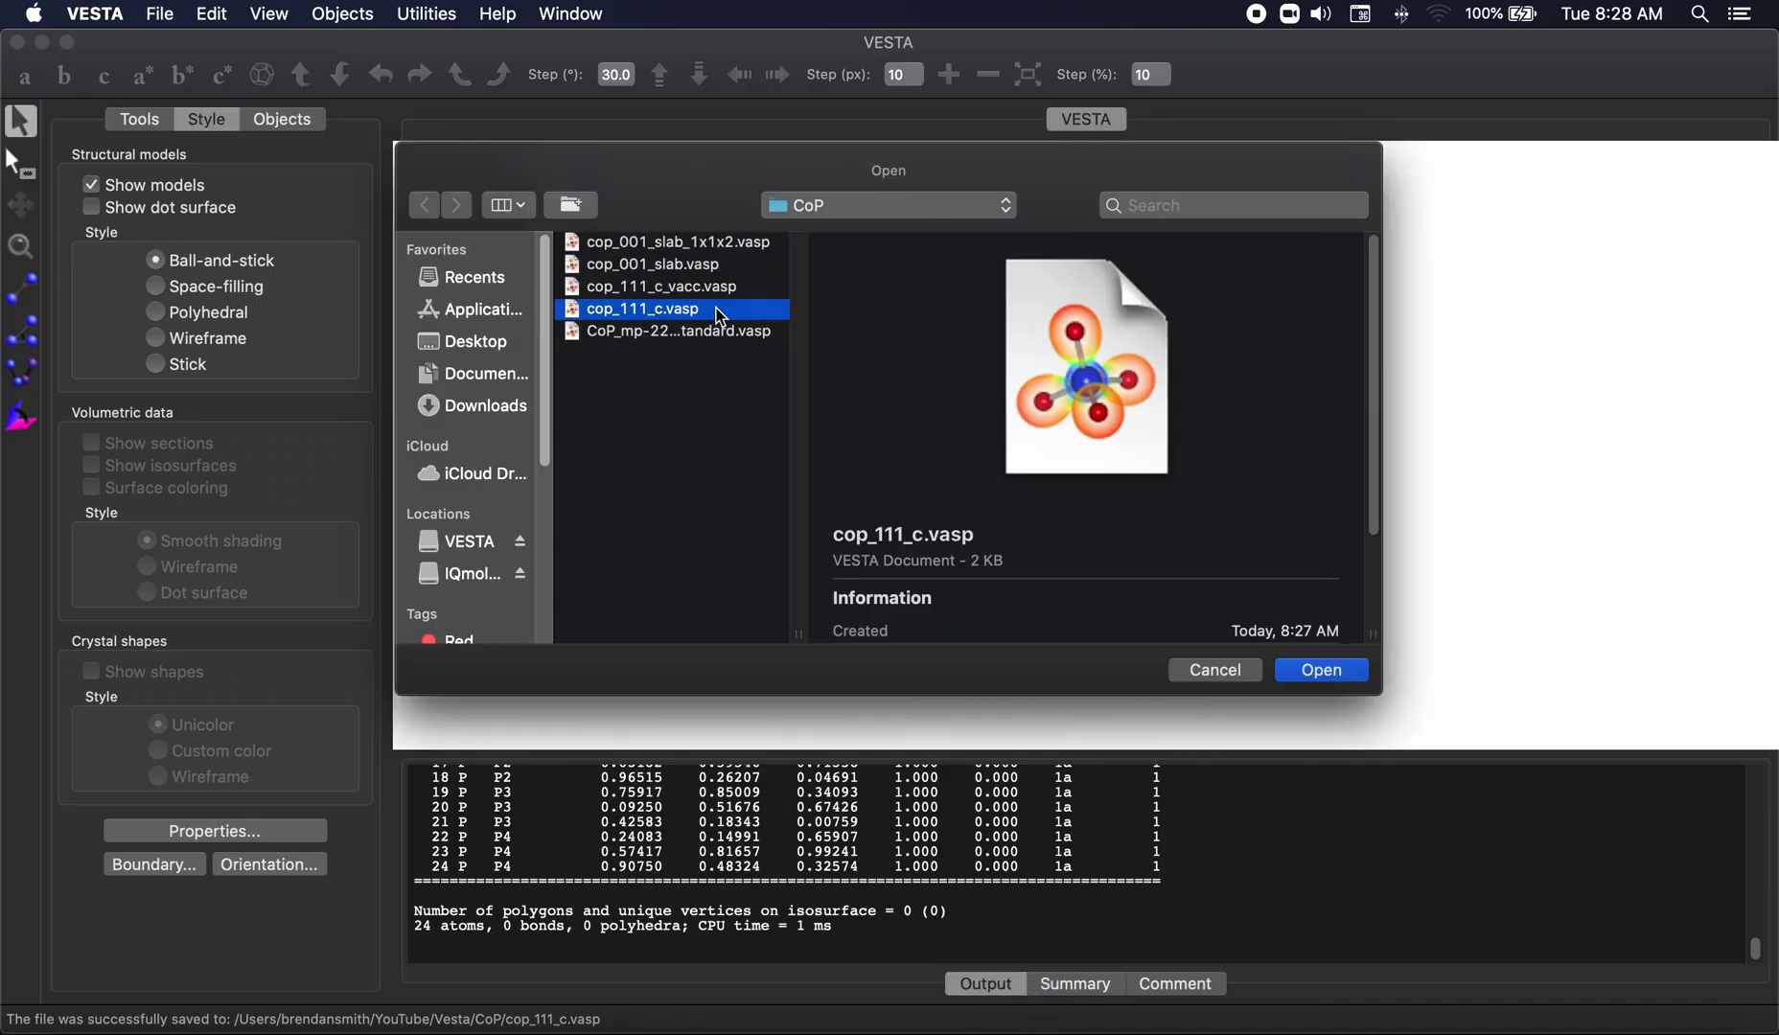
Step: Delete the Co–P bond rule and rotate the atoms-only model to inspect its layers
left_click(218, 13)
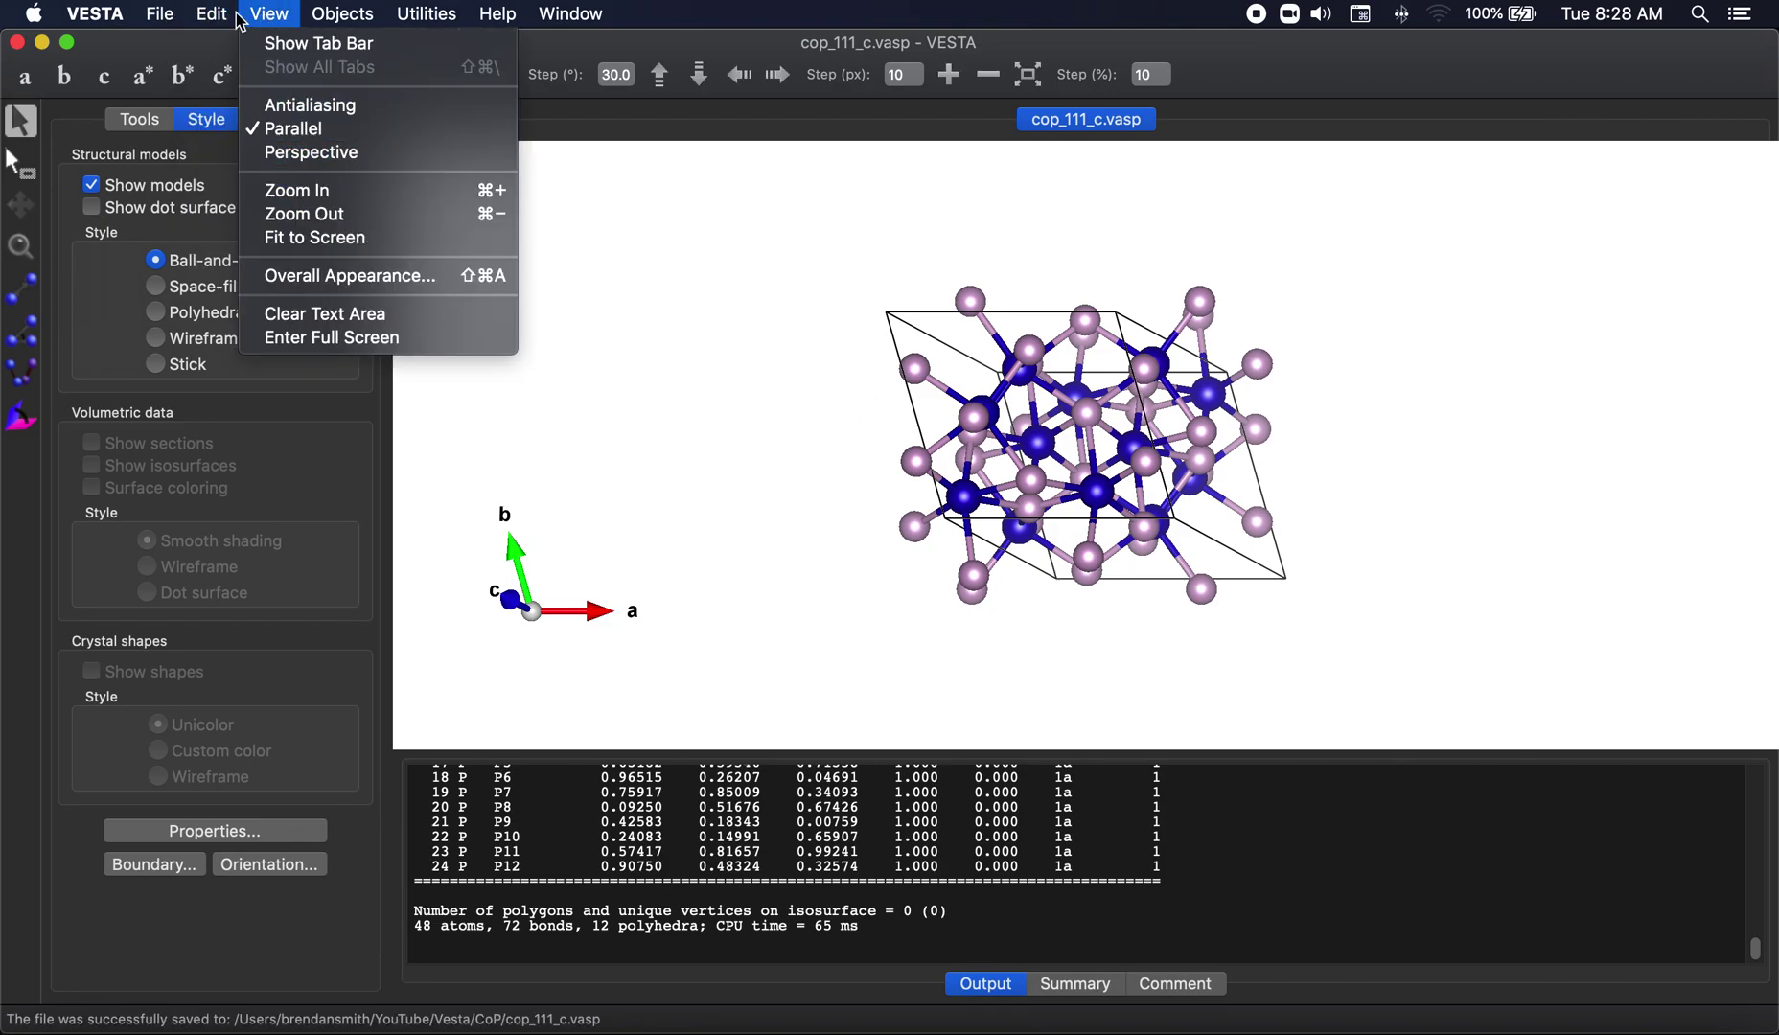
left_click(247, 144)
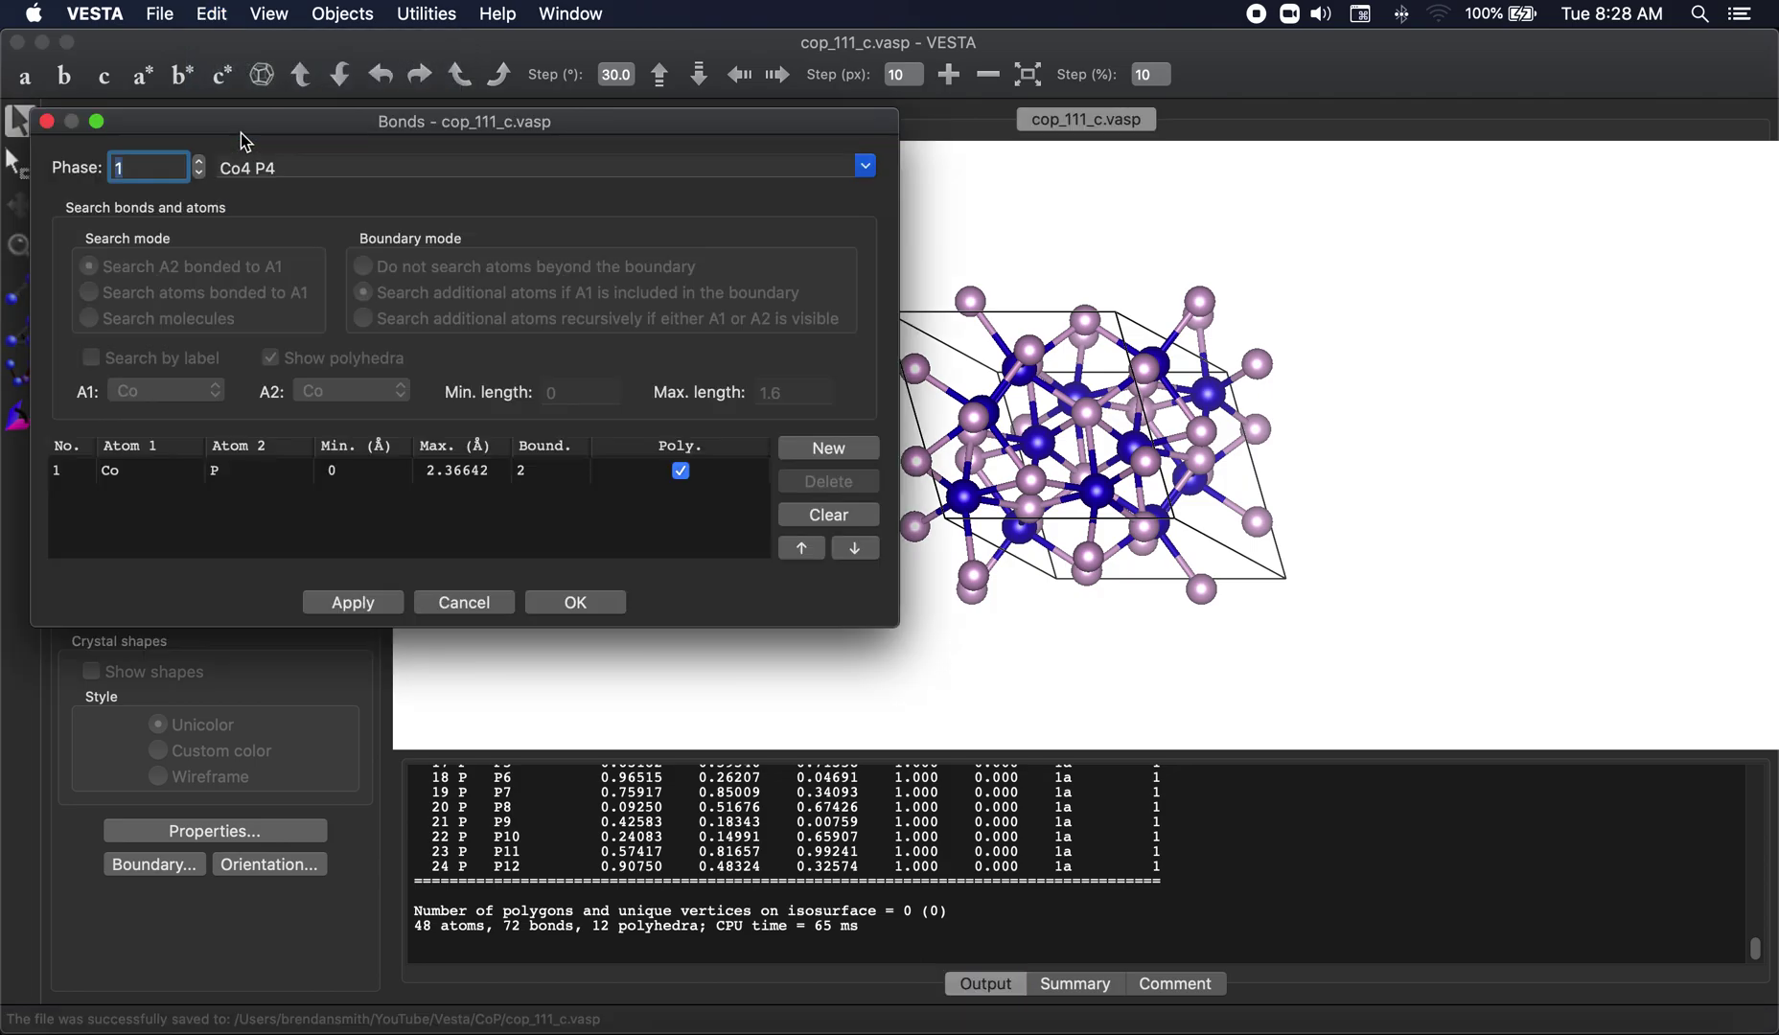
left_click(480, 473)
left_click(862, 497)
left_click(365, 603)
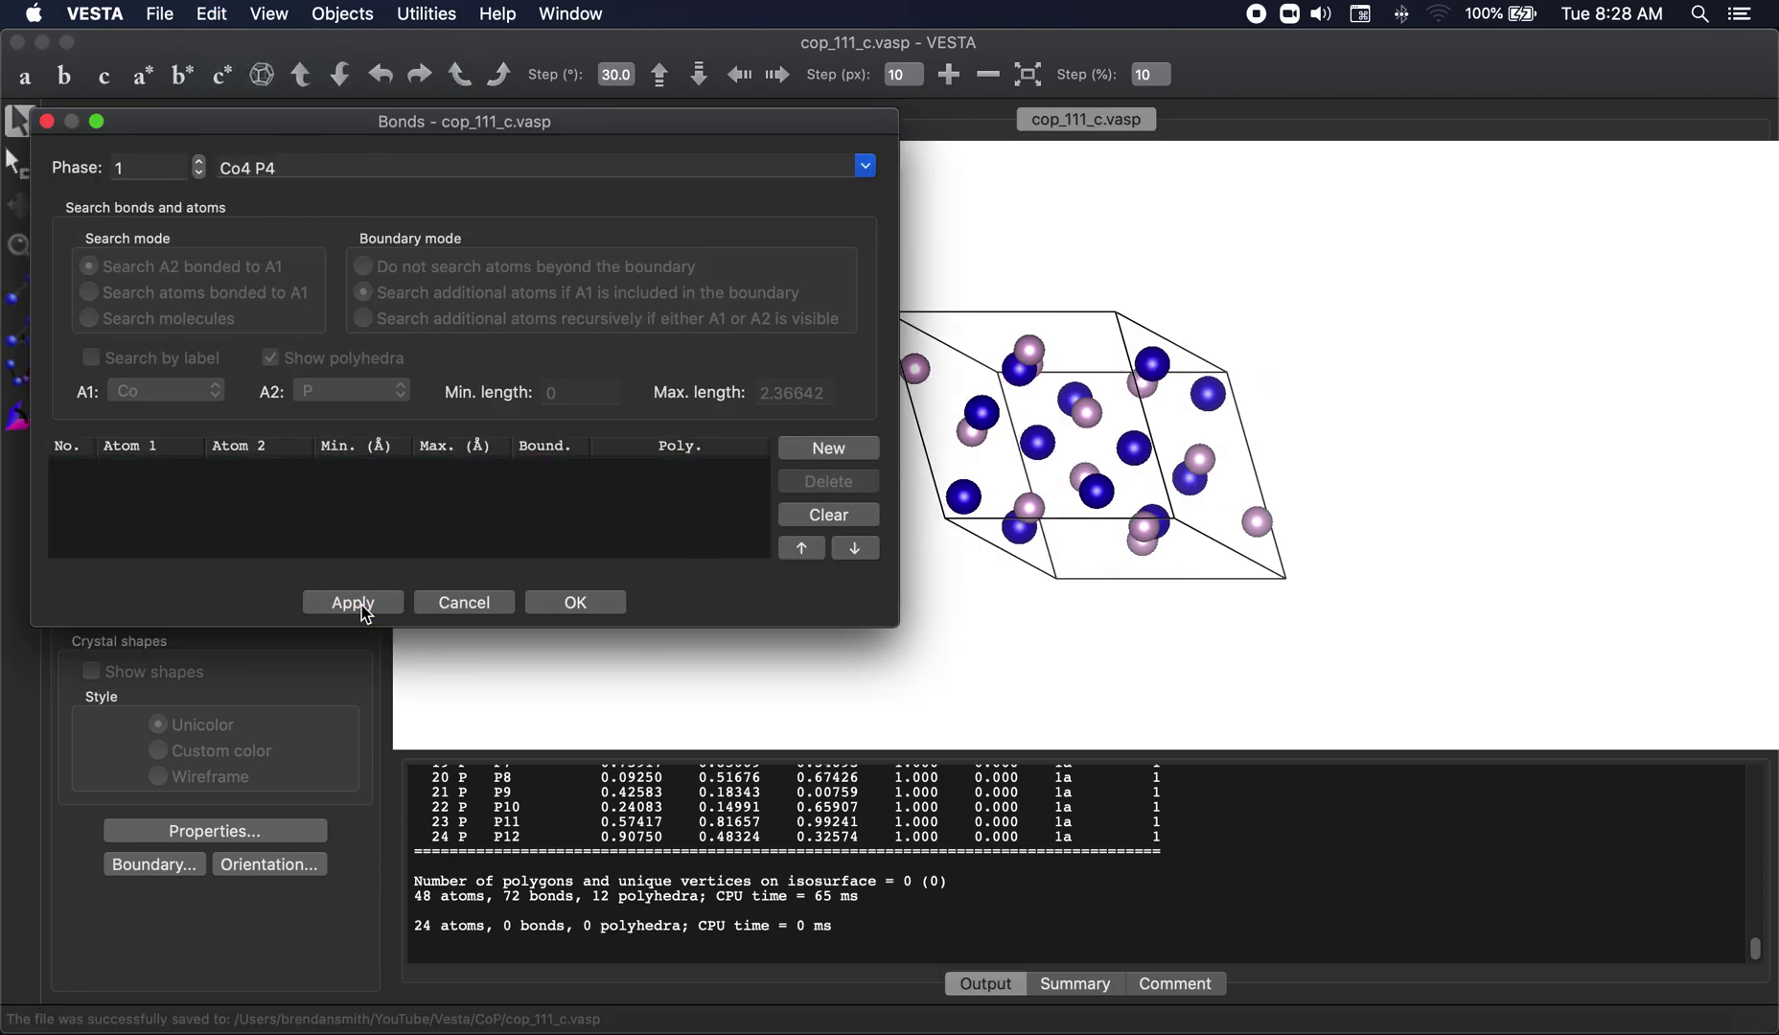
left_click(561, 602)
left_click(25, 77)
left_click_drag(828, 342, 918, 445)
left_click_drag(1034, 457, 959, 479)
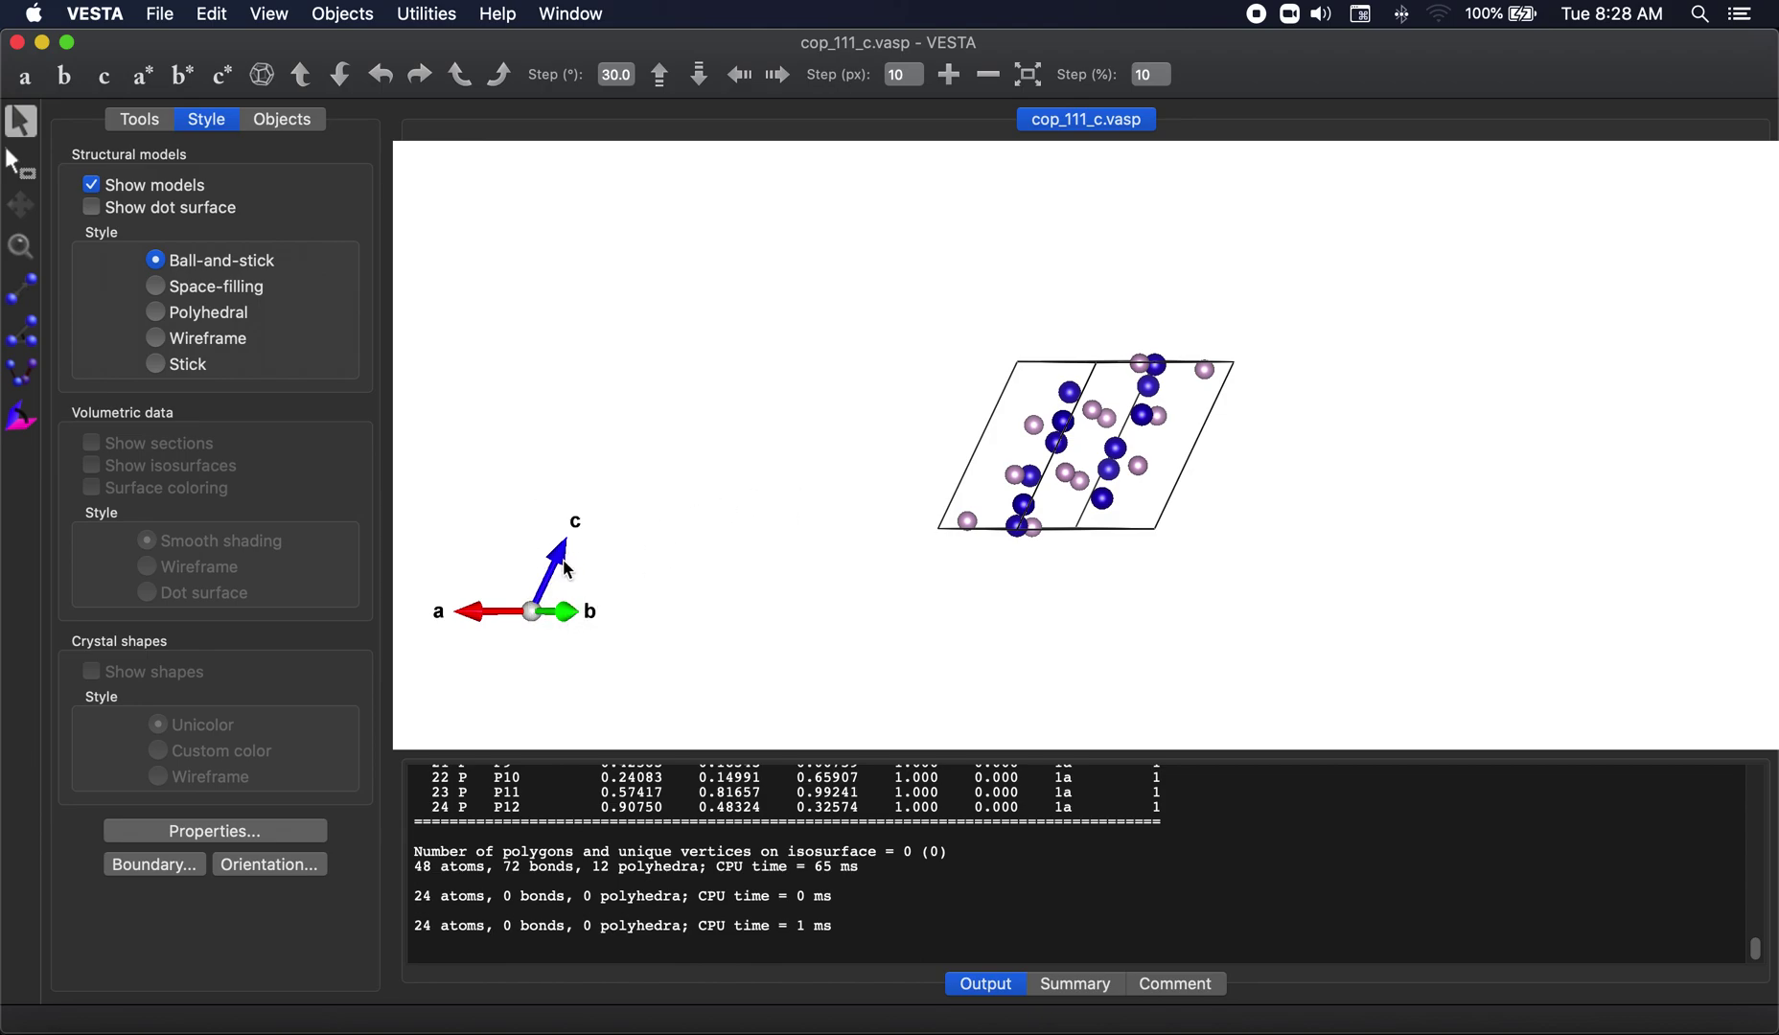
left_click_drag(530, 603, 631, 560)
Step: Put the cursor before the c vector's z value 7.3888915157 on line 5
left_click(520, 1027)
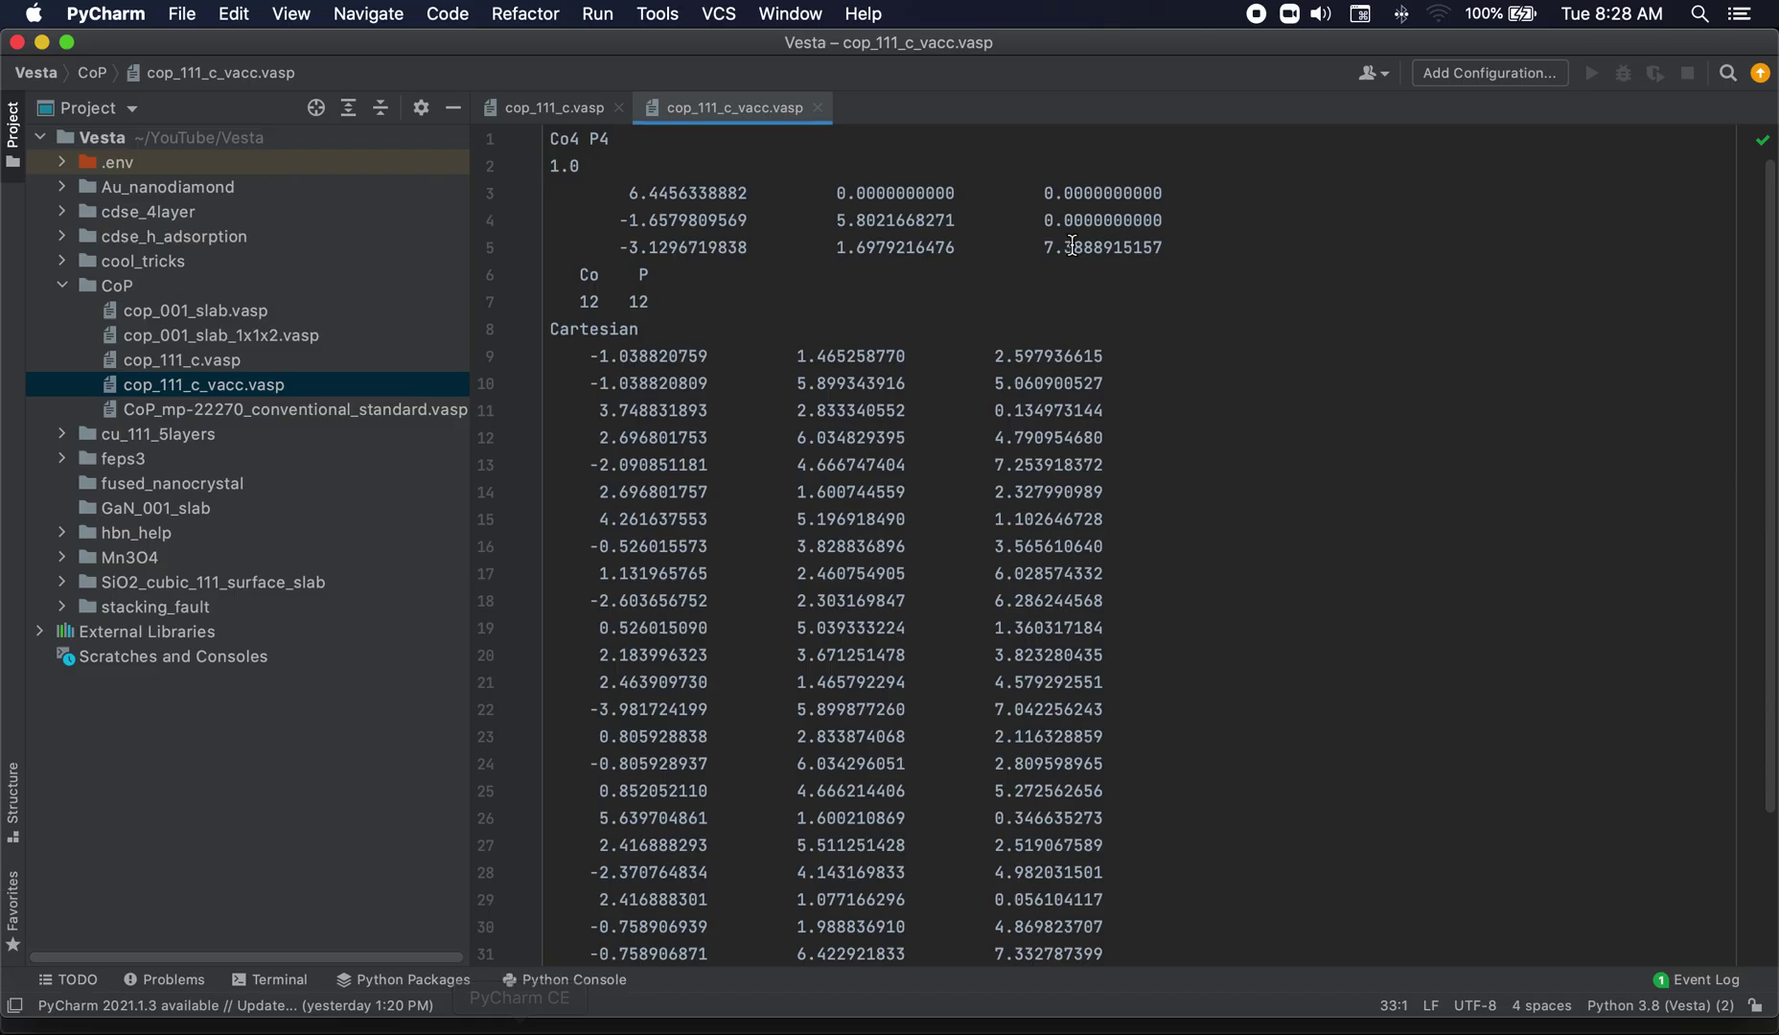
left_click_drag(1163, 243, 614, 248)
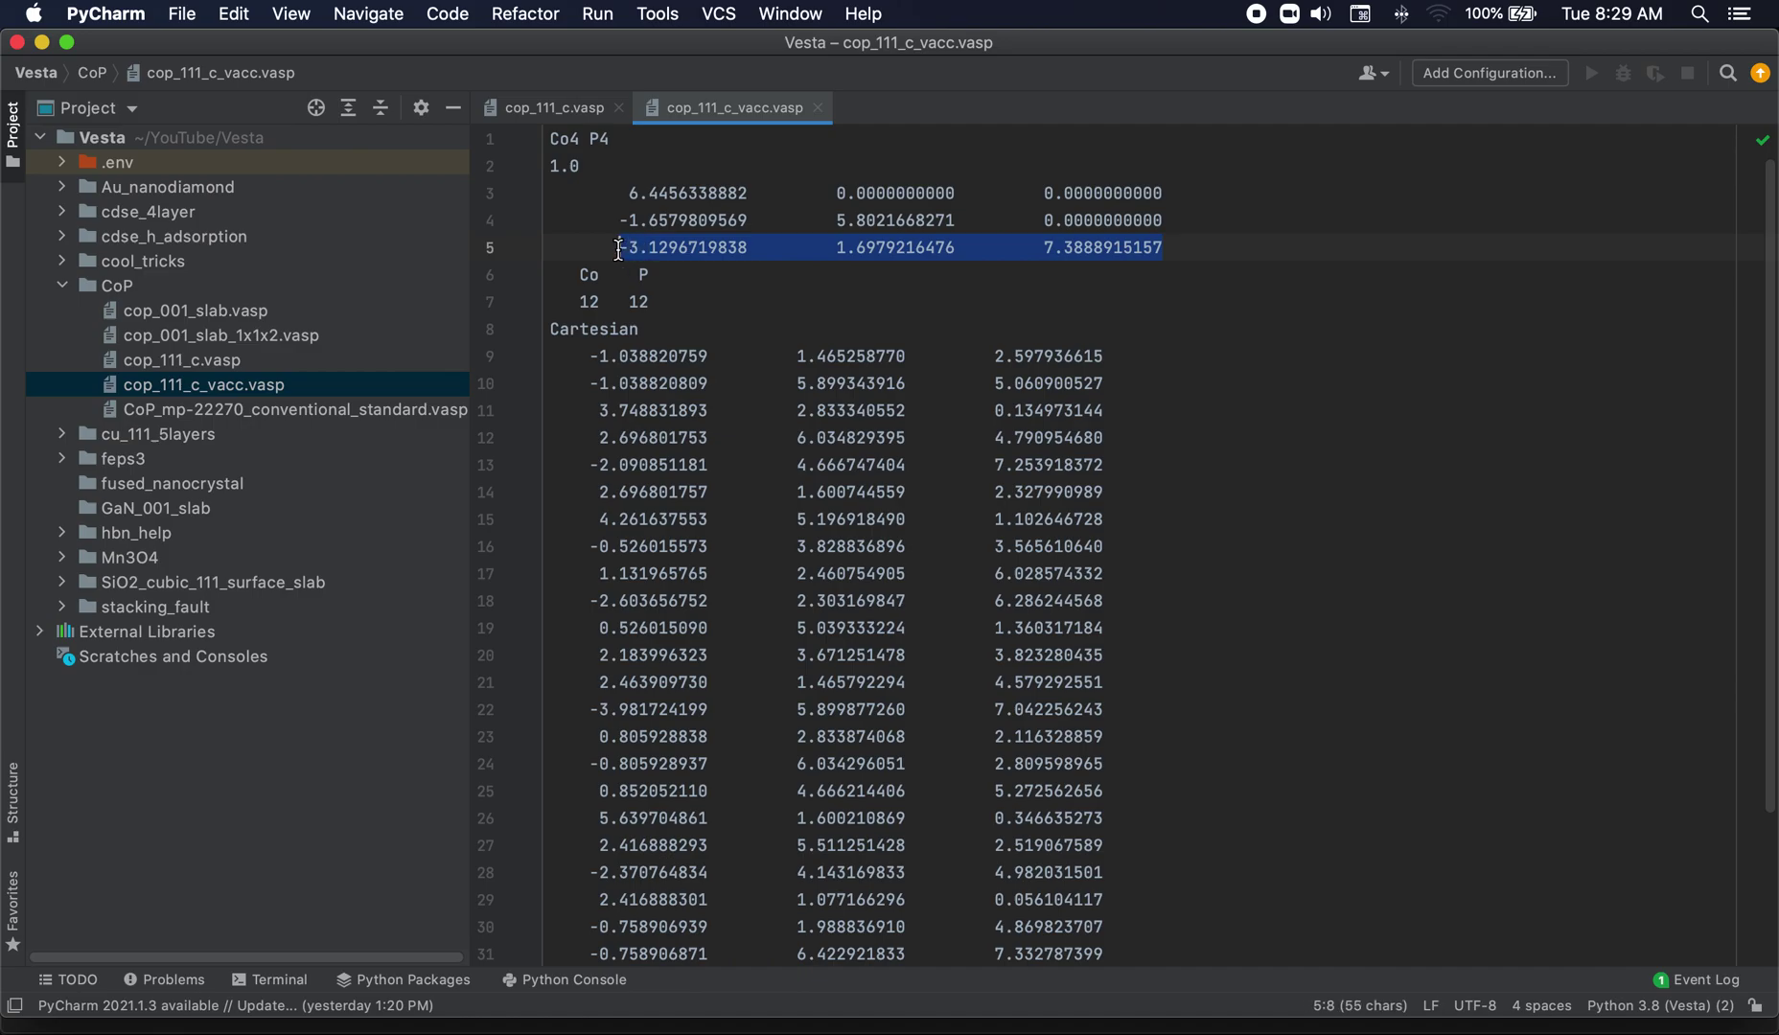
left_click(815, 274)
left_click_drag(748, 248, 623, 248)
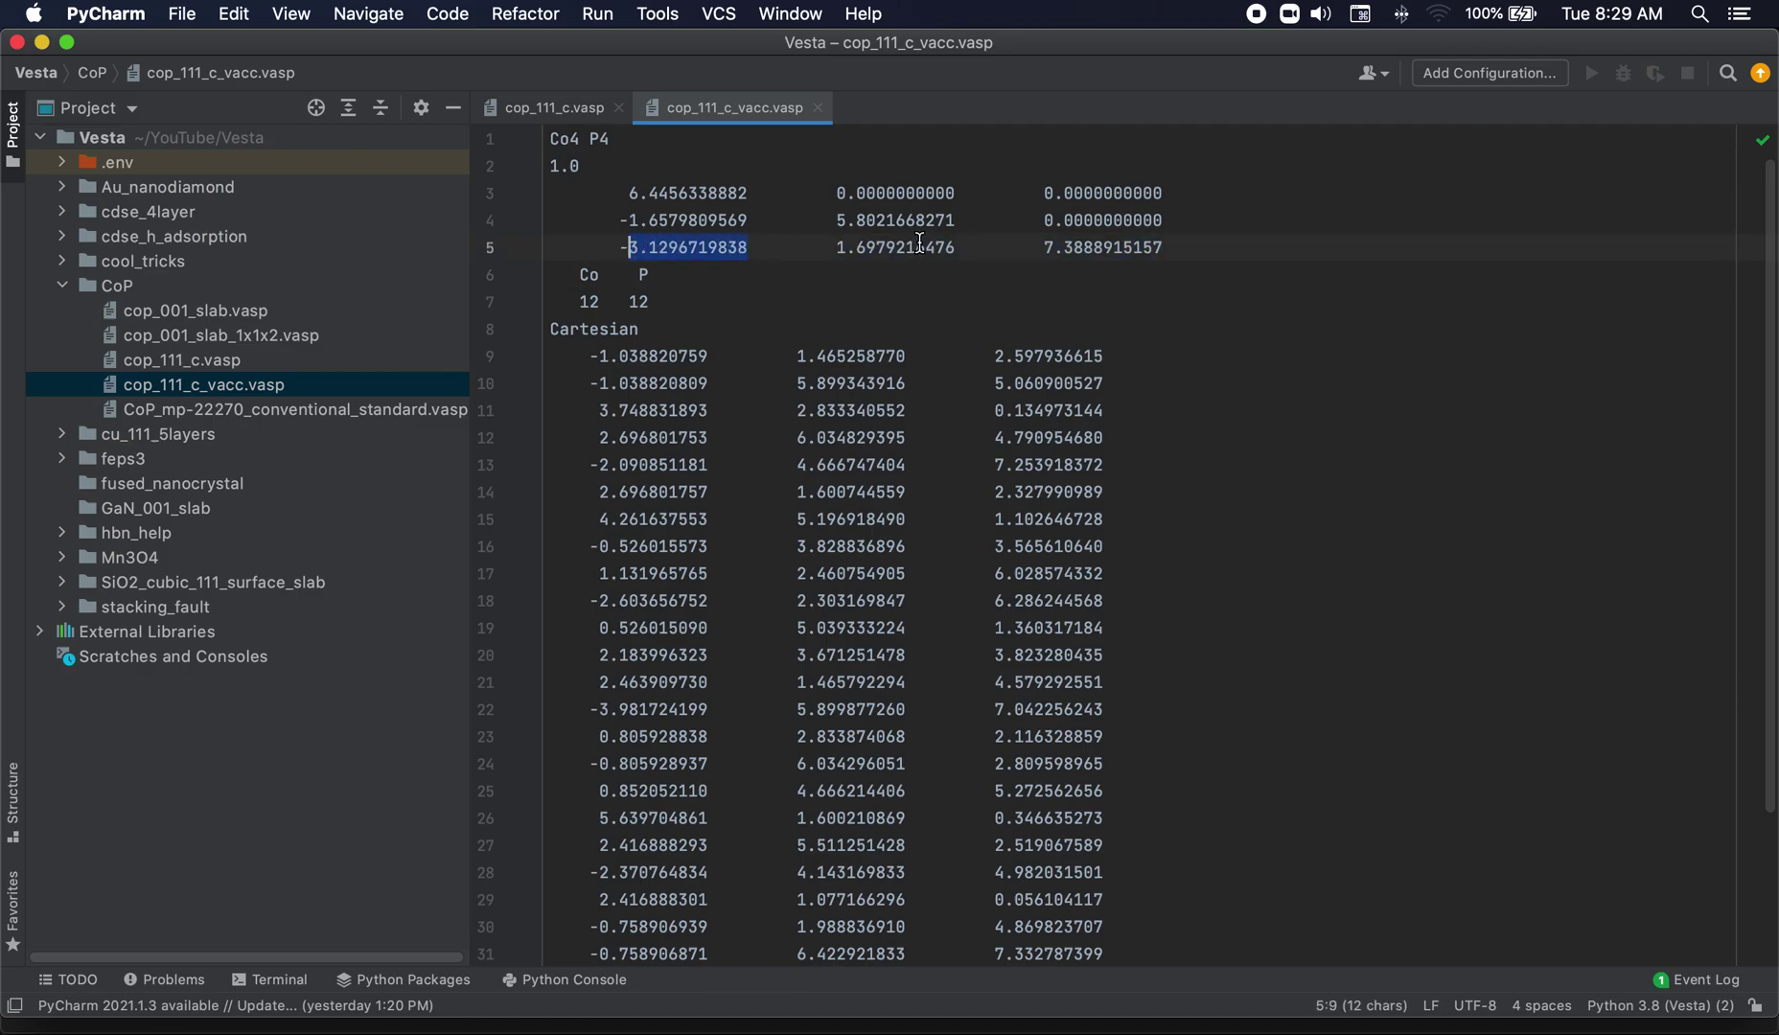
left_click_drag(945, 247, 834, 247)
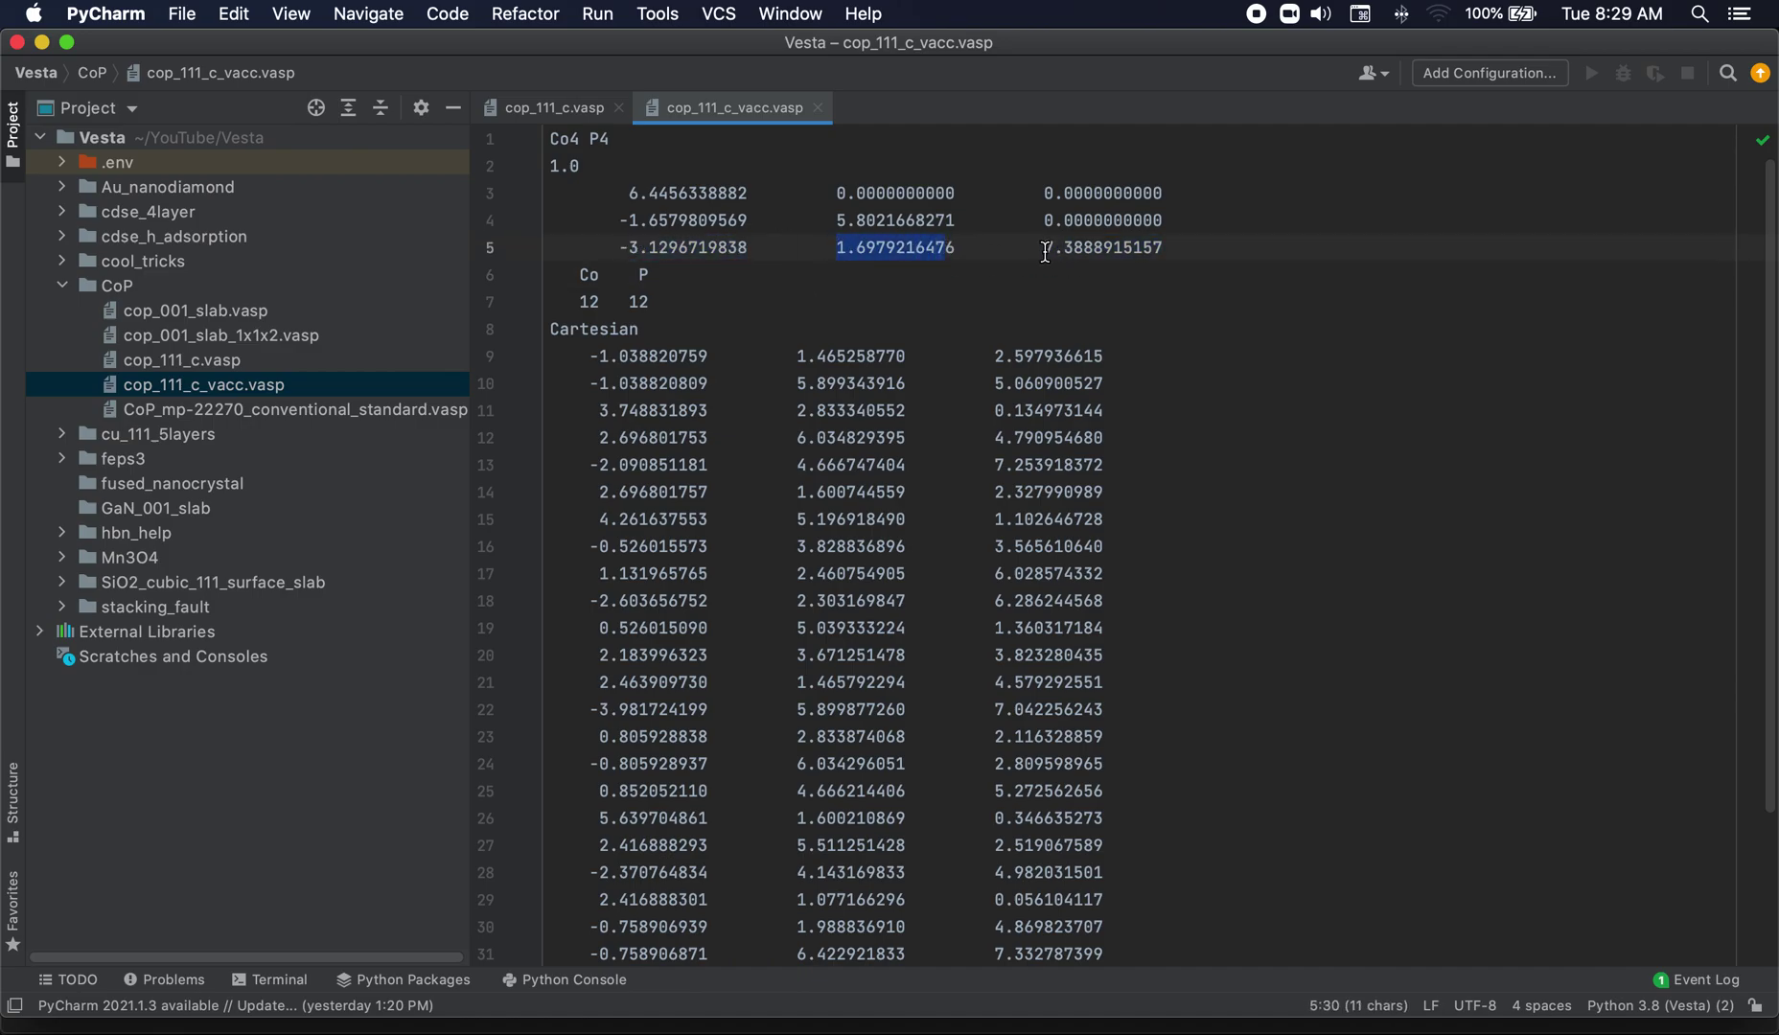
left_click_drag(1047, 248, 1035, 248)
left_click_drag(1163, 248, 1044, 247)
left_click(1047, 256)
Step: Make the z value 27.3888915157, then load cop_111_c_vacc.vasp into VESTA
type("2")
left_click(1016, 1024)
key("super+o")
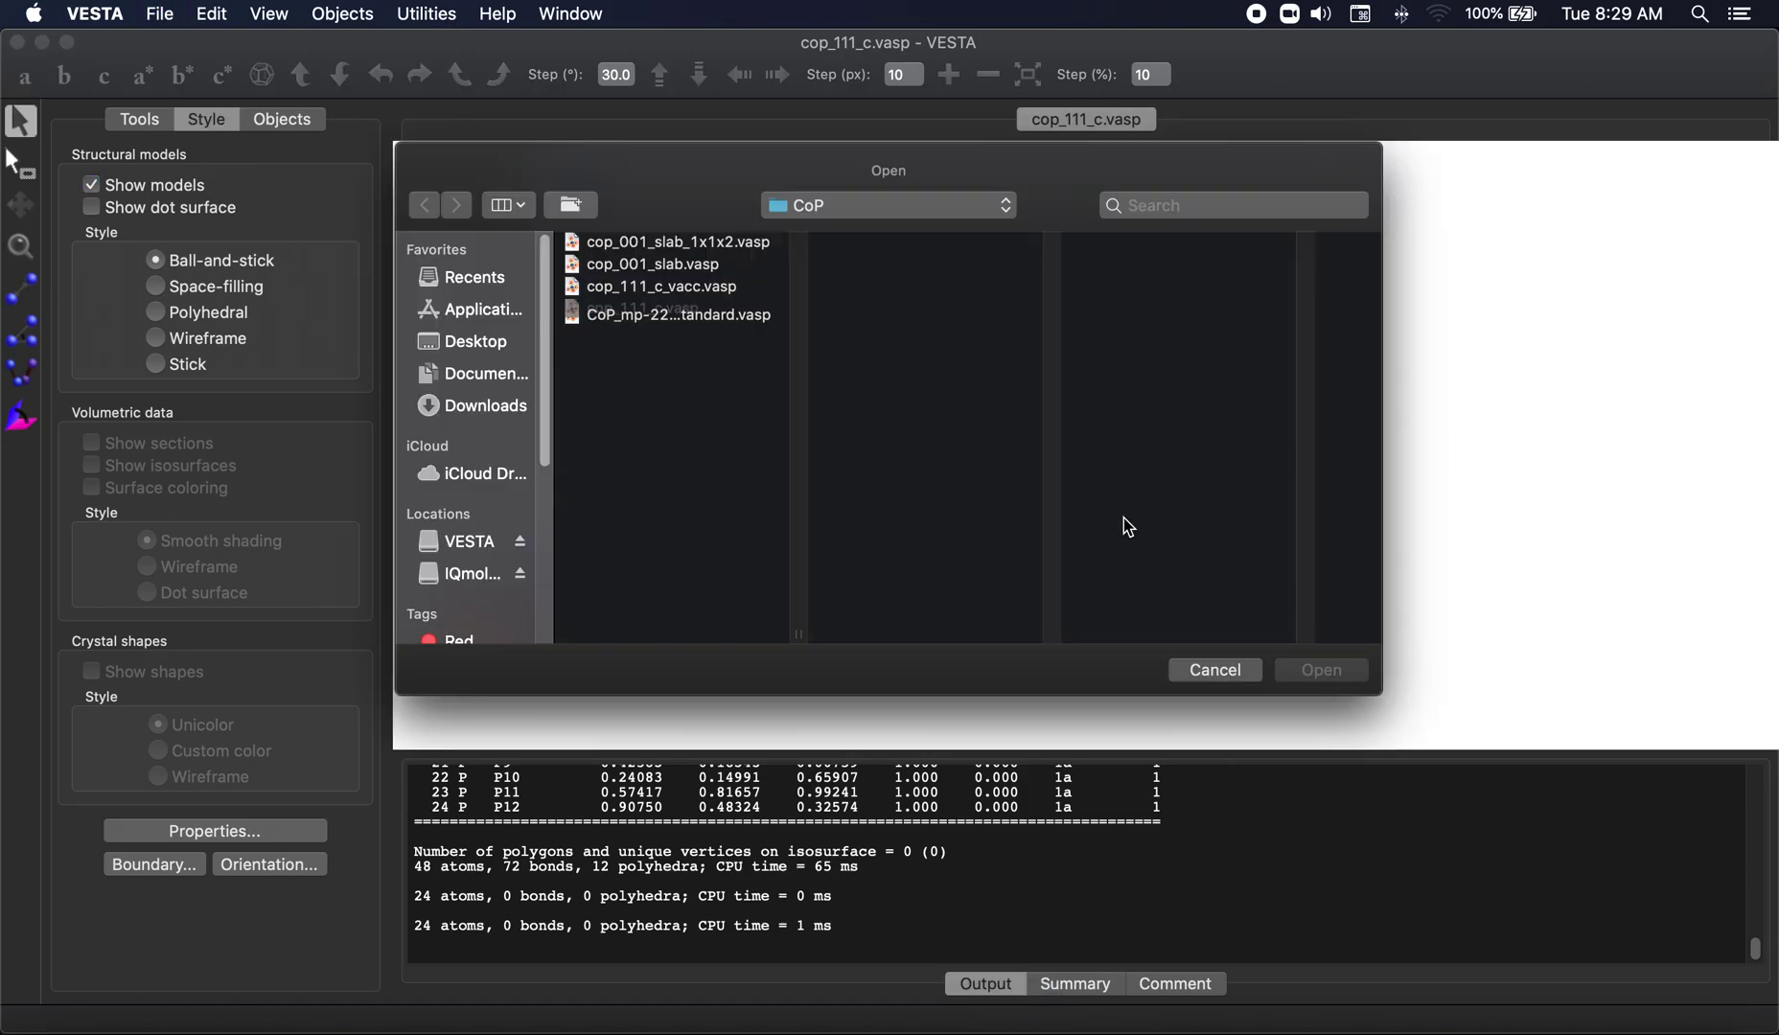
double_click(710, 286)
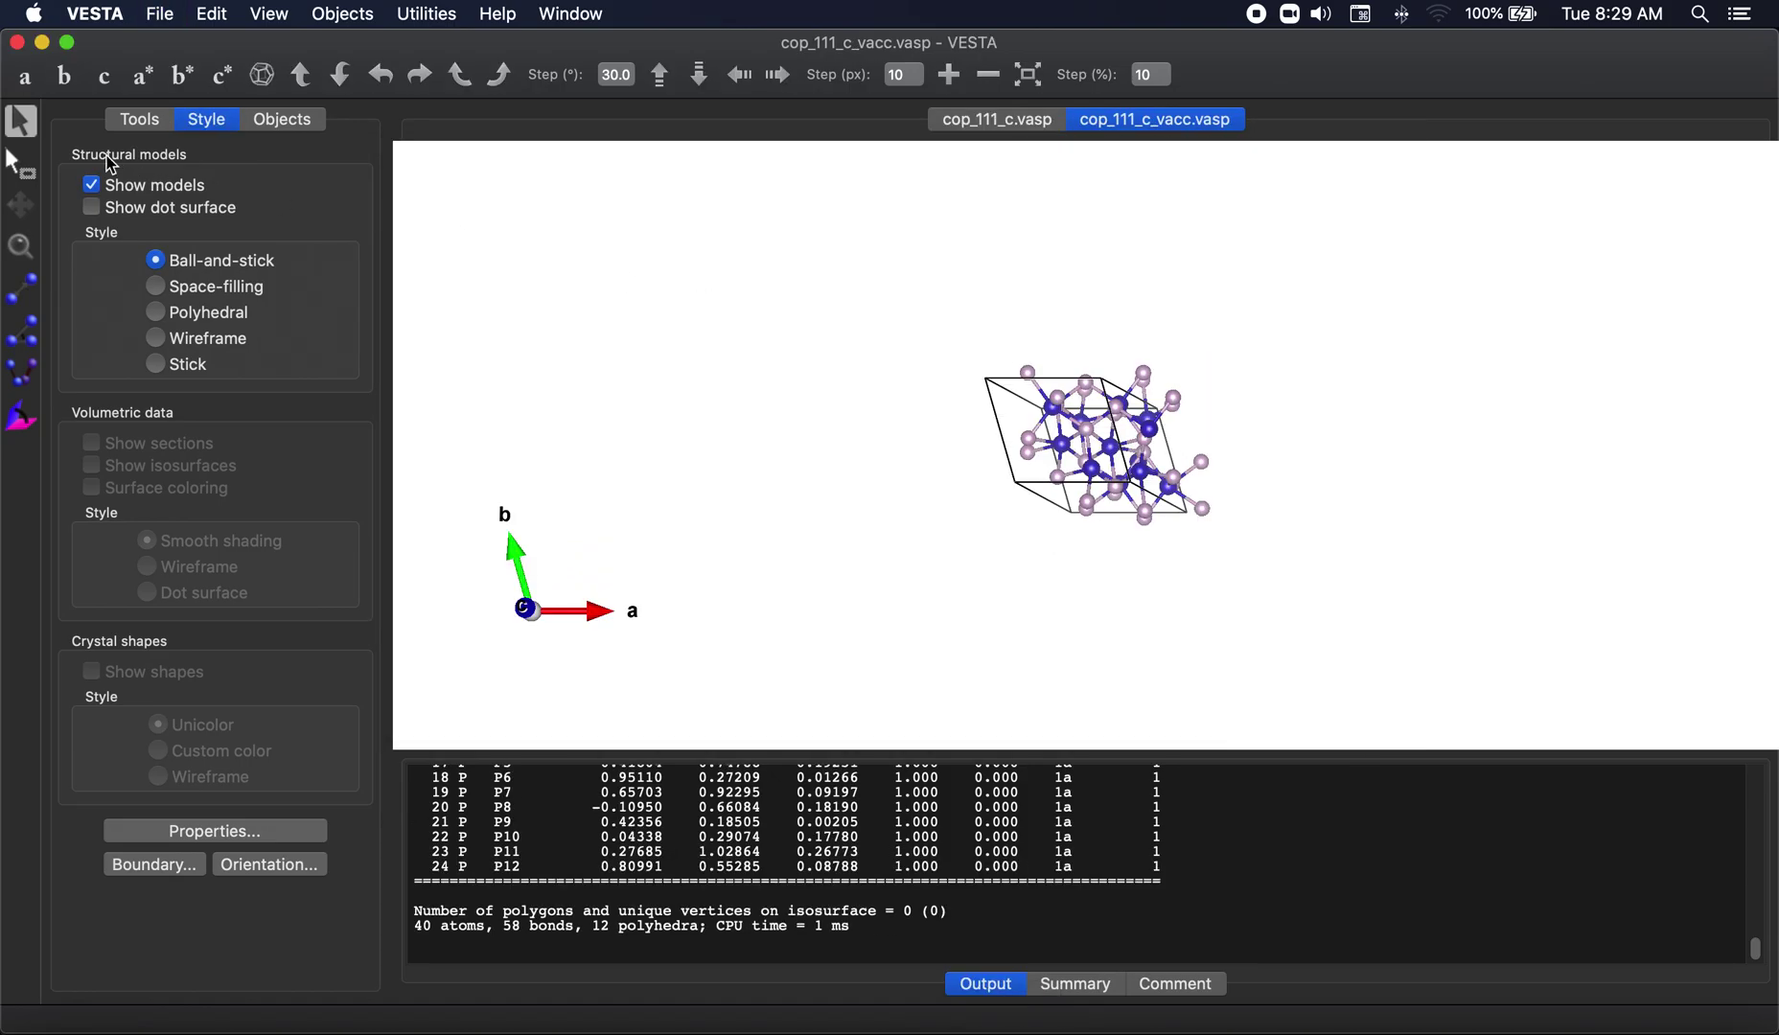
Step: Compare cop_111_c_vacc.vasp and cop_111_c.vasp viewed along a in their tabs
left_click(26, 75)
left_click(995, 121)
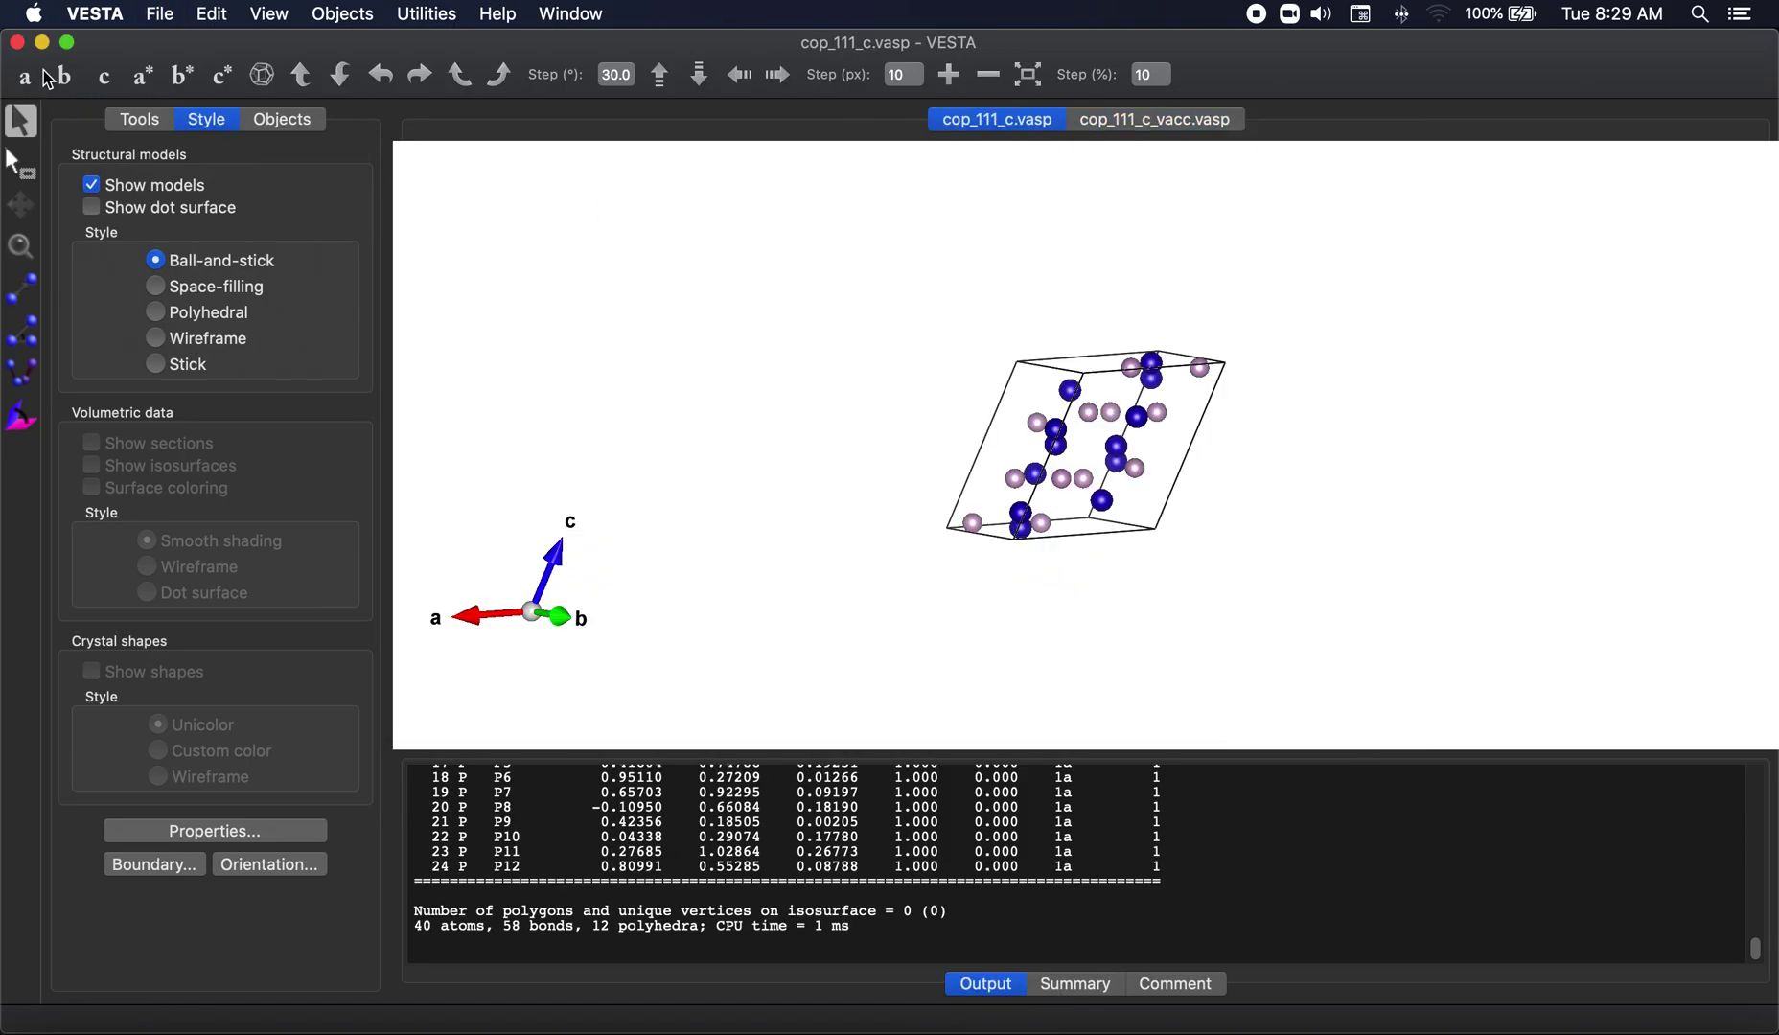
left_click(42, 76)
left_click(1157, 125)
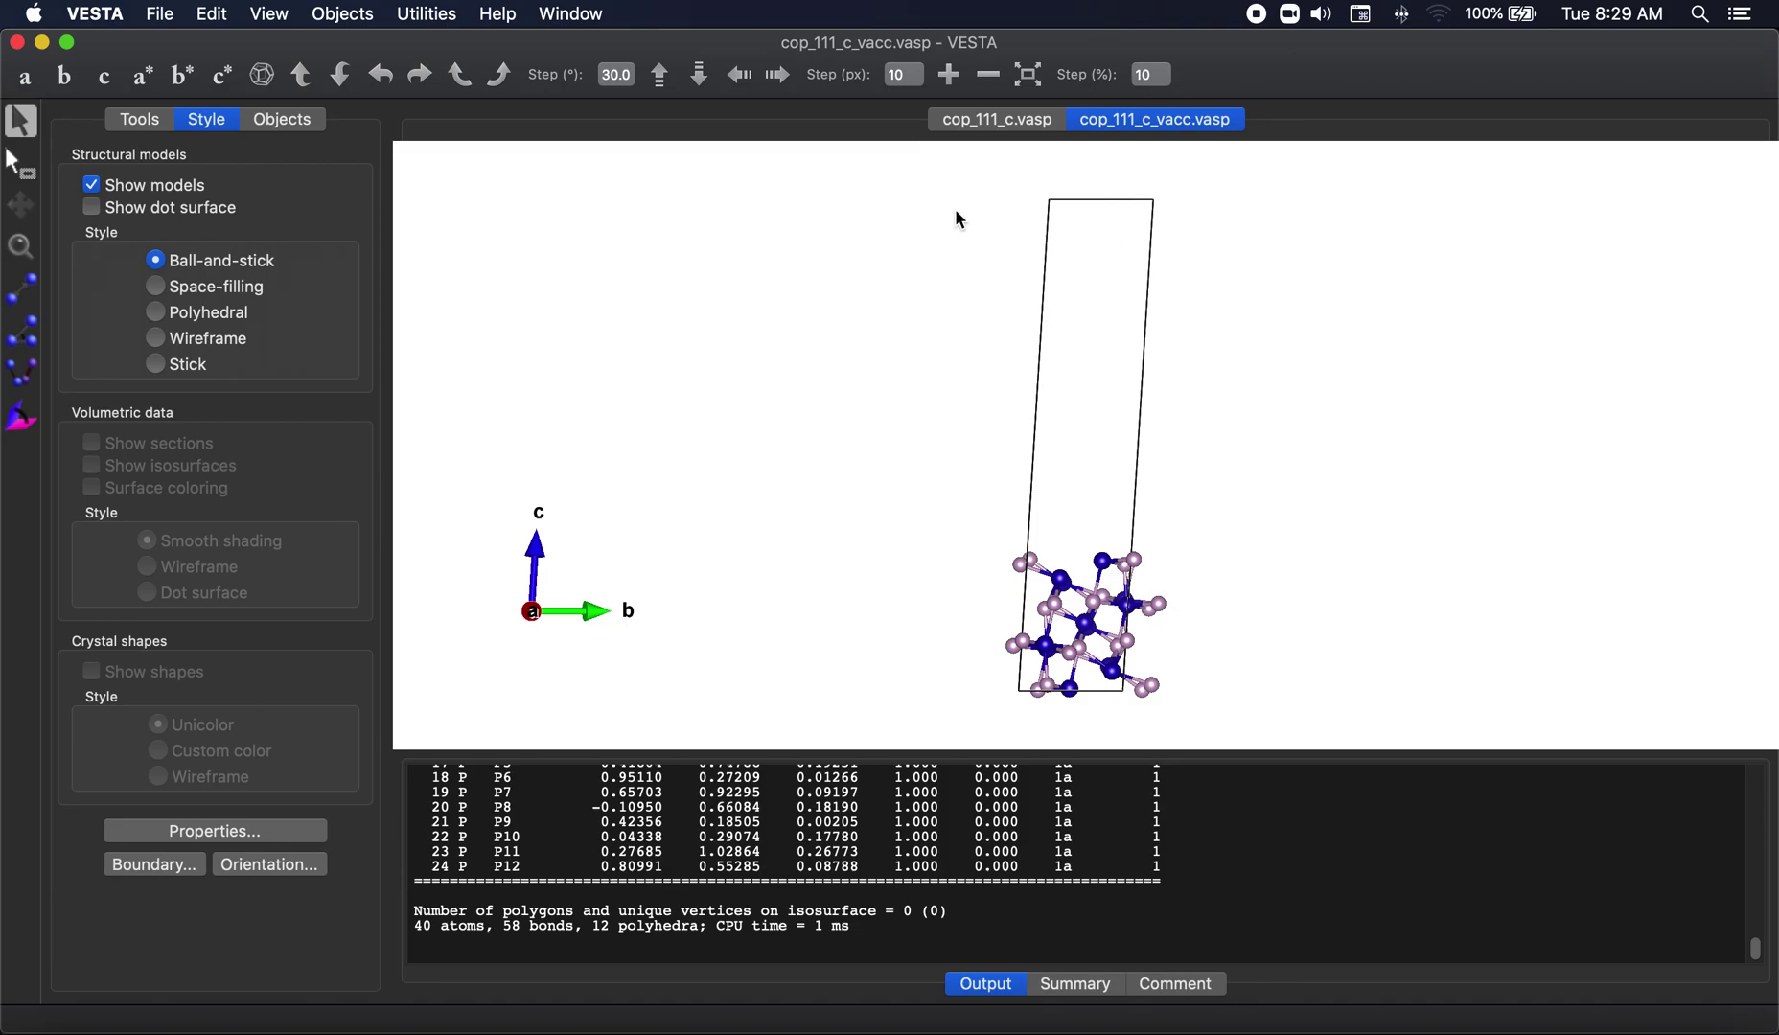
Step: Open the vacuum cell's unit-cell parameters (γ 105.9474) and flip between both structures
left_click(212, 13)
mouse_move(331, 106)
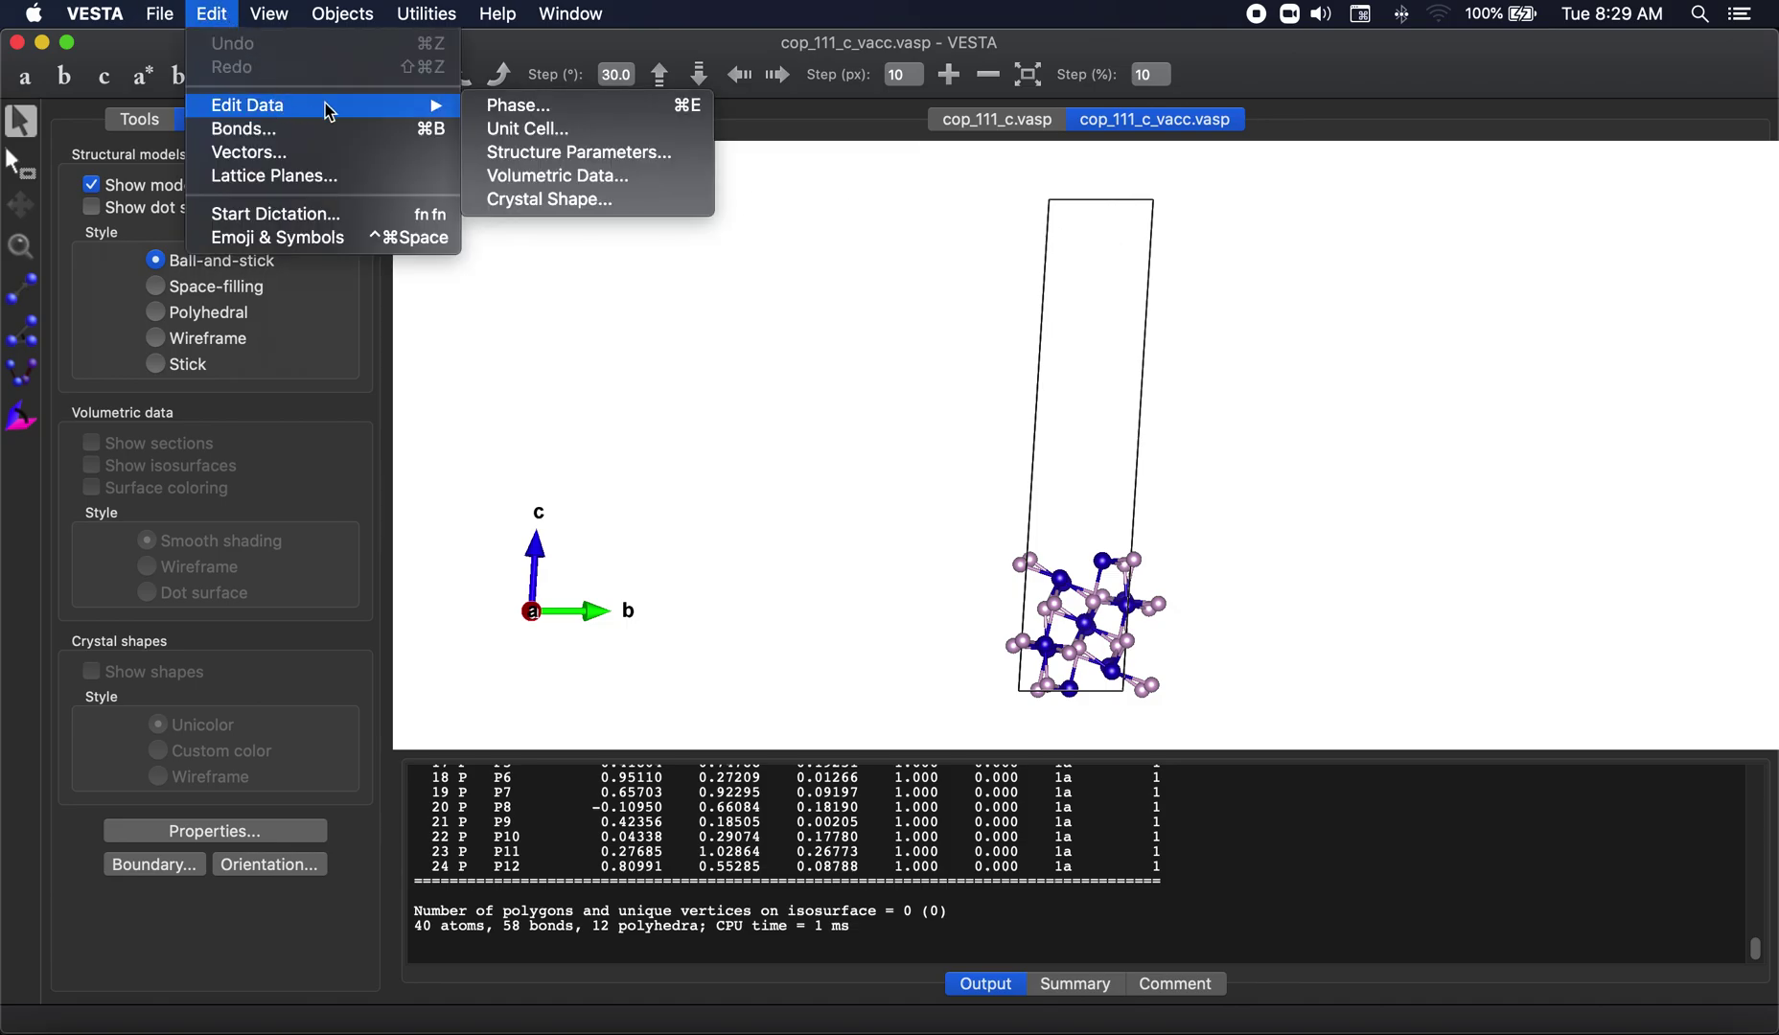
left_click(567, 131)
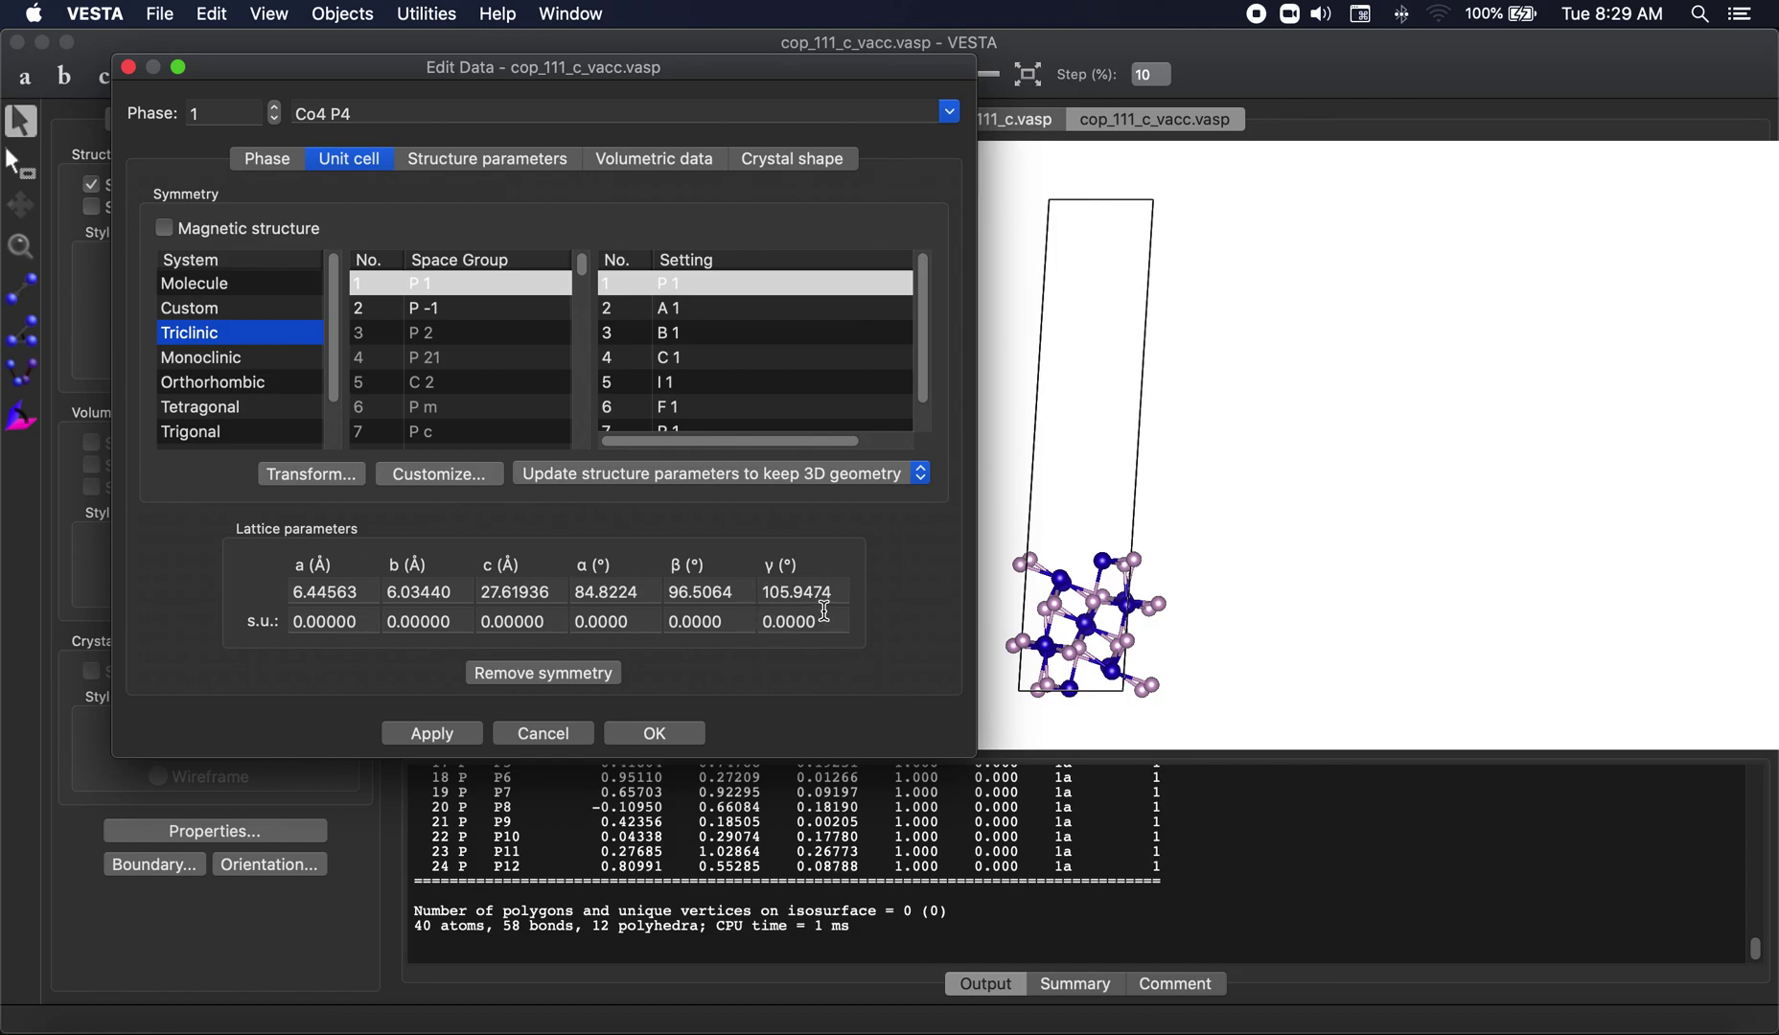
left_click_drag(746, 96, 597, 130)
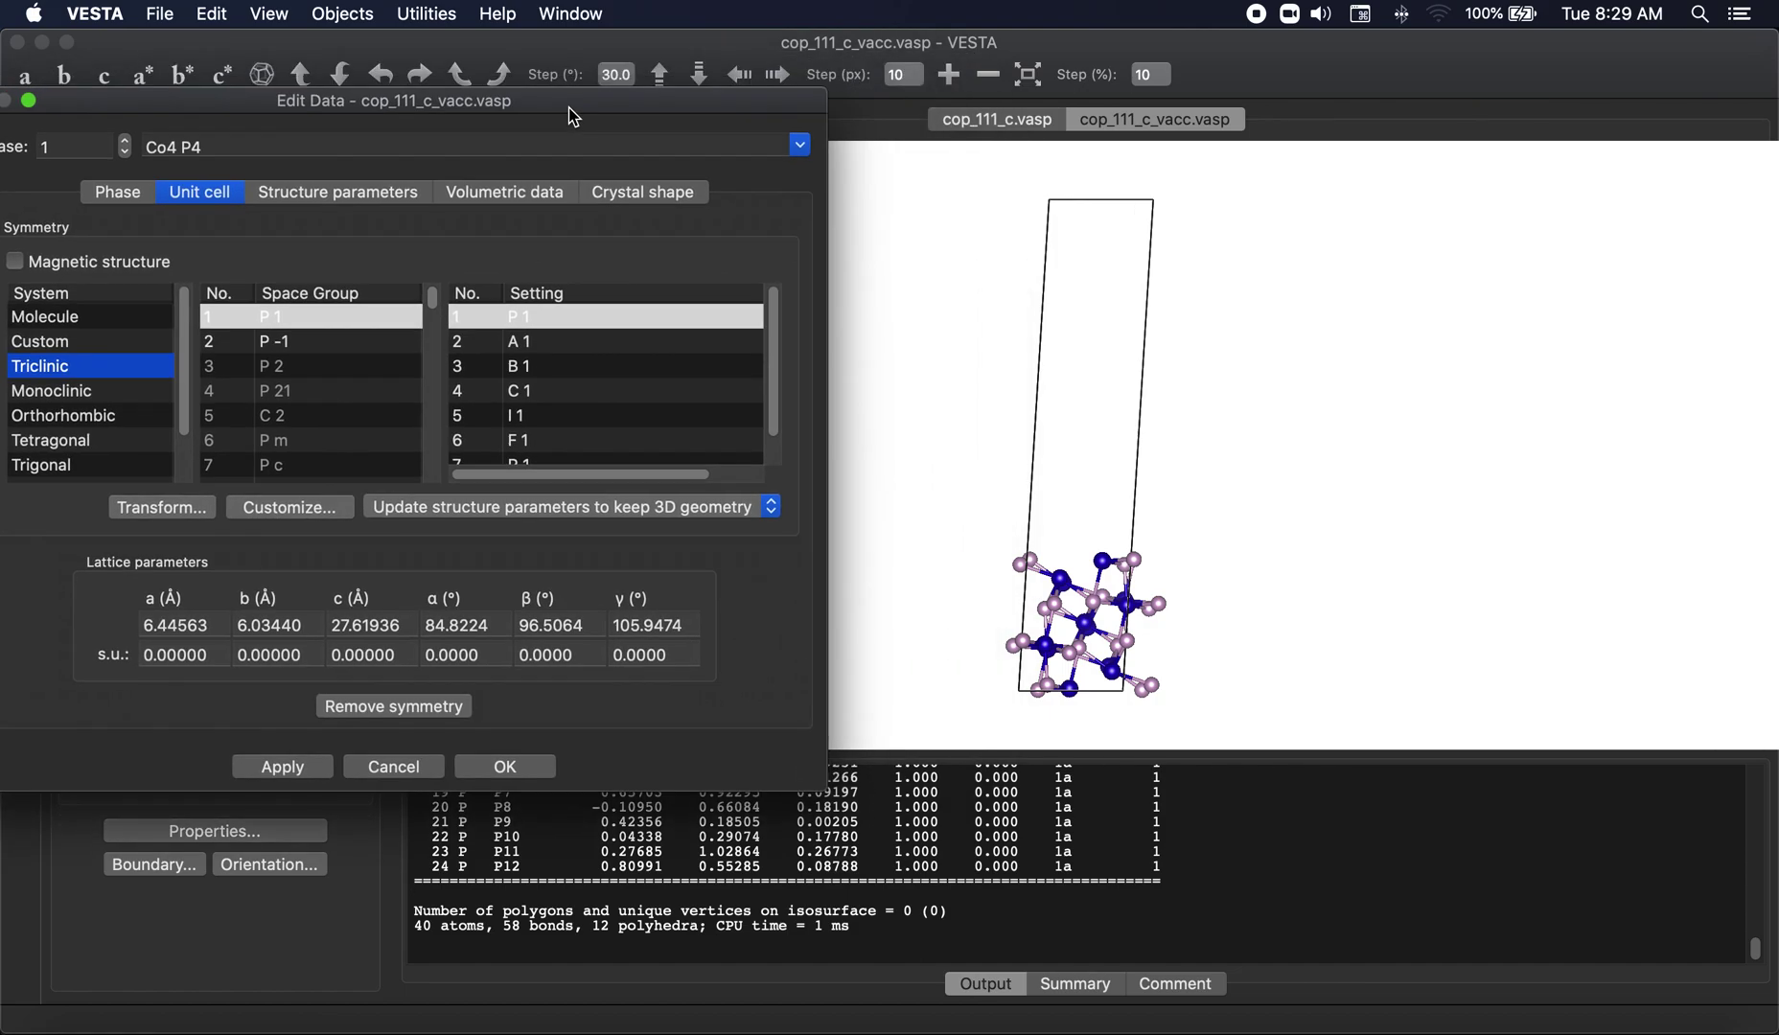
left_click_drag(687, 628, 609, 625)
mouse_move(542, 105)
left_mouse_down()
mouse_move(1427, 158)
mouse_move(514, 104)
mouse_move(548, 125)
left_mouse_up()
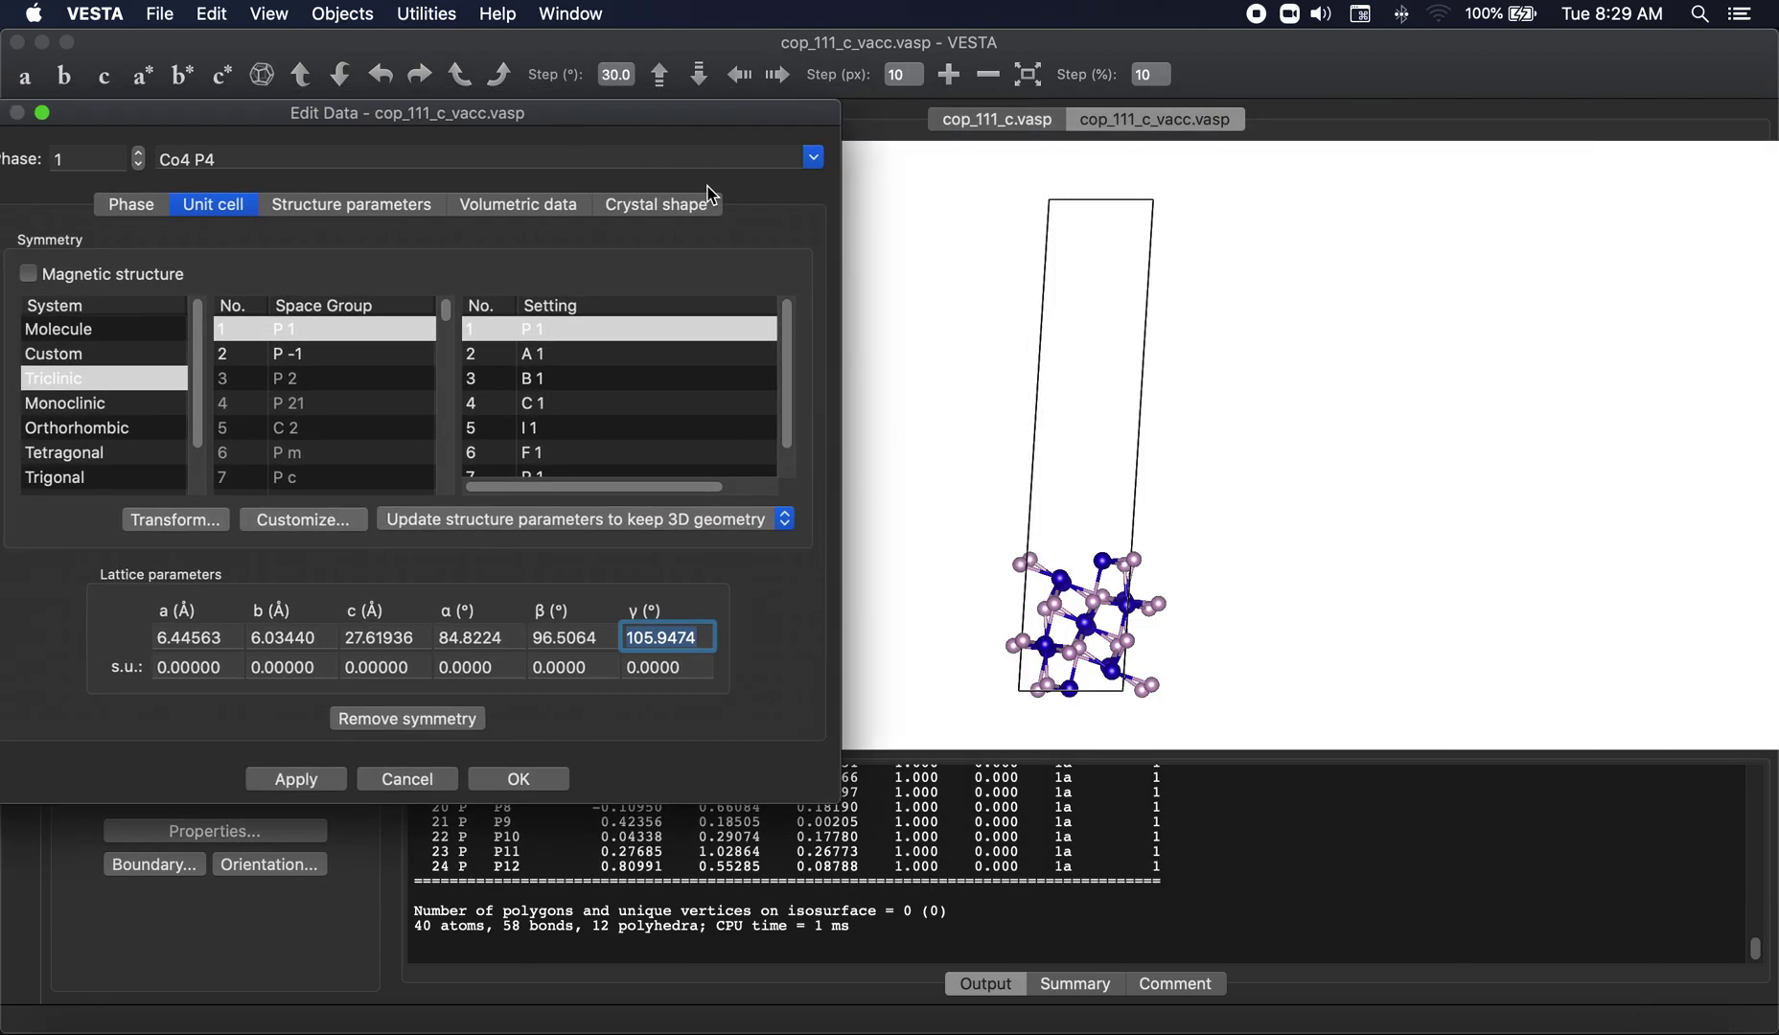
left_click(1004, 122)
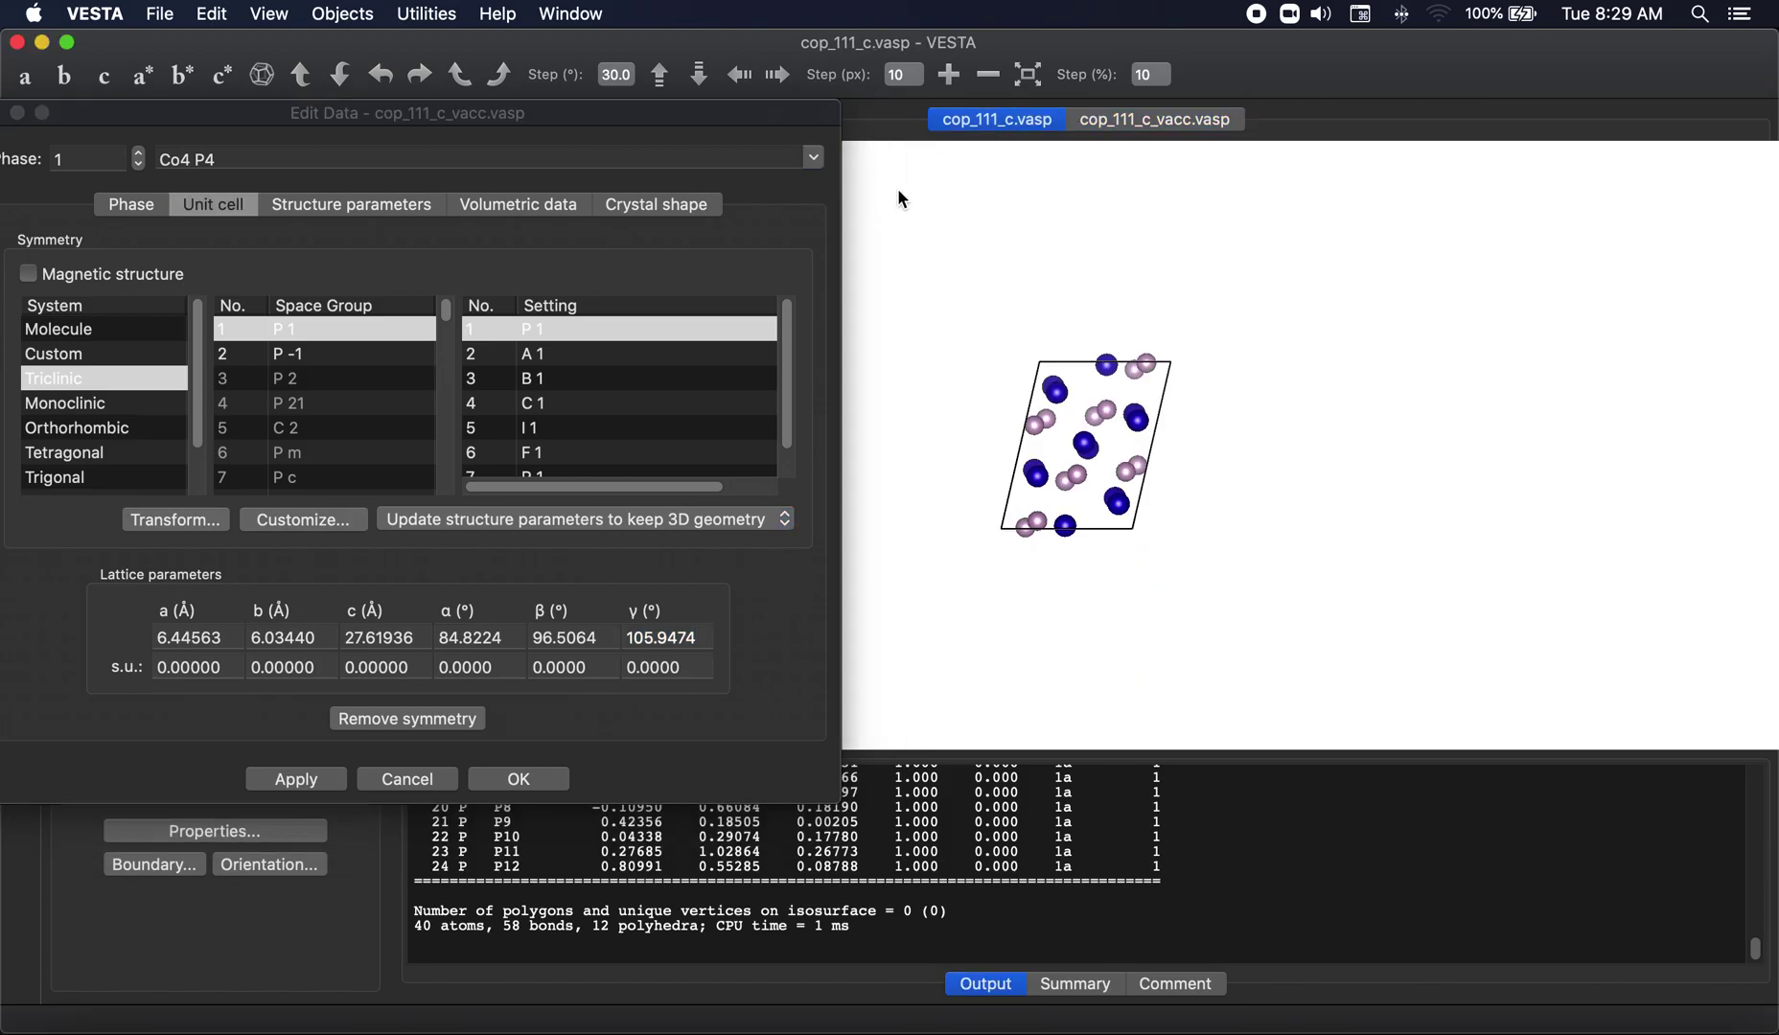
left_click(1093, 118)
left_click(989, 121)
Step: Compare angles: cop_111_c α 72.3090, β 112.4311 against the vacuum cell's β 96.5064
left_click(408, 779)
key("super+shift+e")
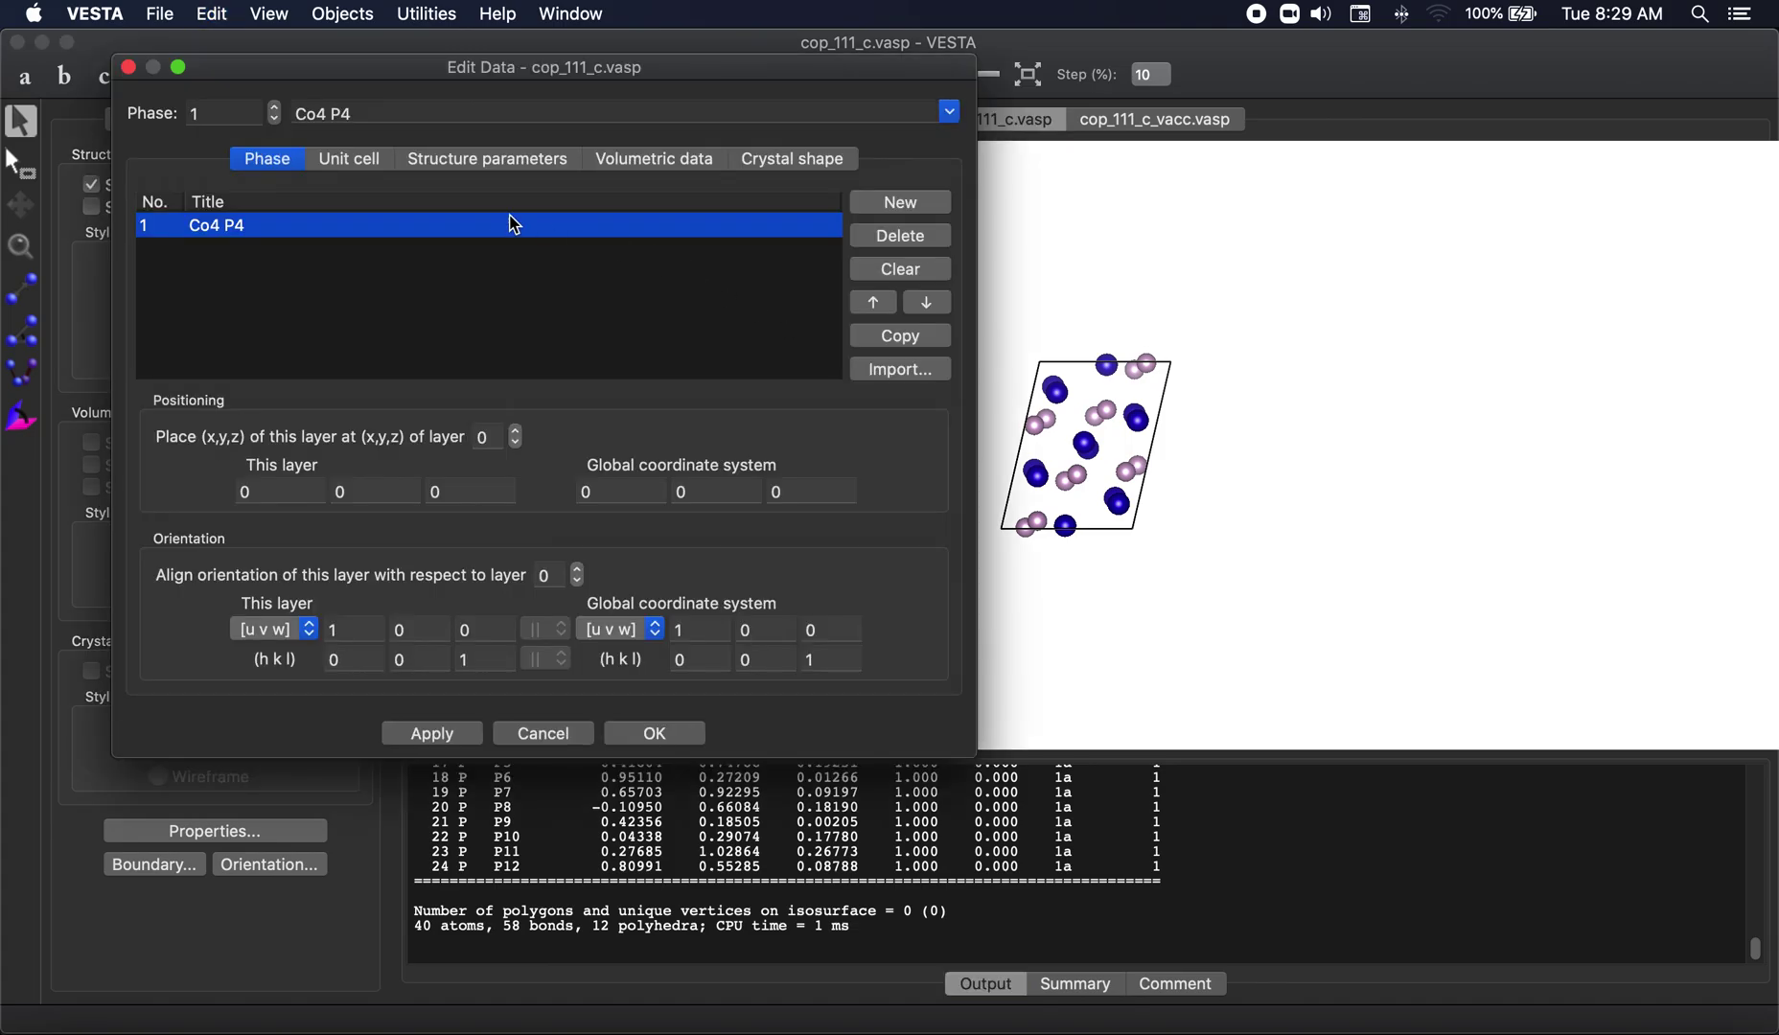
left_click(351, 161)
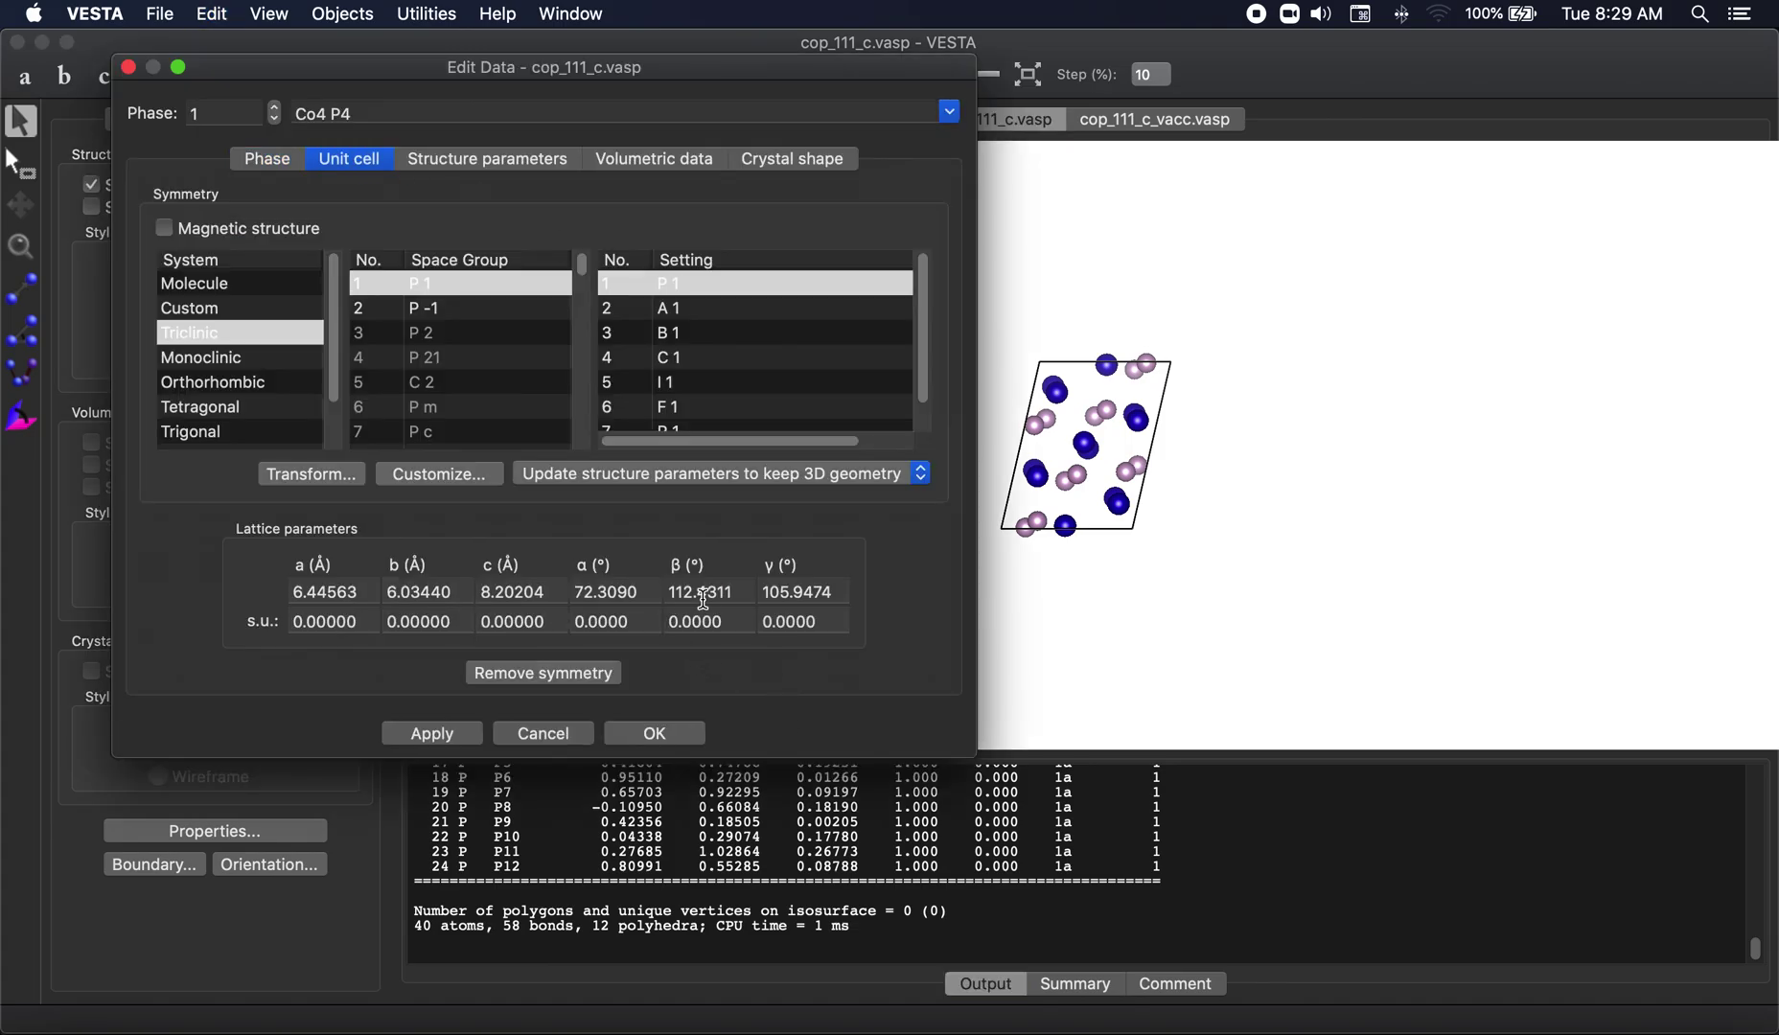
double_click(743, 591)
double_click(652, 592)
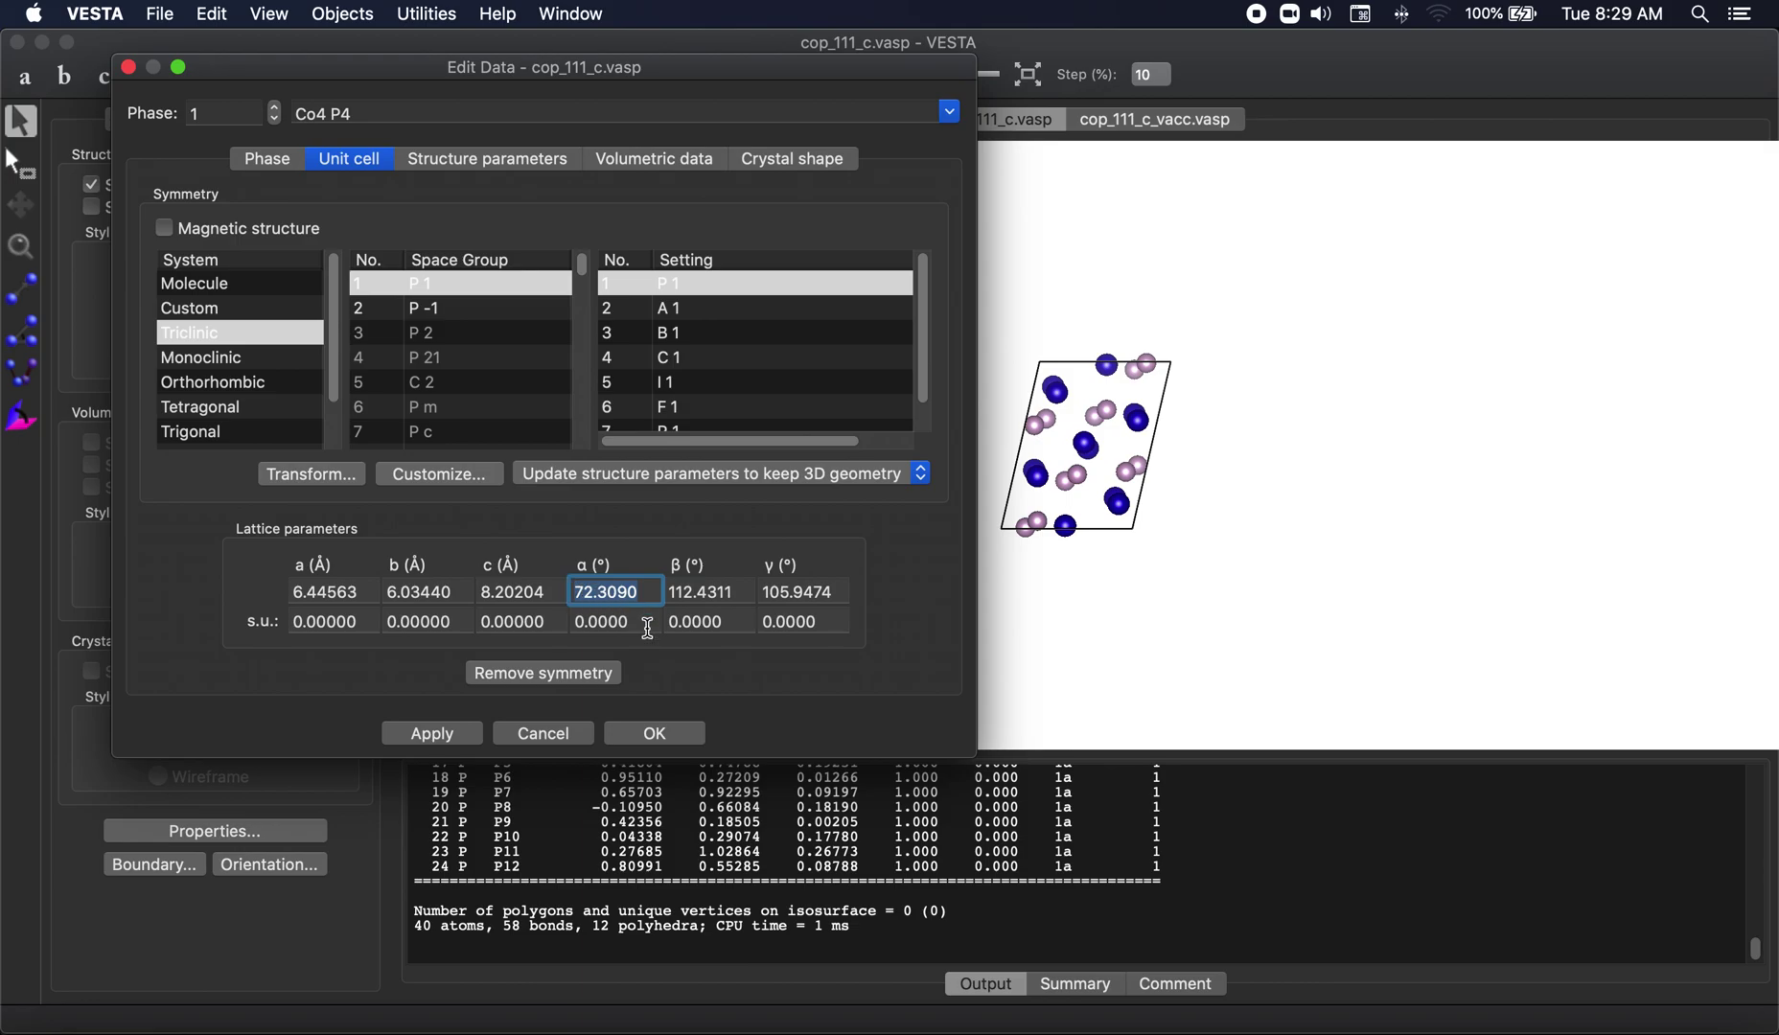
left_click(615, 721)
left_click(1181, 120)
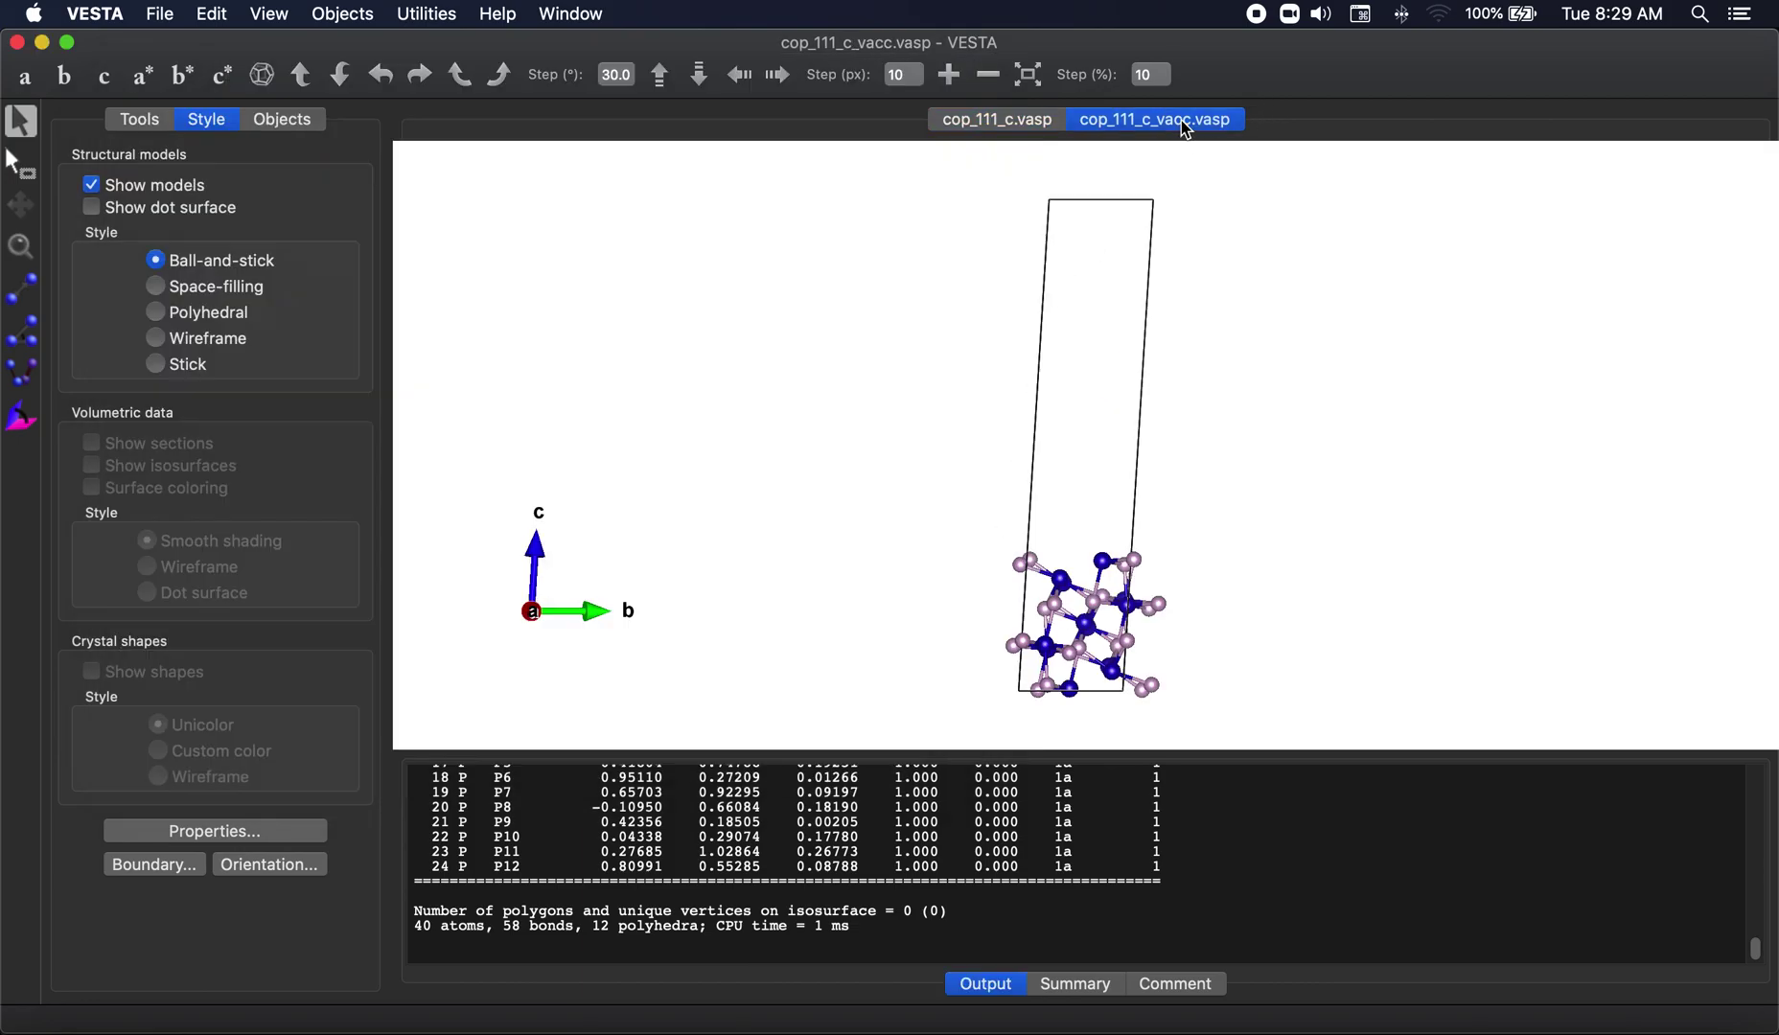
key("super+shift+p")
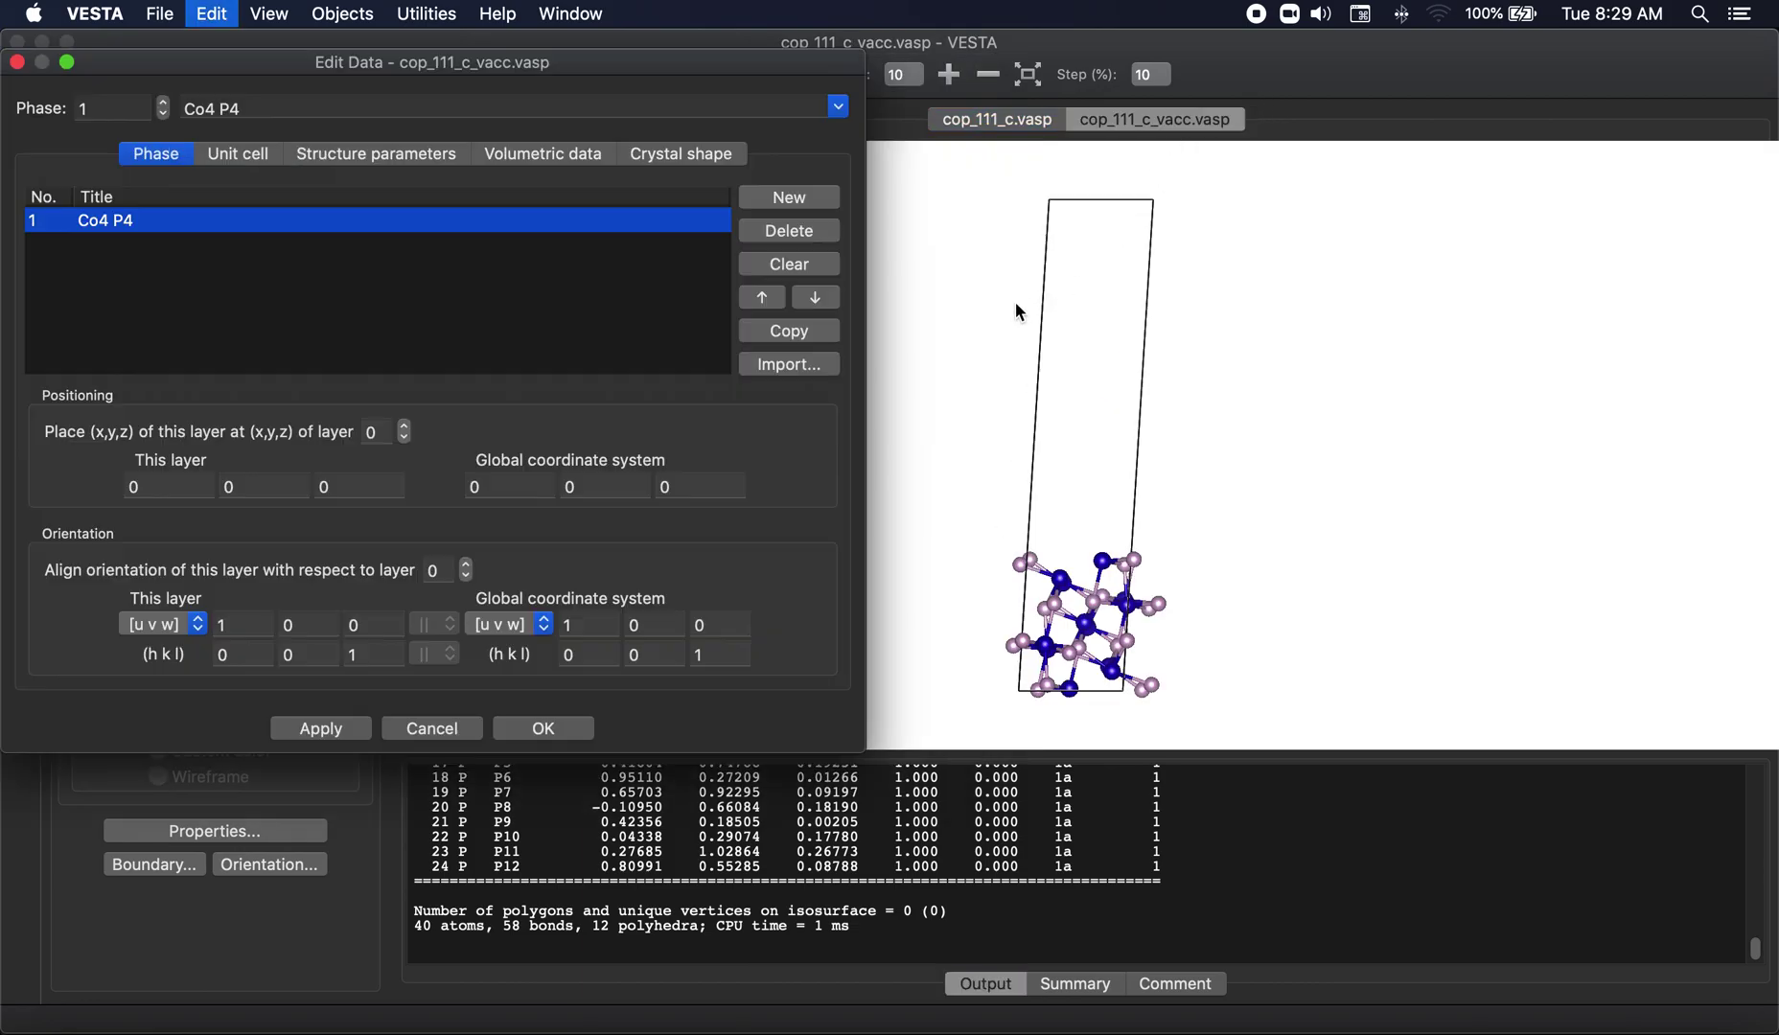
left_click(237, 154)
double_click(494, 587)
double_click(559, 590)
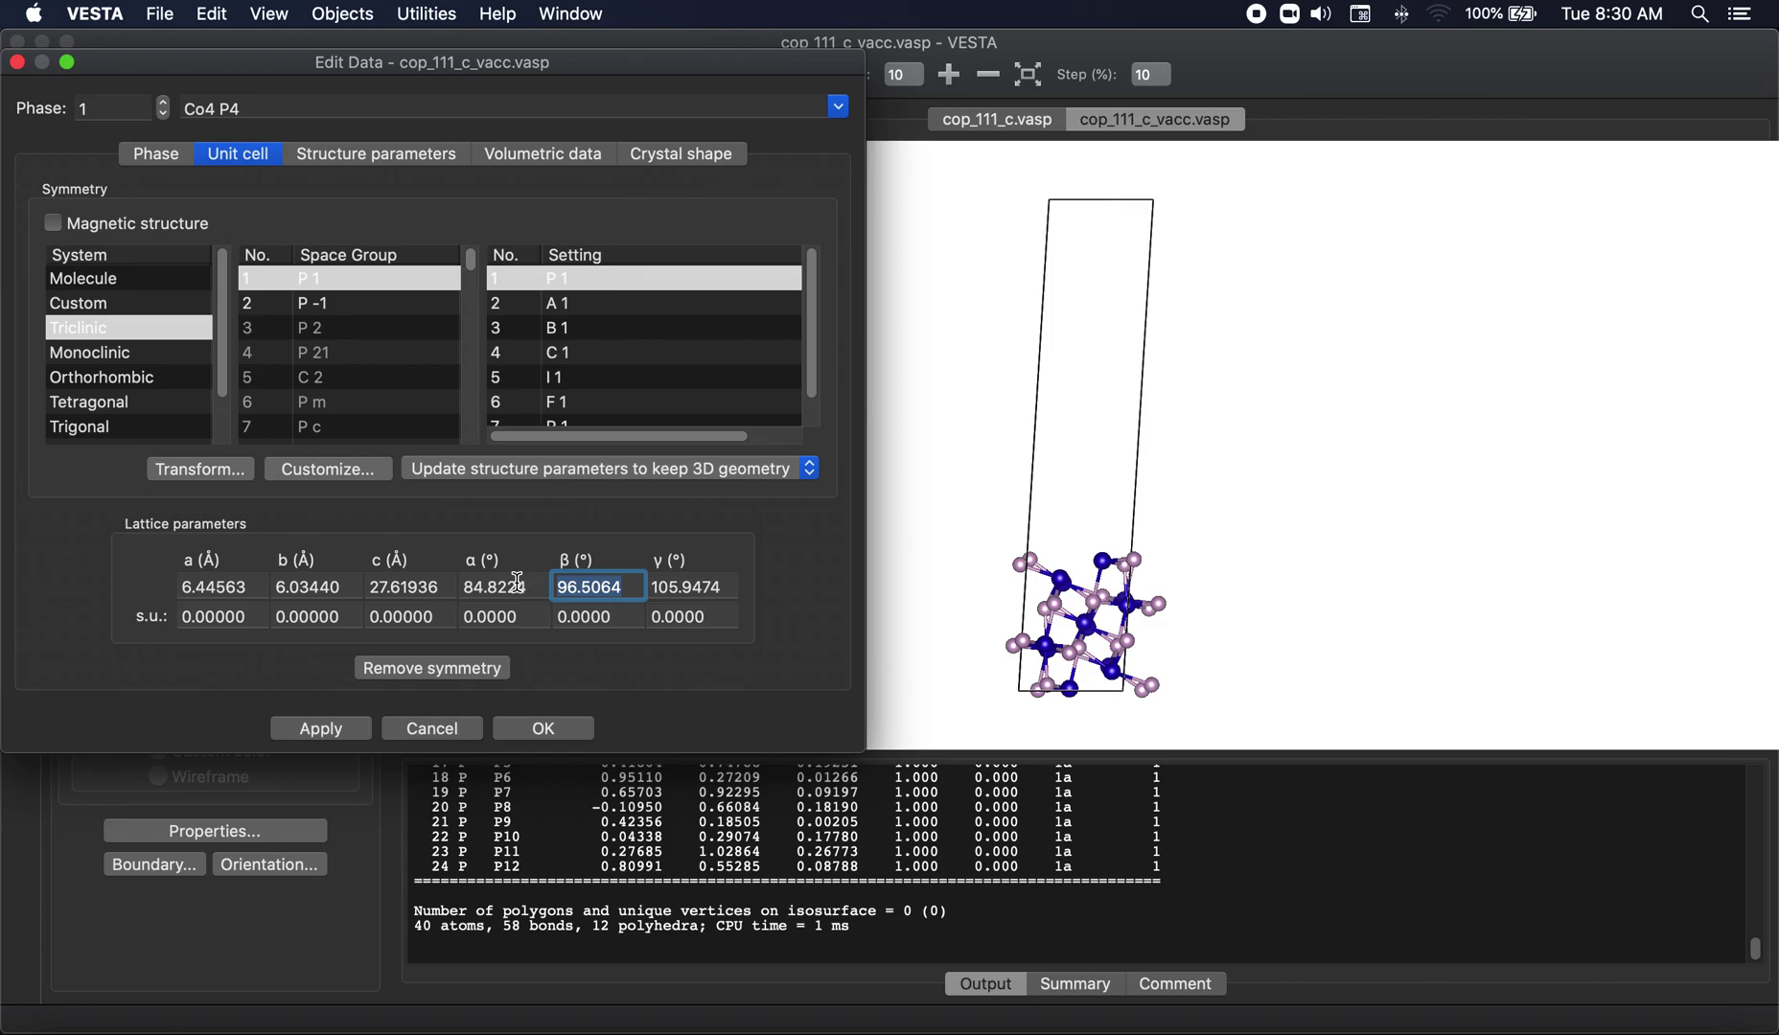
left_click(476, 727)
Step: Close the vacuum structure and screenshot cop_111_c's α, β, γ angle values
key("super+w")
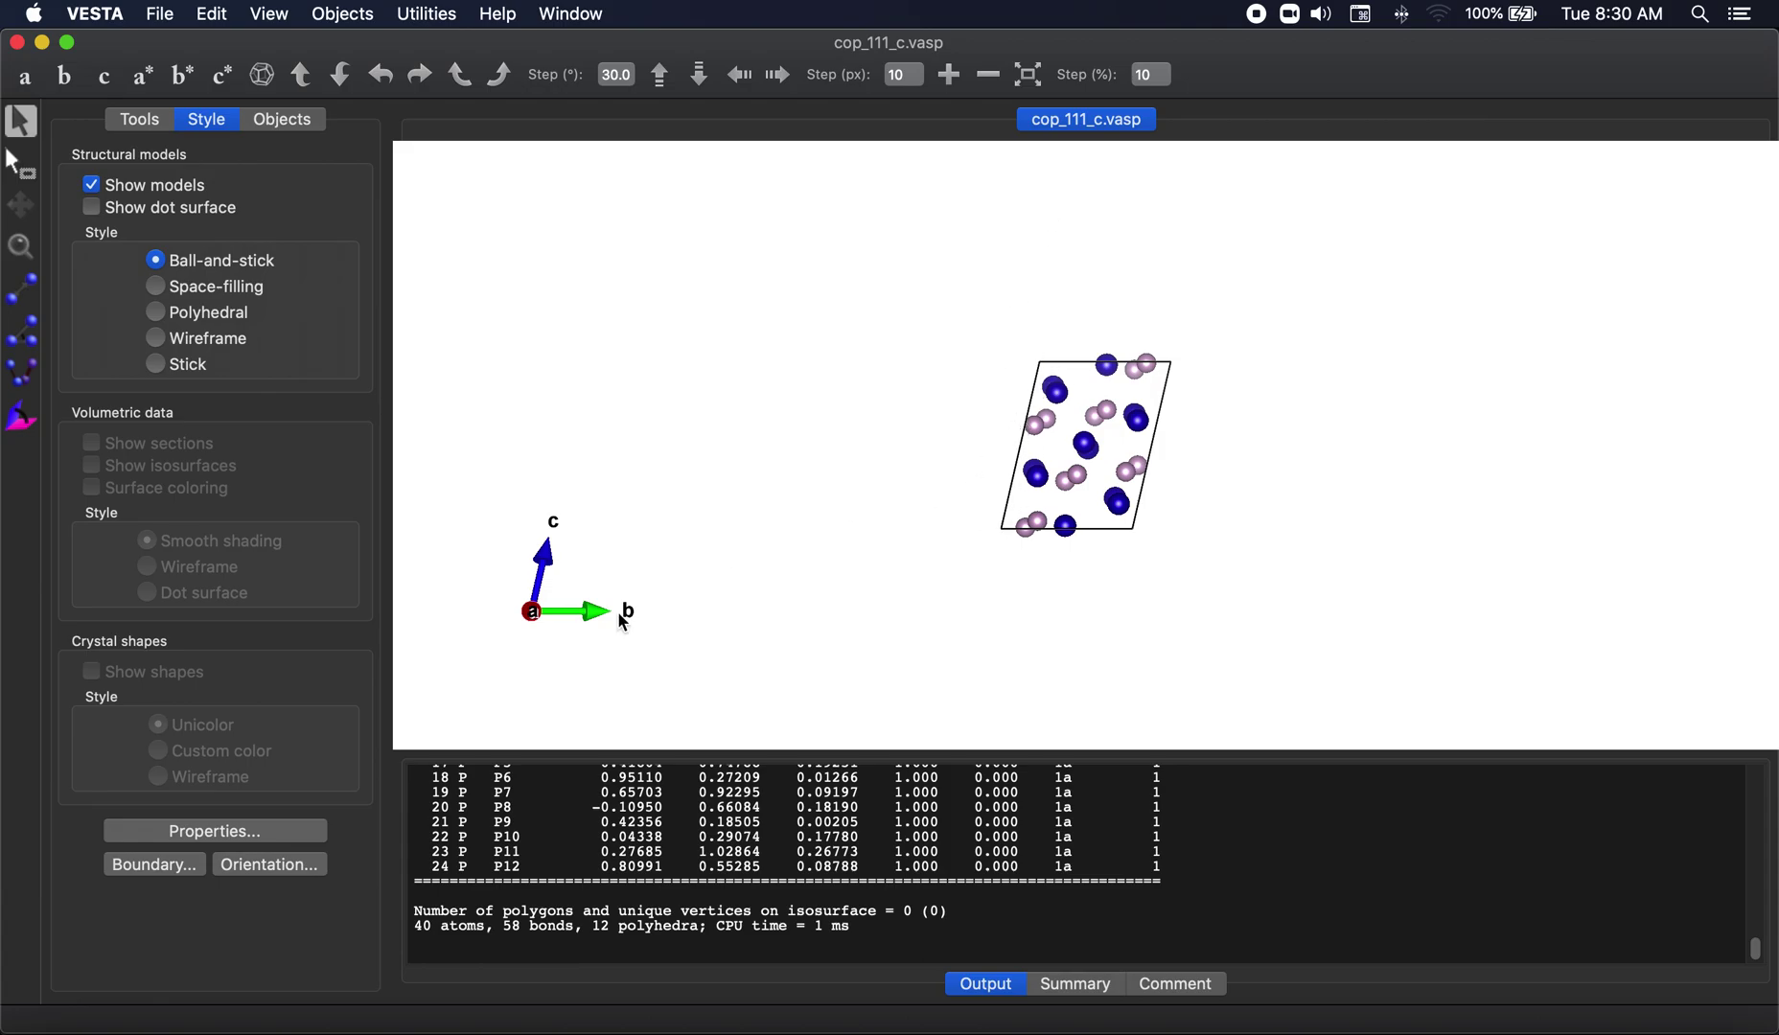
key("super+e")
left_click(384, 184)
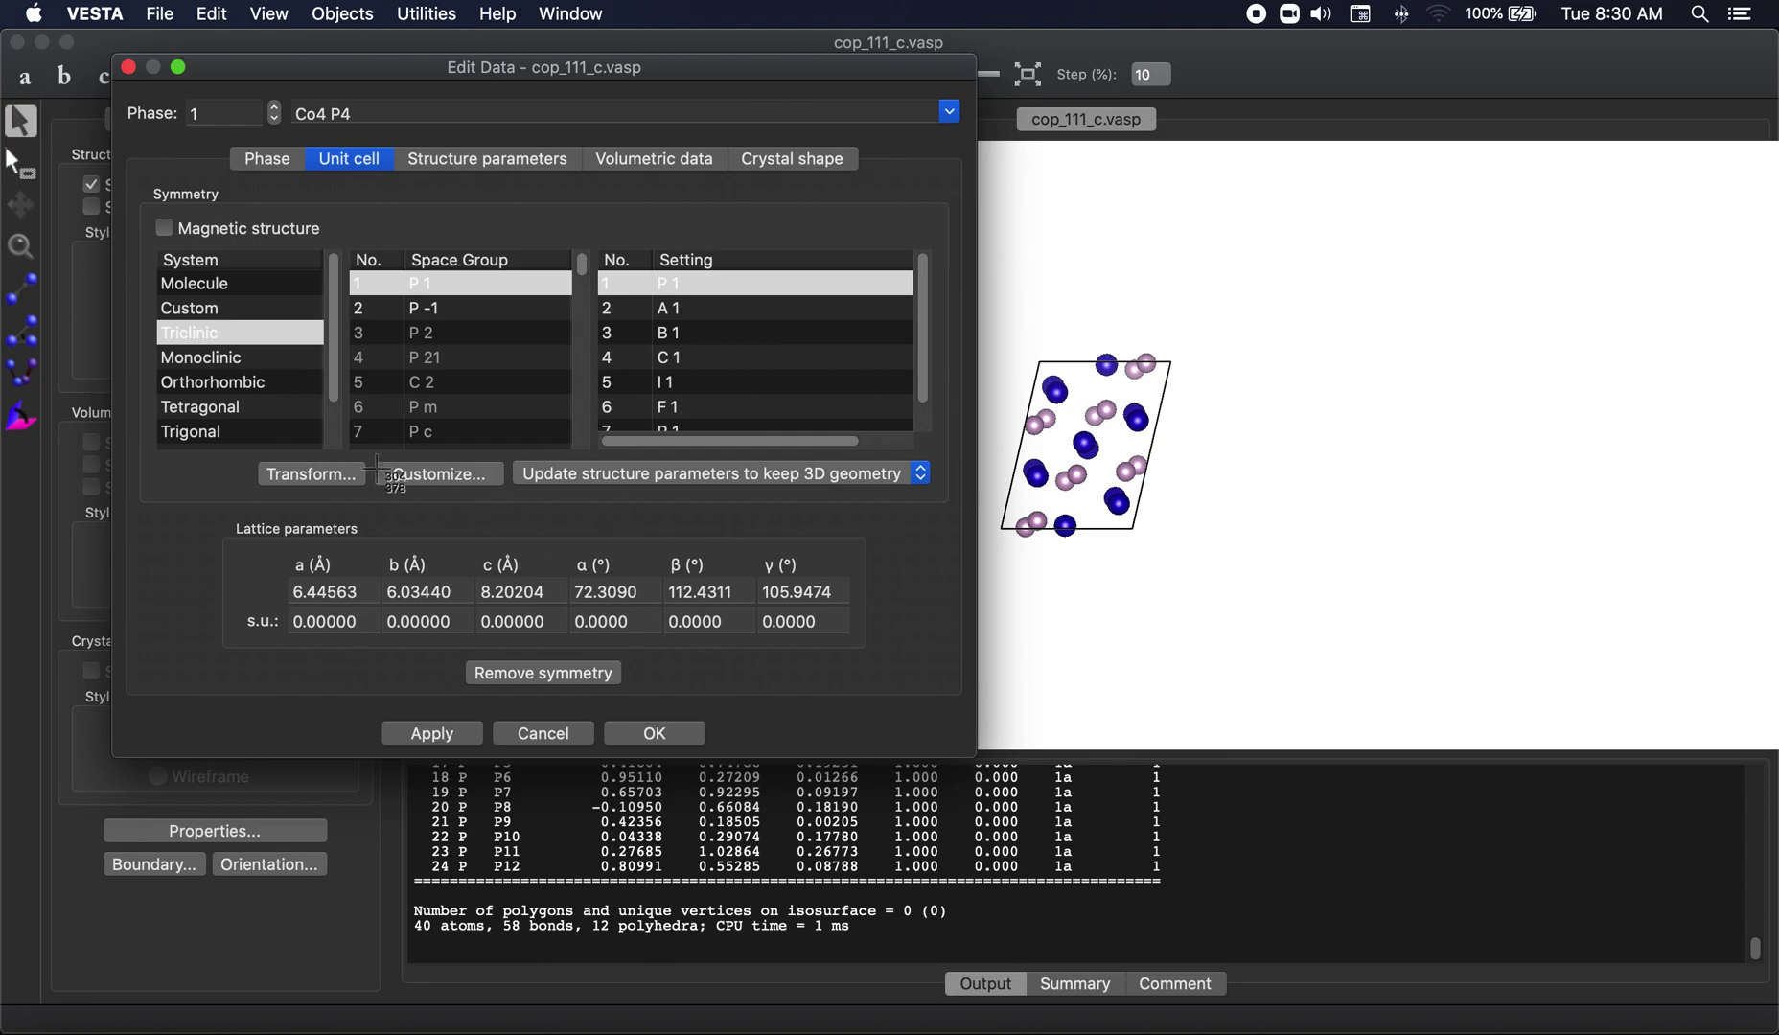
key("super+shift+4")
left_click_drag(555, 527, 859, 649)
Step: Add a blank second slide to the latticePlaneRotation deck and place the enlarged α, β, γ angle image on it
left_click(829, 1022)
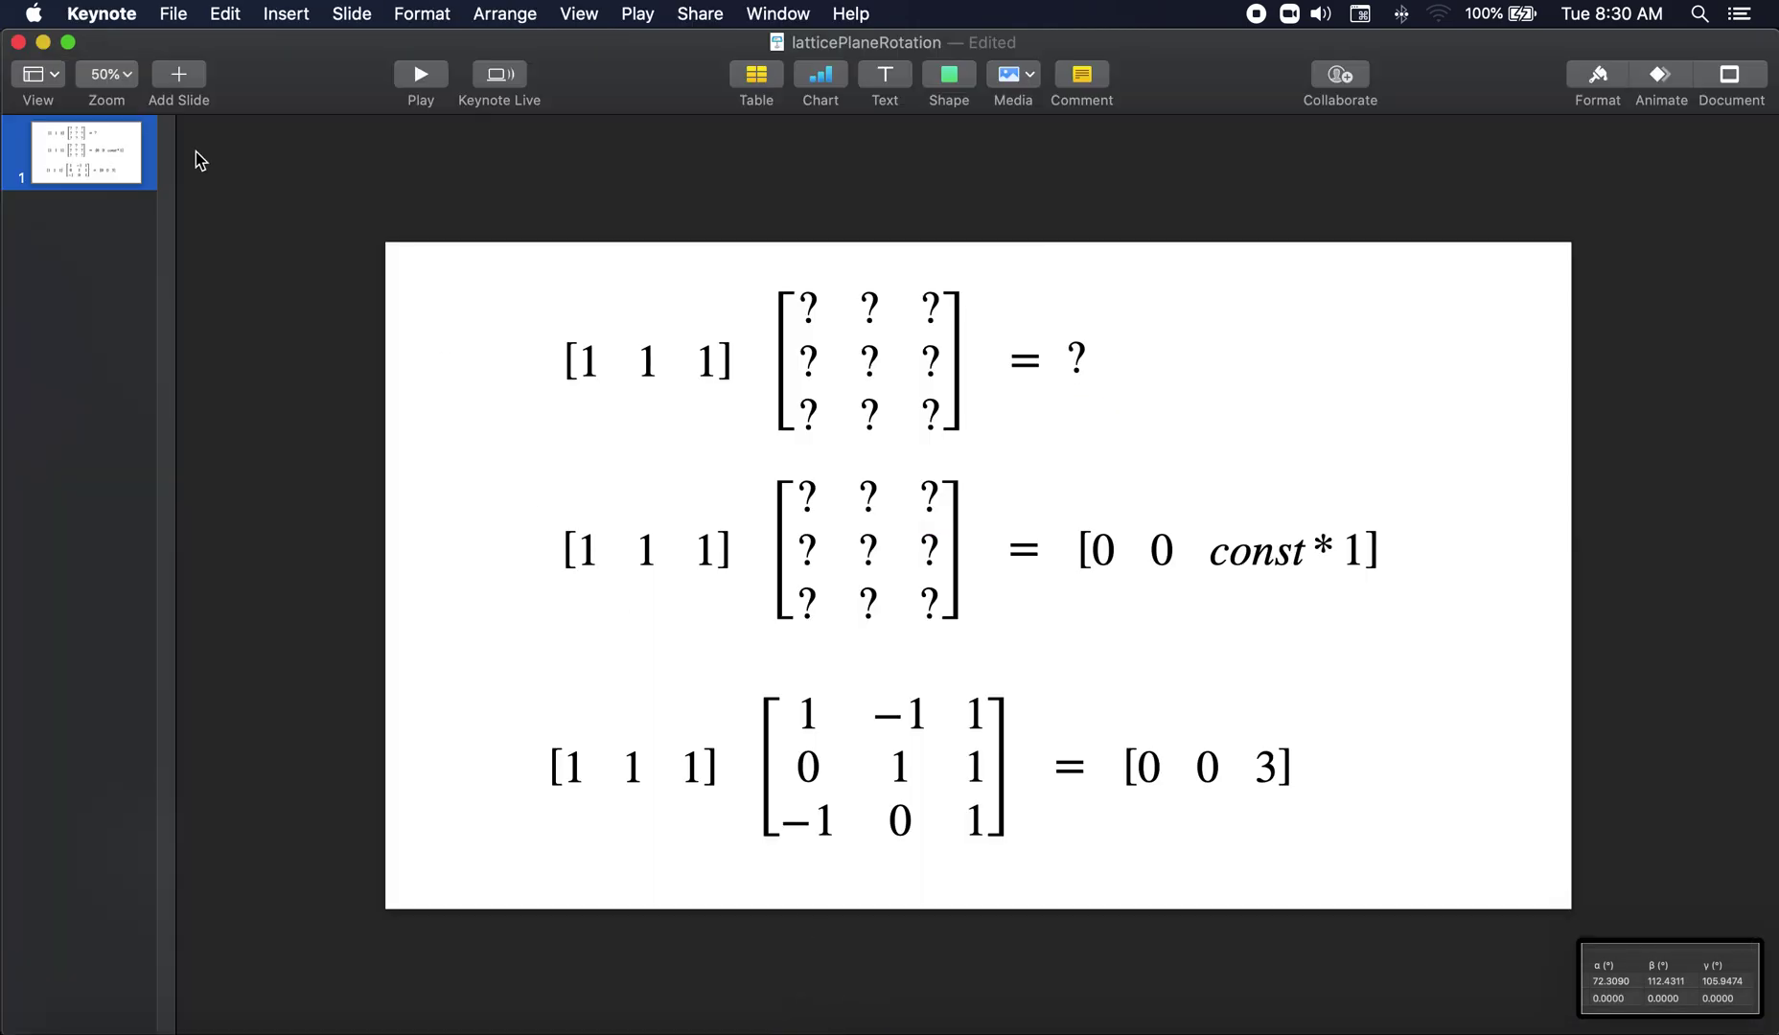
left_click(195, 94)
left_click(402, 672)
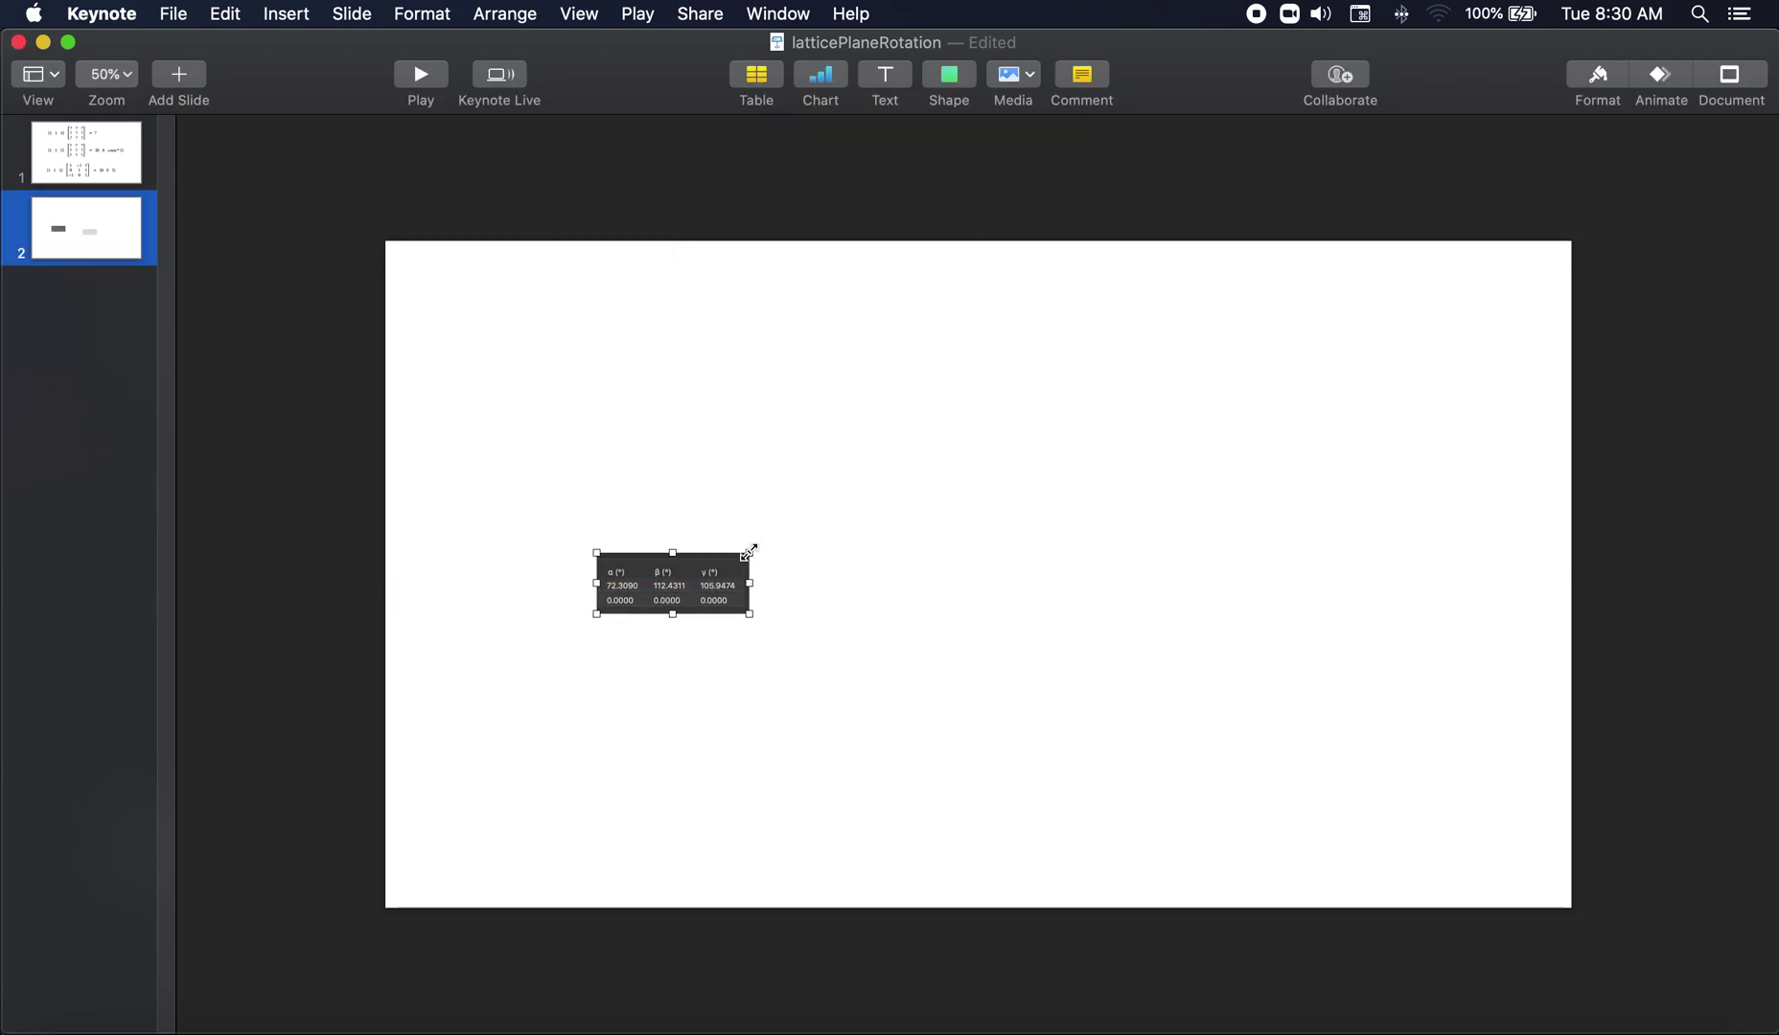
left_click_drag(749, 551, 978, 458)
left_click_drag(825, 553, 788, 564)
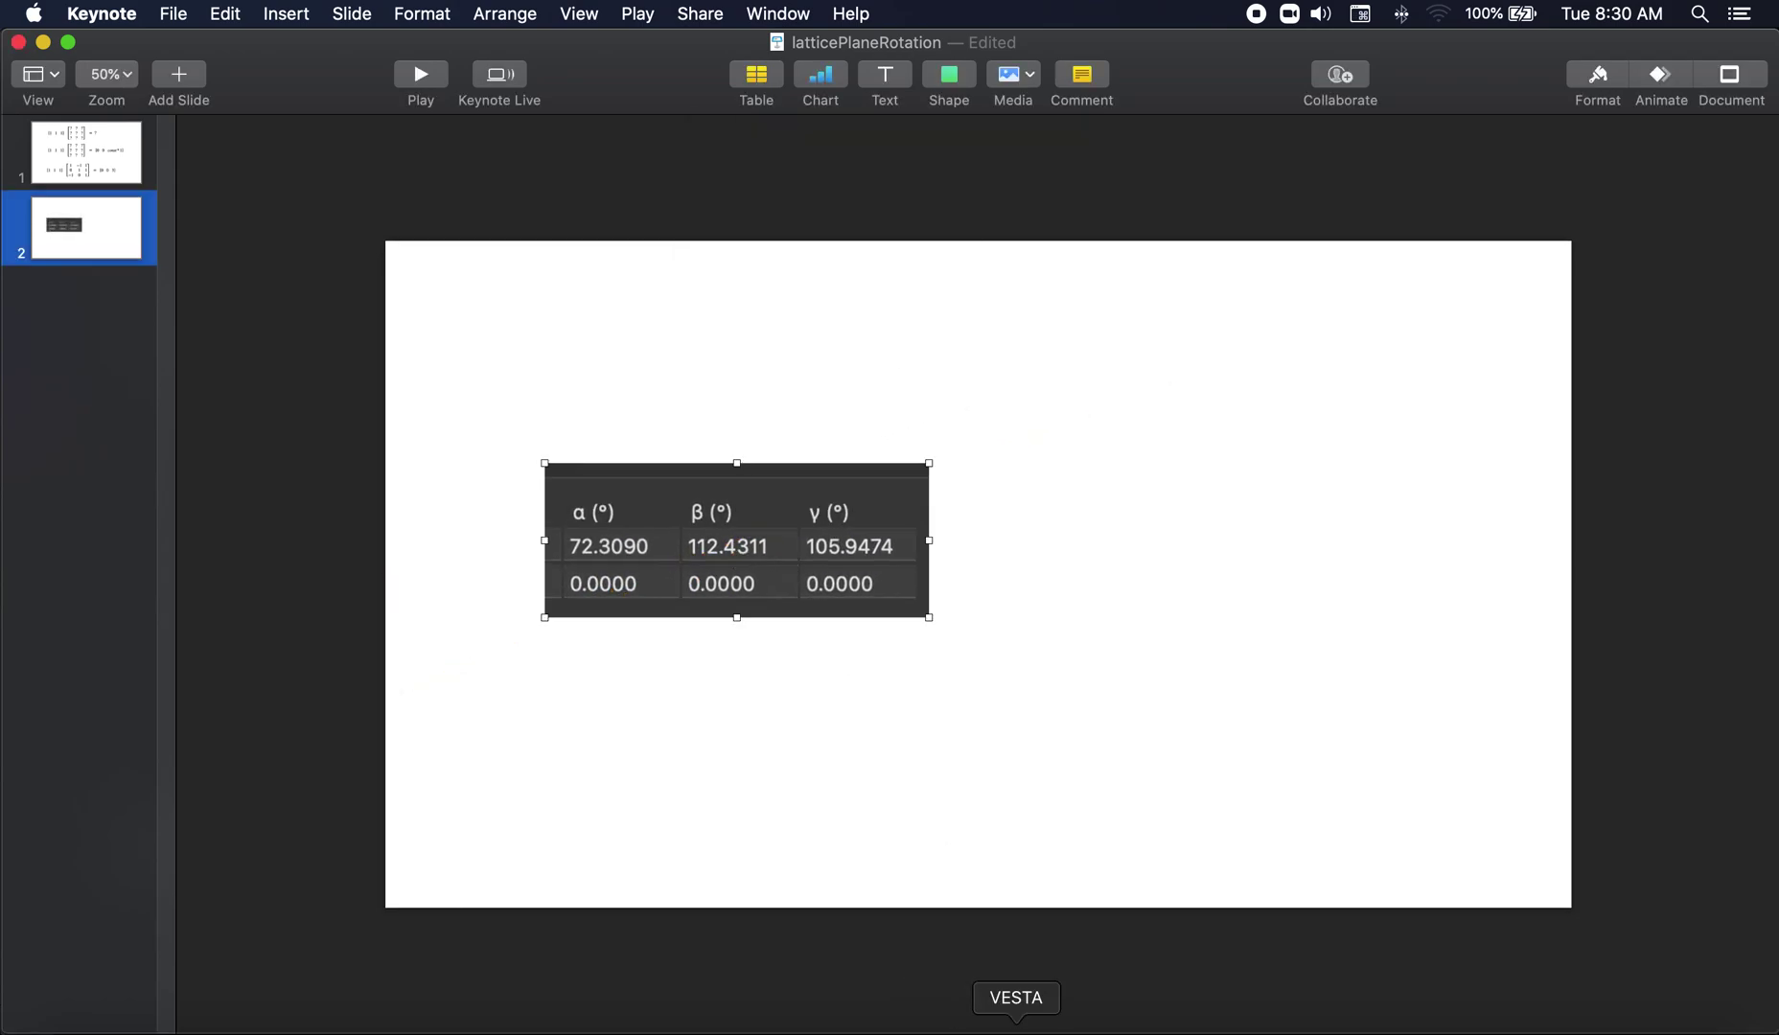
Step: Change line 5's last component from 27.3888915157 to 7.3888915157 and insert blank lines below the lattice vectors
left_click(517, 1023)
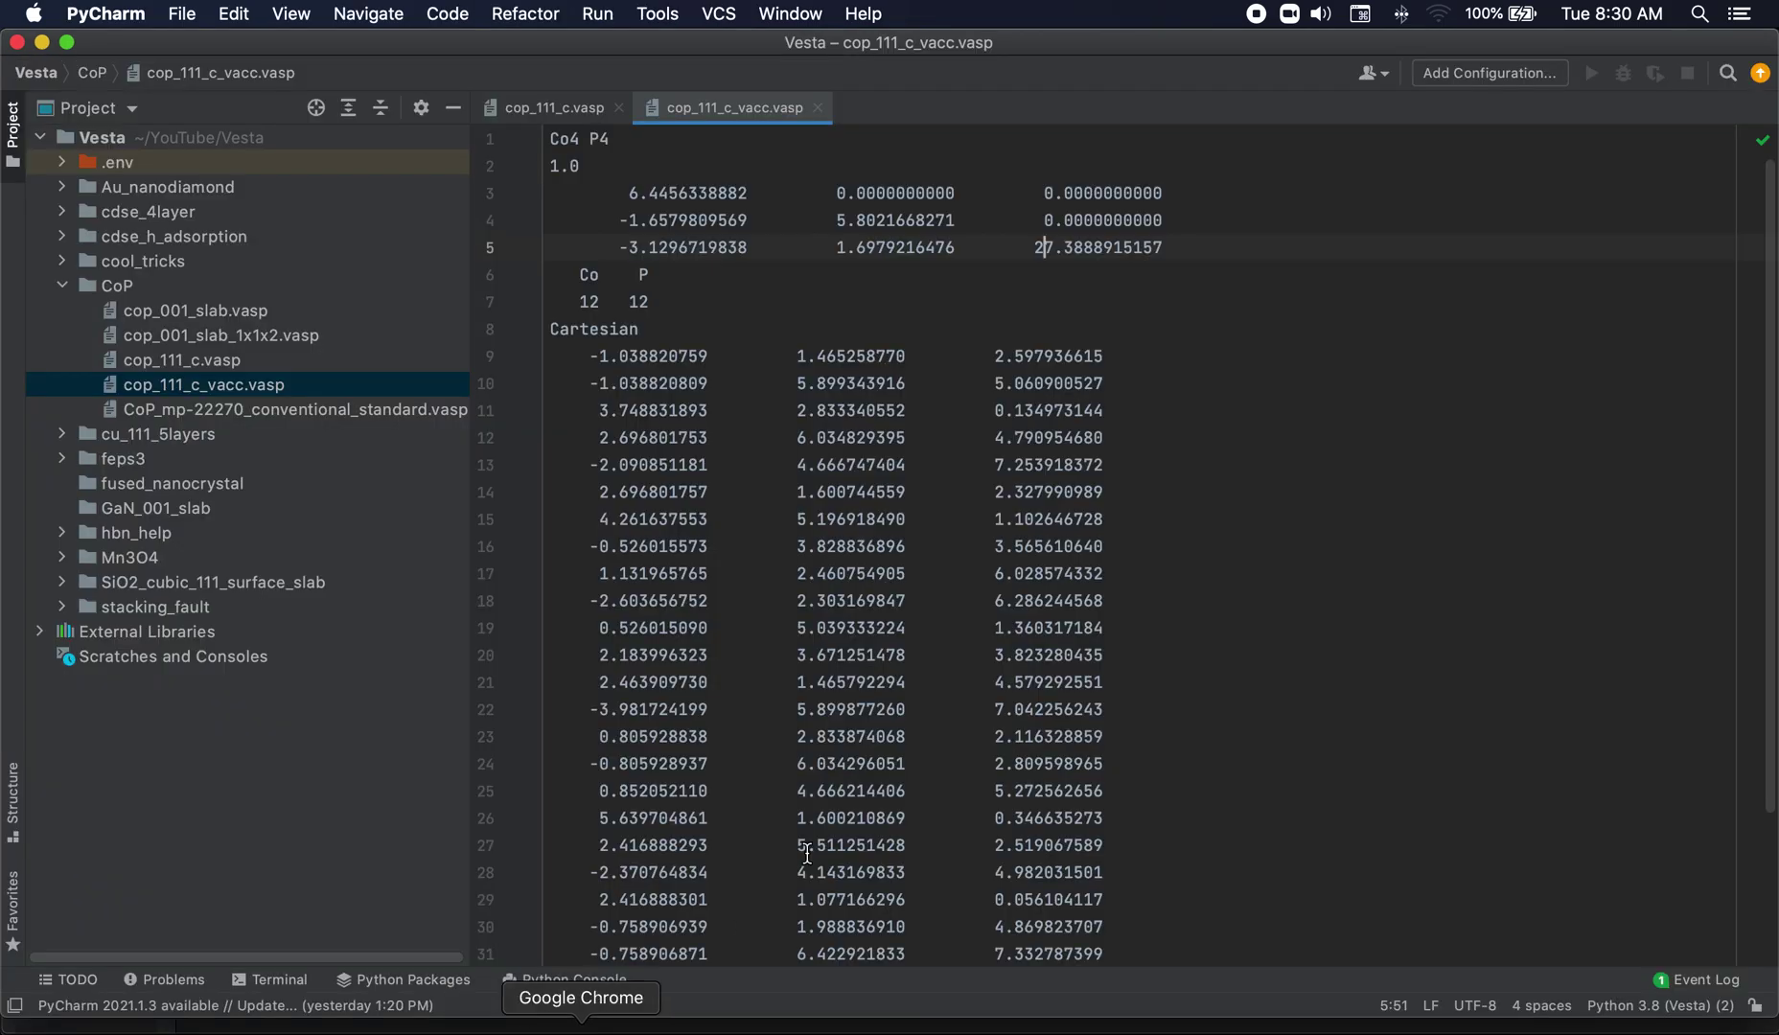
left_click_drag(1153, 247, 620, 247)
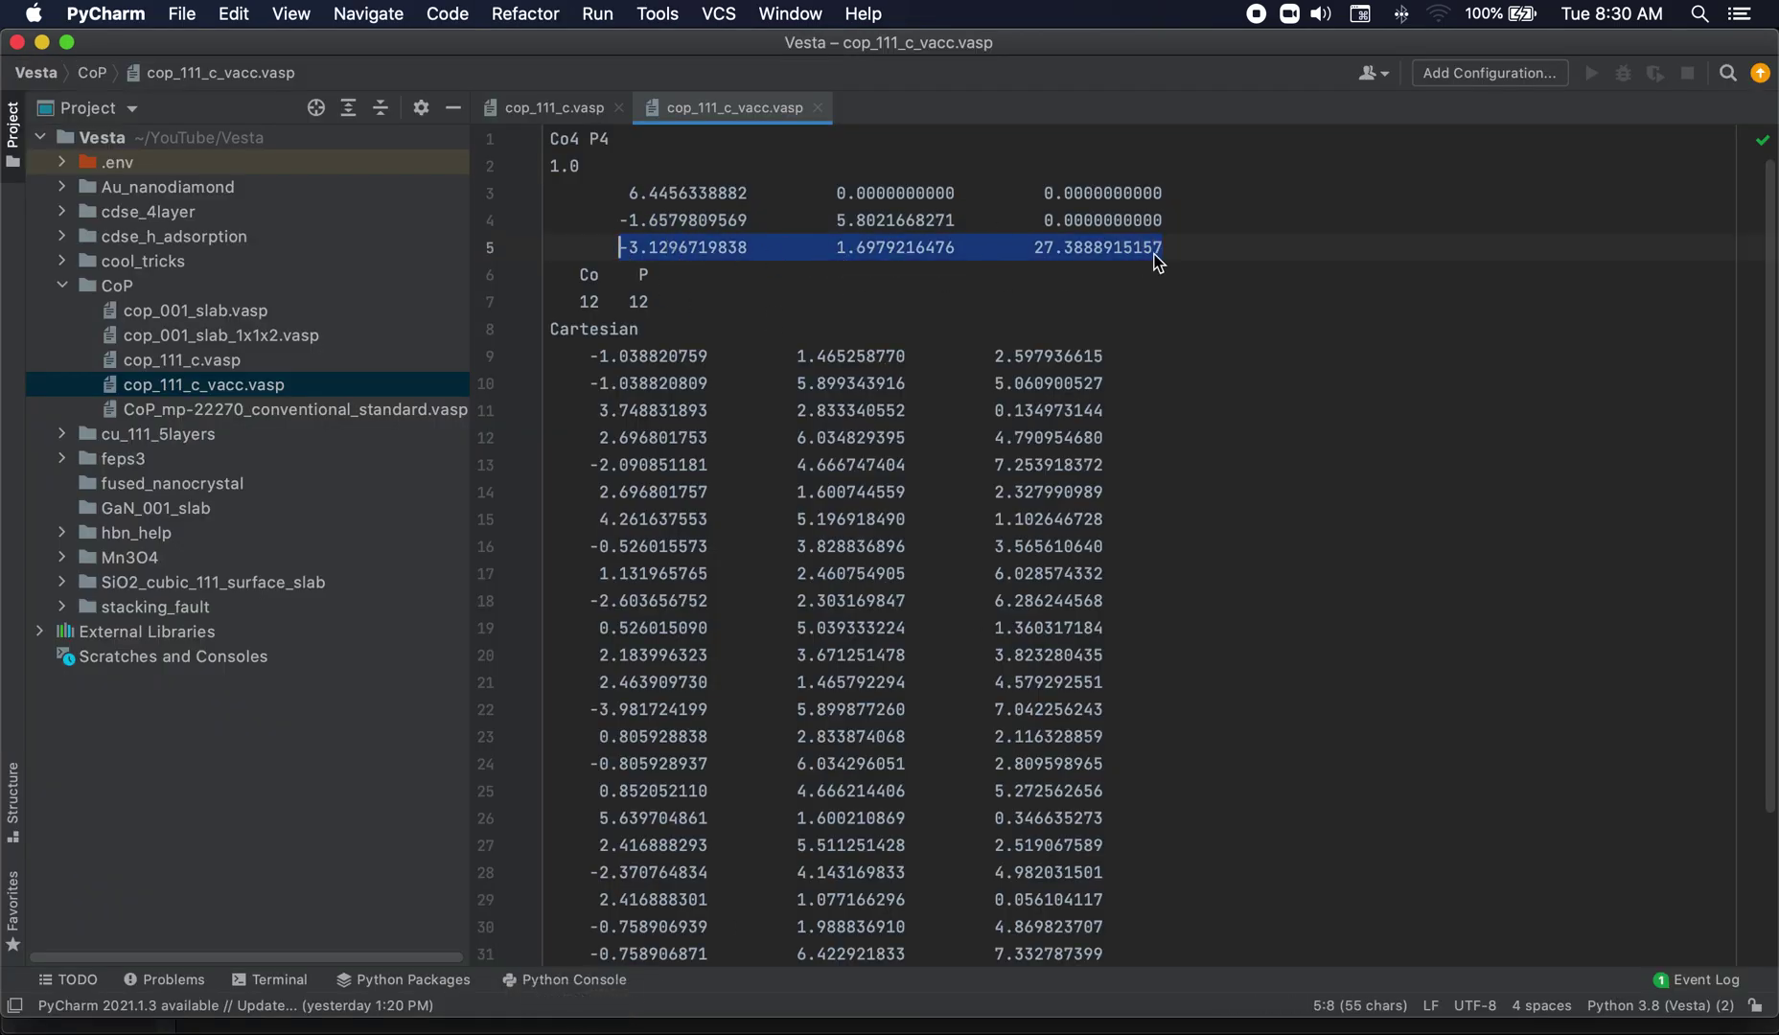
left_click(1183, 255)
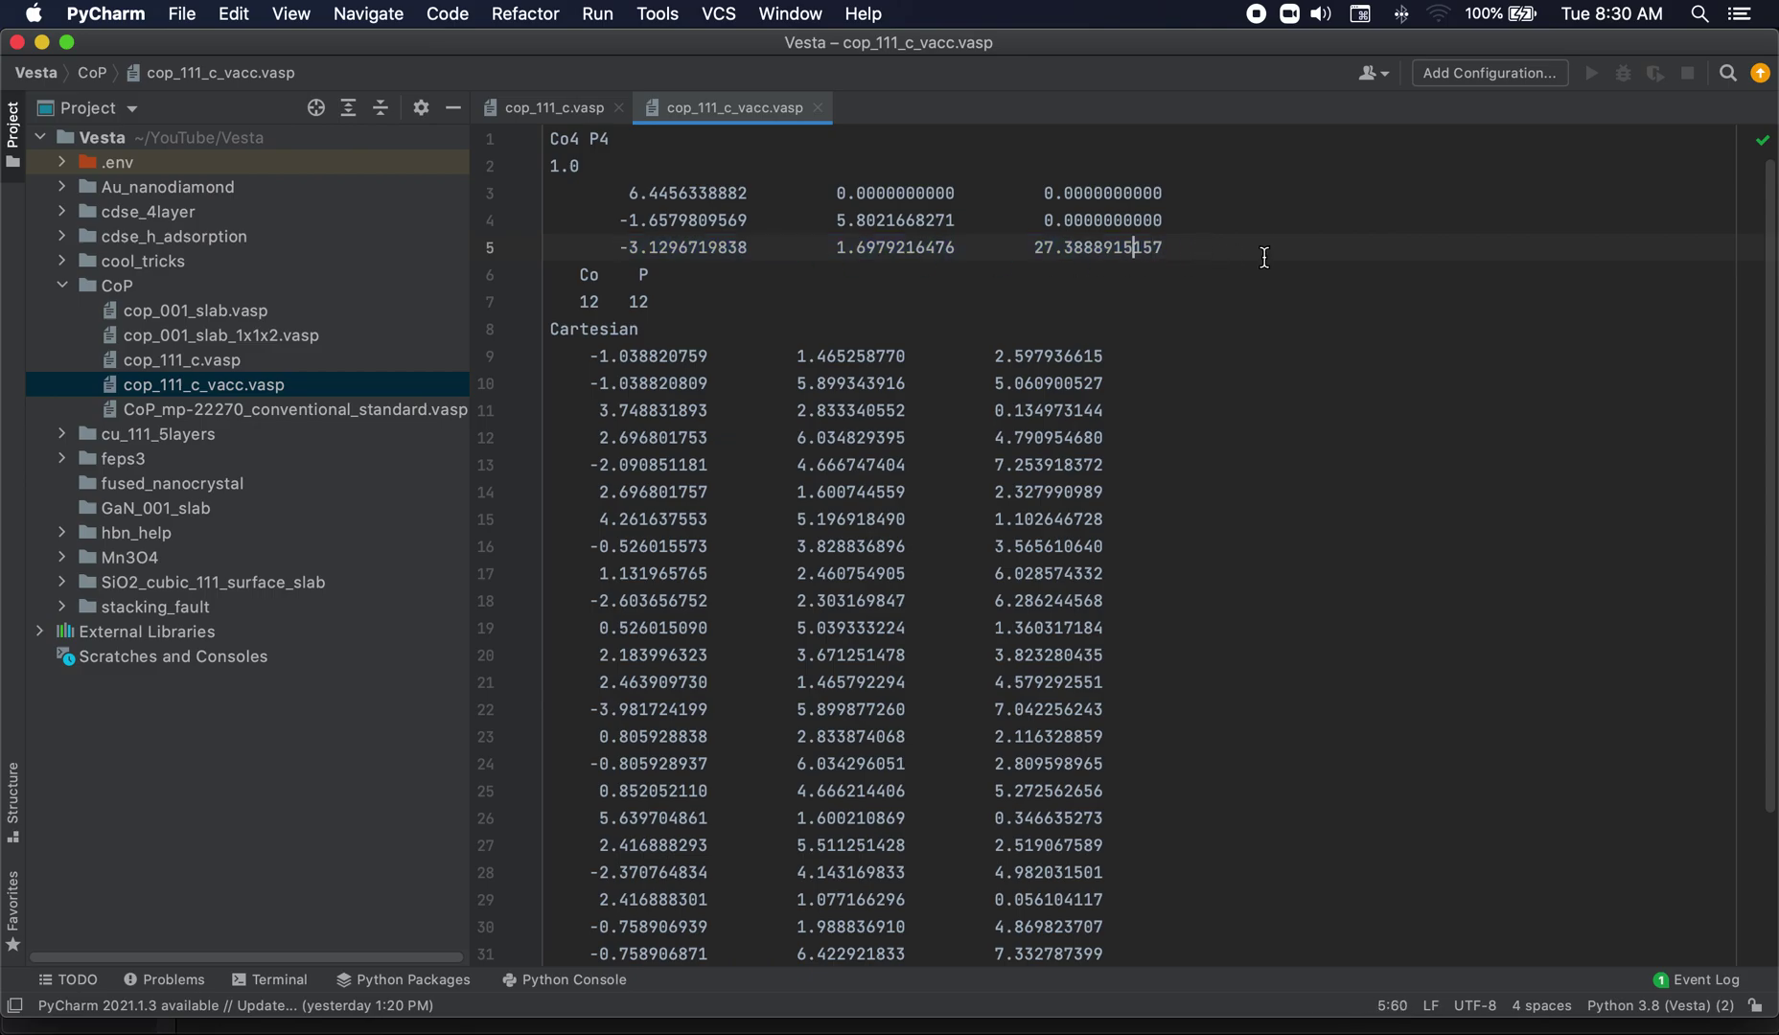
key("Left")
key("Left")
key("Left")
key("Return")
key("Return")
key("Return")
key("Up")
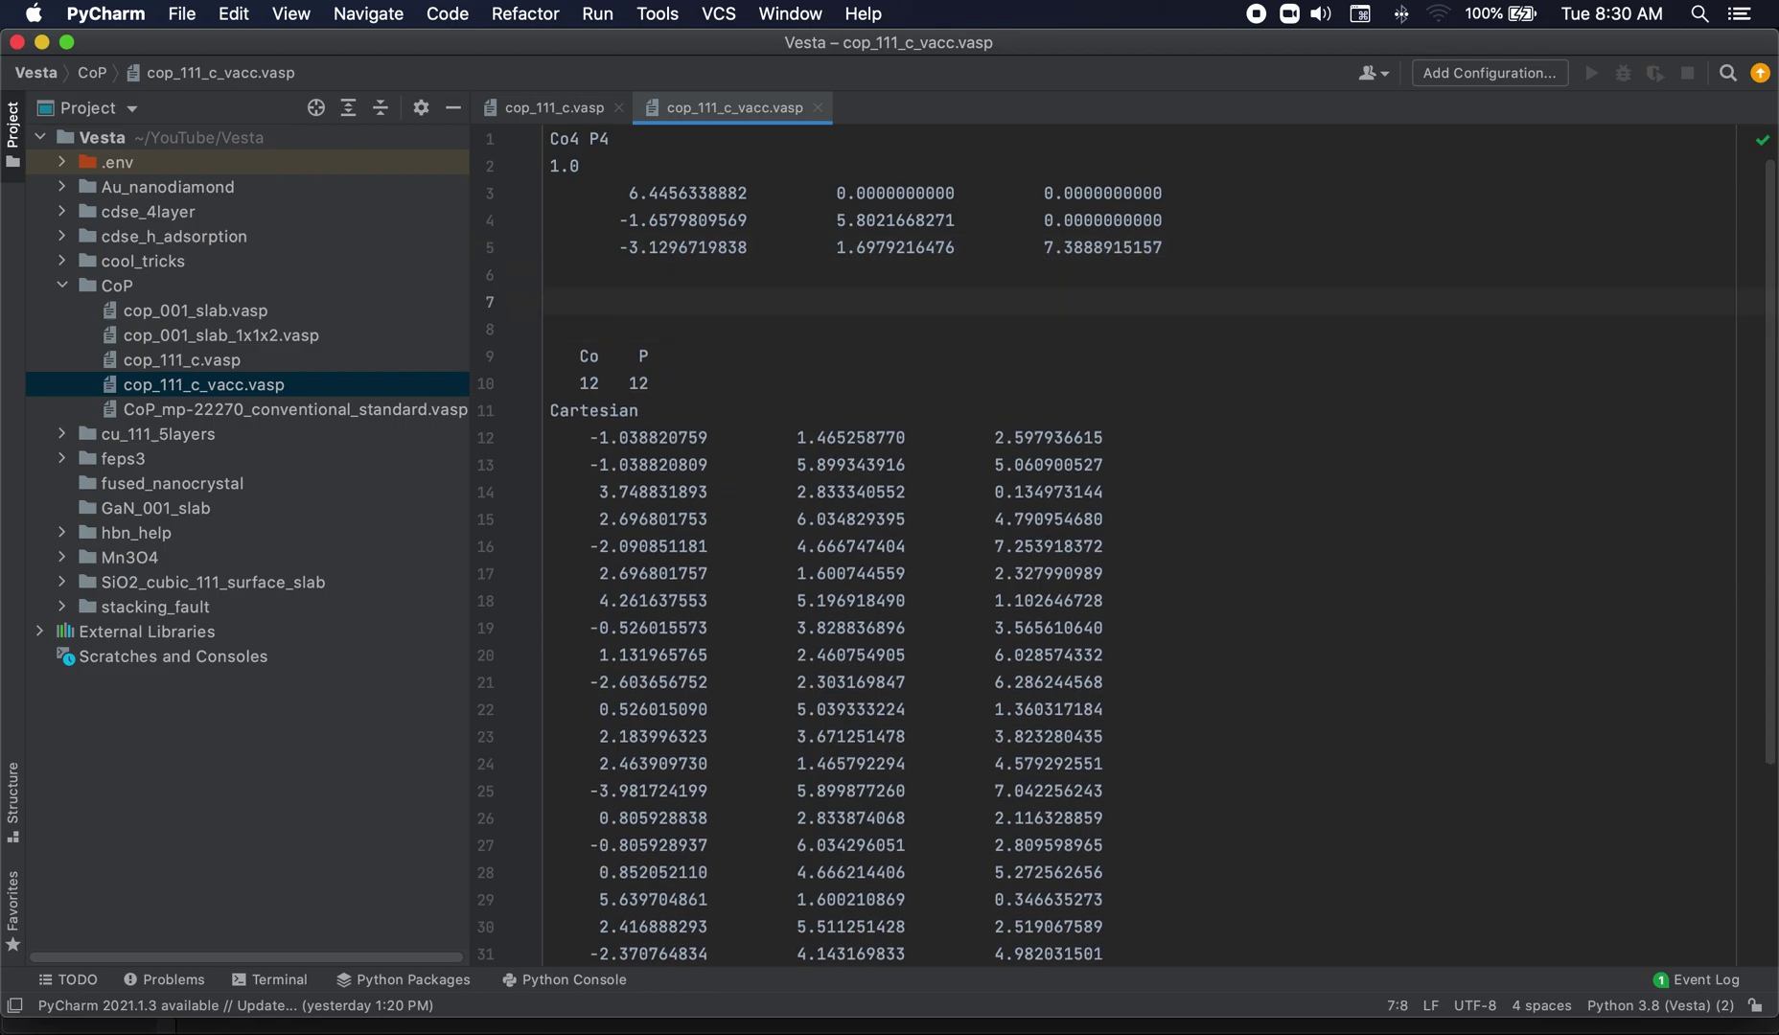
Step: Divide 1.6979216476 by 7.3888915157 in Calculator and paste 0.229793825500379 onto line 7
left_click_drag(959, 247, 836, 247)
key("super+c")
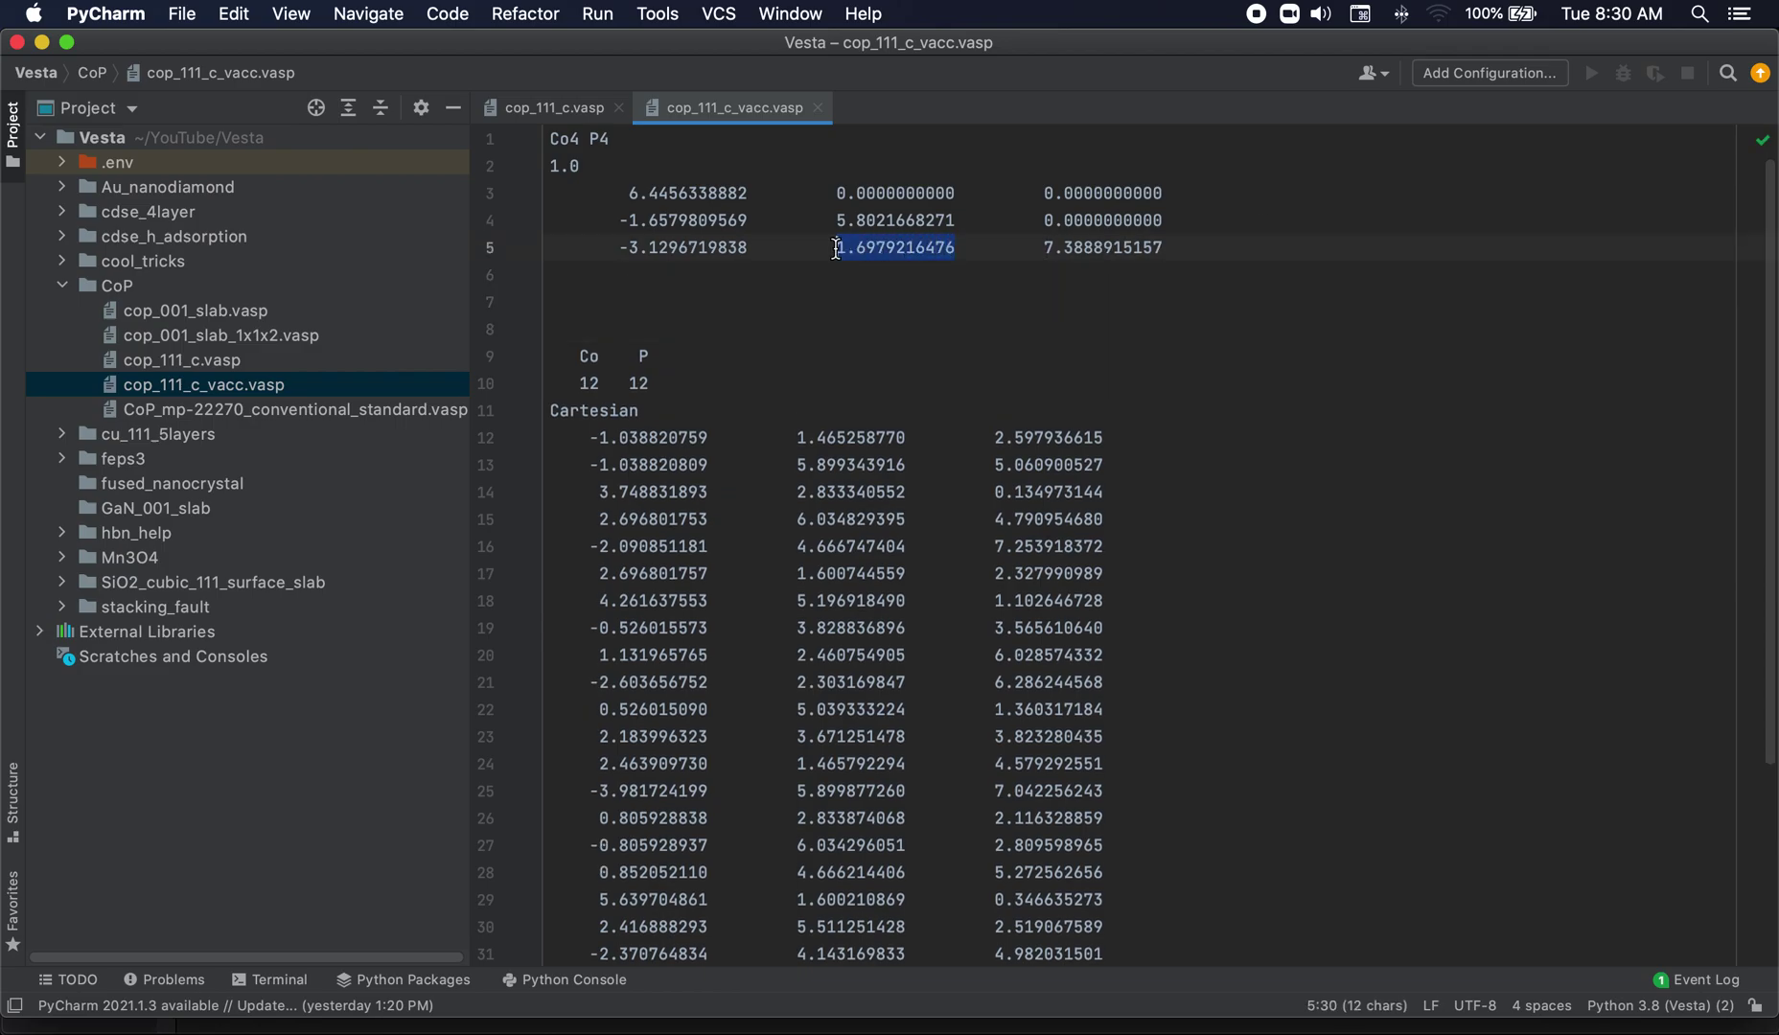
left_click(892, 1019)
key("super+v")
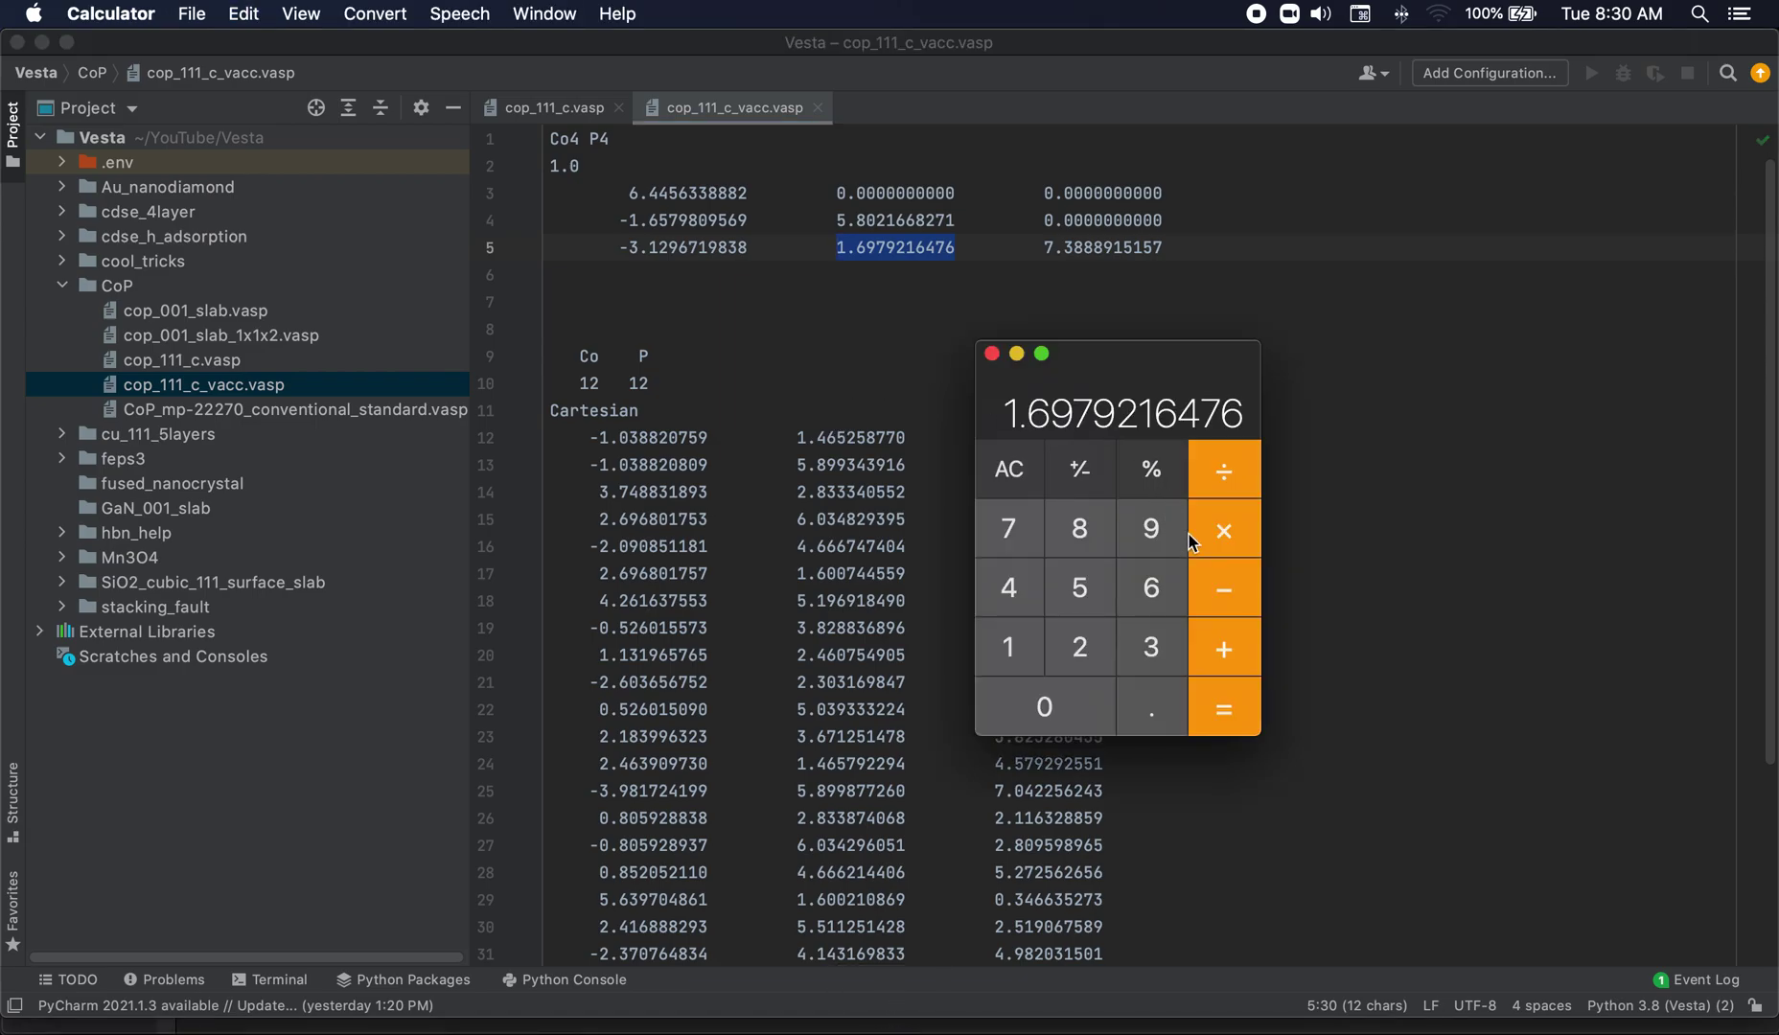
left_click(1085, 221)
left_click_drag(1044, 247, 1164, 247)
key("super+c")
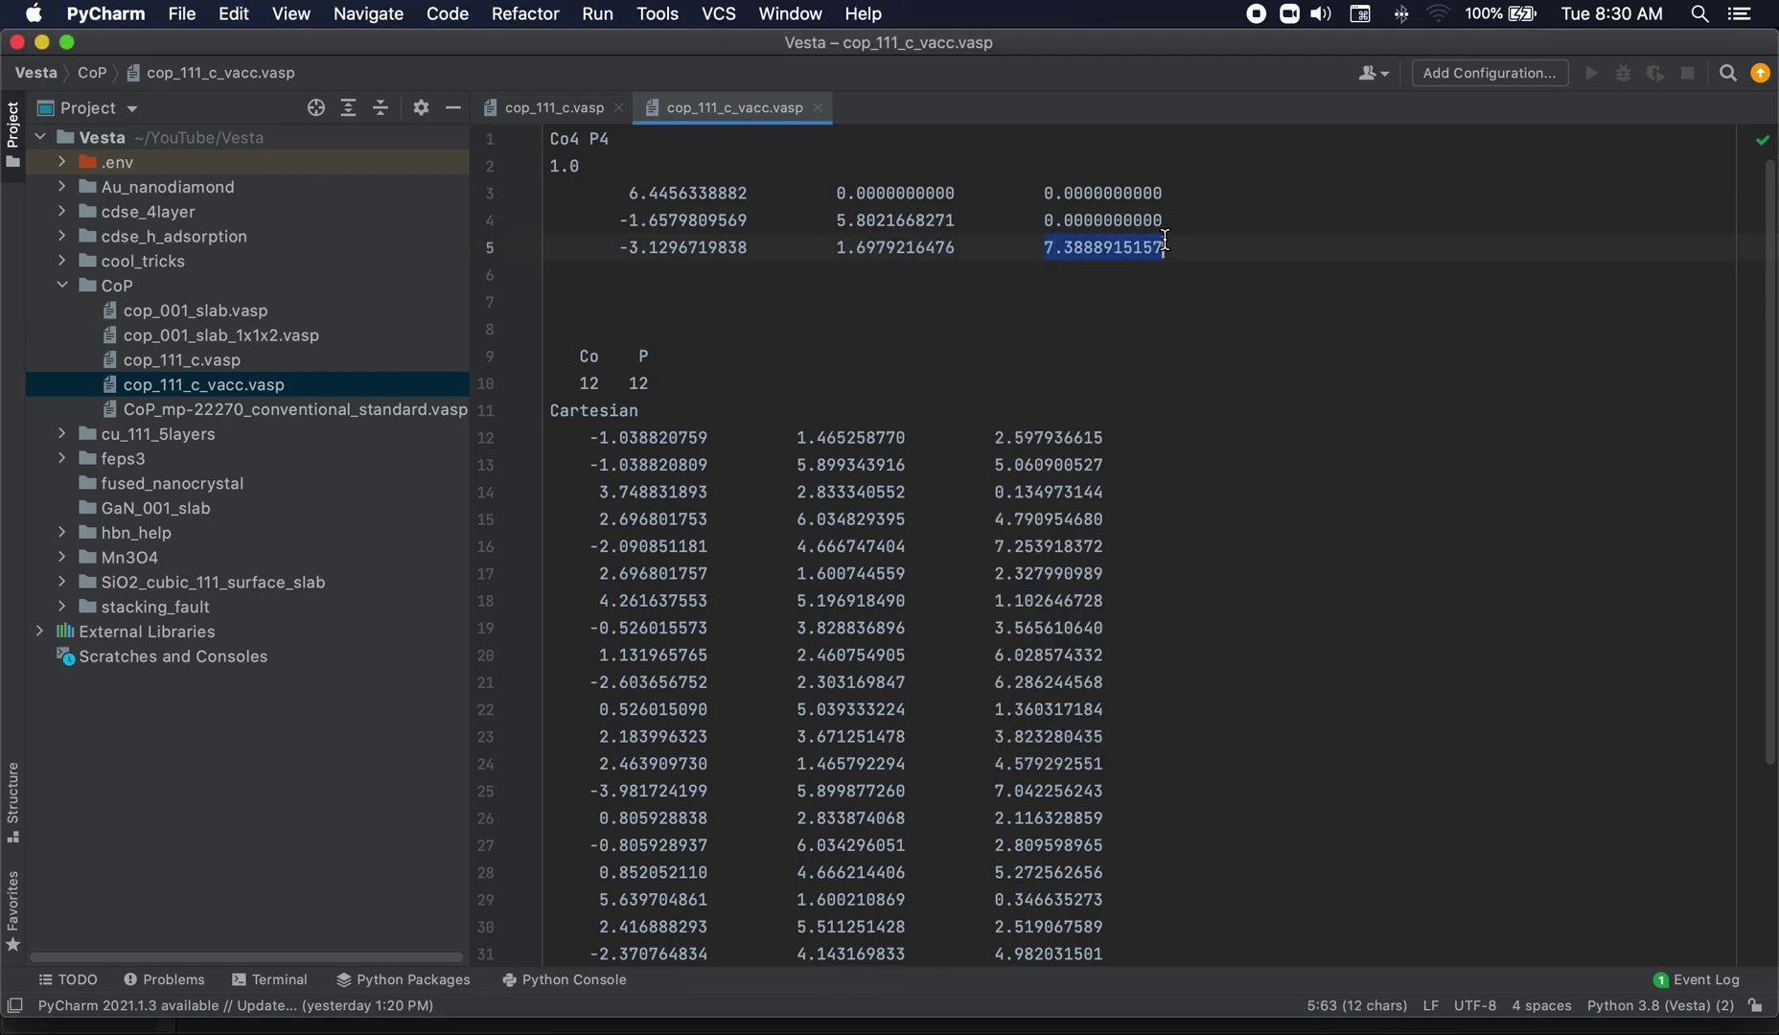
left_click(892, 1022)
left_click(1225, 470)
key("super+v")
left_click(1224, 710)
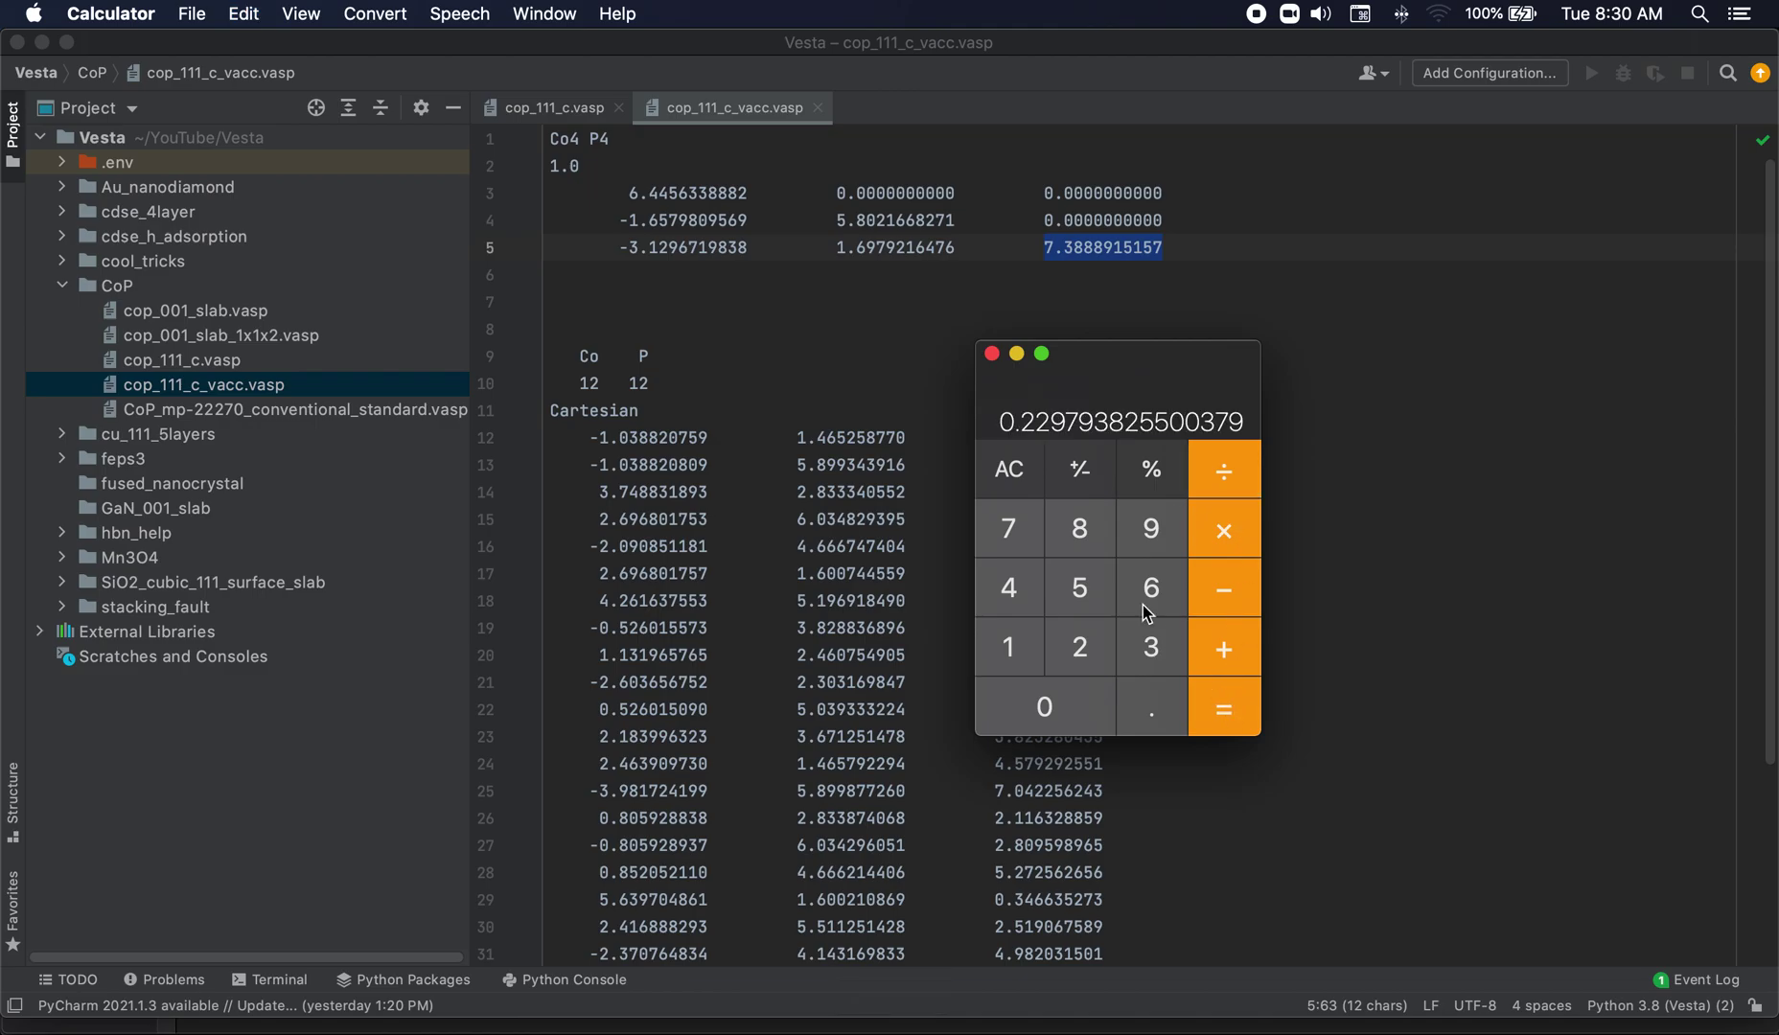
key("super+c")
left_click(709, 302)
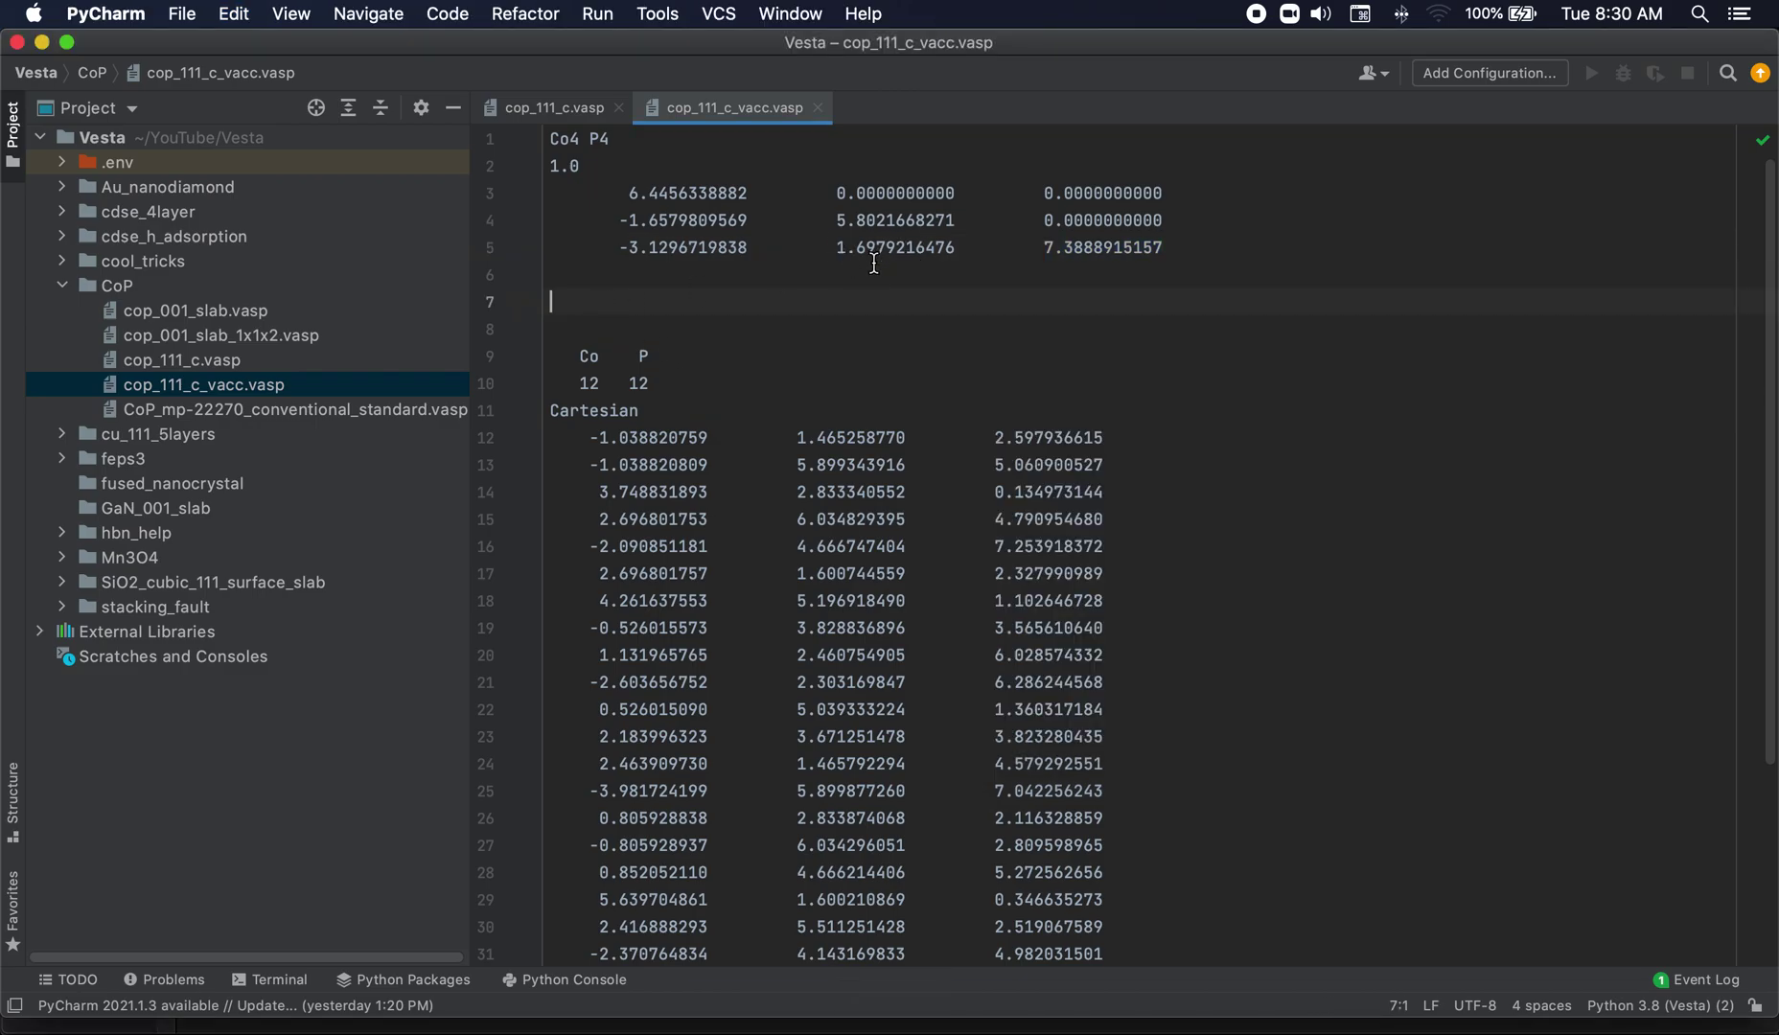
key("super+v")
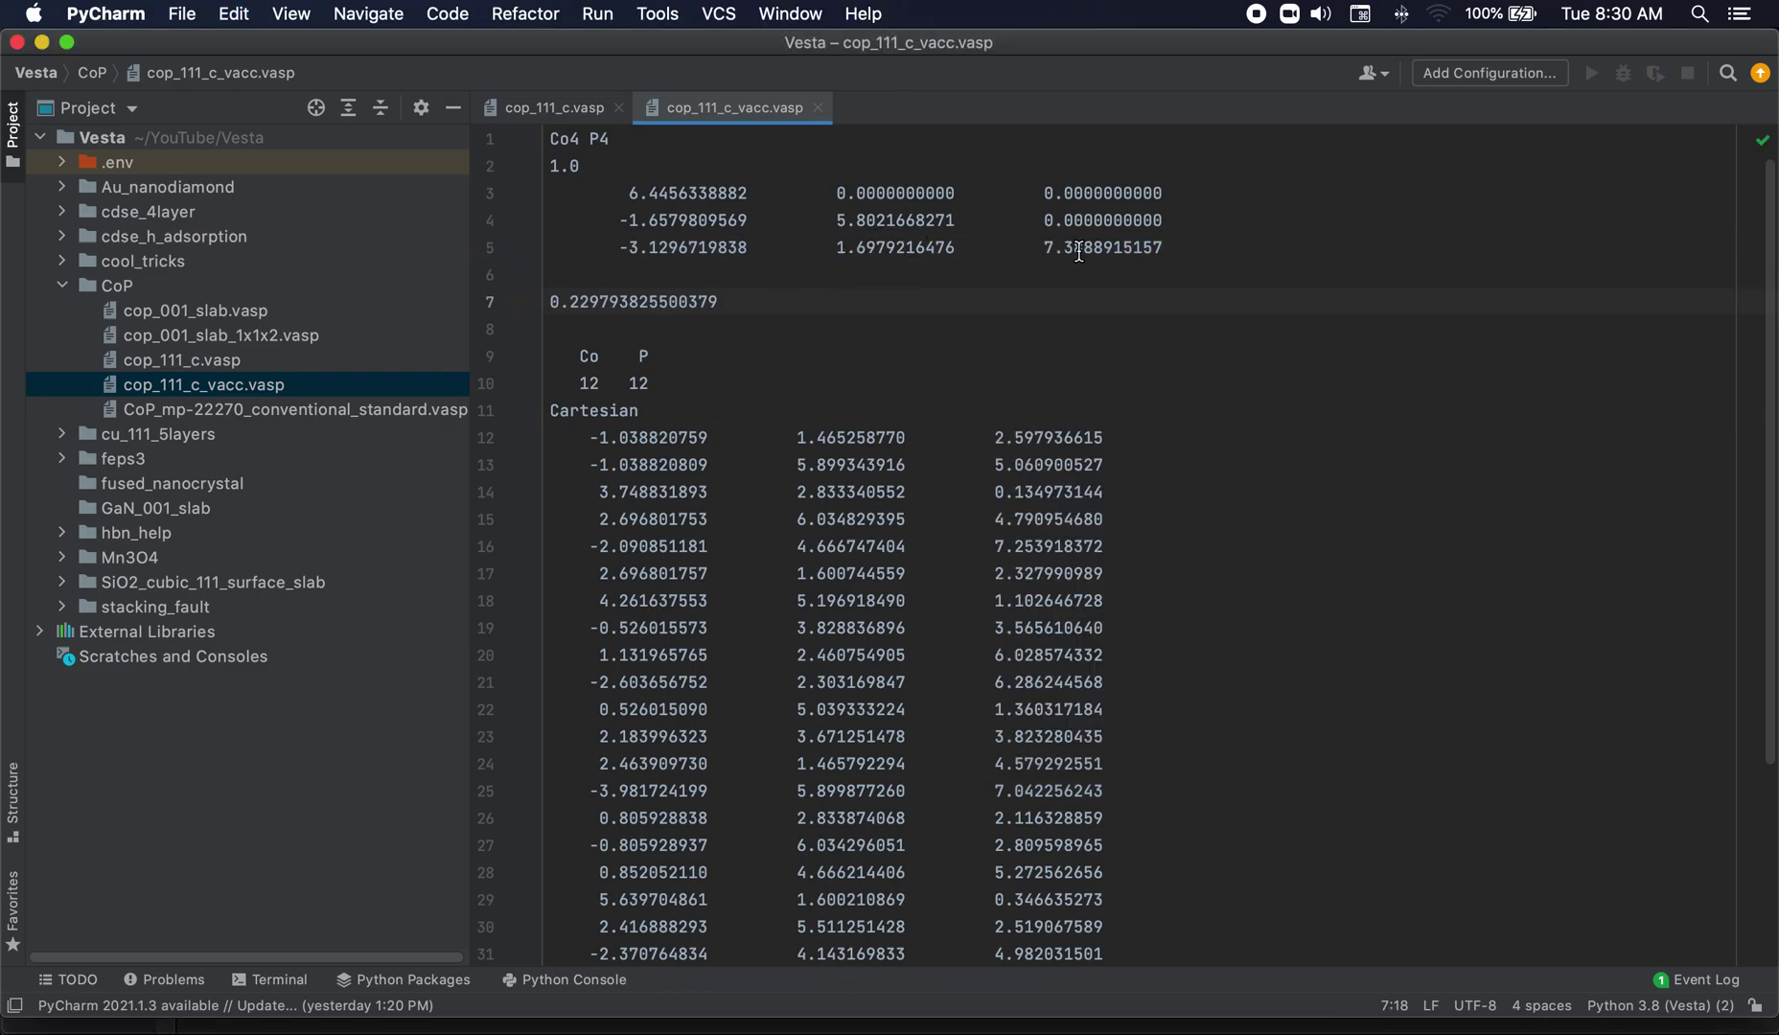
Step: Divide -3.1296719838 by 7.3888915157 and paste -0.423564478805791 onto line 8, followed by an empty line
left_click_drag(753, 247, 621, 247)
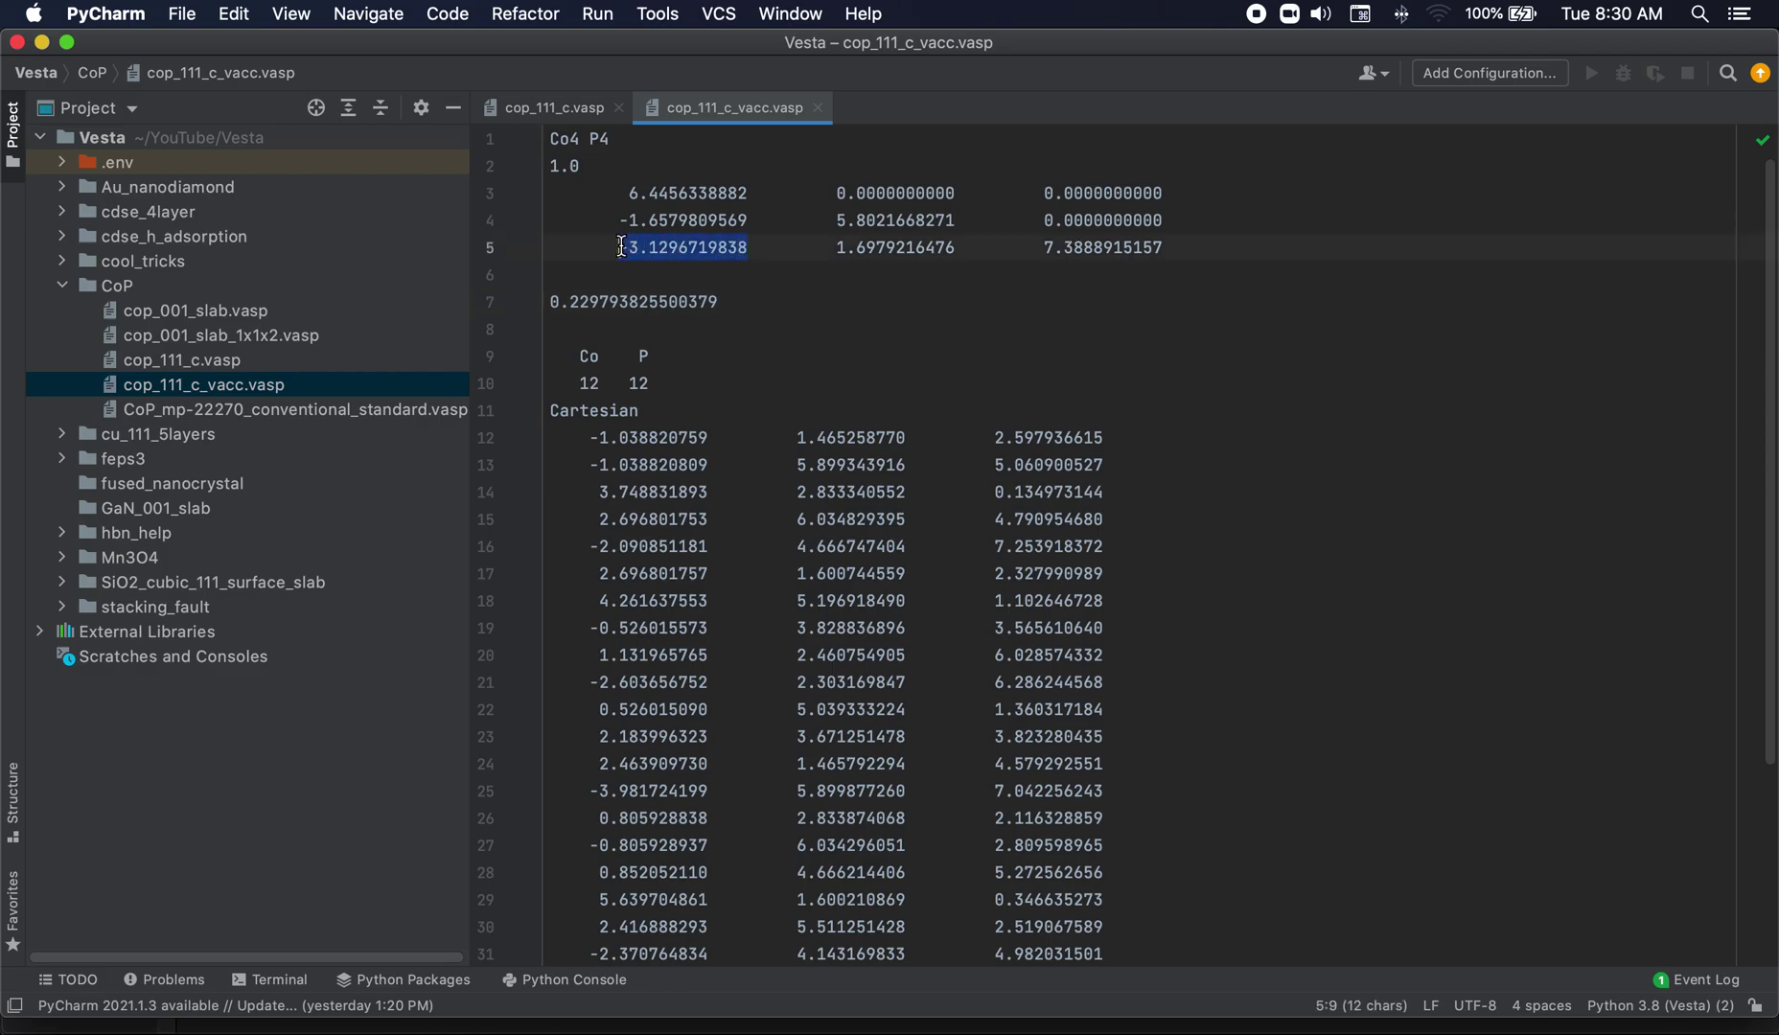
key("super+c")
left_click(897, 1022)
left_click(1009, 468)
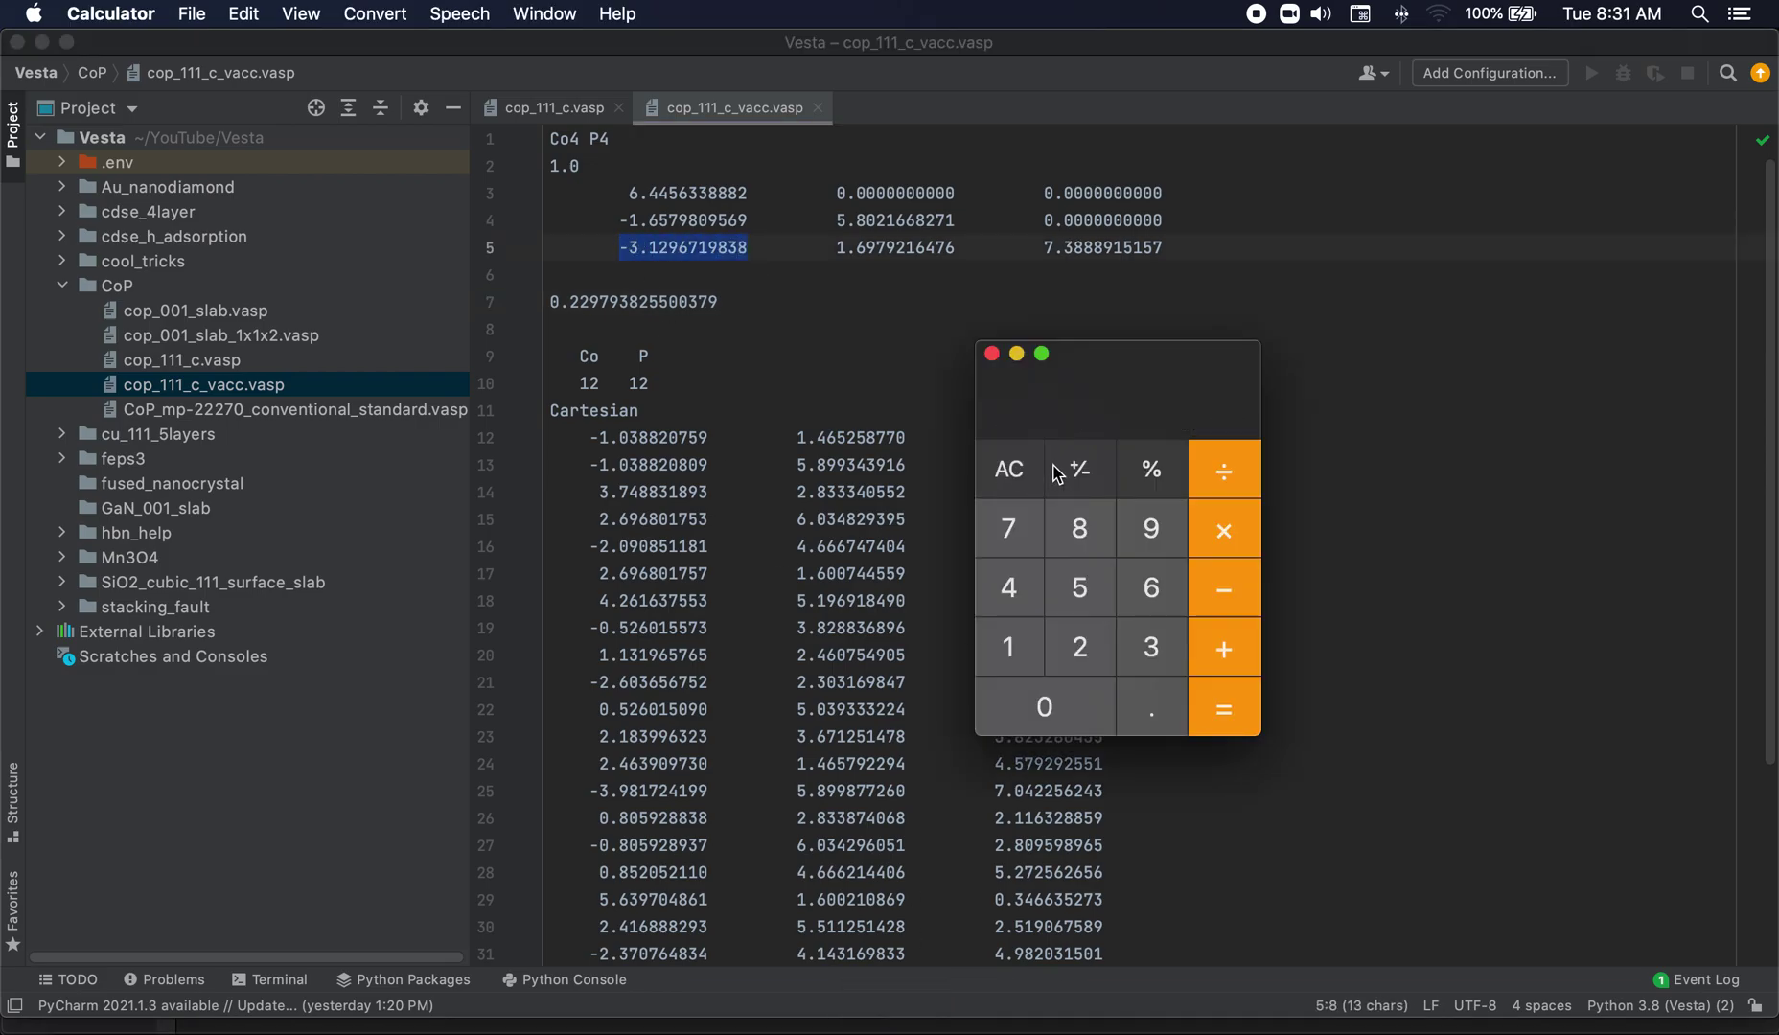
key("super+v")
left_click(1043, 248)
left_click_drag(1043, 247, 1164, 247)
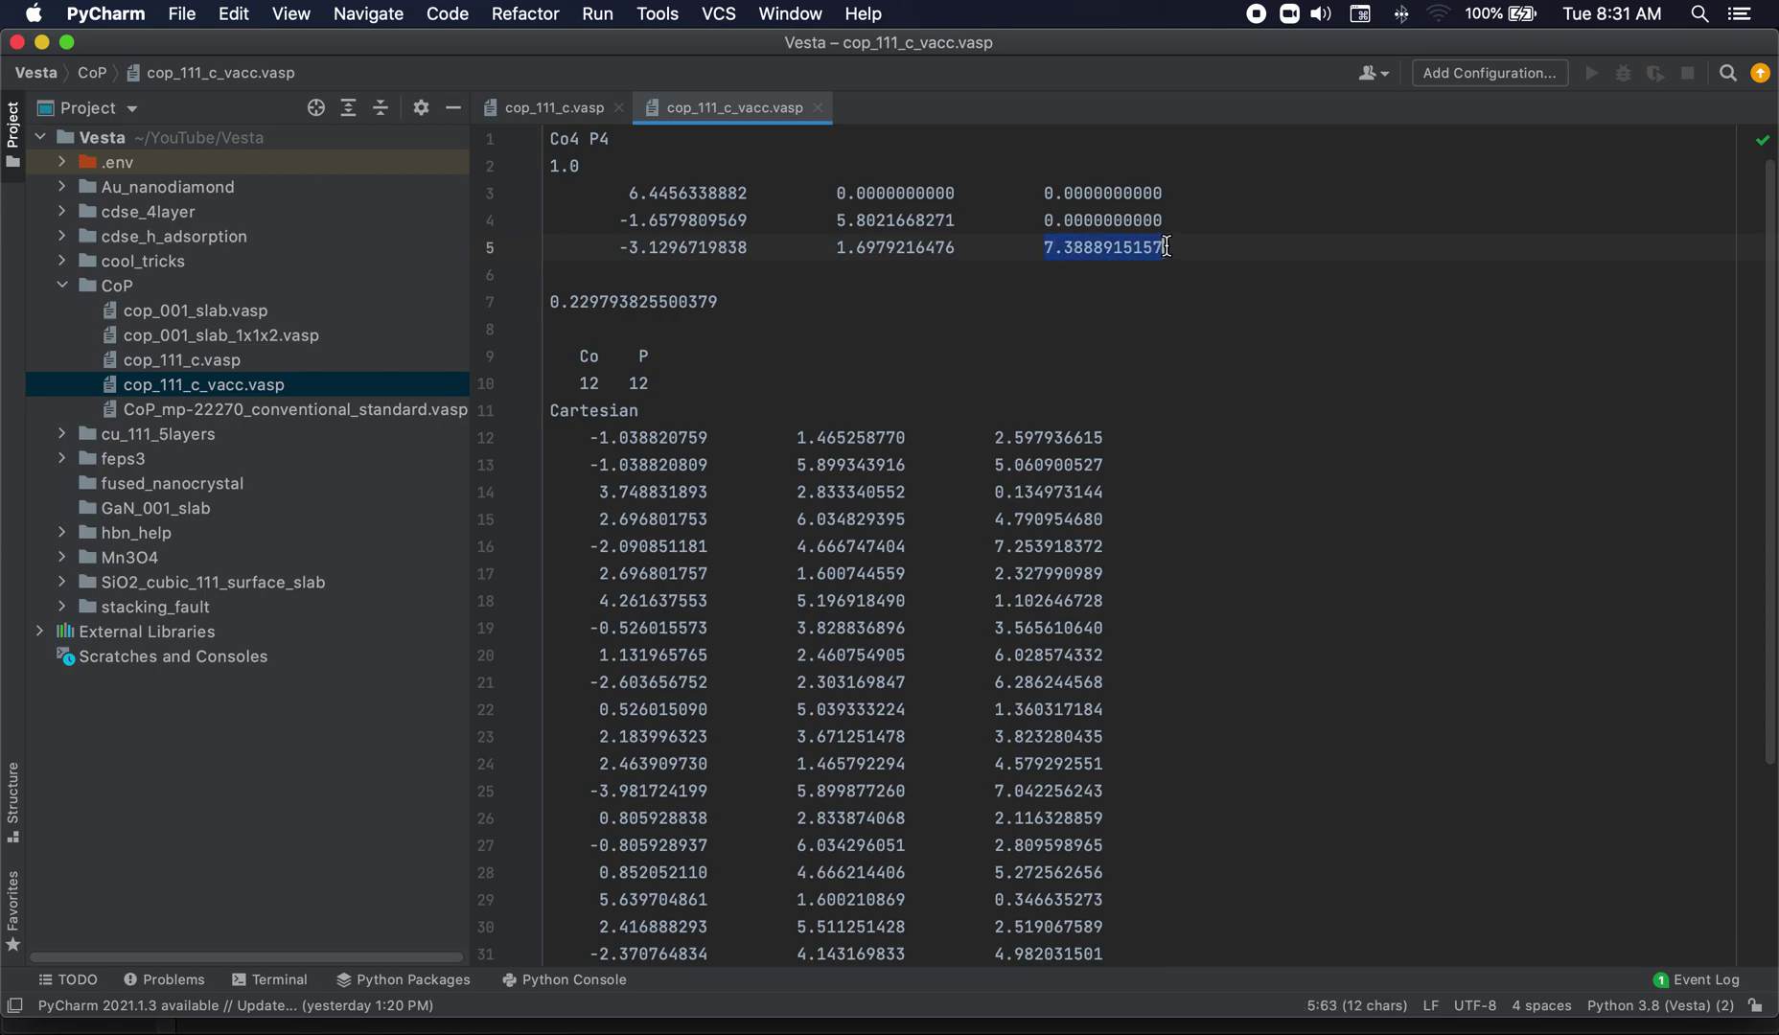
key("super+c")
left_click(892, 1022)
left_click(1224, 468)
key("super+v")
left_click(1225, 709)
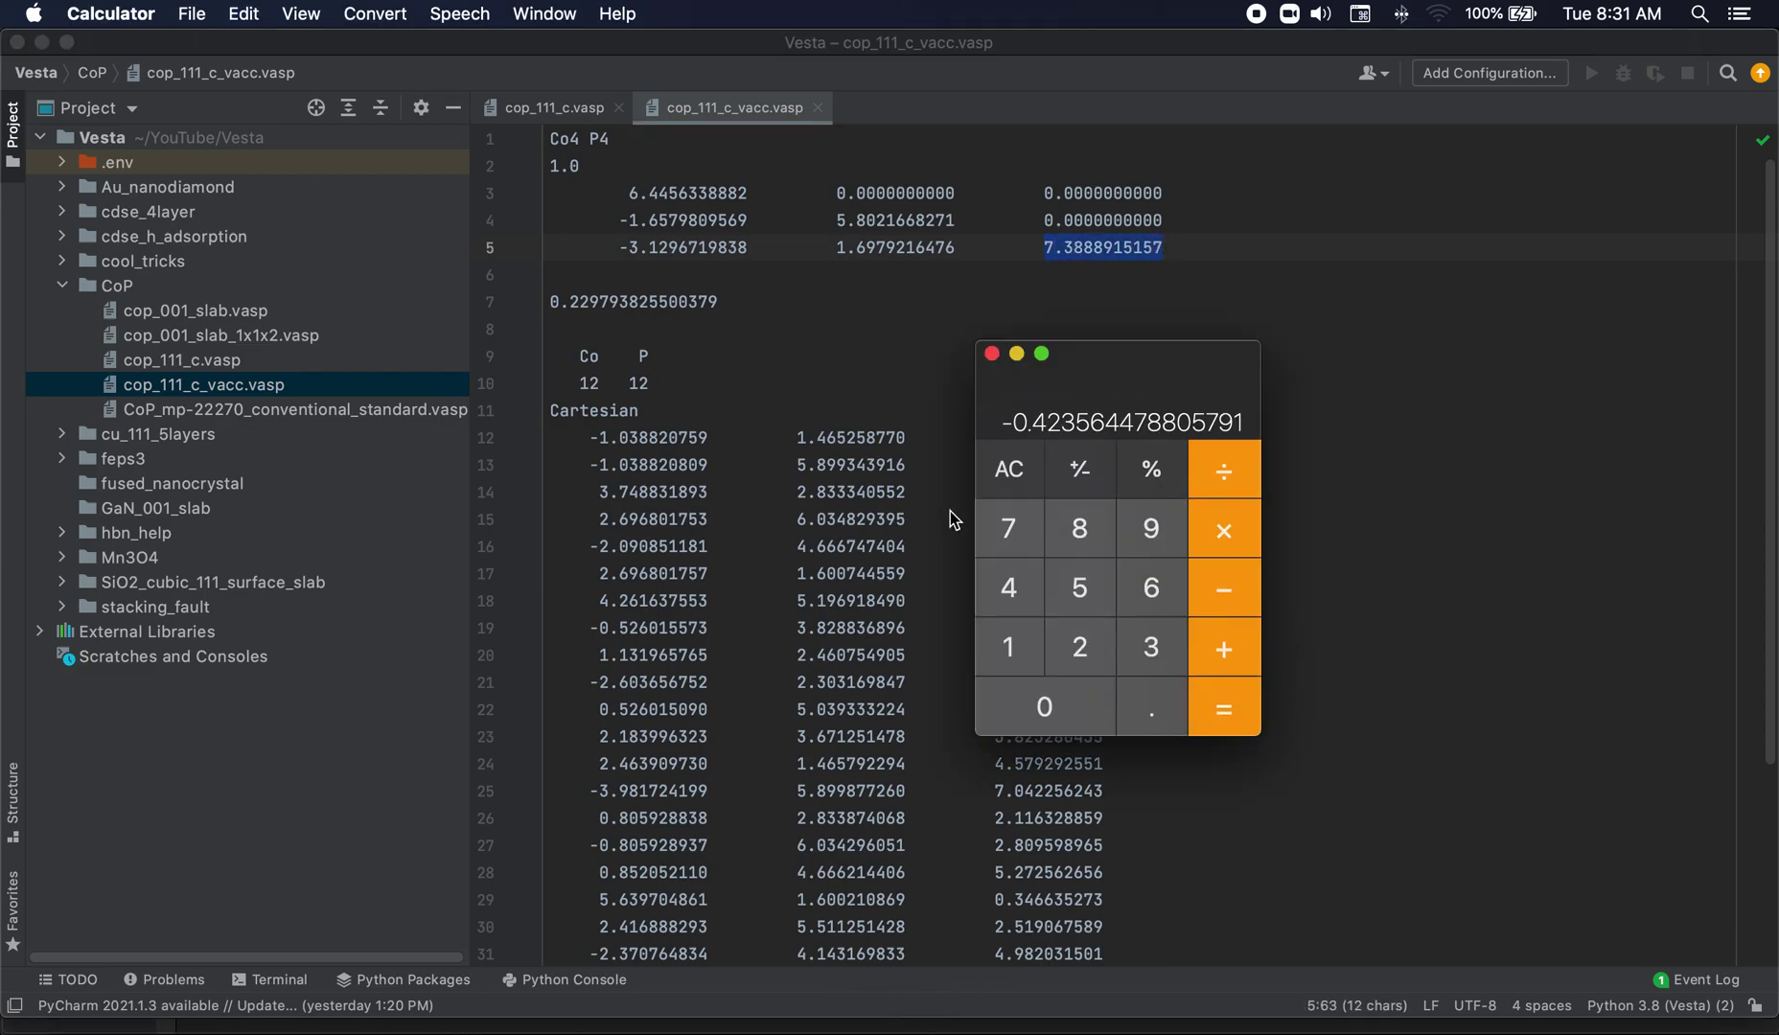
key("super+c")
left_click(696, 326)
key("super+v")
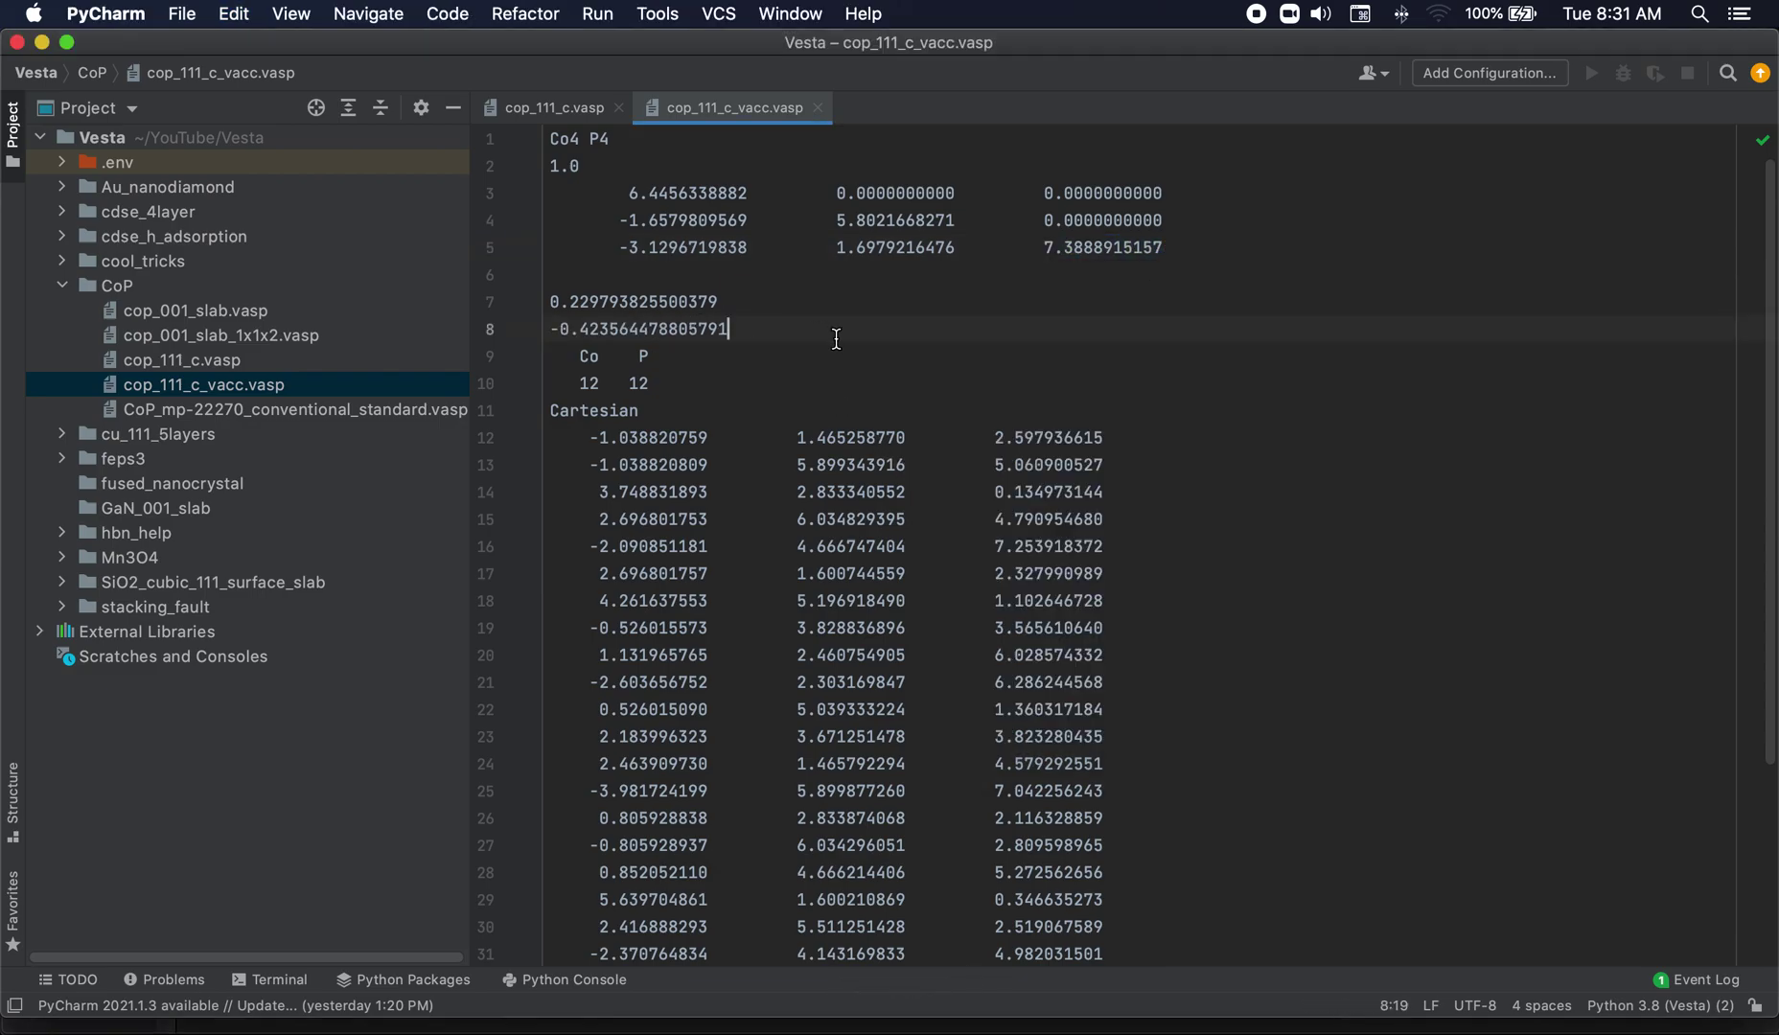
key("Return")
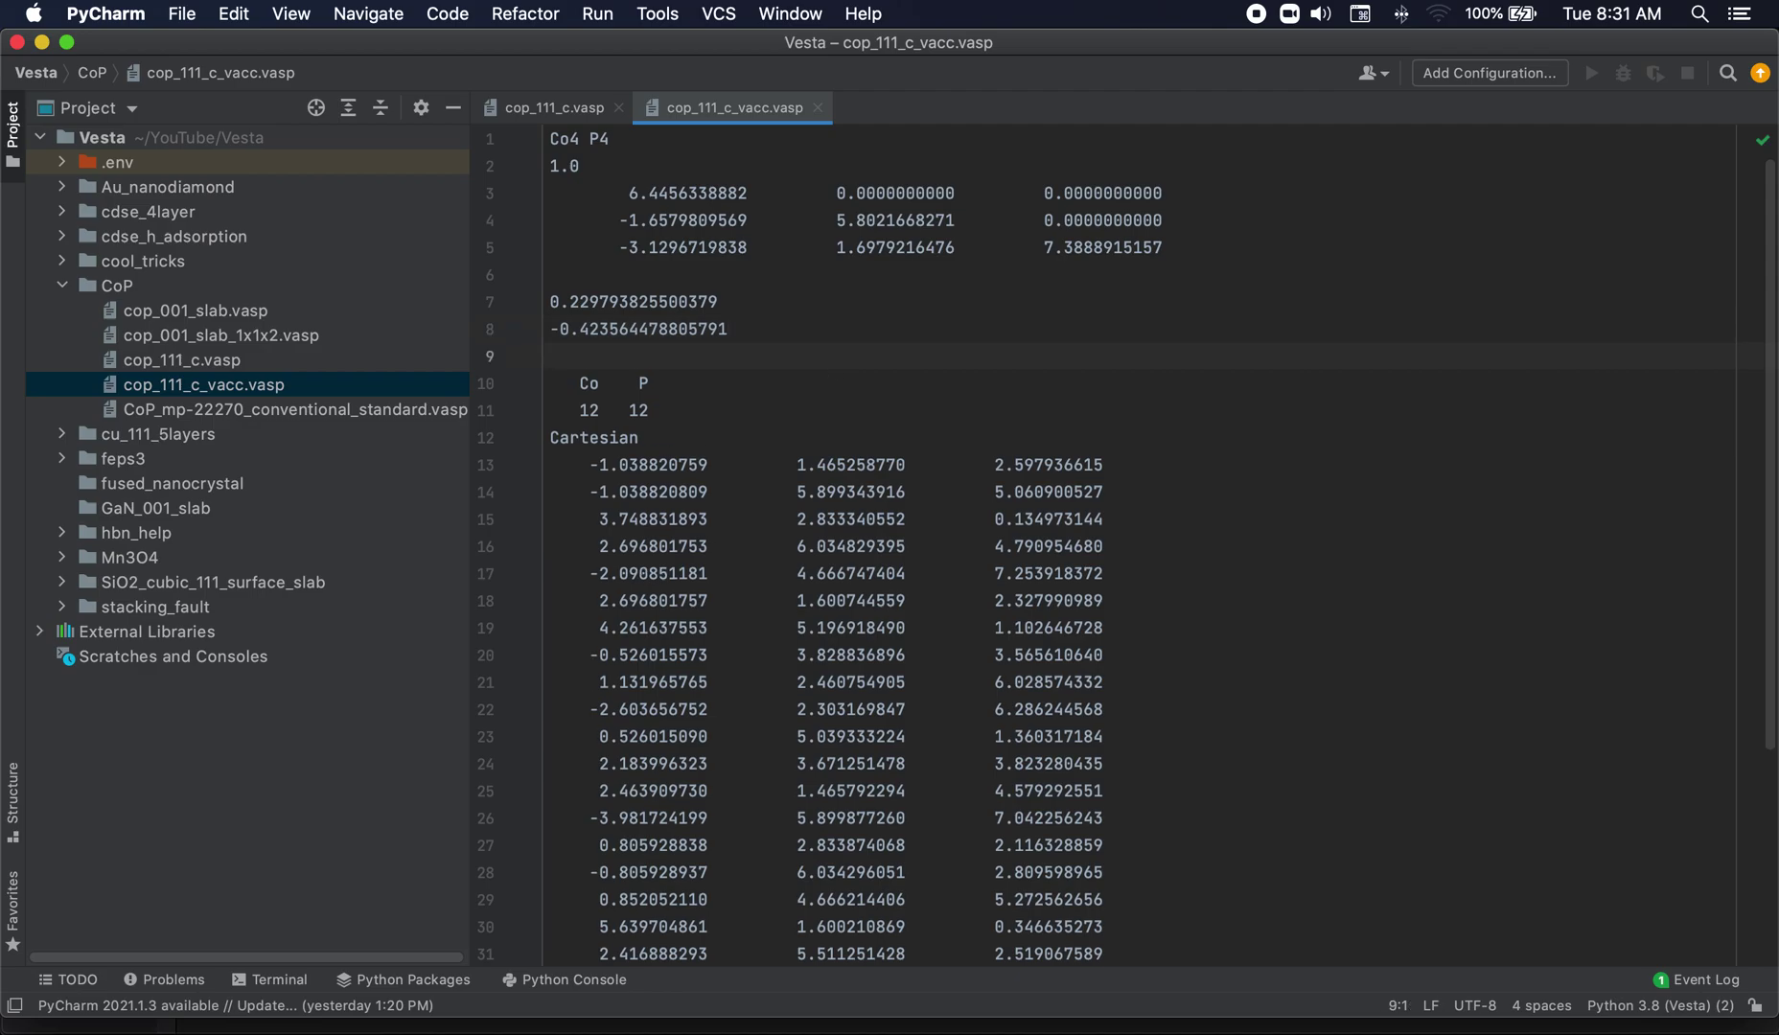
Step: Restore the z component to 27.3888915157 and set the x component to the product -11.6009615599
left_click(1040, 246)
type("2")
left_click_drag(957, 246, 831, 243)
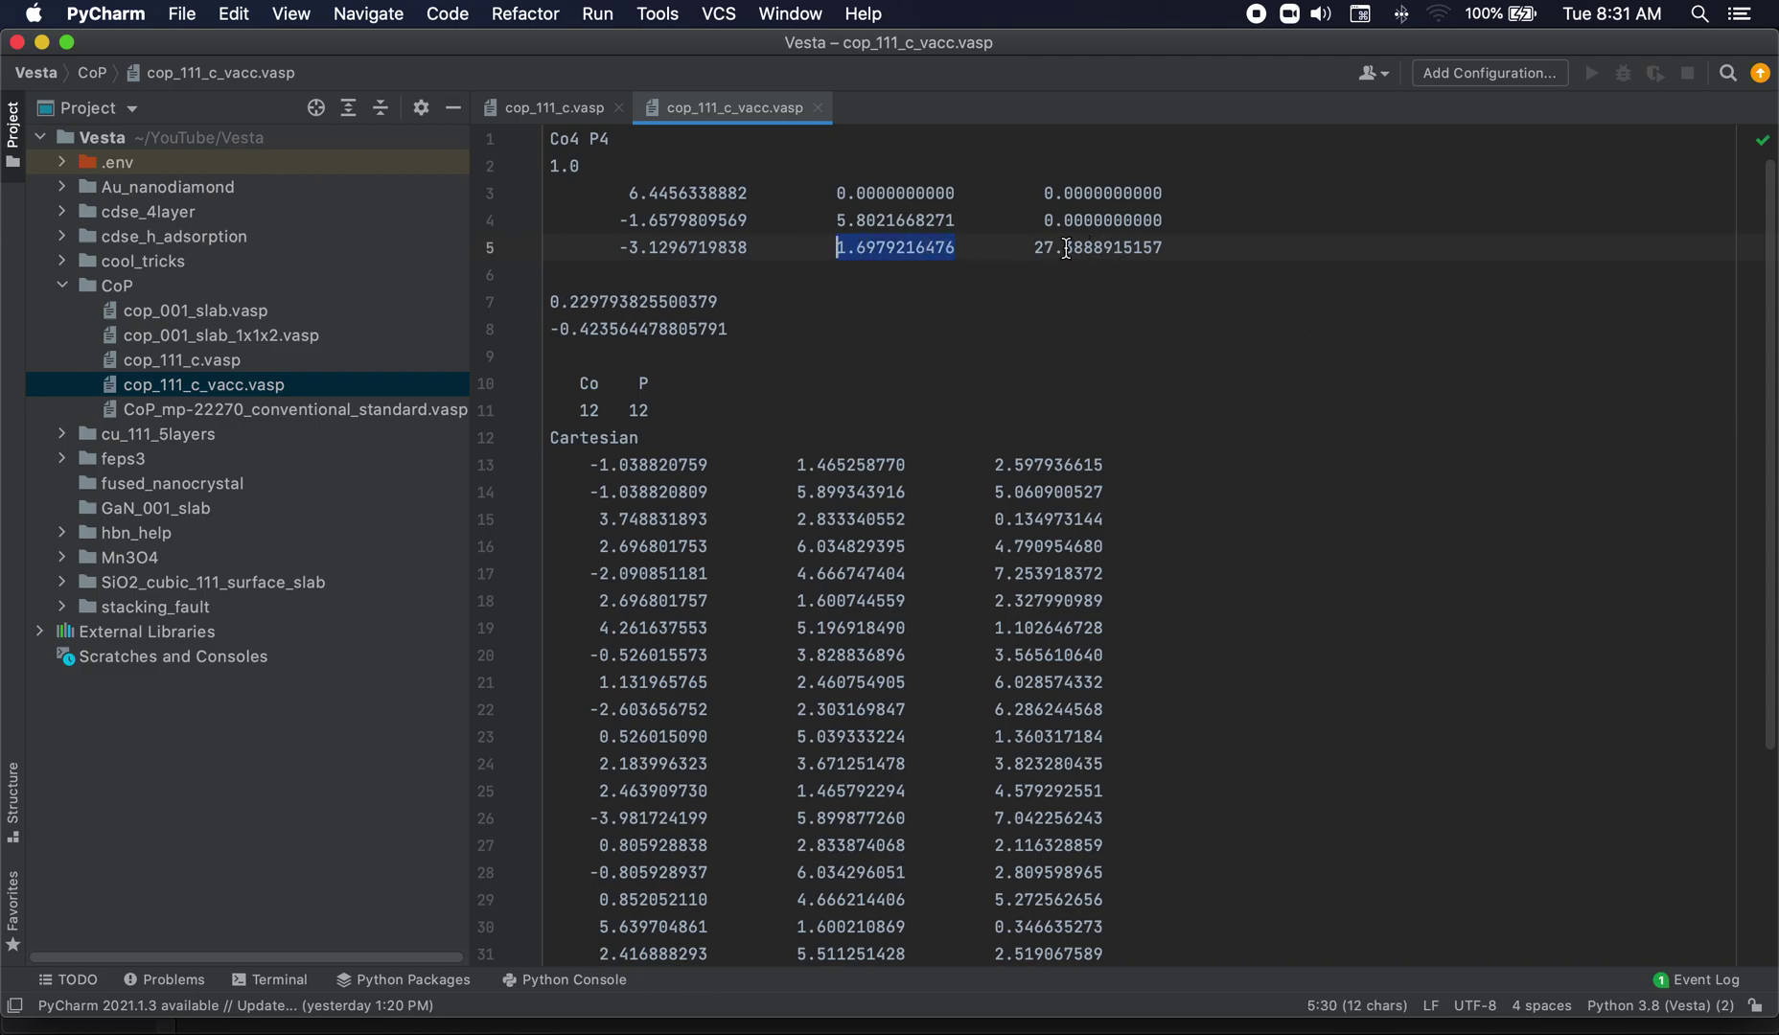
left_click_drag(1038, 246, 1166, 246)
left_click(1029, 1007)
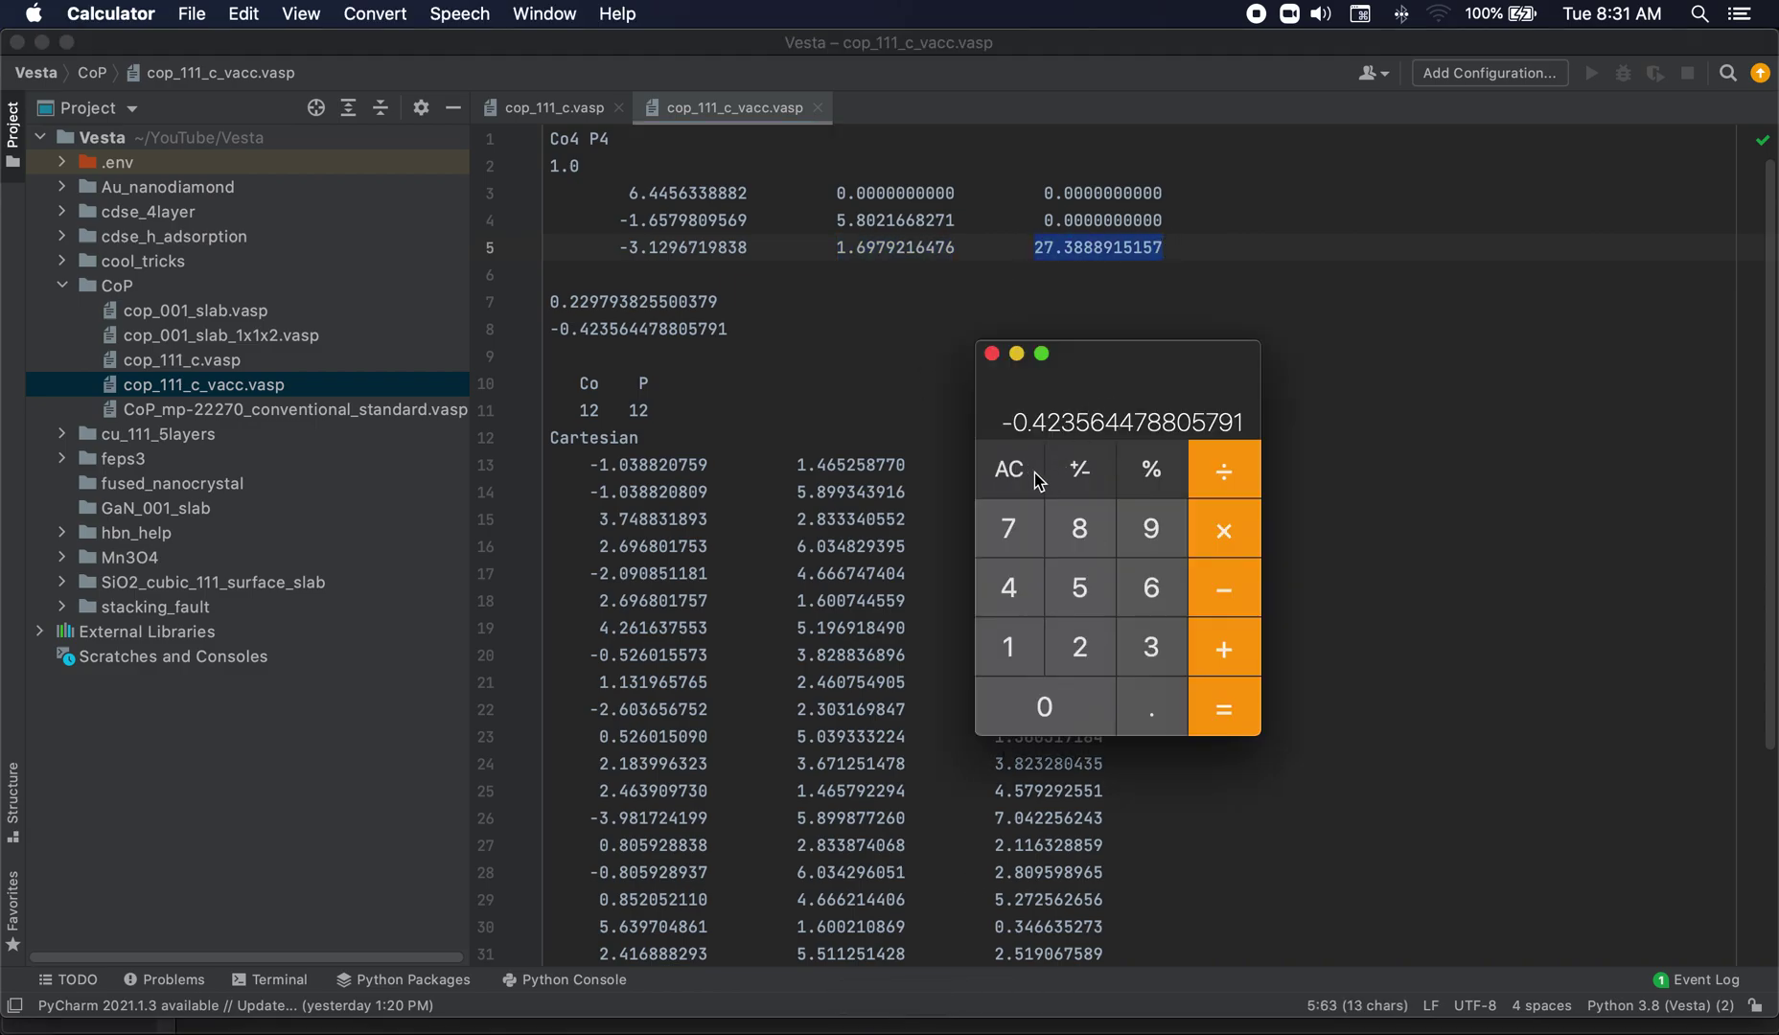
left_click(1237, 531)
key("super+v")
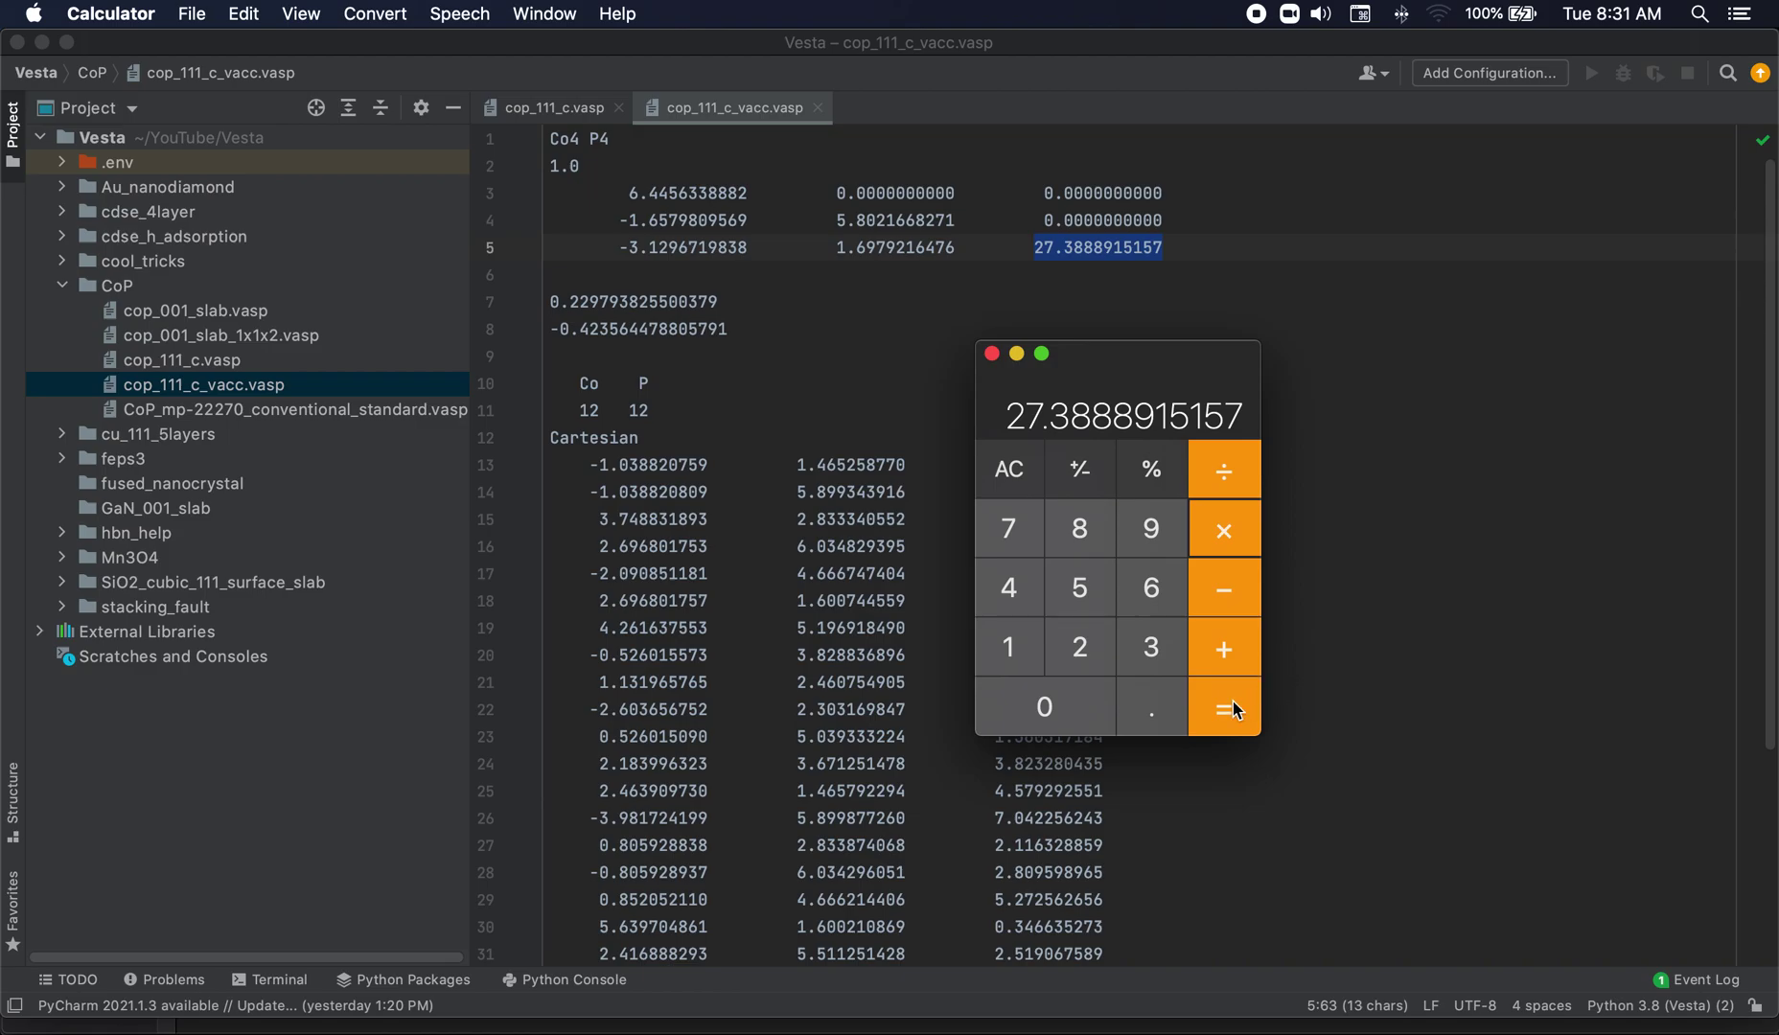
key("Return")
left_click(747, 303)
left_click_drag(747, 247, 616, 249)
key("super+v")
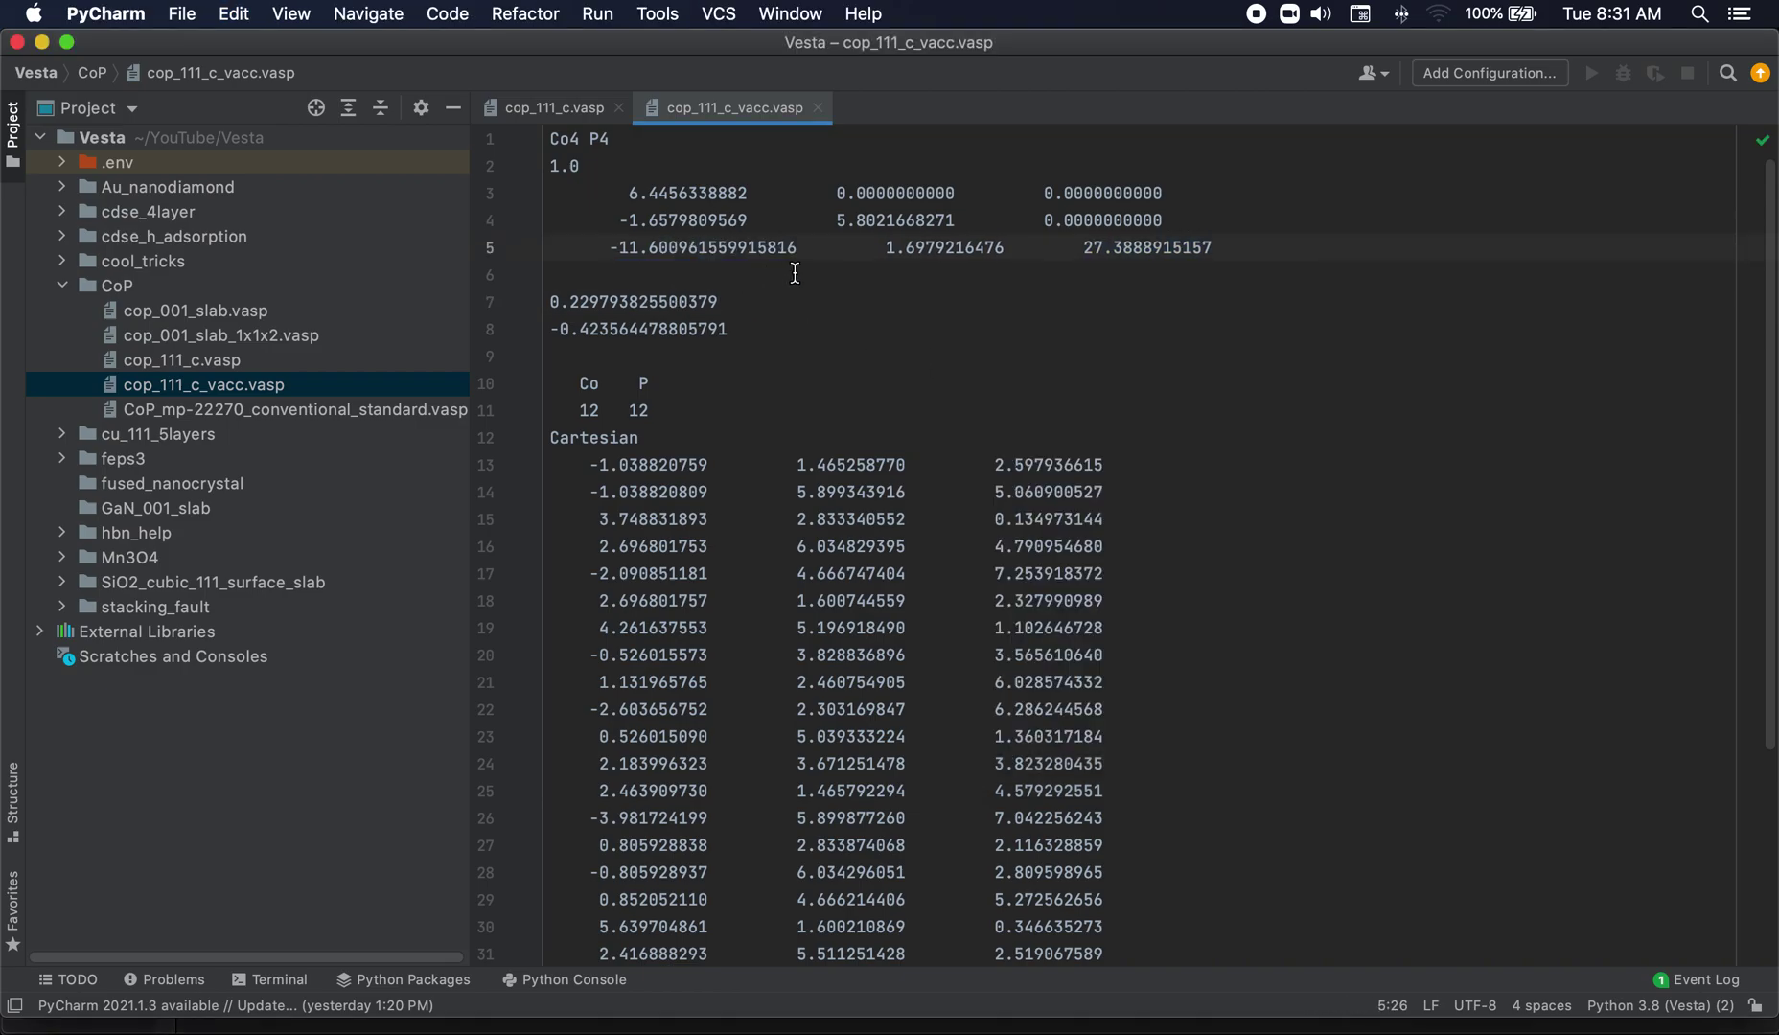
key("BackSpace")
key("BackSpace")
key("BackSpace")
key("BackSpace")
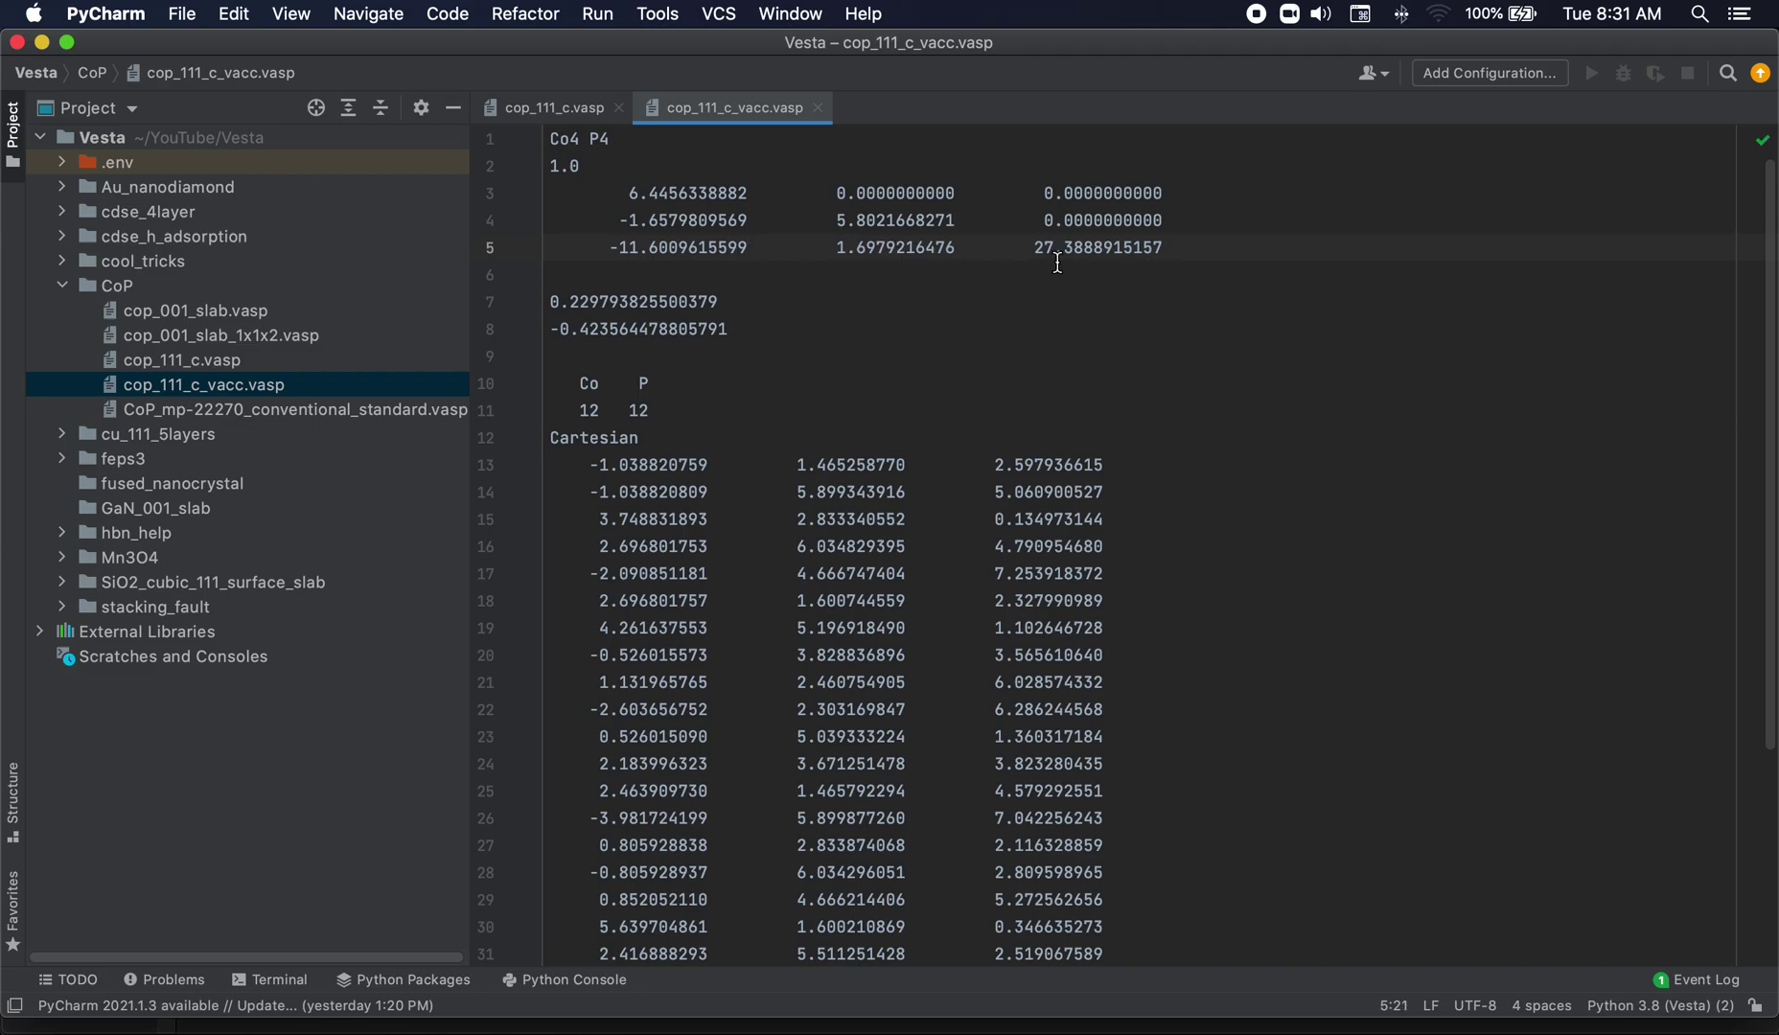
Step: Multiply 0.229793825500379 by 27.3888915157 and set the y component to 6.29379815760, realigning line 5's columns
left_click_drag(1167, 248, 1033, 249)
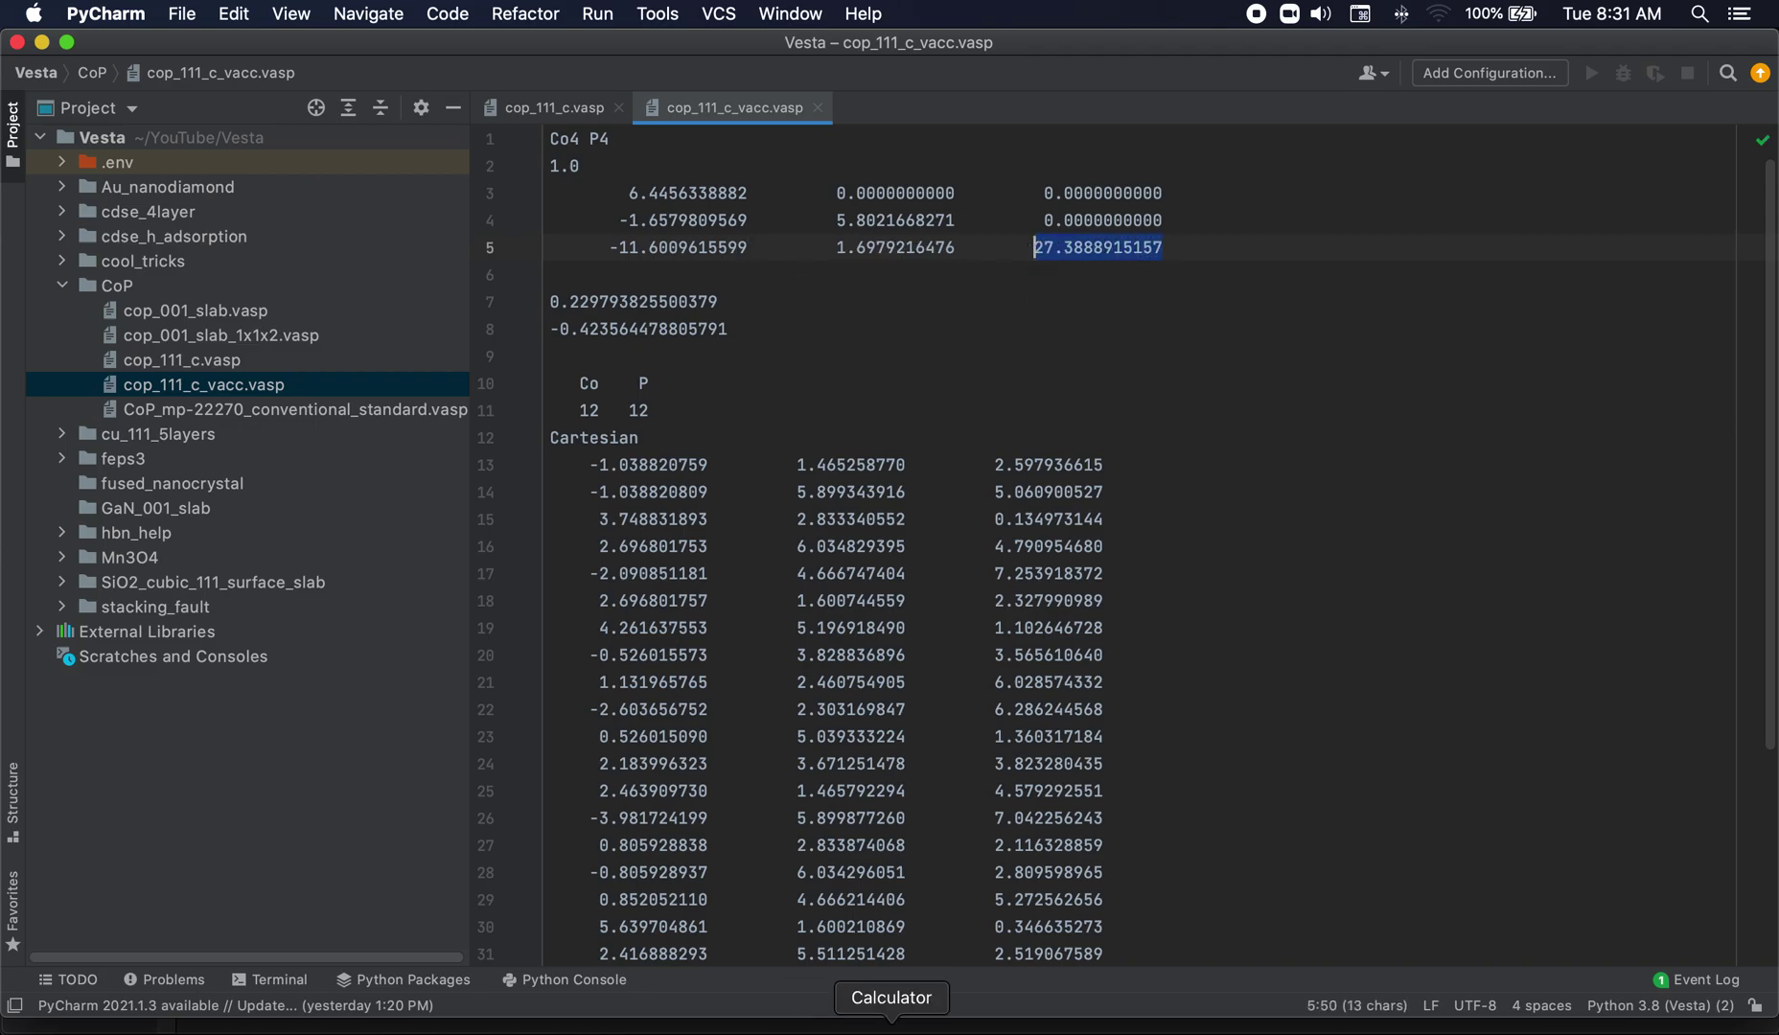
left_click(891, 1027)
left_click(1016, 470)
left_click_drag(650, 301, 549, 301)
key("super+c")
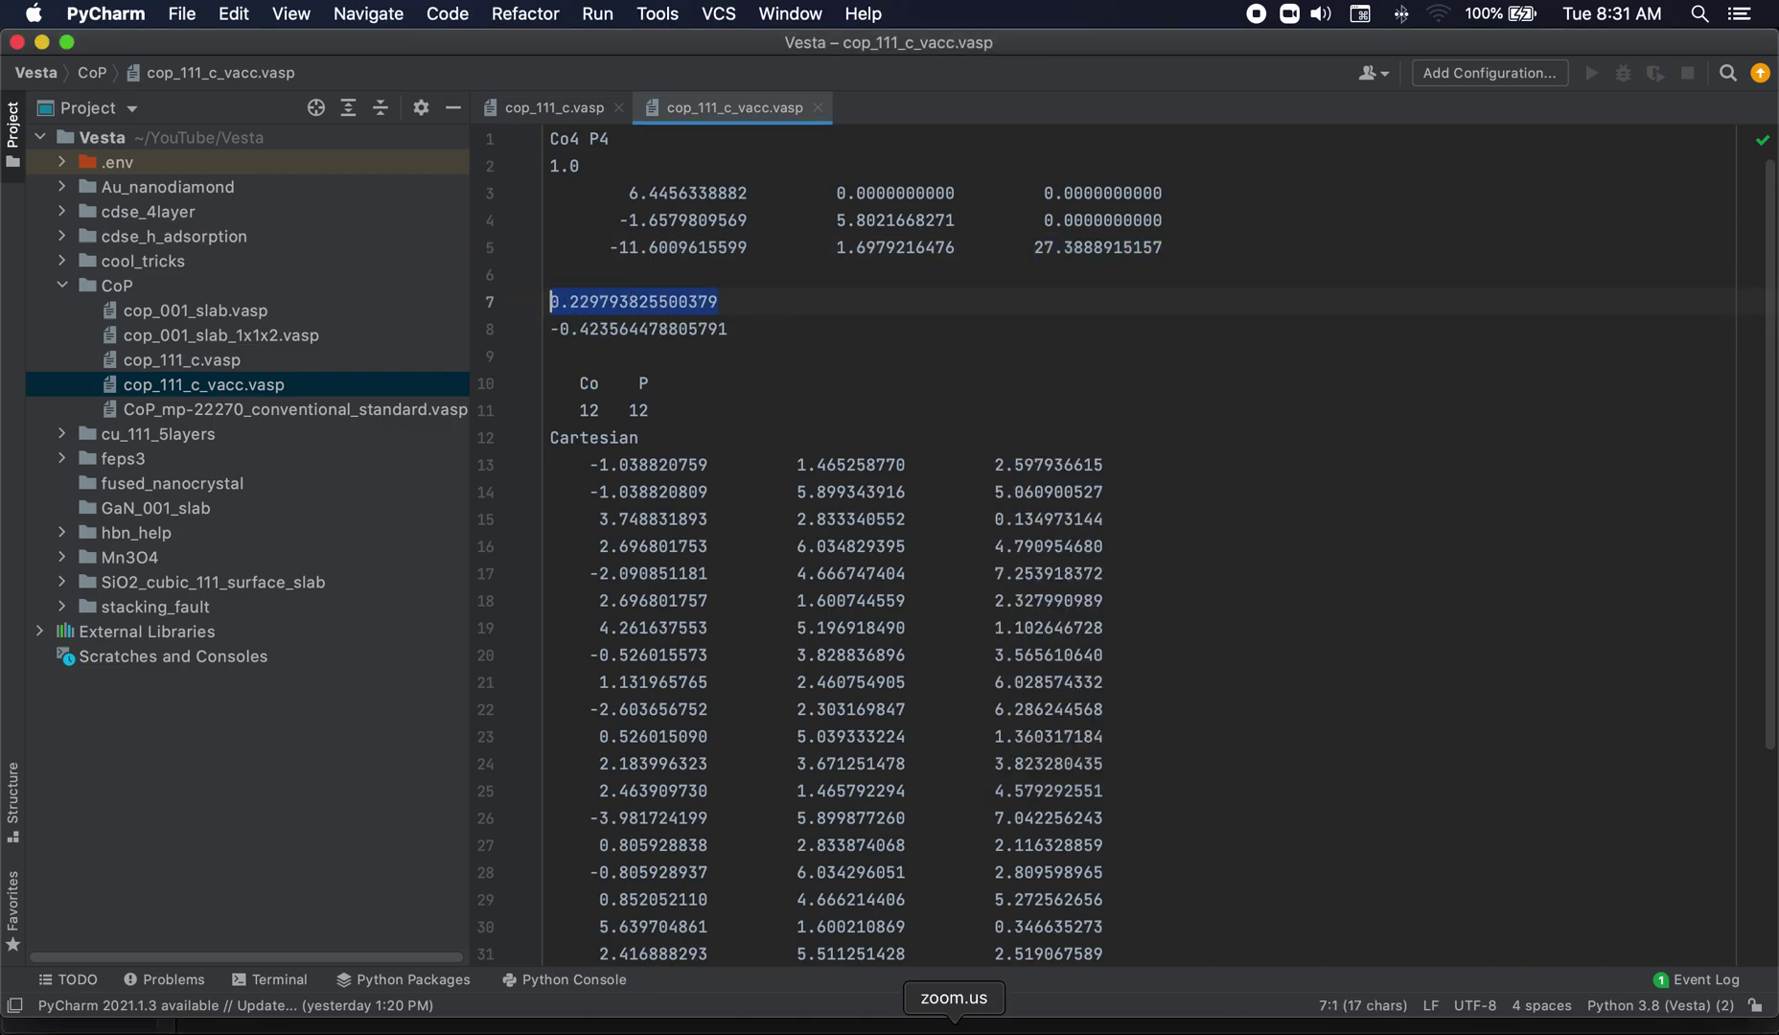
left_click(906, 1028)
key("asterisk")
key("super+v")
left_click(1227, 723)
left_click(978, 288)
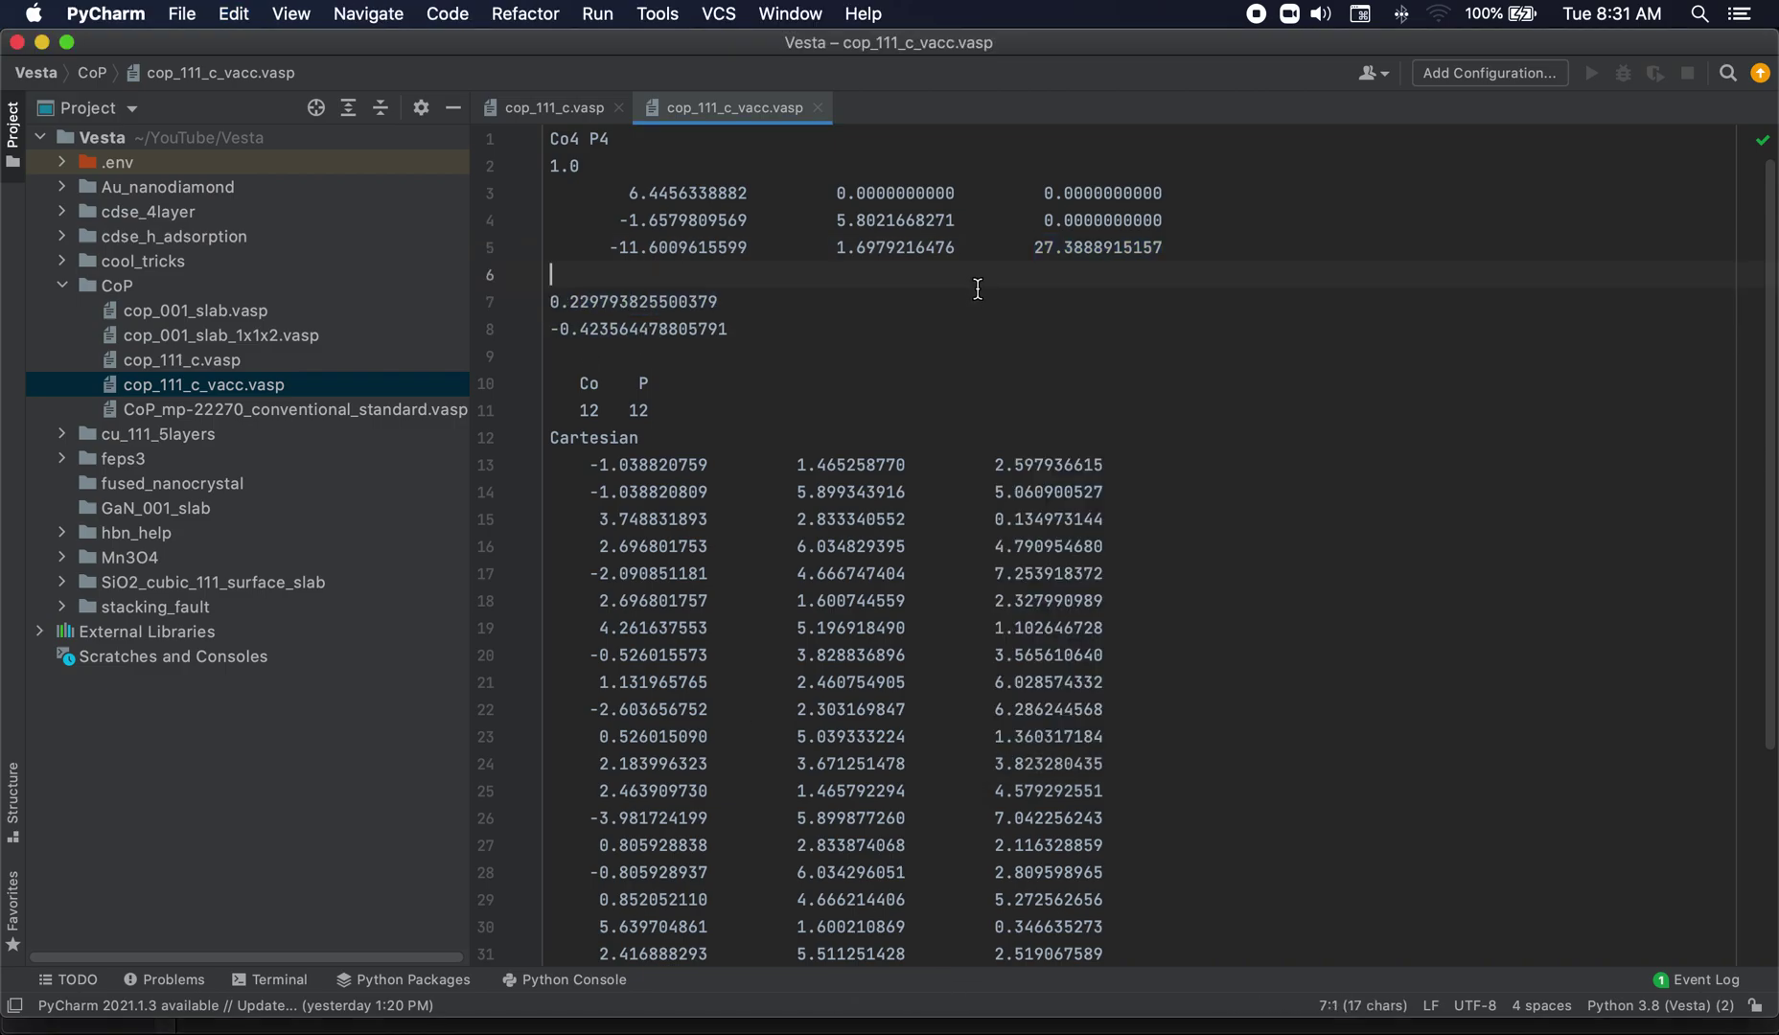
left_click_drag(956, 247, 807, 247)
type("6.293798157607577")
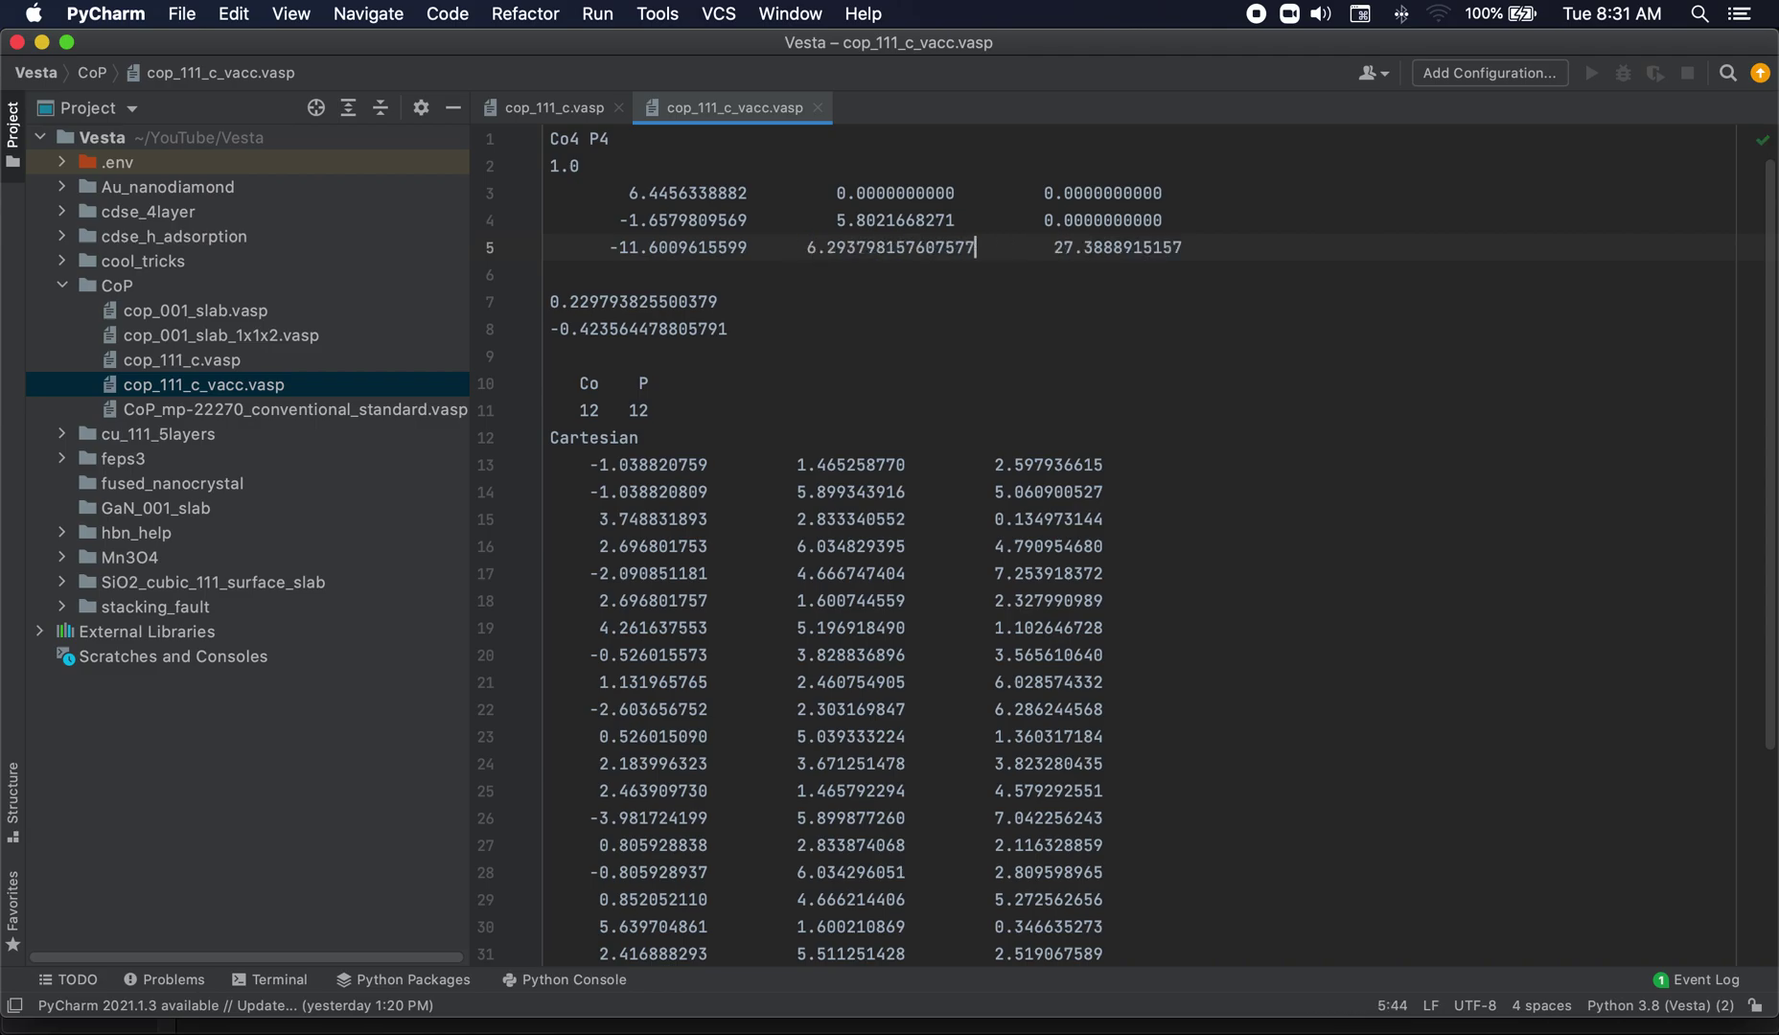
key("BackSpace")
key("BackSpace")
left_click(791, 247)
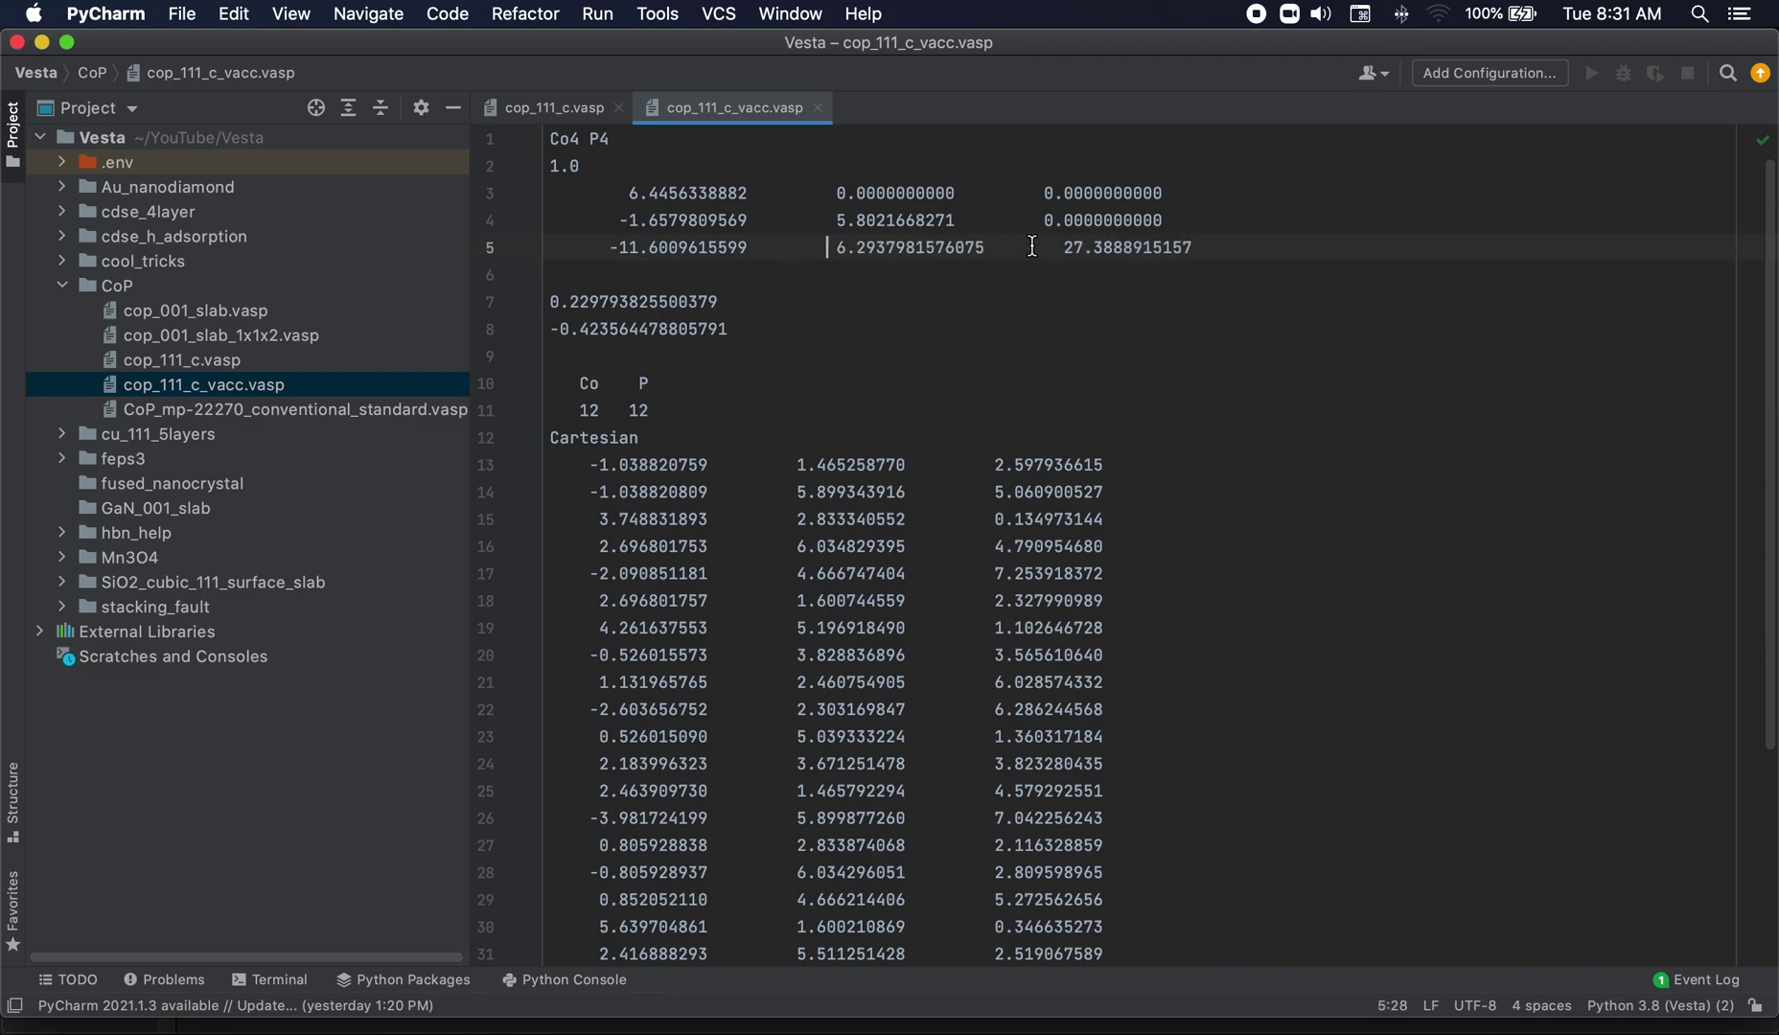
key("BackSpace")
key("BackSpace")
key("BackSpace")
Step: Delete the blank line and the two helper ratio lines below the lattice vectors
left_click_drag(727, 328, 551, 275)
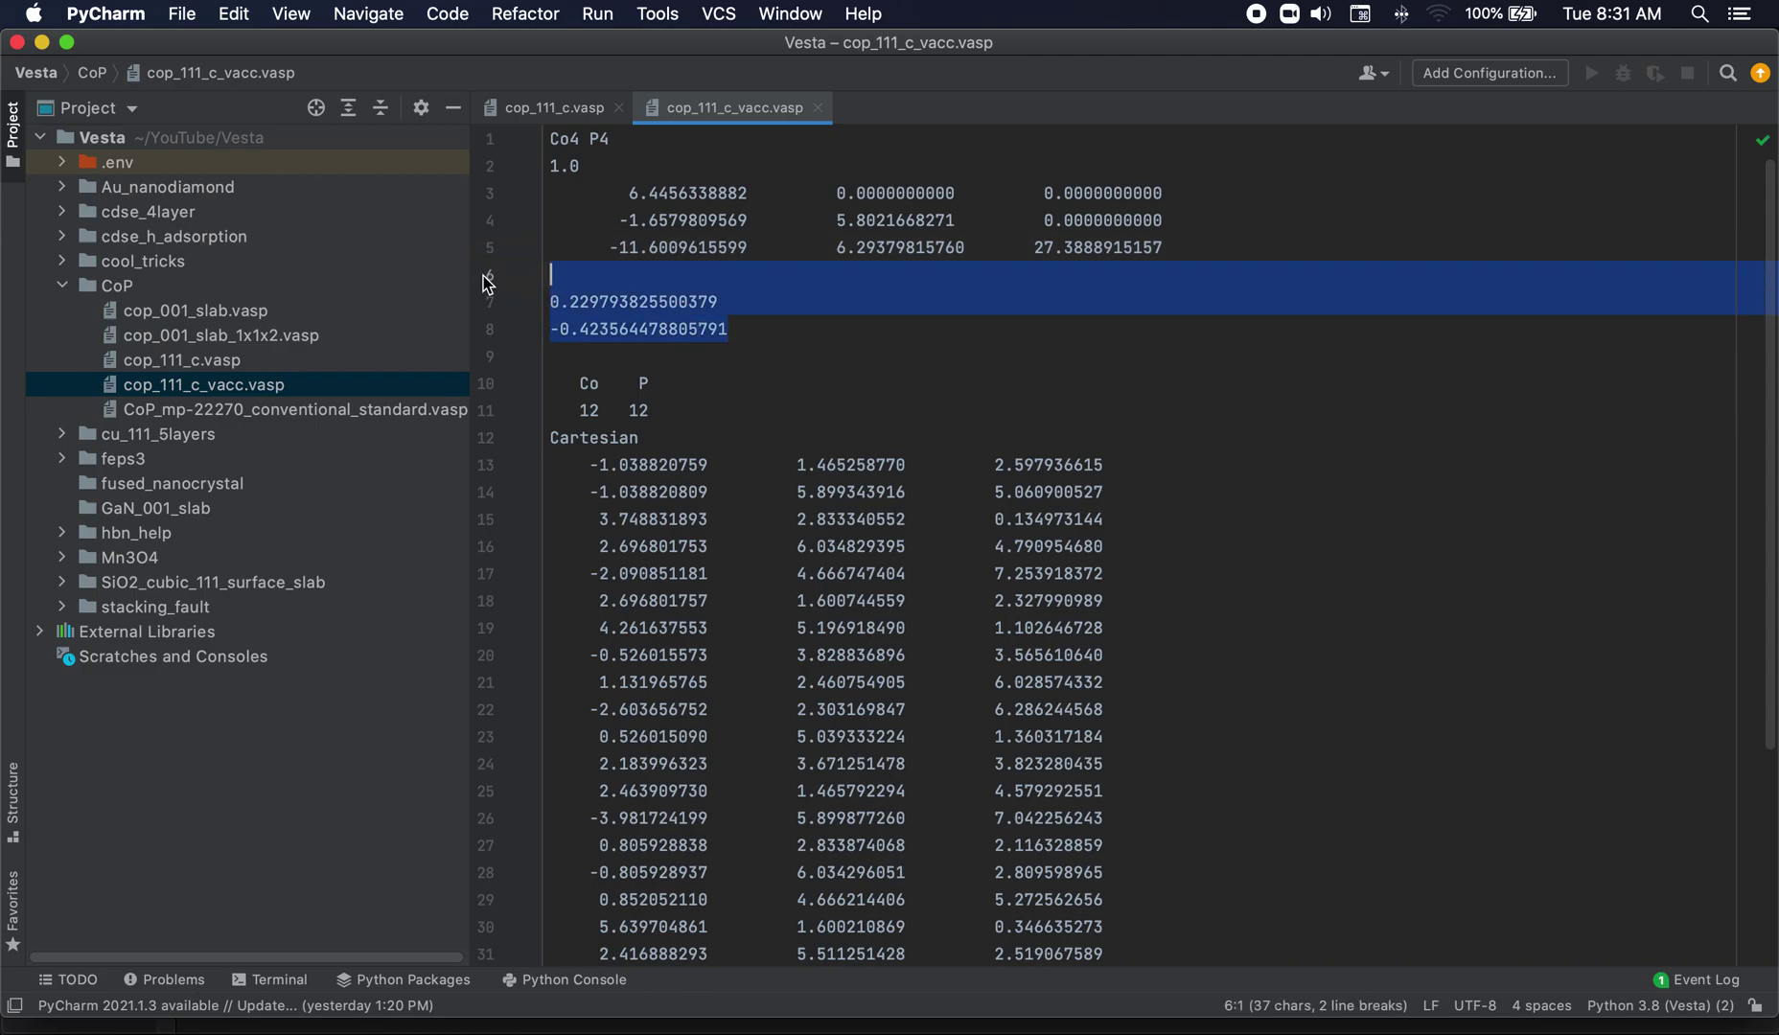
key("BackSpace")
key("BackSpace")
key("BackSpace")
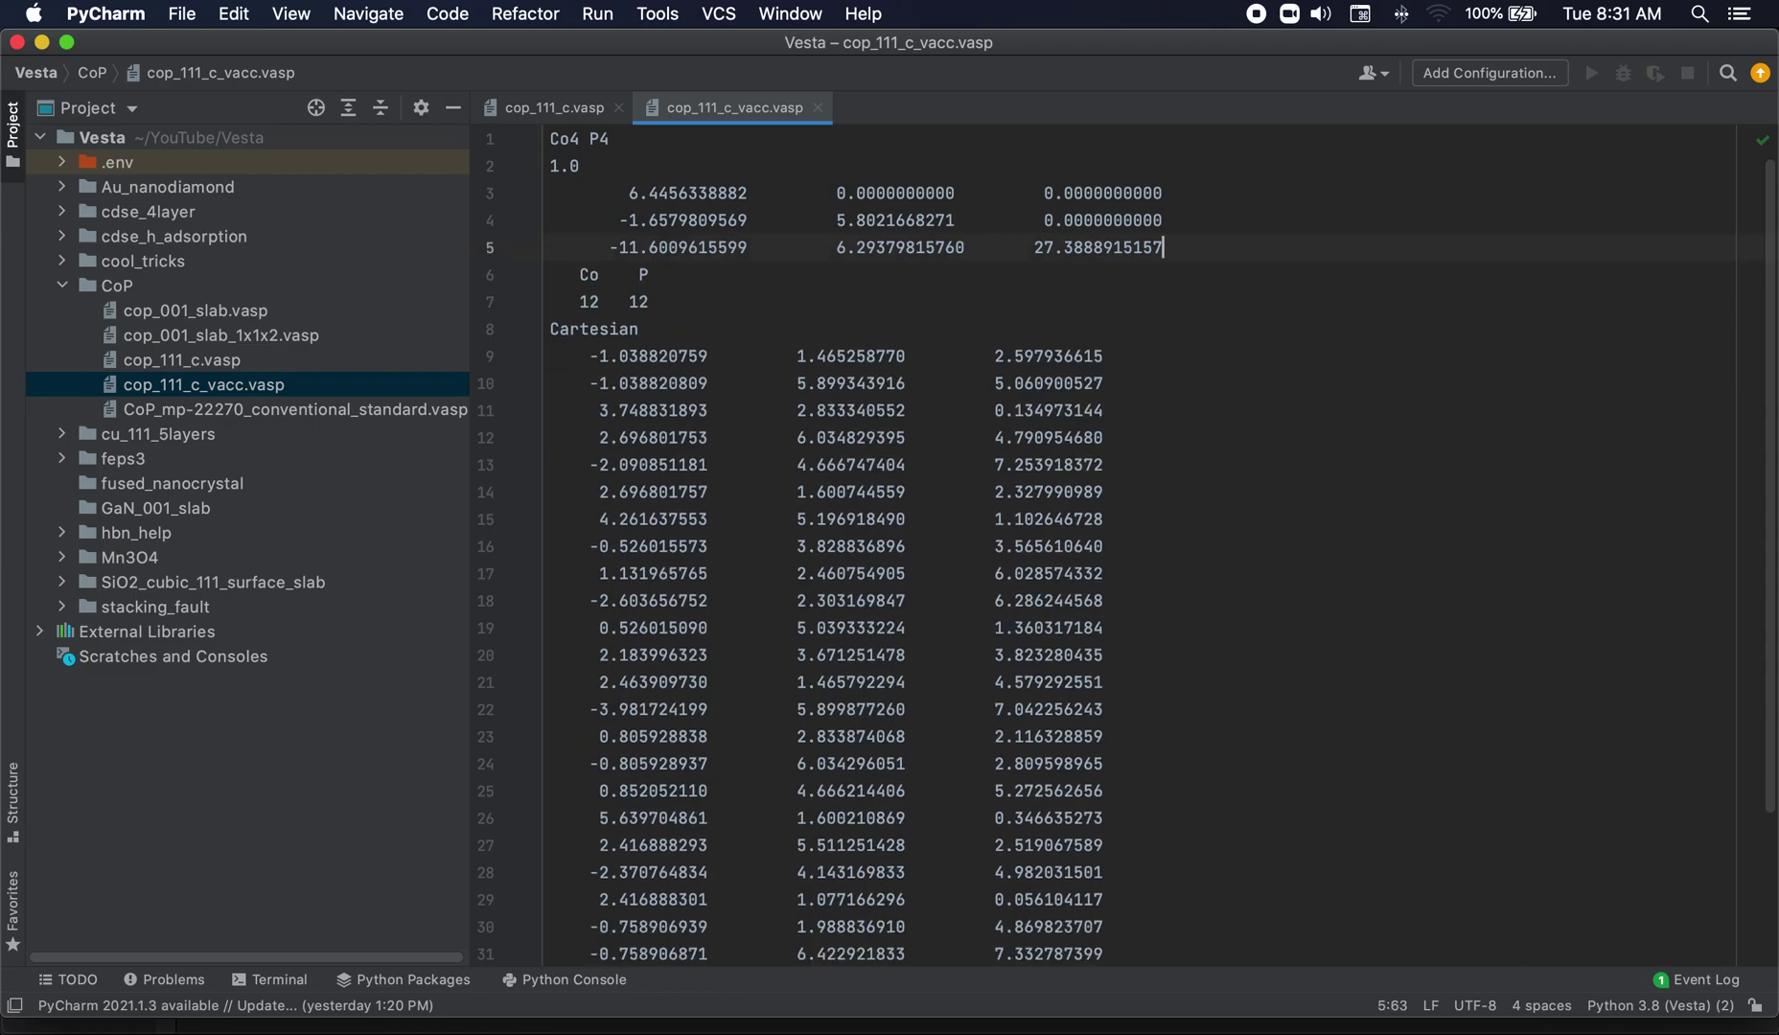
key("Down")
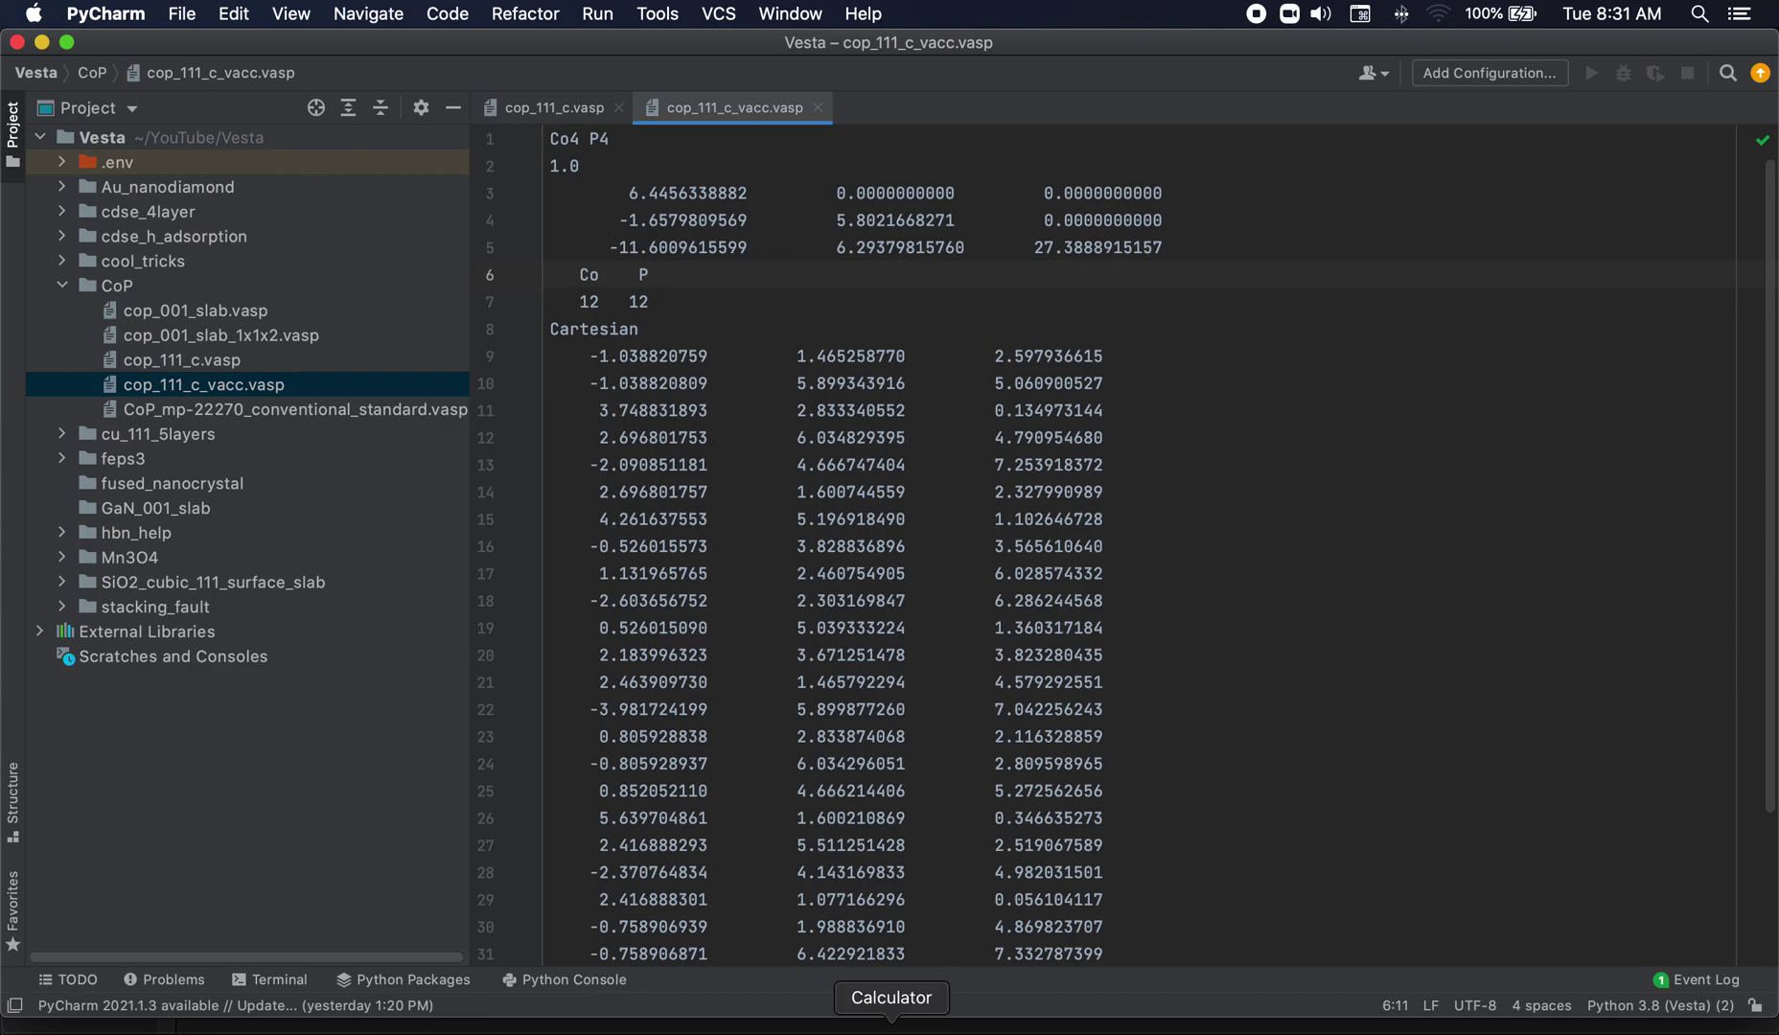
Step: Cancel the old Edit Data dialog and open cop_111_c_vacc.vasp in VESTA
left_click(925, 1021)
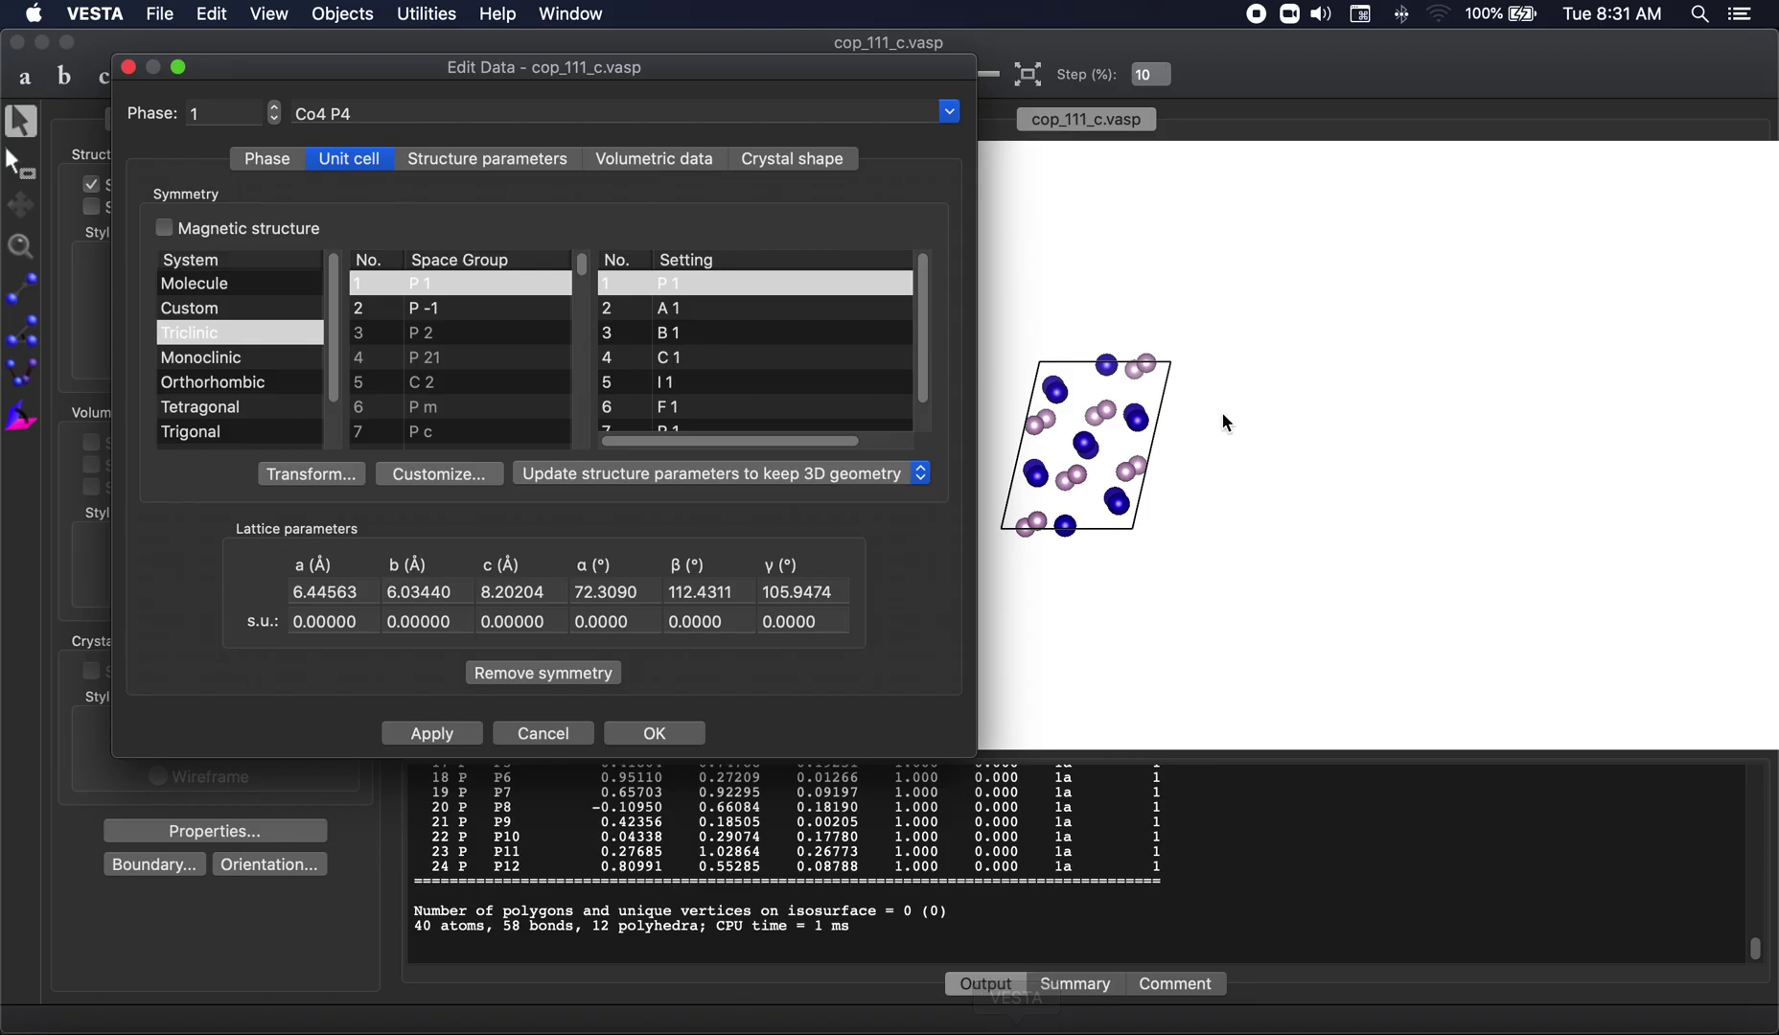
left_click(543, 734)
key("super+o")
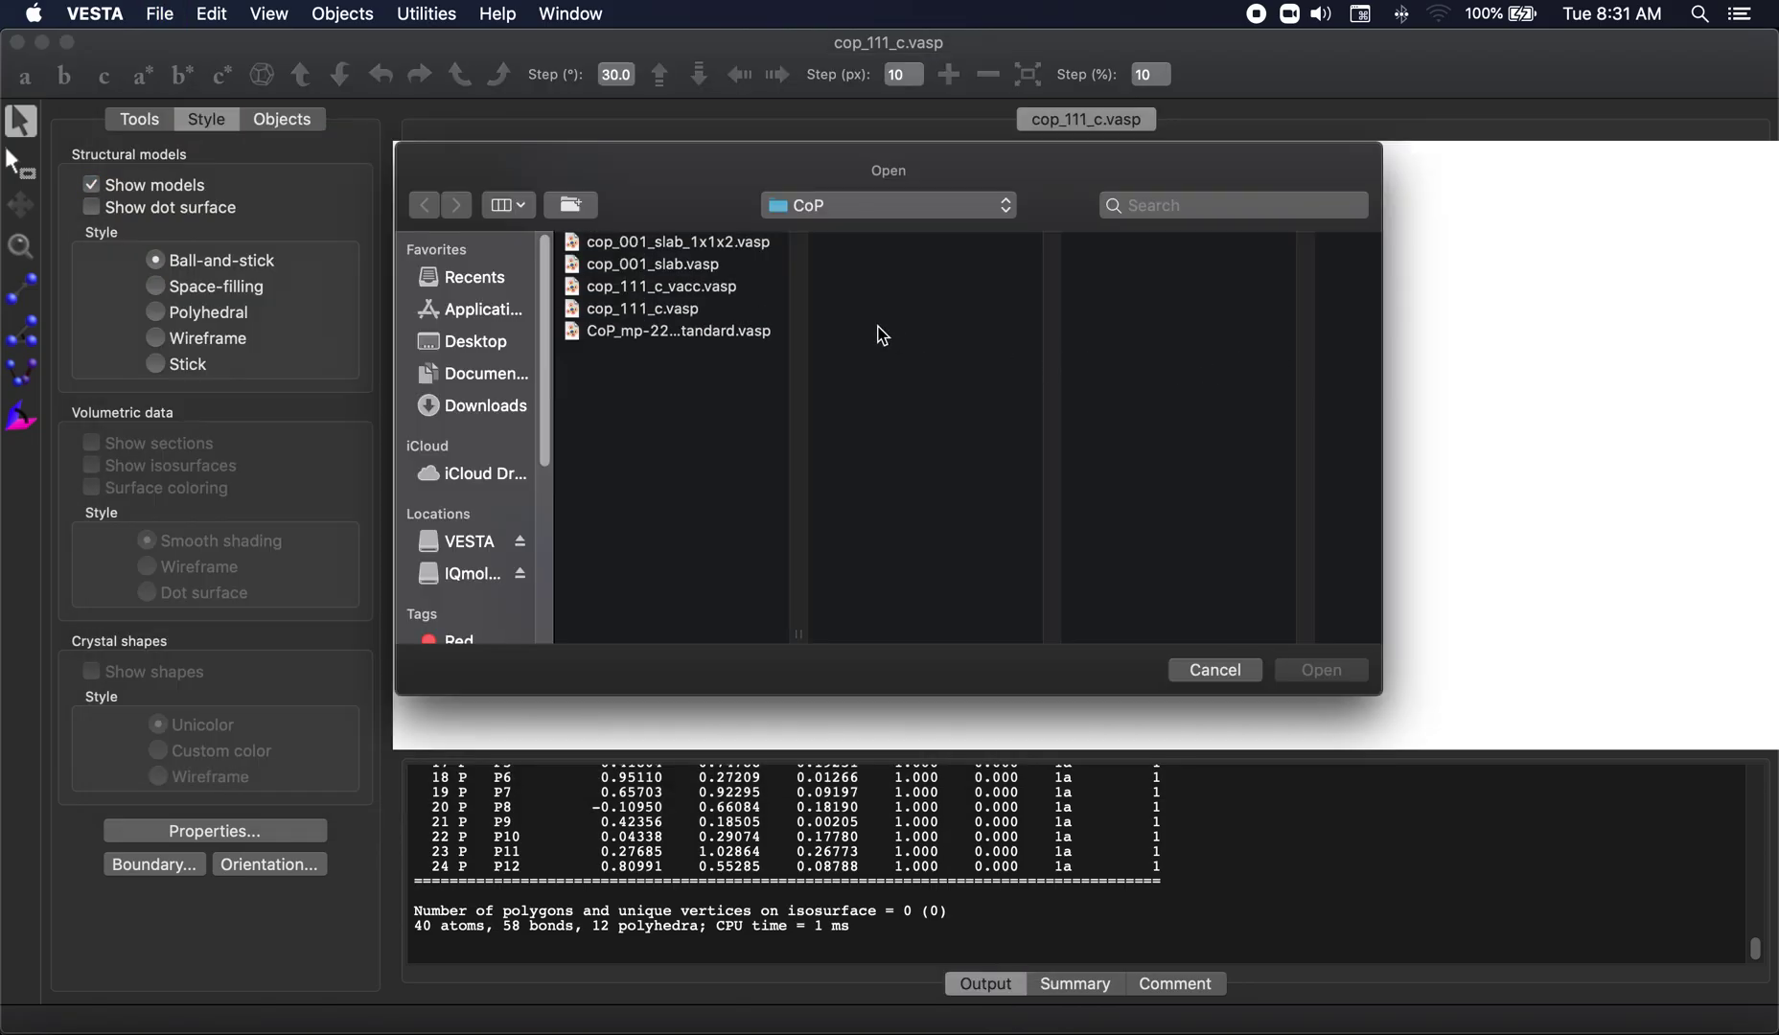
double_click(734, 290)
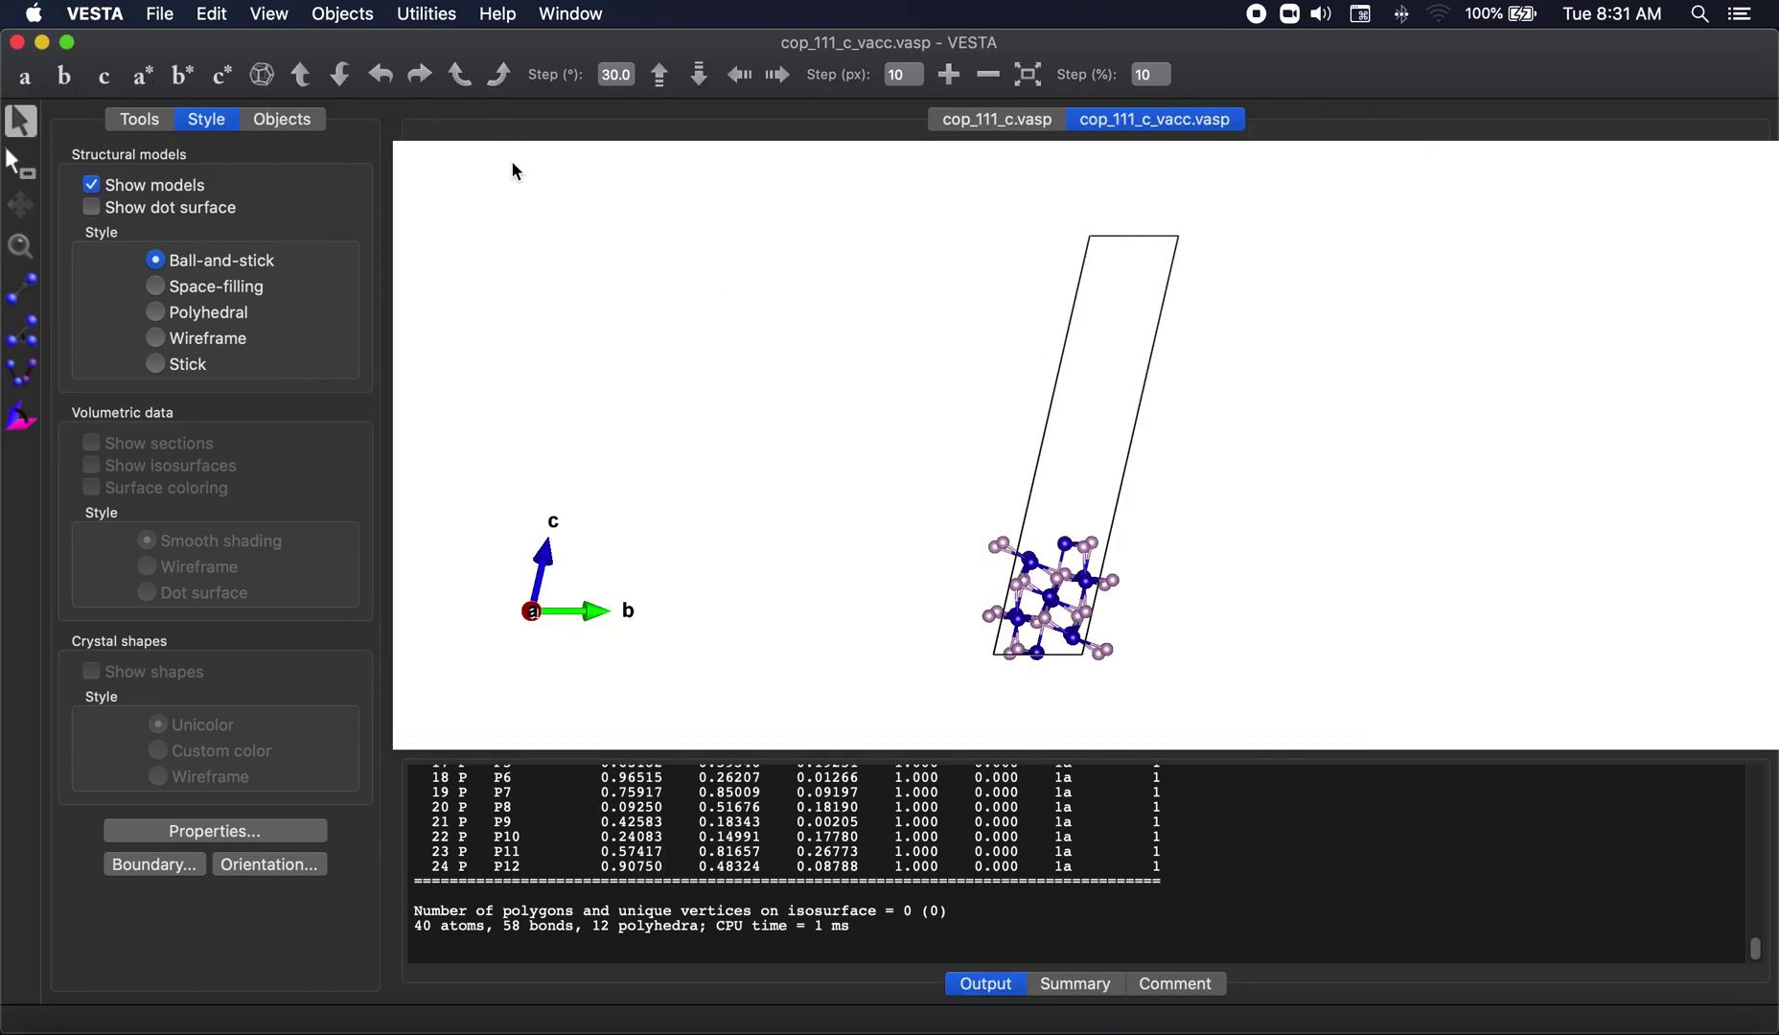
Step: Show the Unit Cell parameters (c = 30.40305 Å) and screenshot the α, β, γ angle fields
left_click(212, 13)
mouse_move(311, 111)
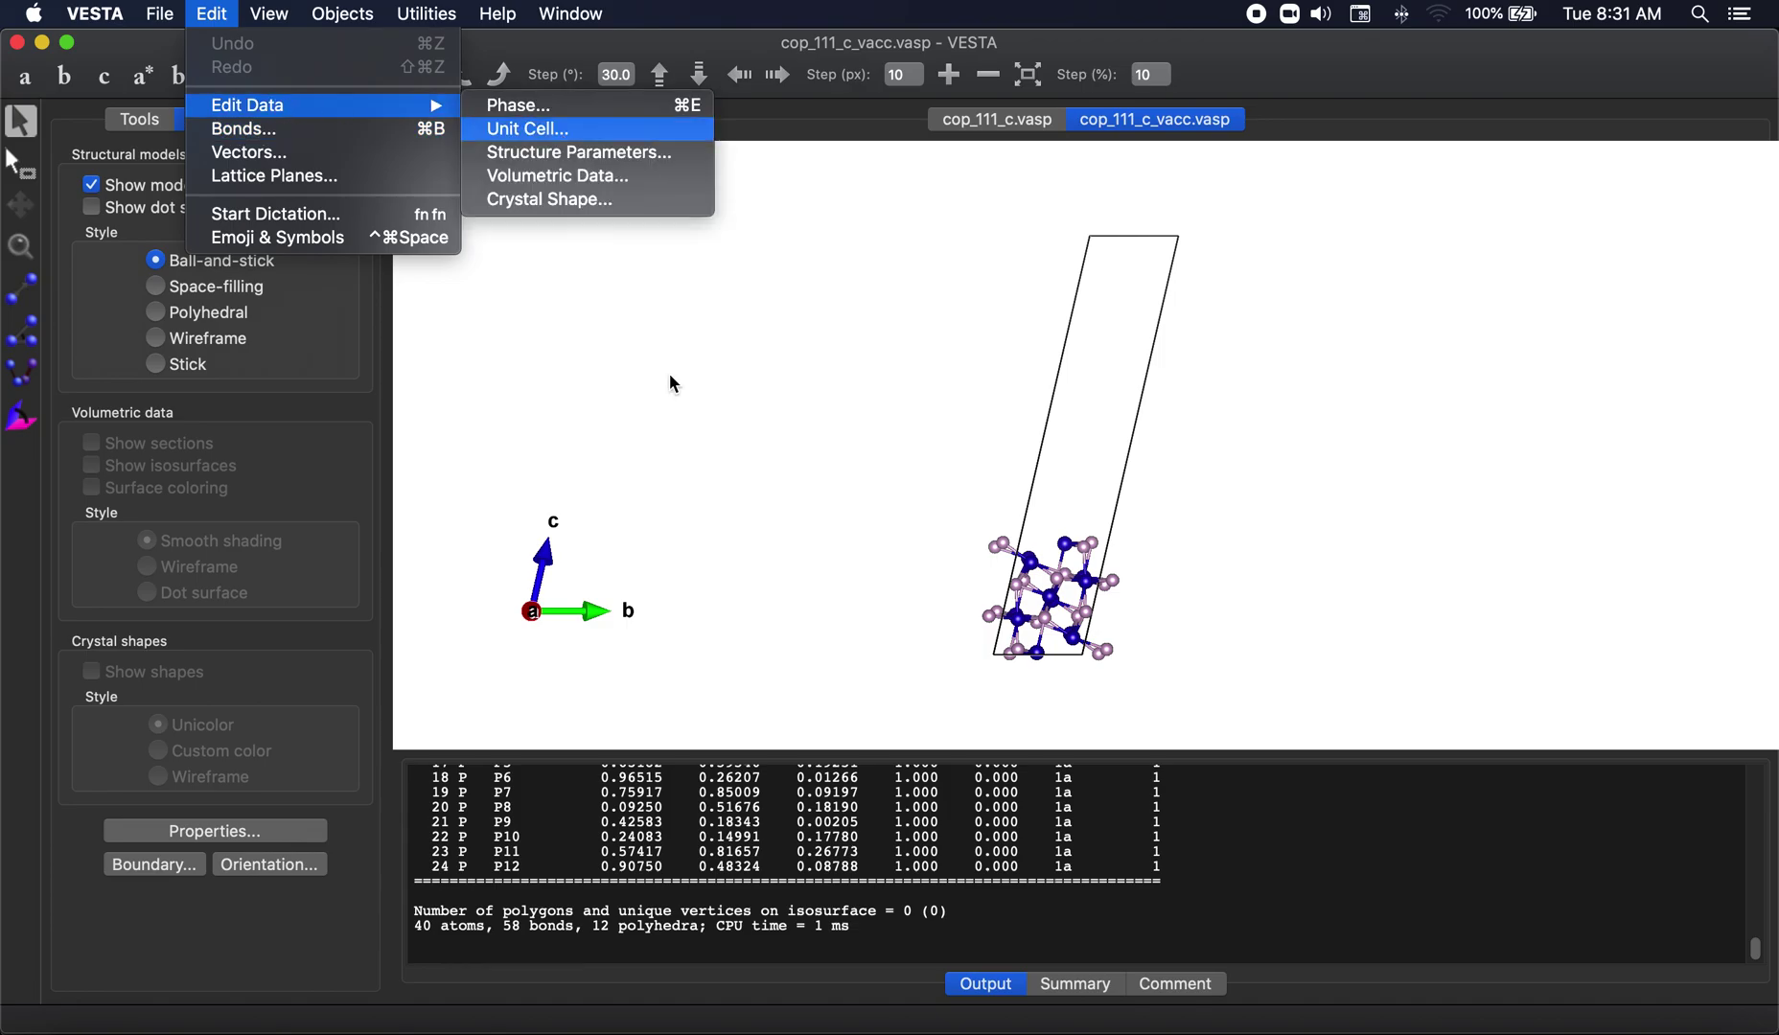
left_click(556, 129)
key("super+shift+4")
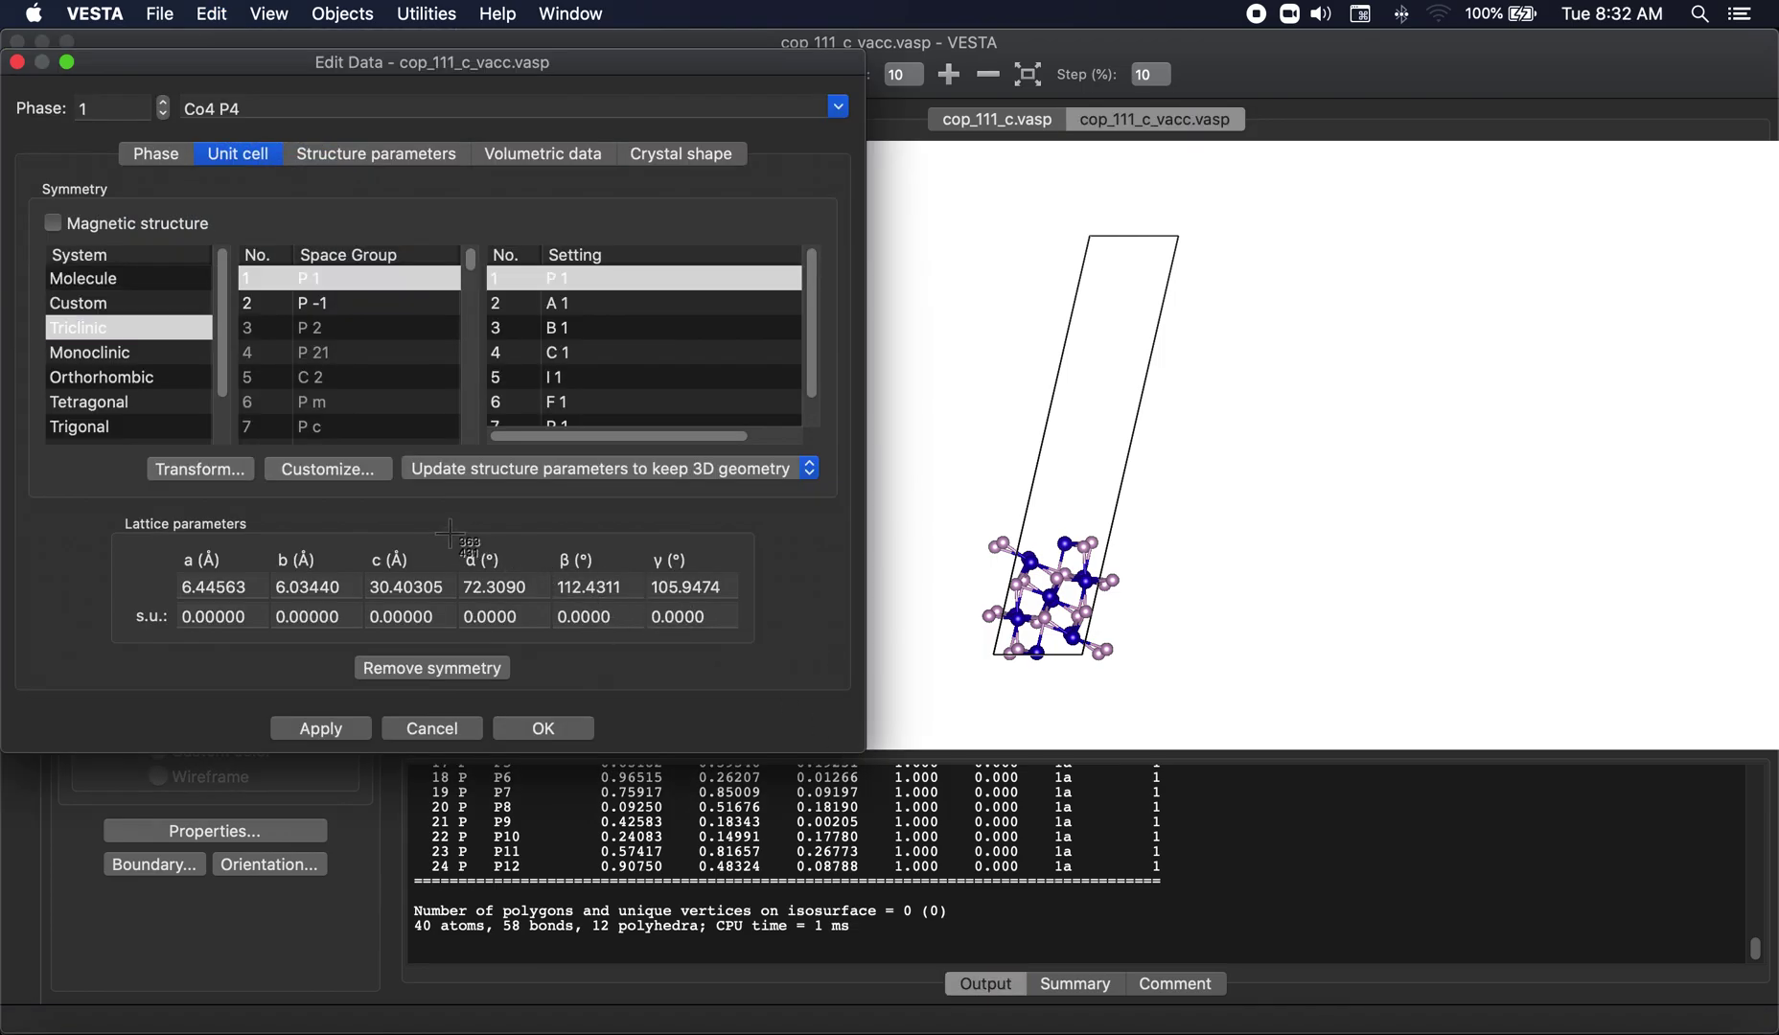
left_click_drag(449, 533, 740, 634)
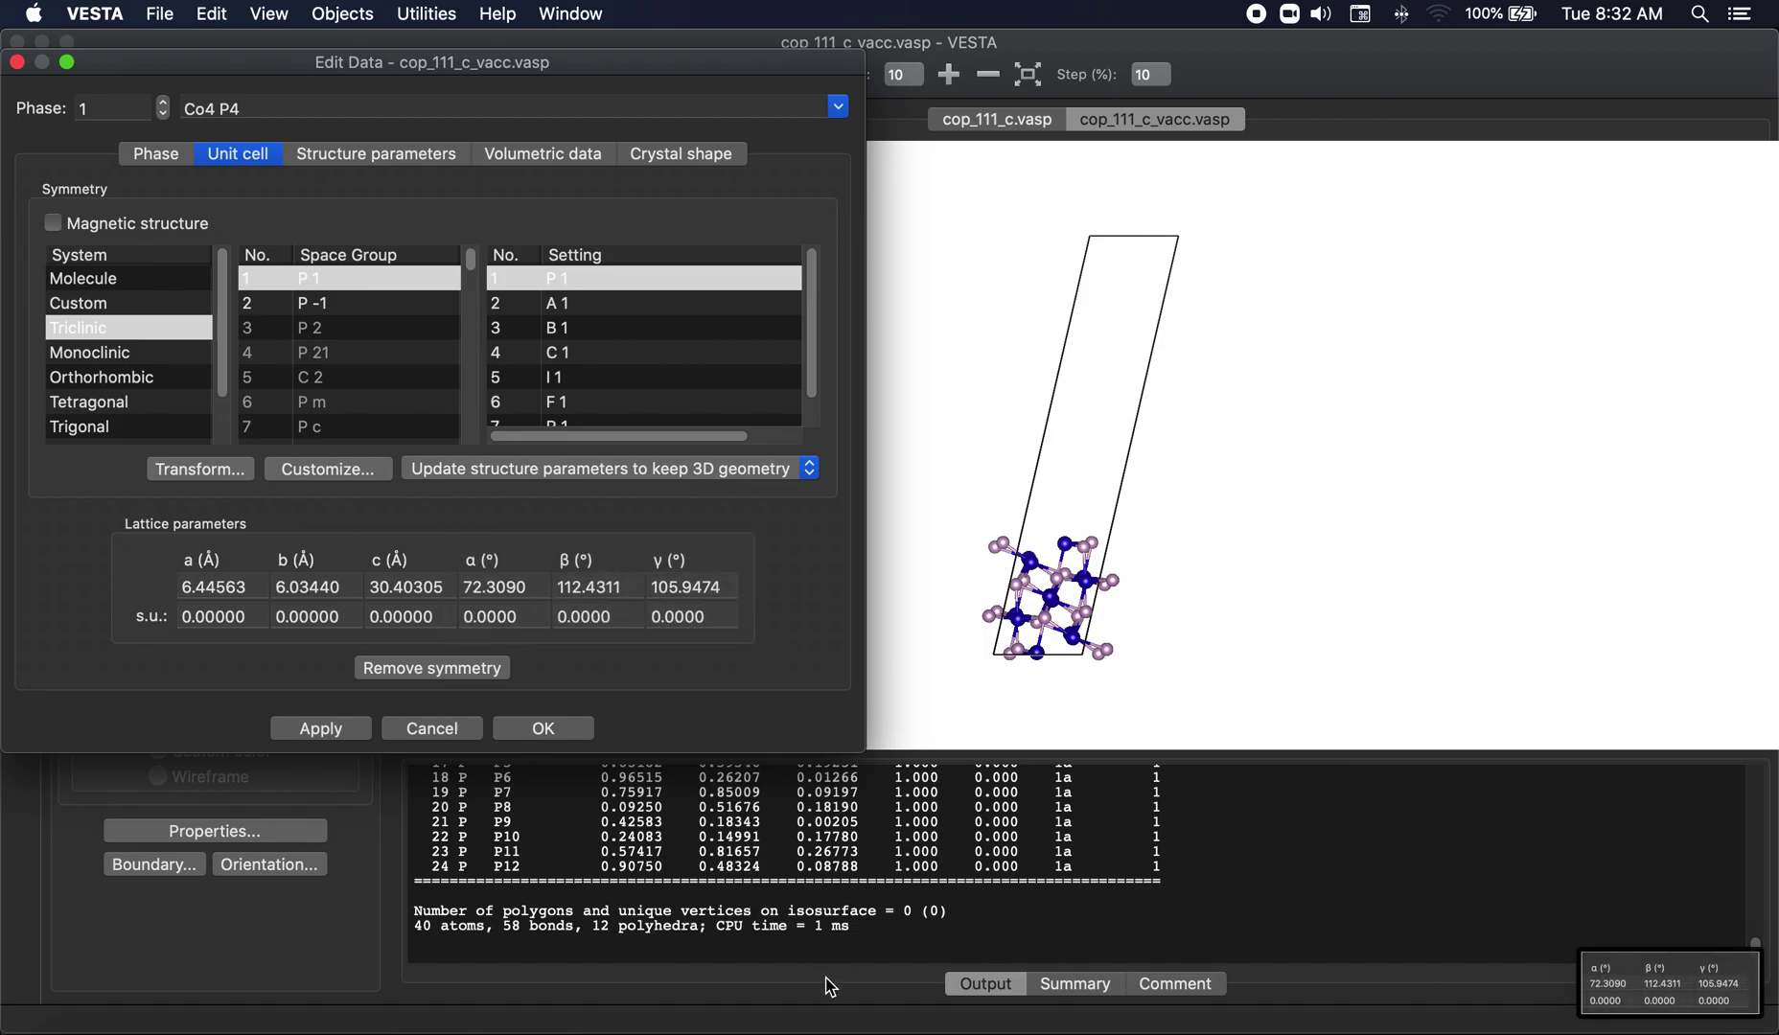
Step: Put the new α, β, γ screenshot on slide 2, enlarged and aligned right of the first table
left_click(790, 959)
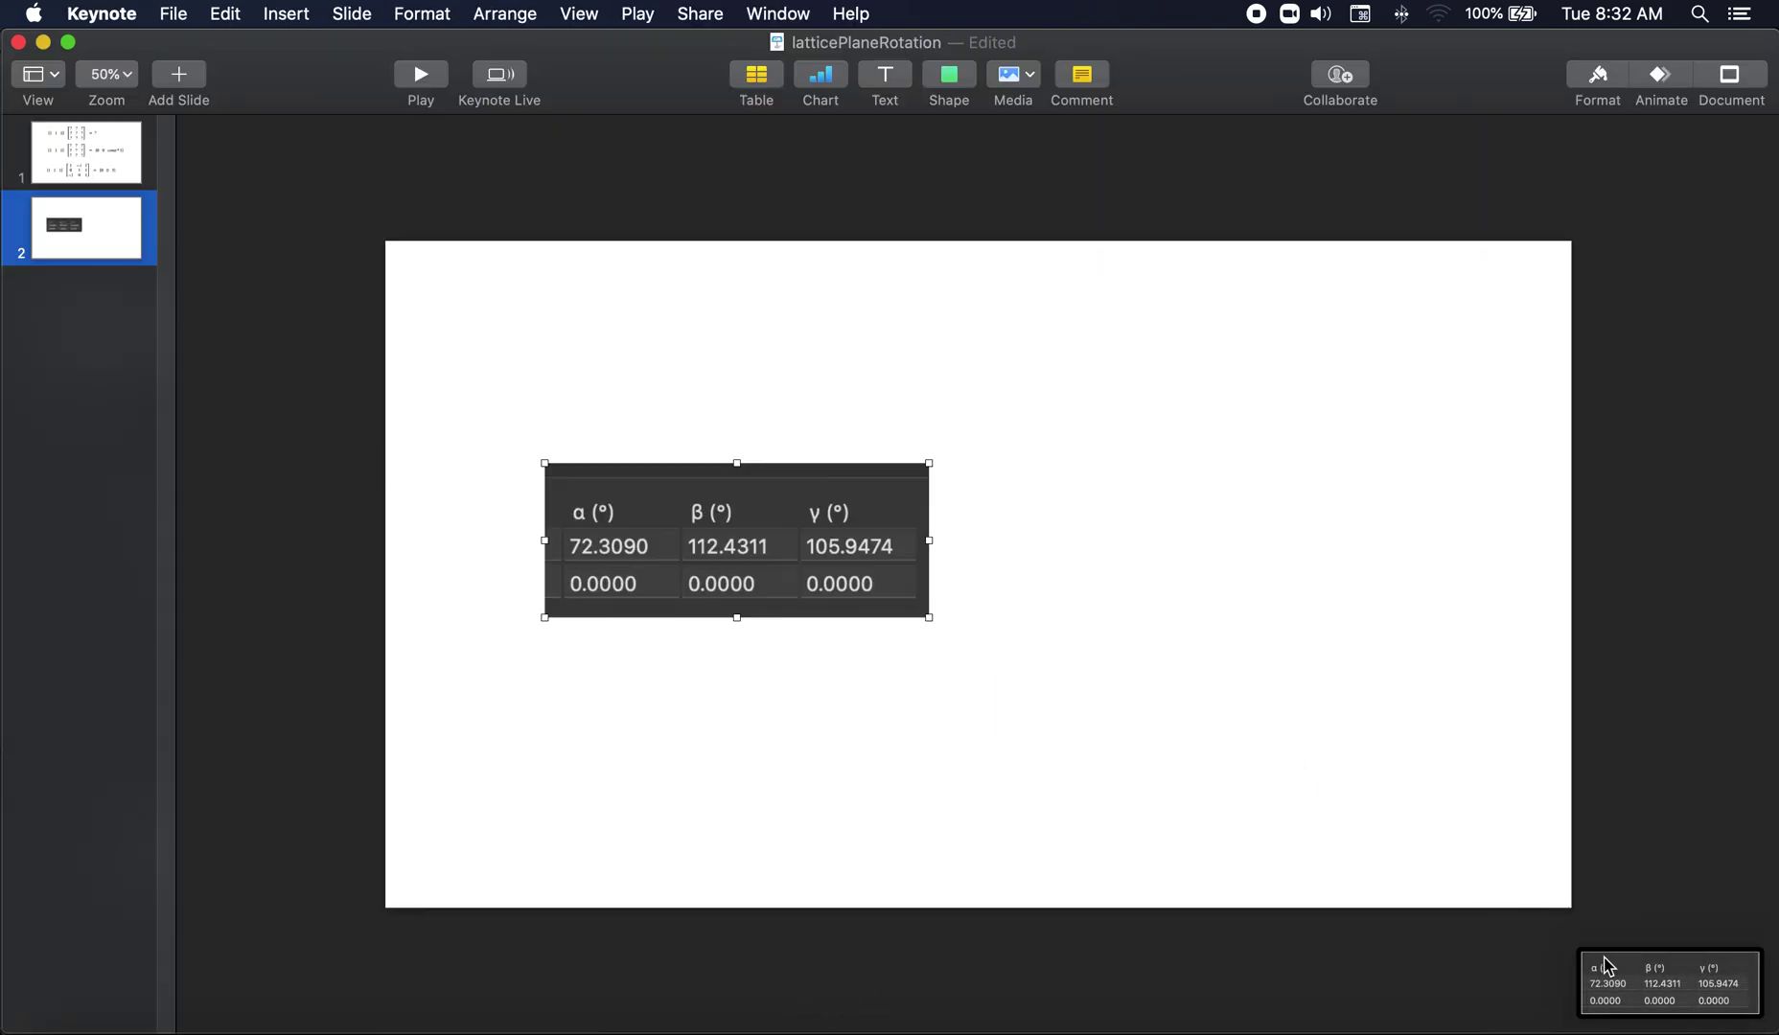
left_click_drag(1603, 956, 1034, 546)
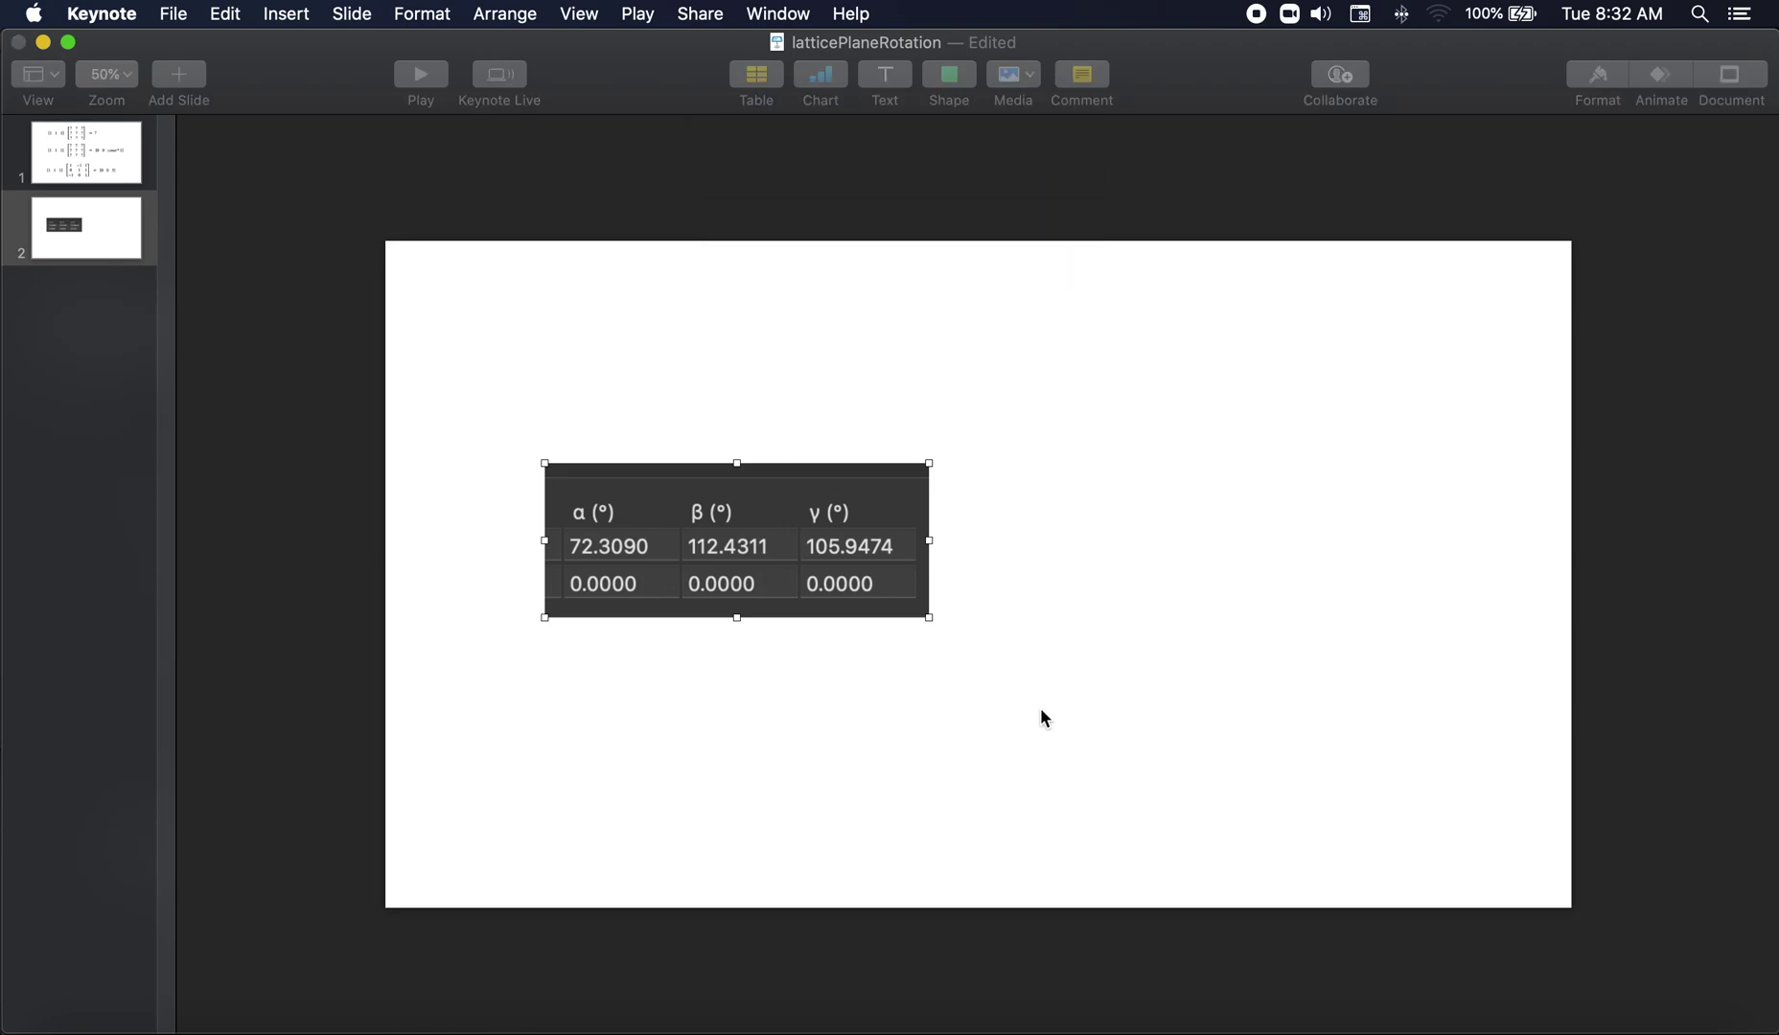
left_click_drag(1136, 575, 1377, 723)
left_click_drag(1220, 636, 1244, 585)
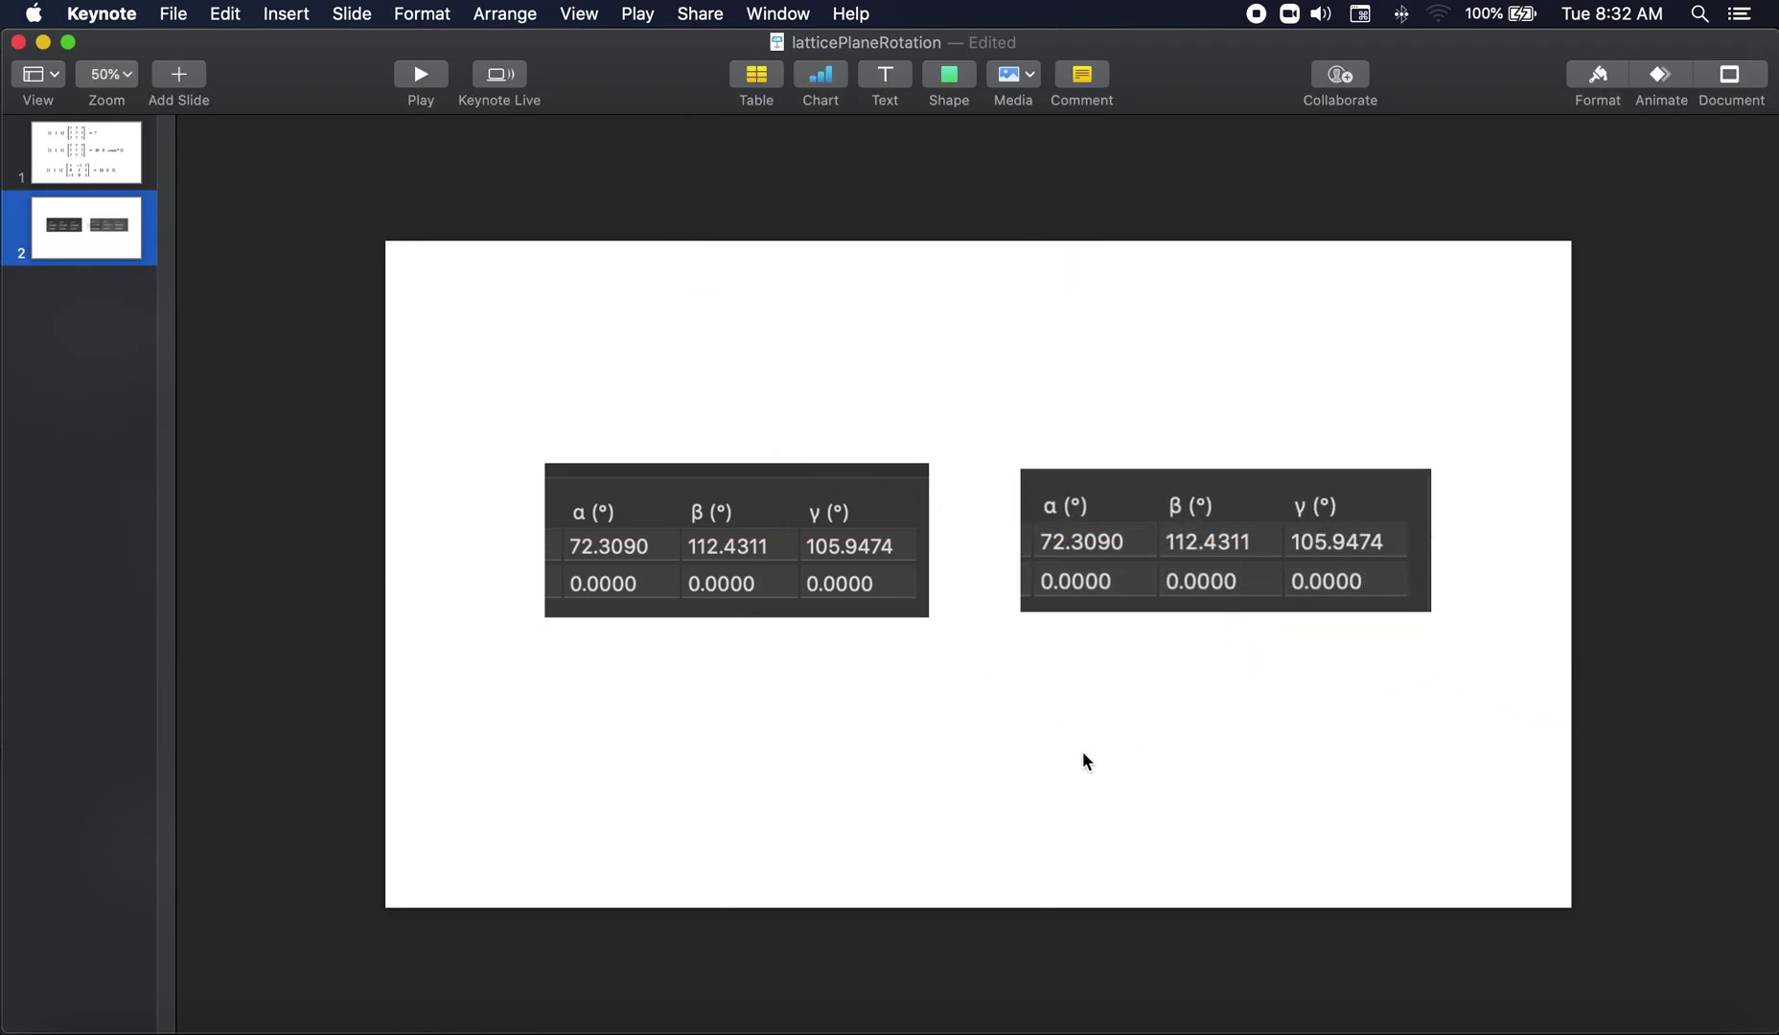
key("super+Tab")
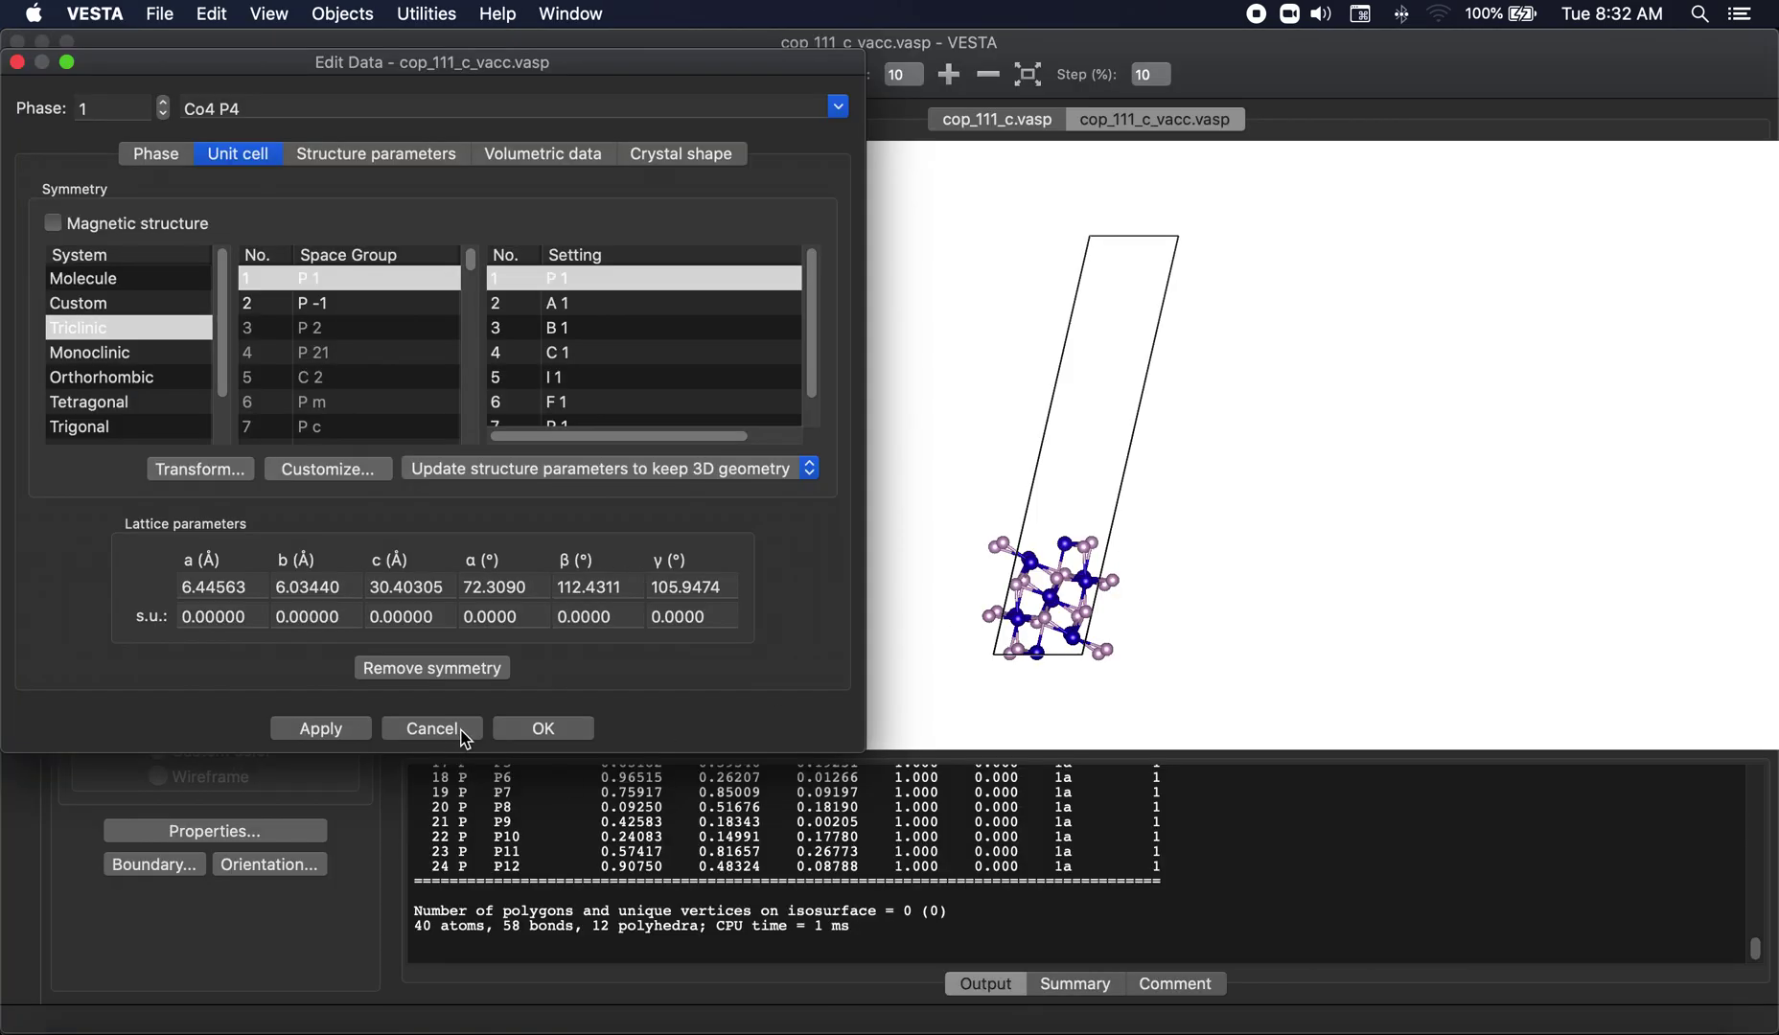
Step: Set the Boundary ranges for x and y to -3 through 2 and apply them
left_click(464, 734)
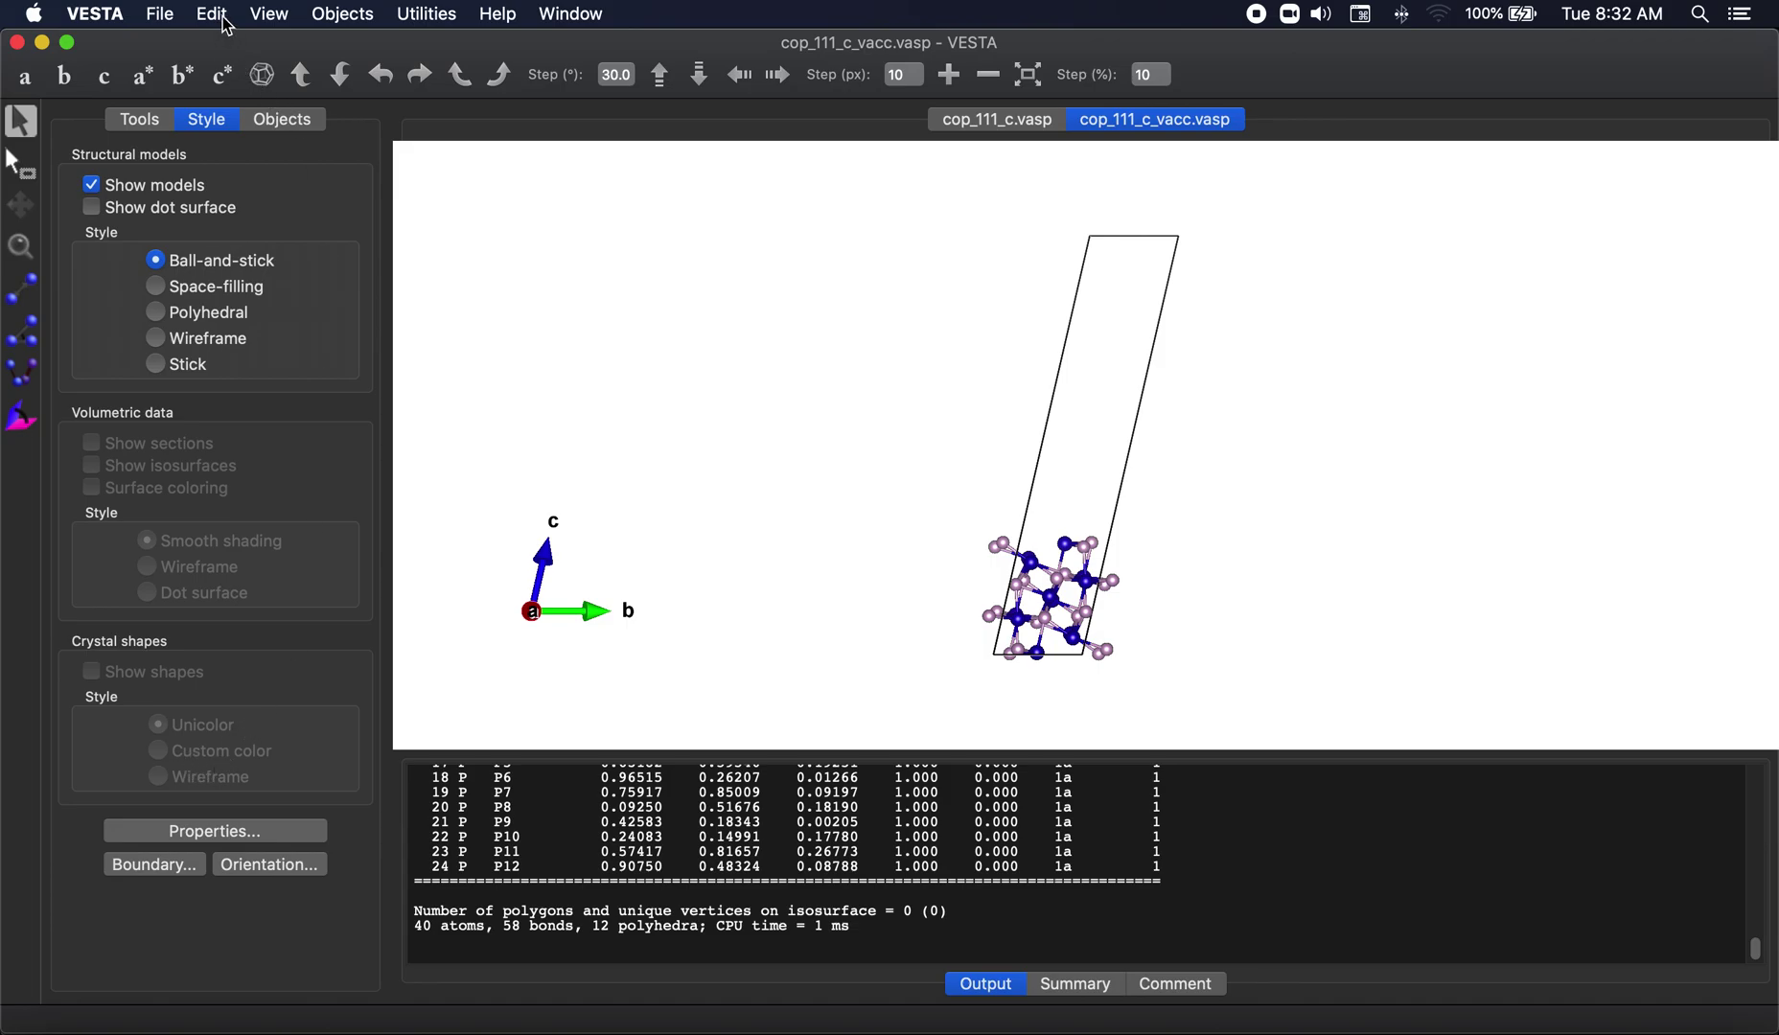
left_click(178, 865)
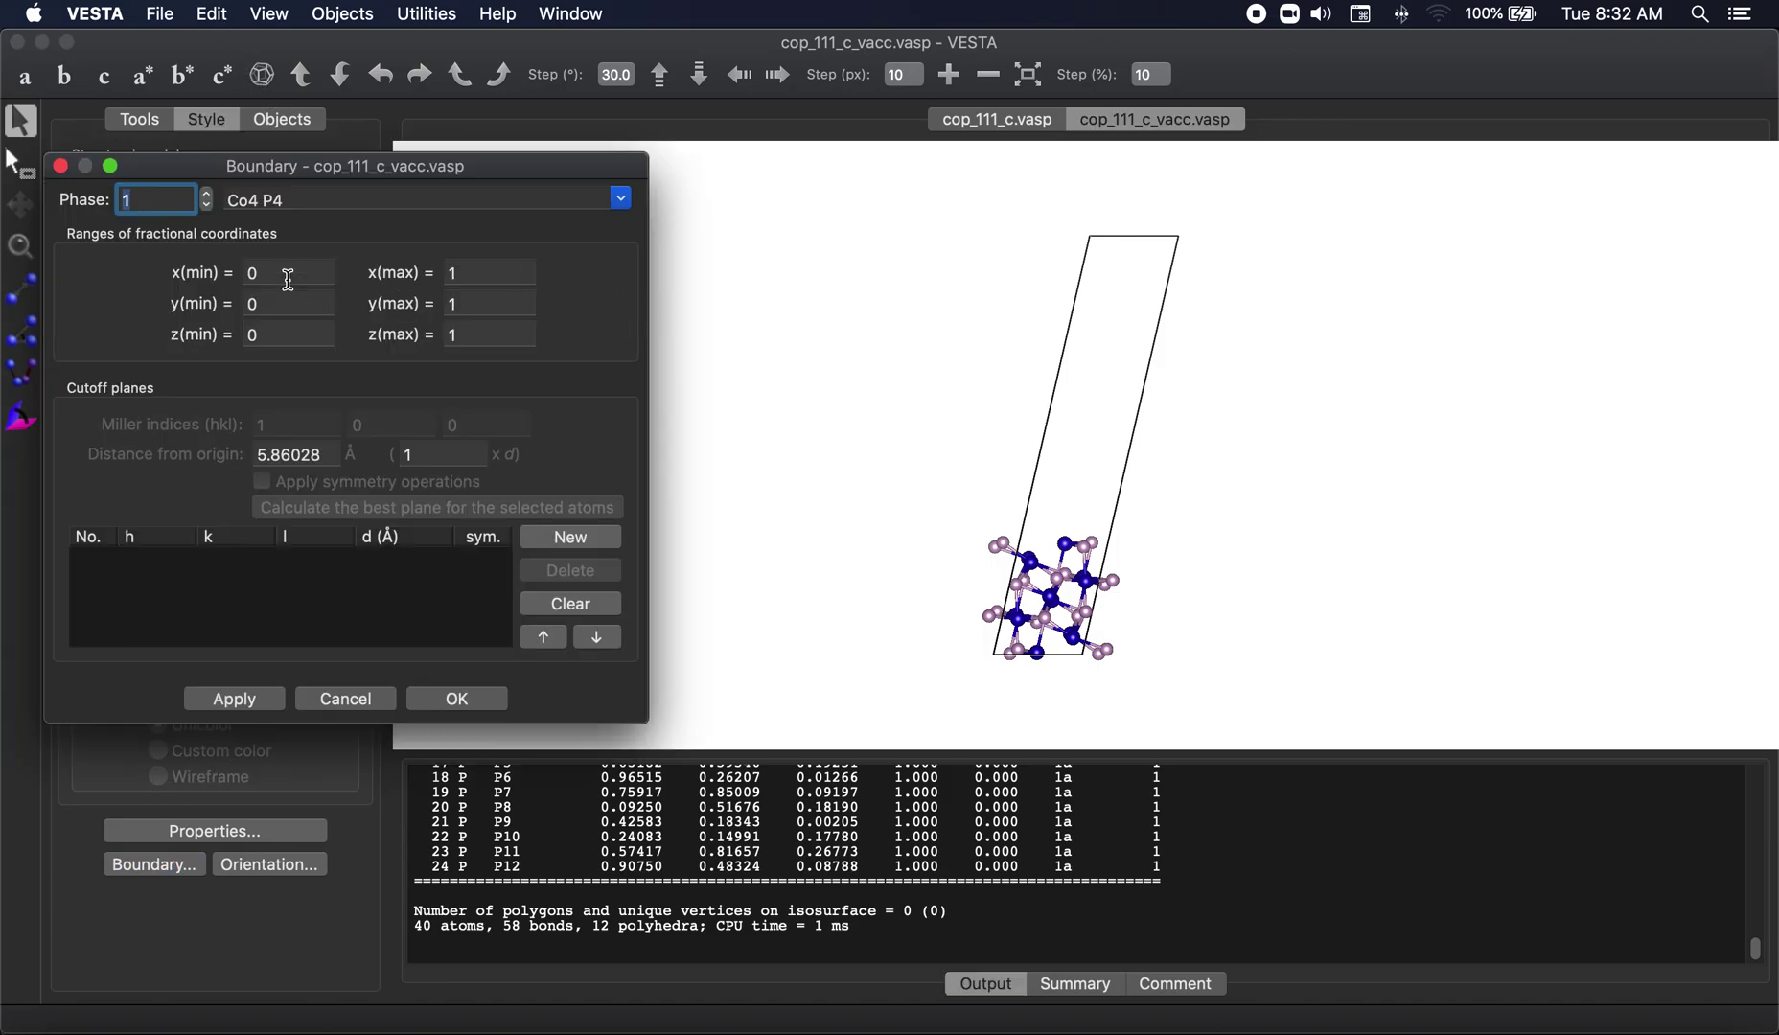
left_click(289, 276)
type("-3")
key("Tab")
type("2")
key("Tab")
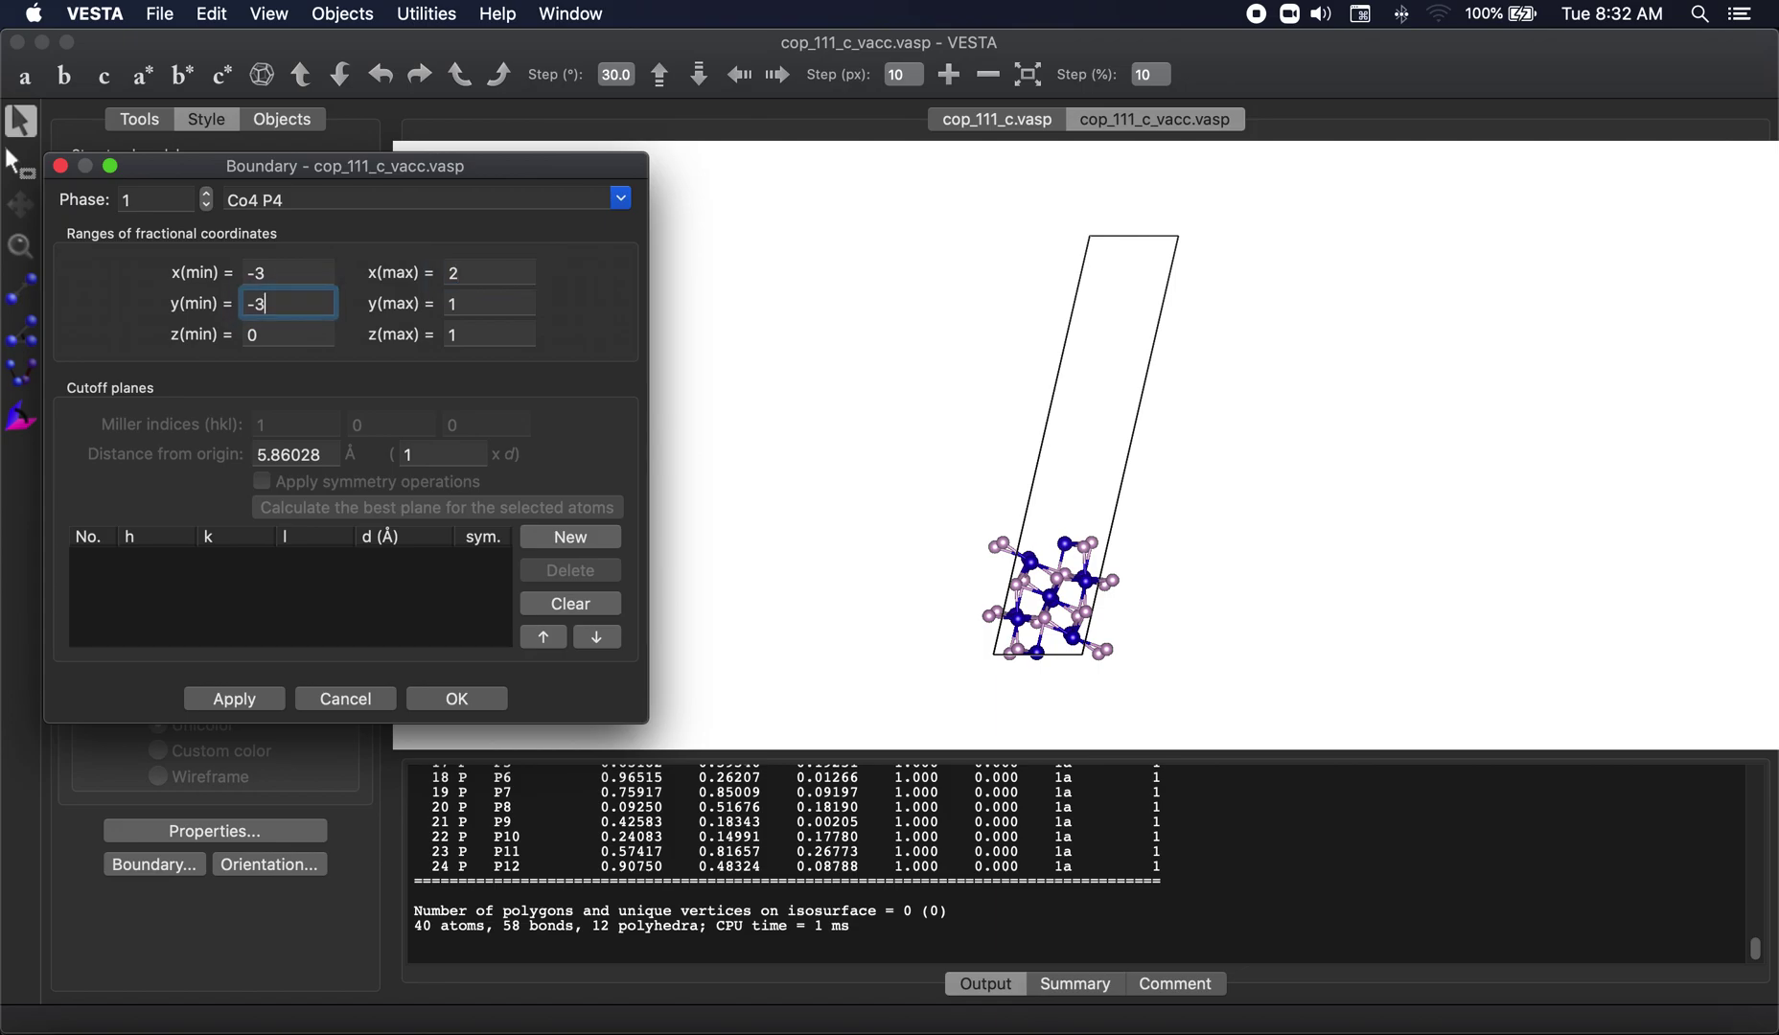
type("-3")
key("Tab")
type("2")
left_click(237, 699)
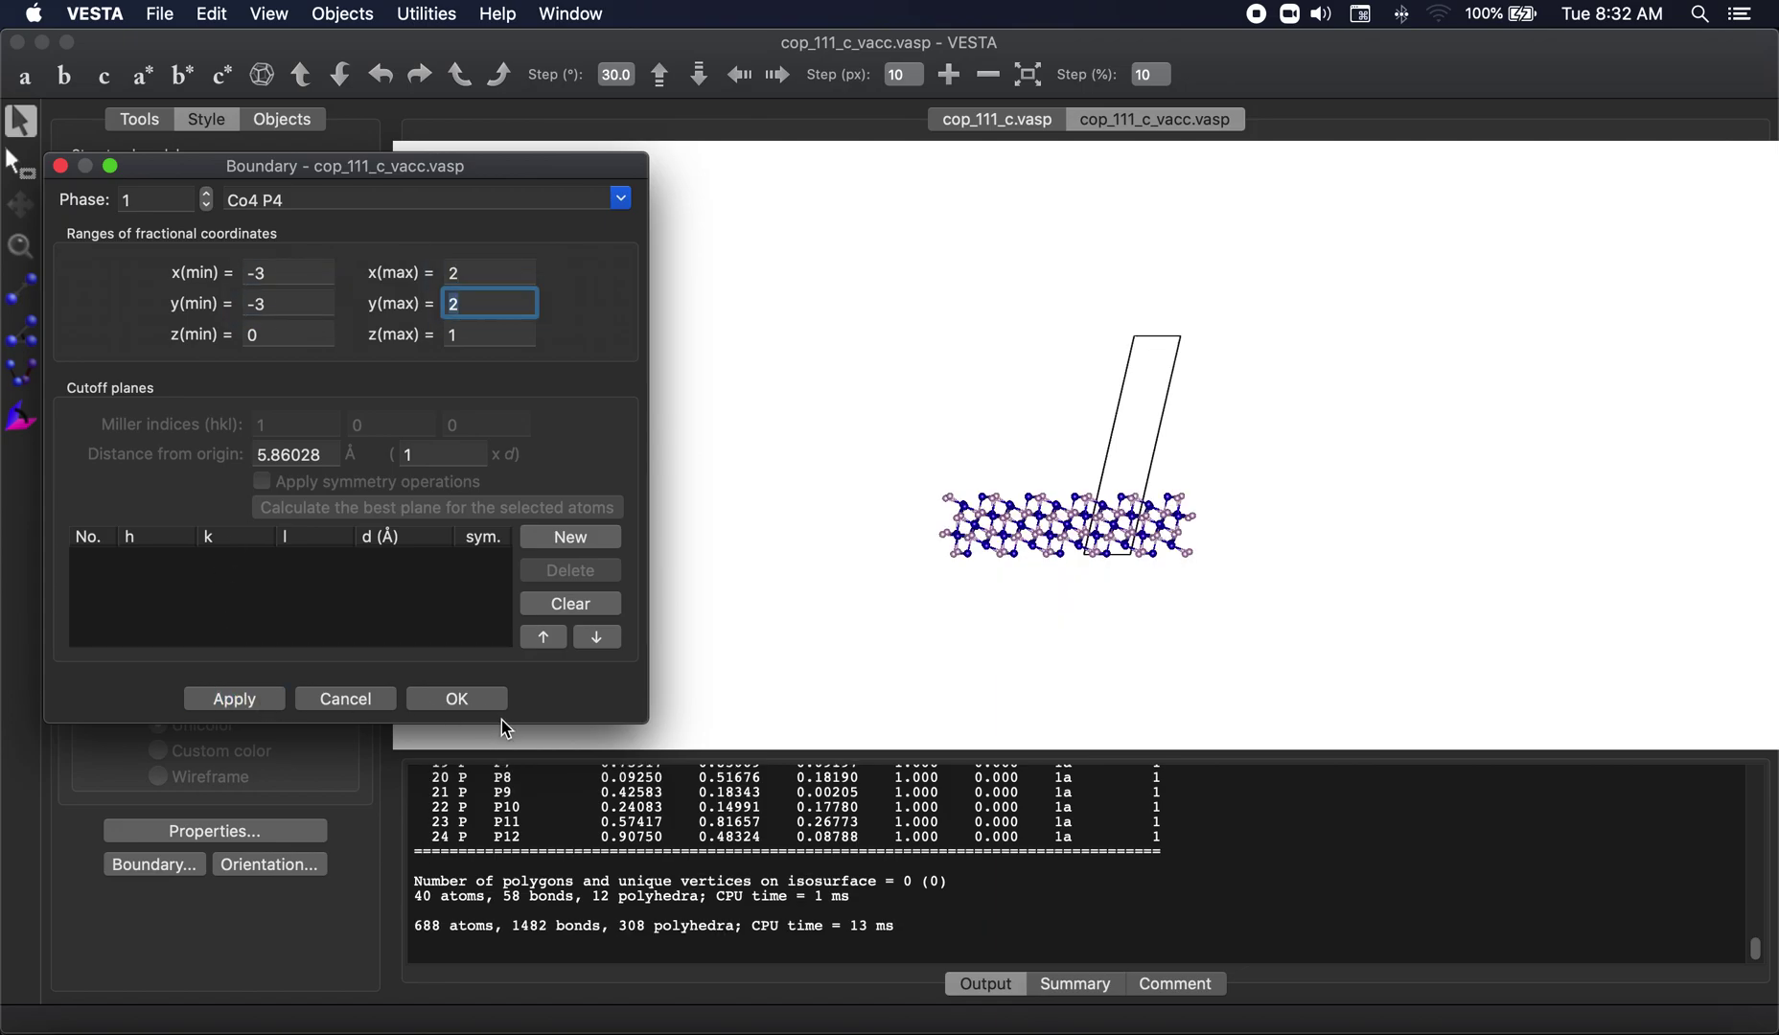
left_click(460, 699)
Step: Switch to the Space-filling style and rotate the slab to an oblique view
left_click(156, 286)
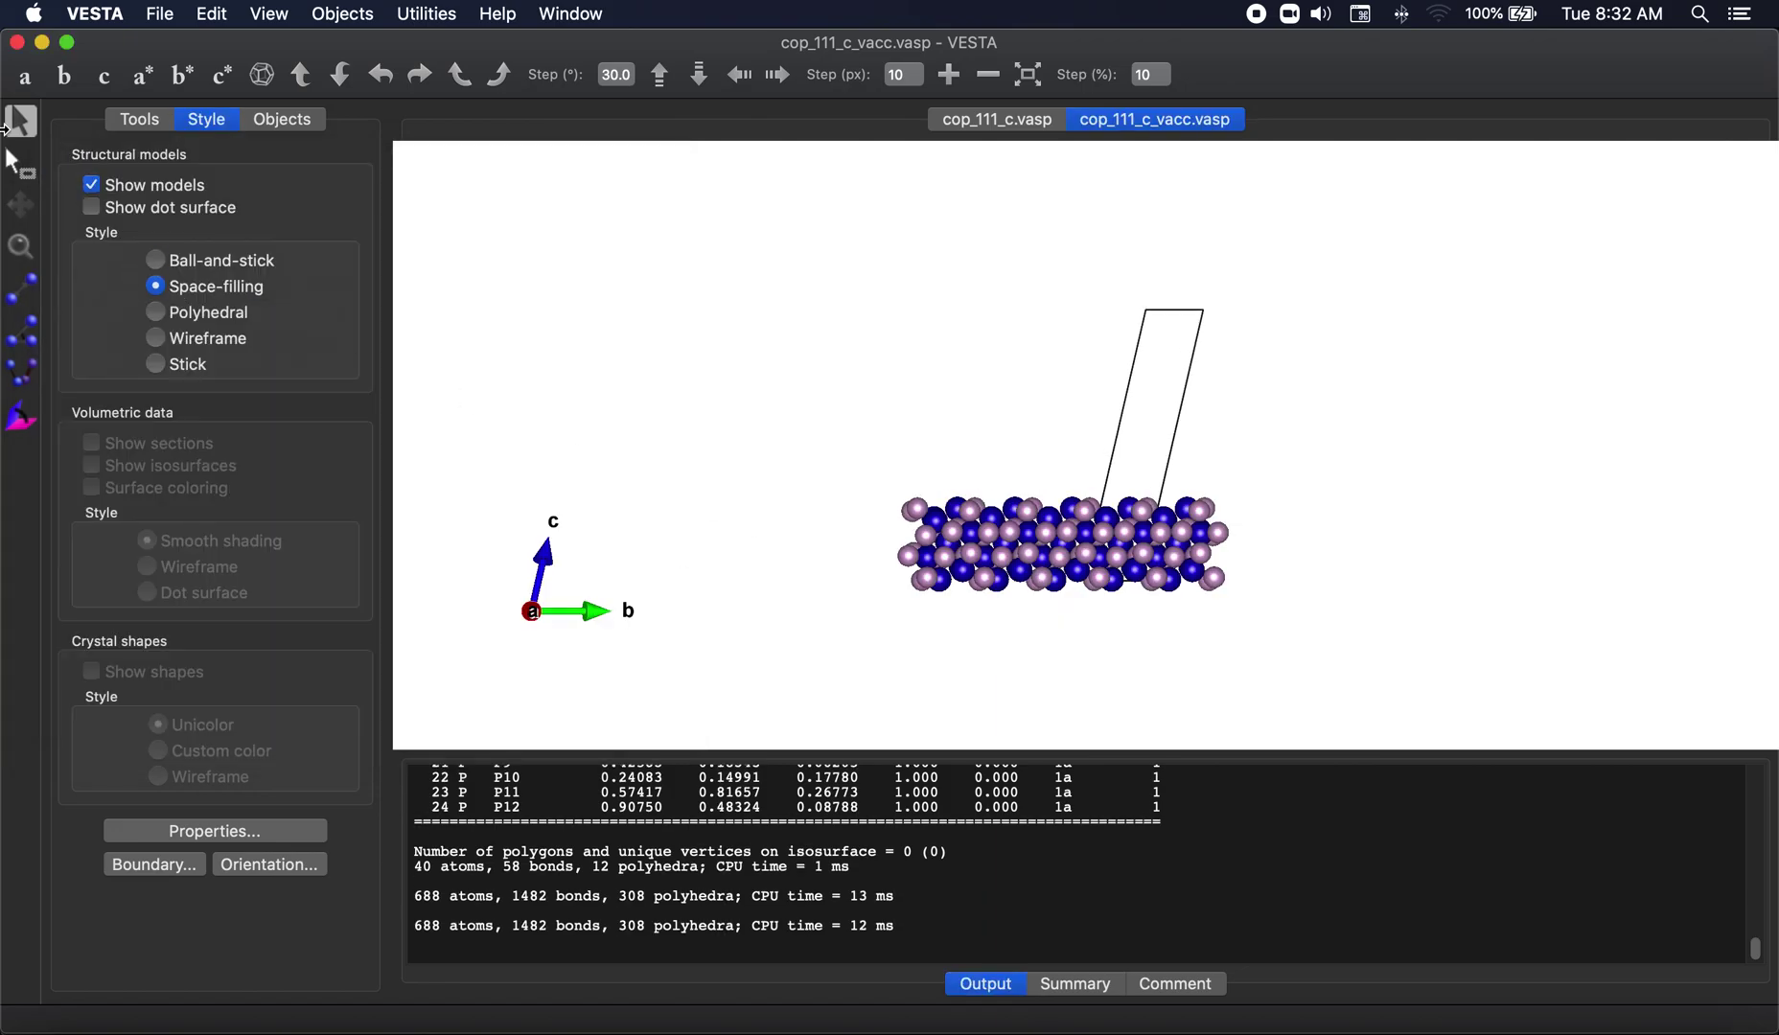
left_click_drag(412, 235, 994, 446)
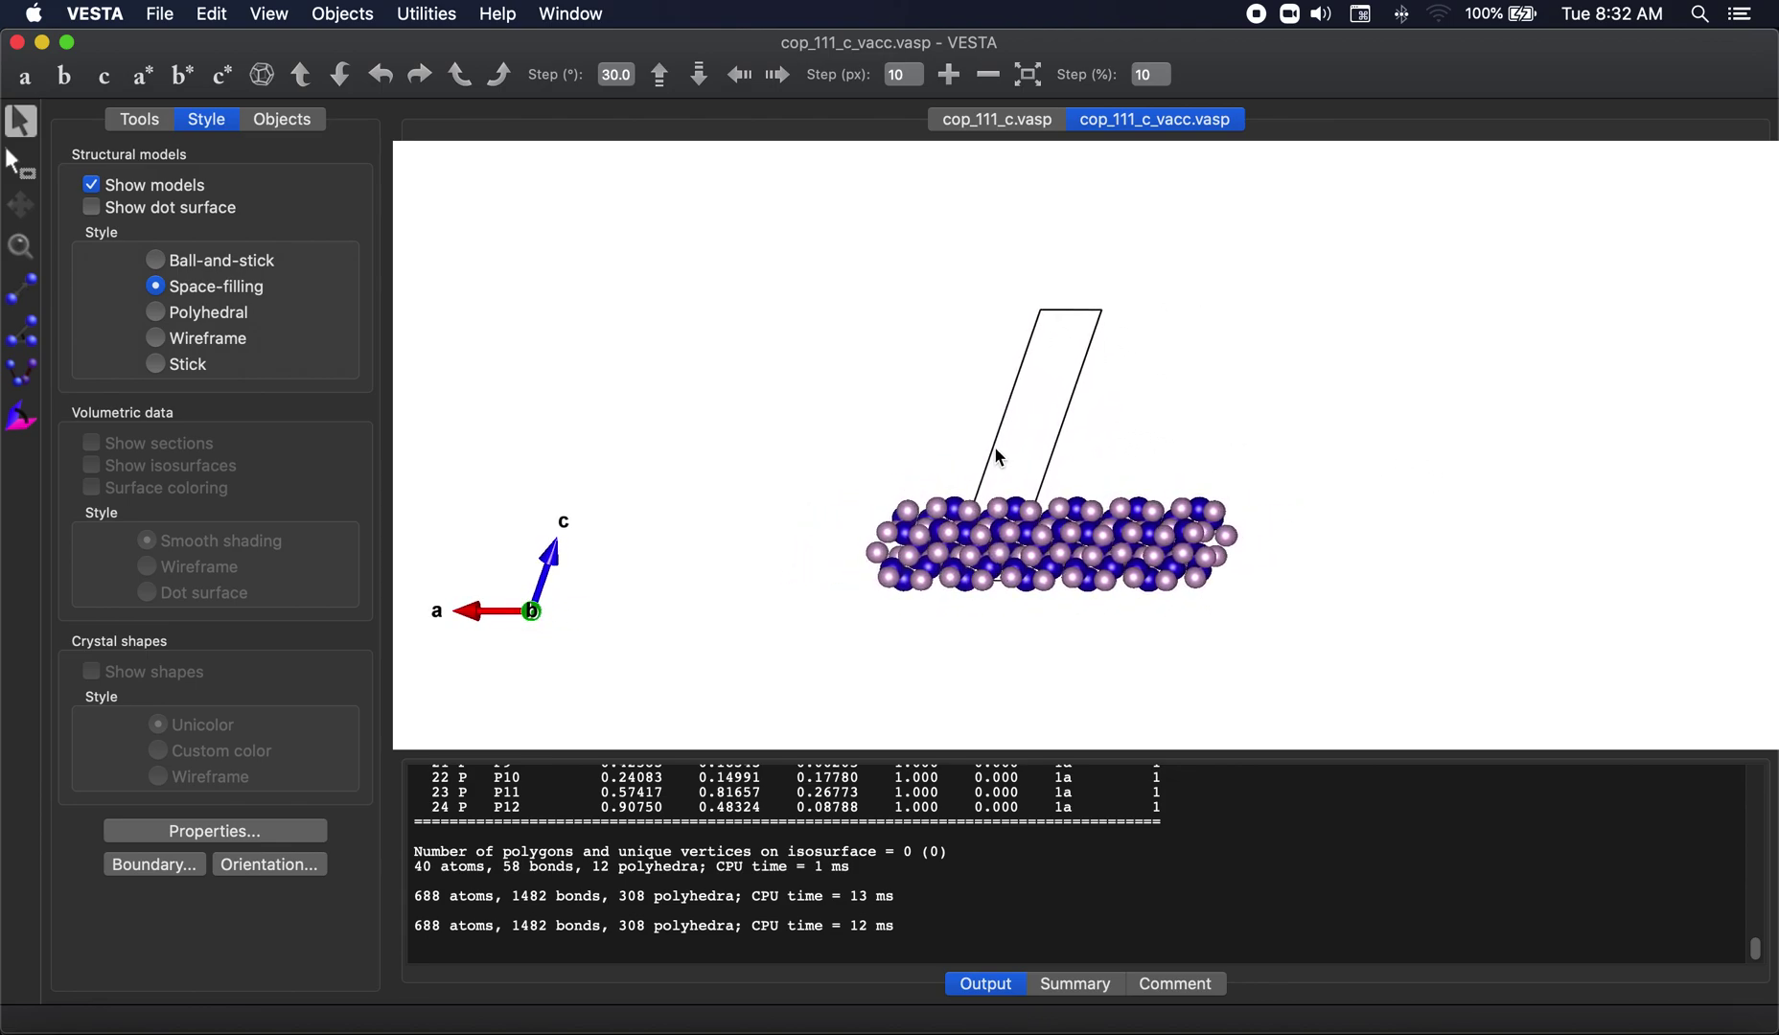
left_click(25, 77)
scroll(1033, 572, "up", 3)
scroll(1033, 571, "down", 1)
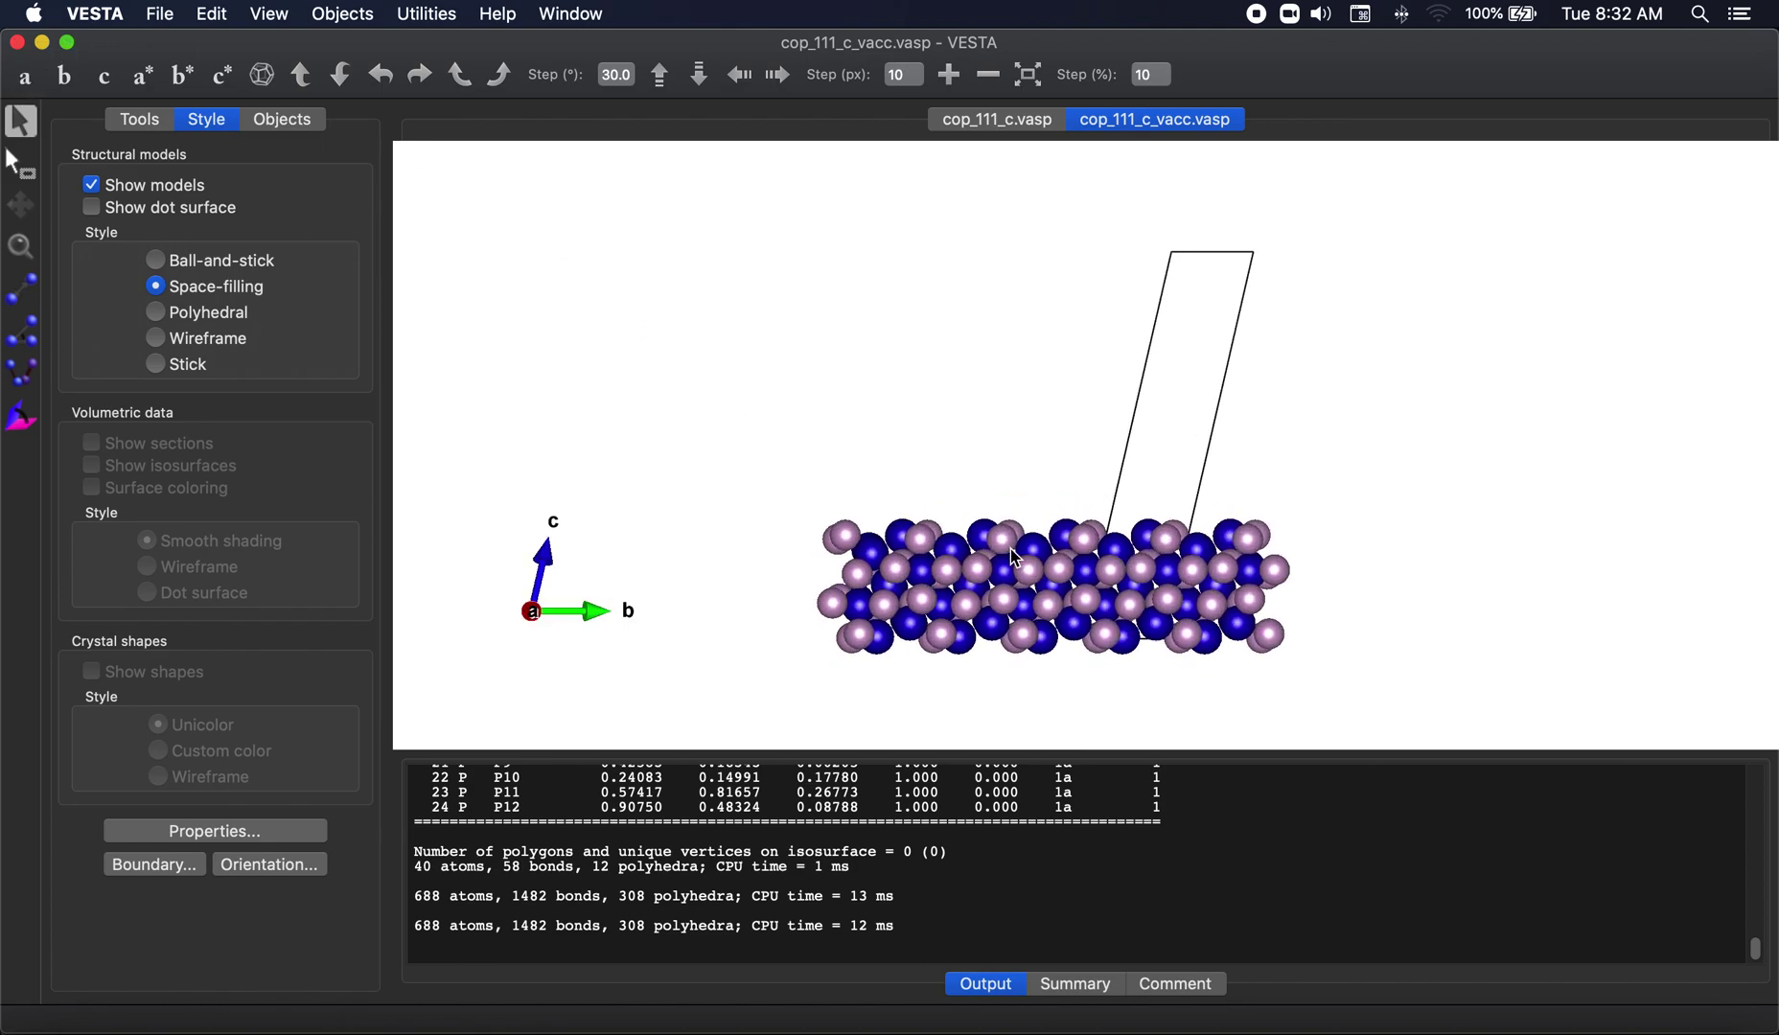
mouse_move(1267, 481)
left_mouse_down()
mouse_move(1198, 516)
mouse_move(1271, 497)
left_mouse_up()
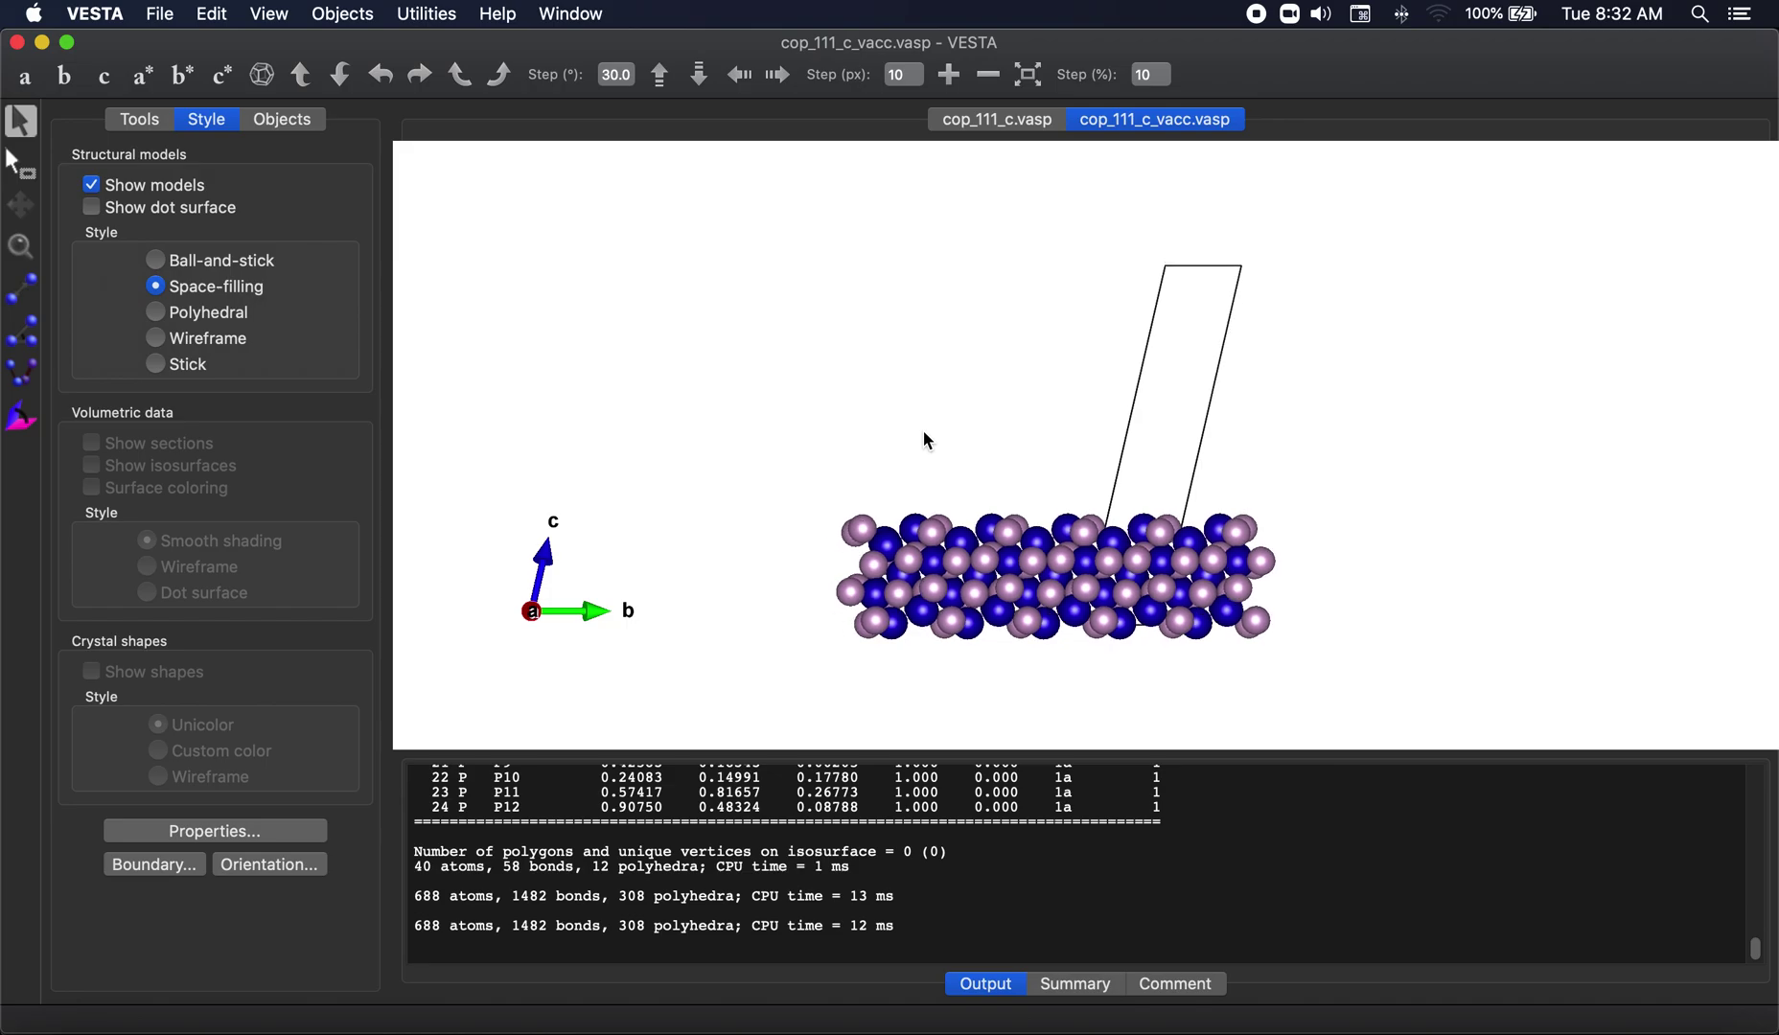
left_click_drag(1219, 456, 1323, 457)
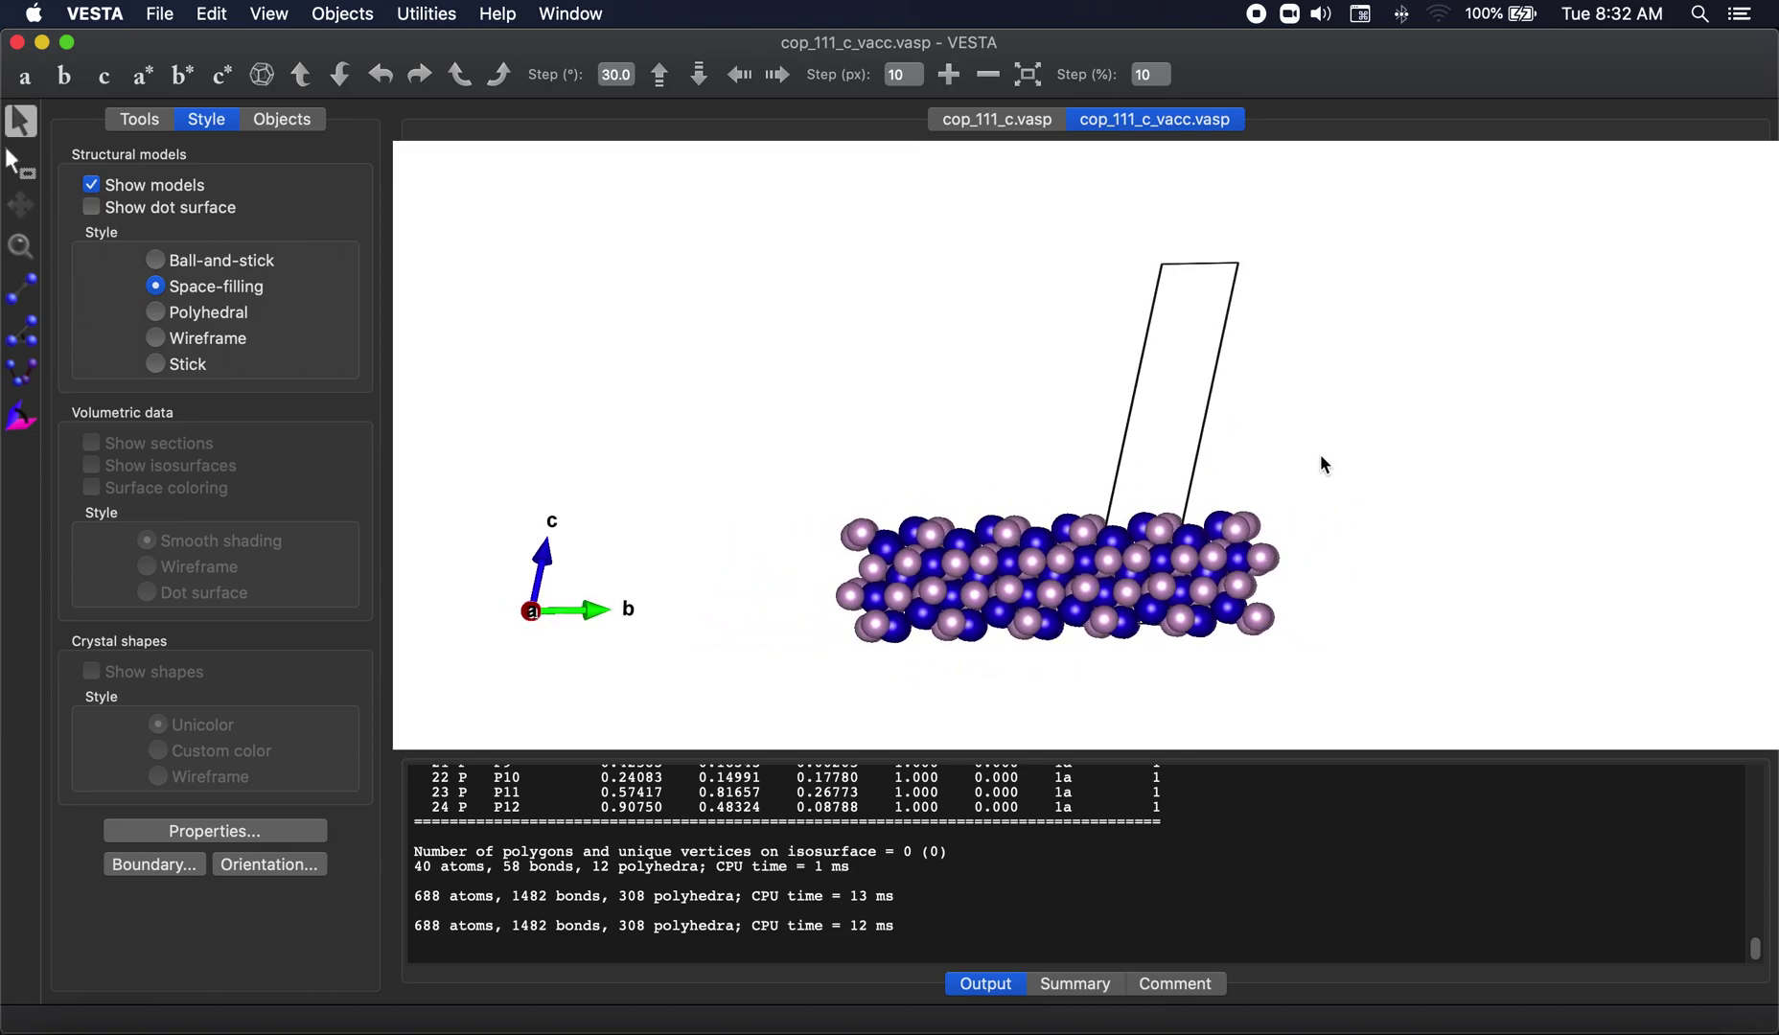